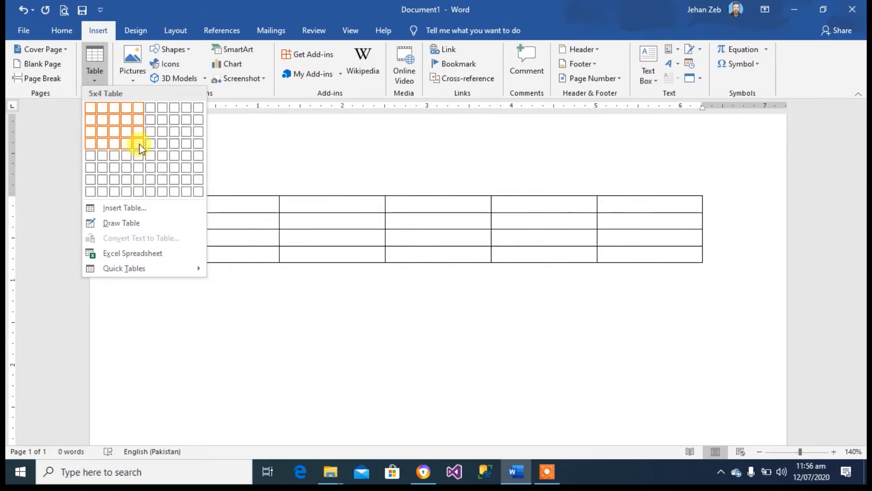
# - Insert a table with 5 columns and 6 rows using automatic fixed column width
pyautogui.click(122, 208)
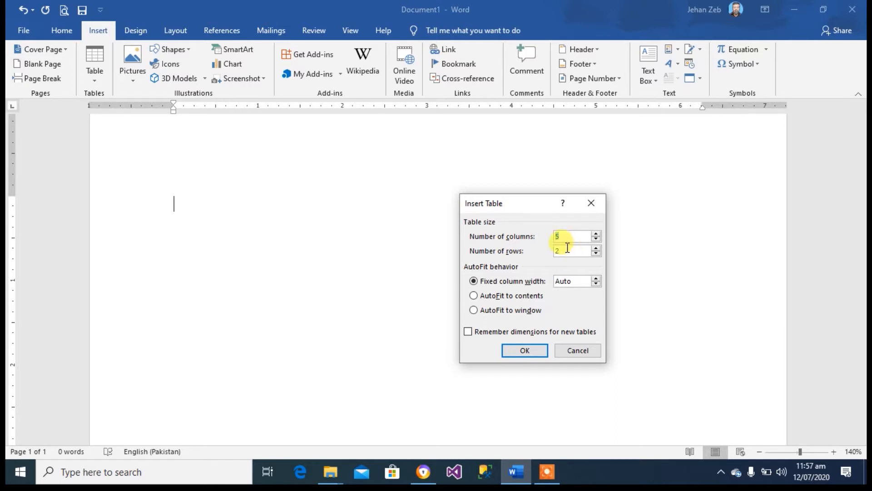
pyautogui.click(564, 249)
pyautogui.moveTo(564, 247); pyautogui.dragTo(537, 252)
pyautogui.write('6')
pyautogui.click(525, 350)
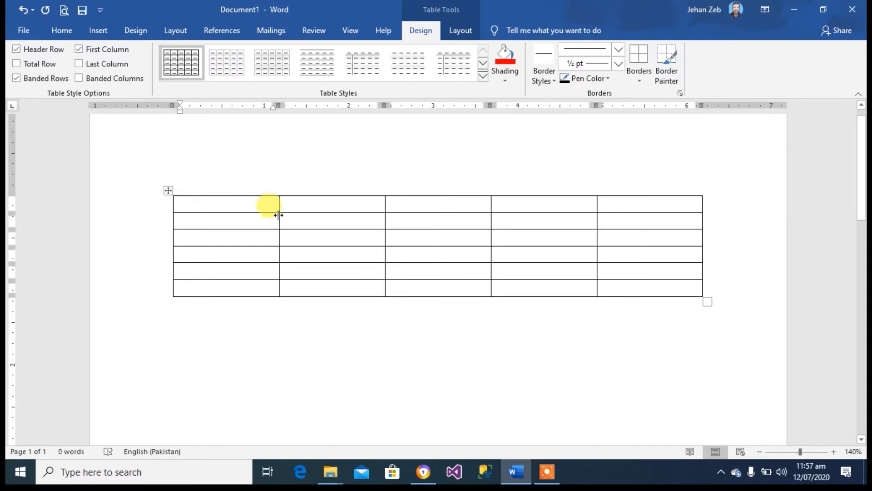
# - Add a blank line below the table and insert a second 5-column, 6-row table with fixed column width 0.7
pyautogui.click(259, 308)
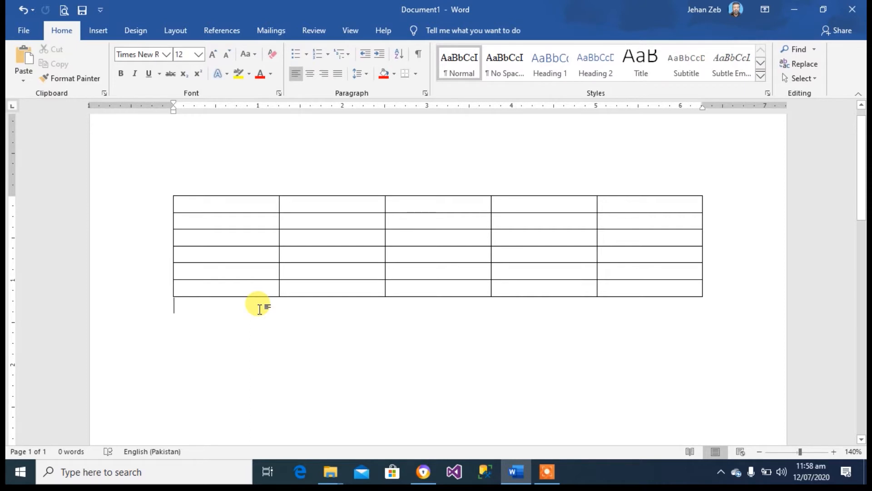
pyautogui.press('Return')
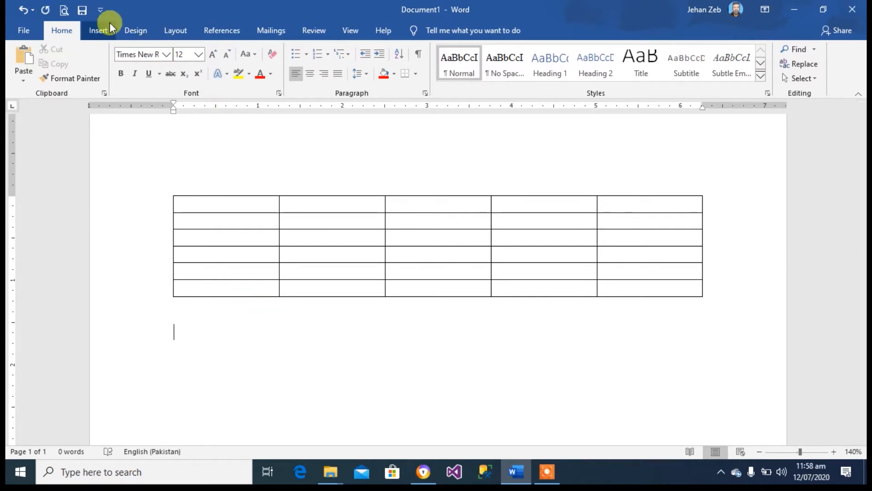
pyautogui.click(99, 30)
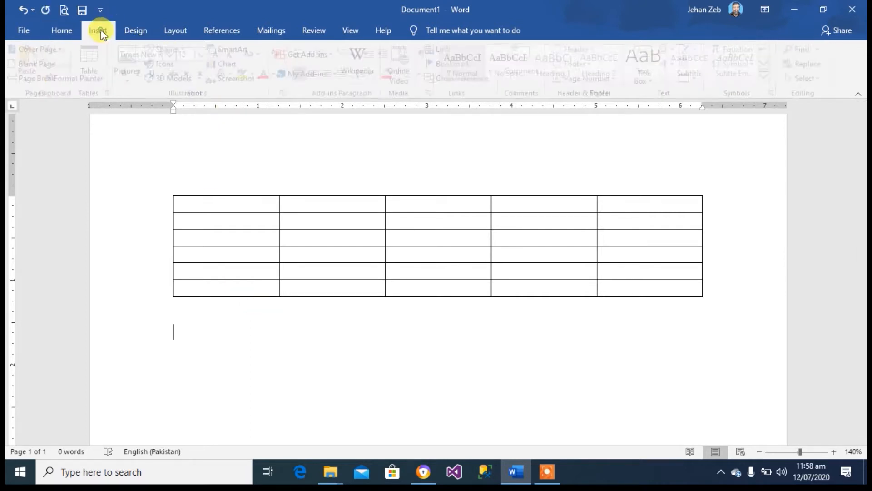
pyautogui.click(97, 76)
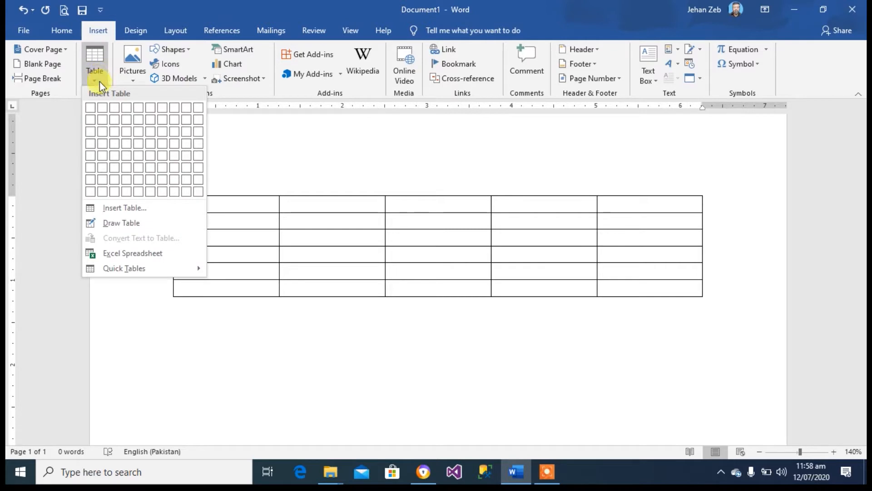
pyautogui.click(134, 208)
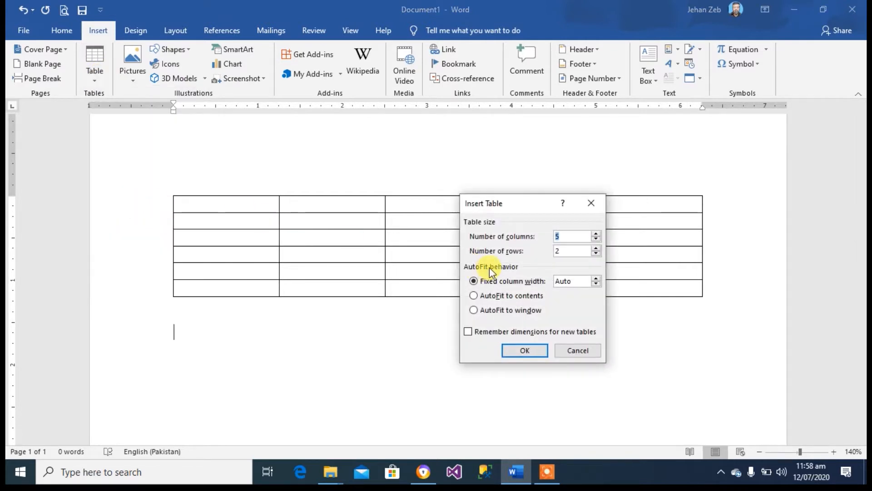
pyautogui.press('Tab')
pyautogui.click(567, 281)
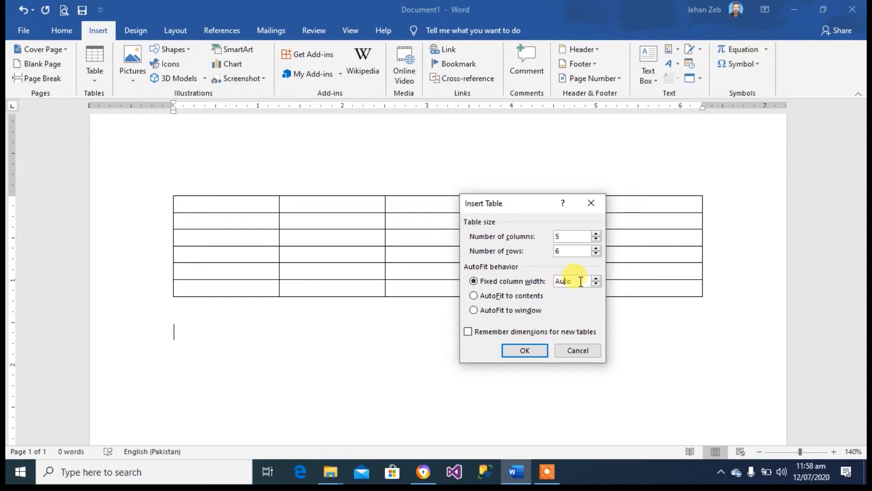
pyautogui.doubleClick(580, 281)
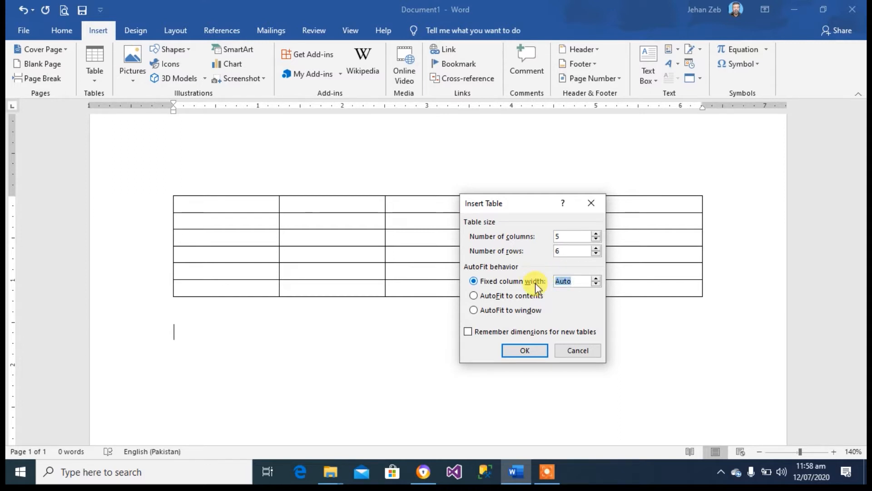
pyautogui.write('.7')
pyautogui.click(530, 350)
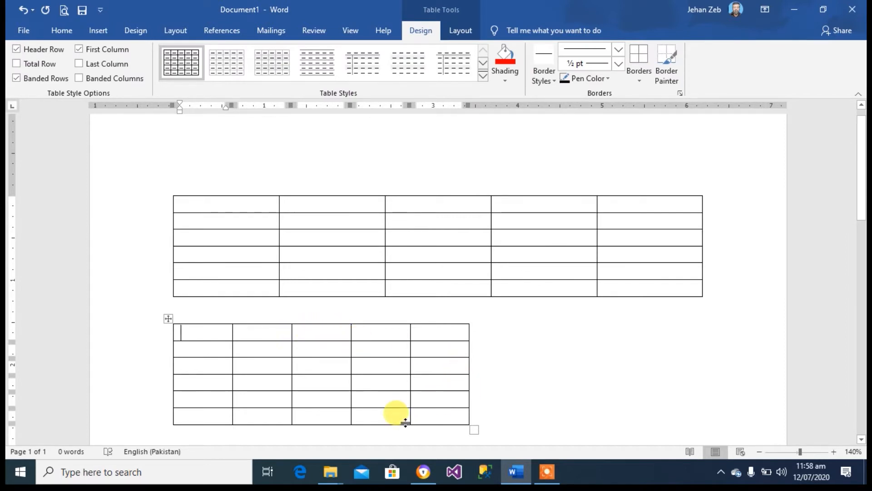
# - Insert a third table with 5 columns and 2 rows below the second one, set to AutoFit to contents
pyautogui.press('Down')
pyautogui.press('Down')
pyautogui.press('Down')
pyautogui.press('Down')
pyautogui.press('Down')
pyautogui.press('Down')
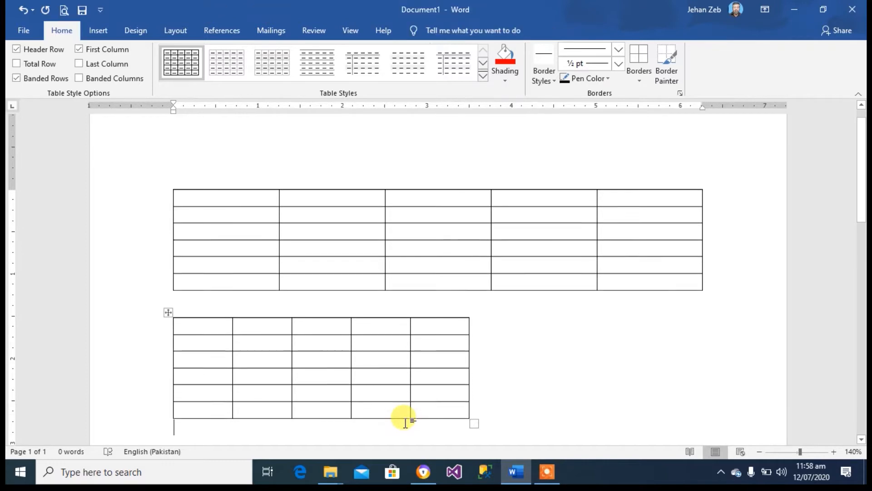
pyautogui.scroll(-1, 406, 420)
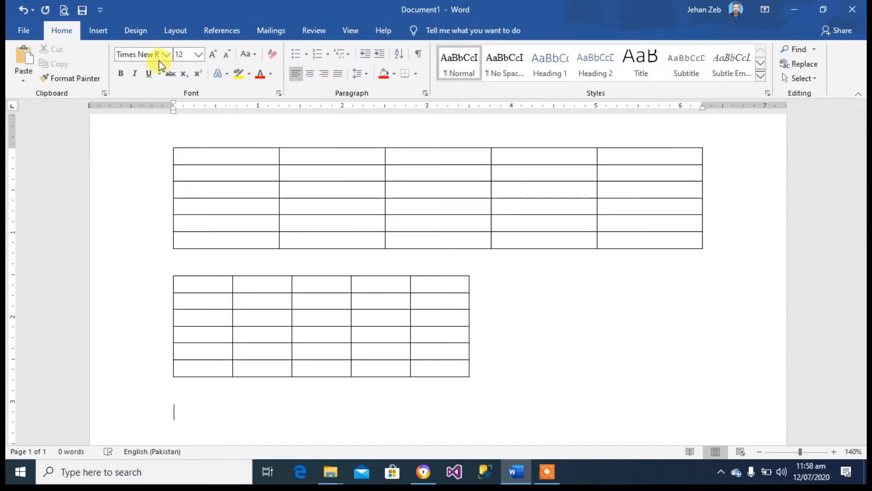
pyautogui.click(99, 31)
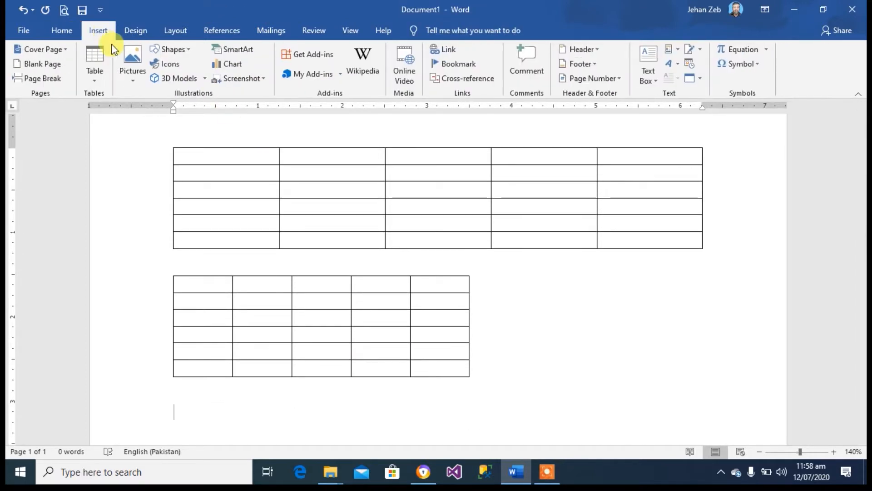
pyautogui.click(95, 78)
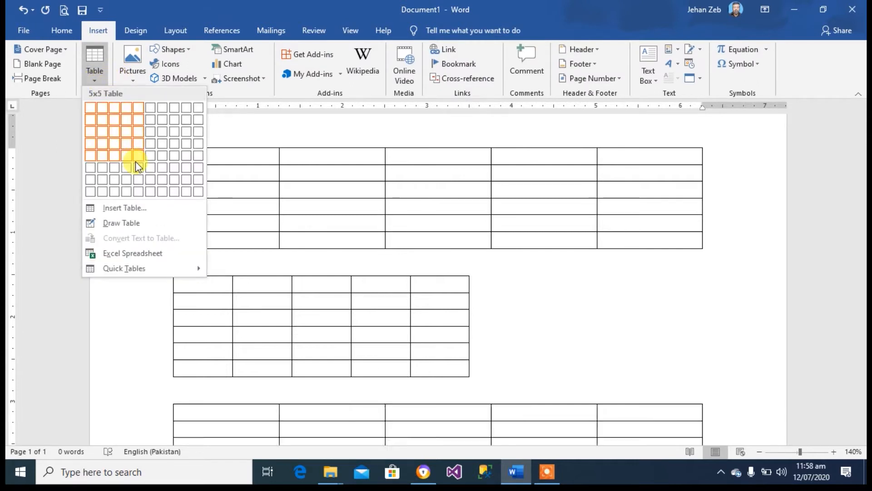
pyautogui.click(127, 207)
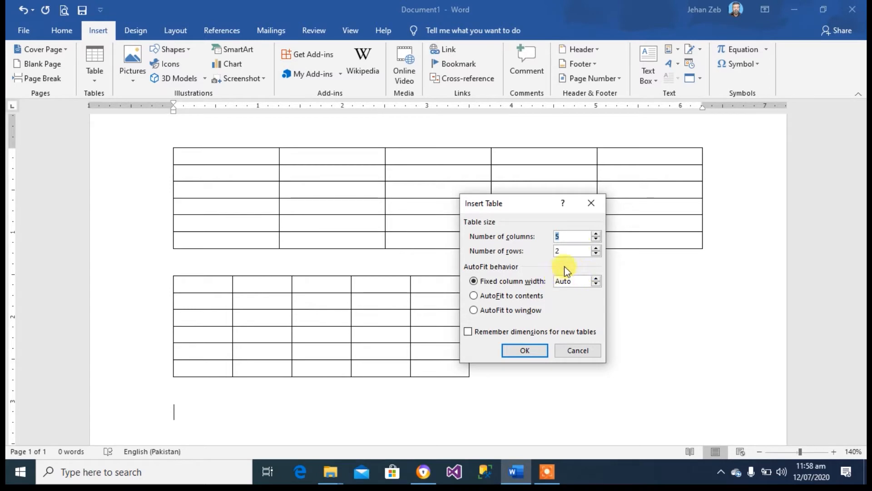
pyautogui.click(511, 296)
pyautogui.click(525, 351)
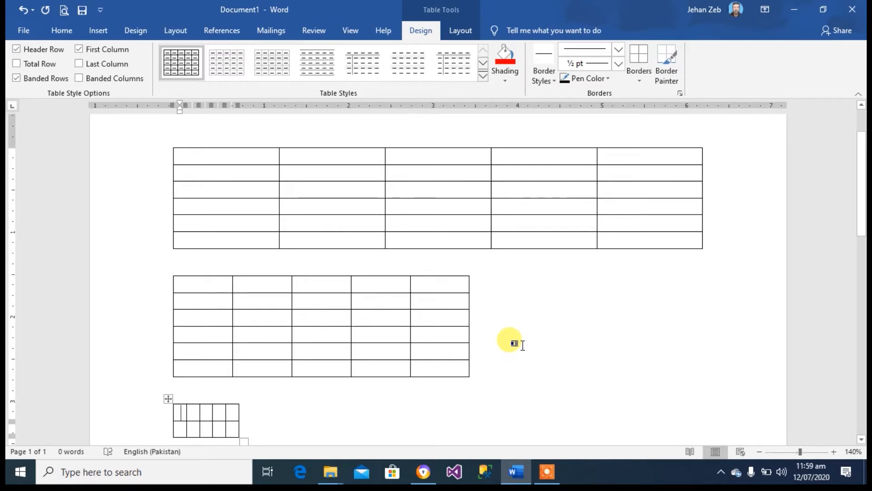
# - Fill the first three header cells of the third table with "Dhfd f fd d", "Hdsfhd dsf" and "dhjshfdkf"
pyautogui.write('dhfd f fd d')
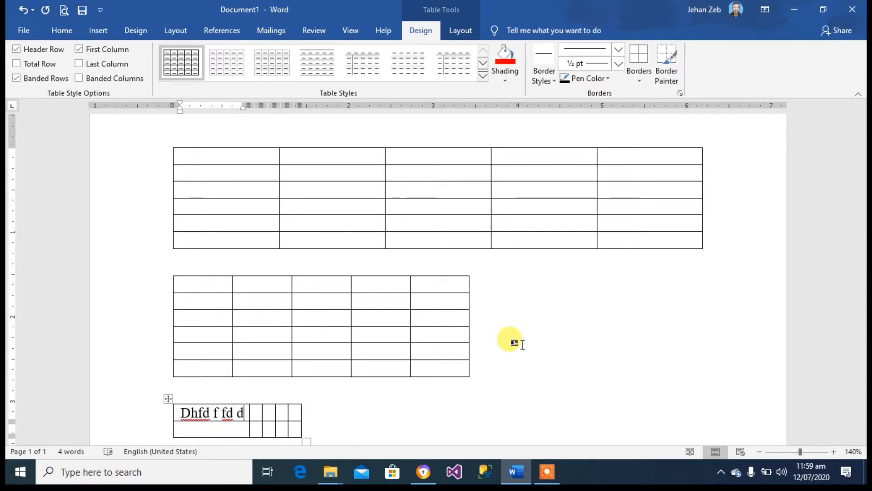
pyautogui.press('Tab')
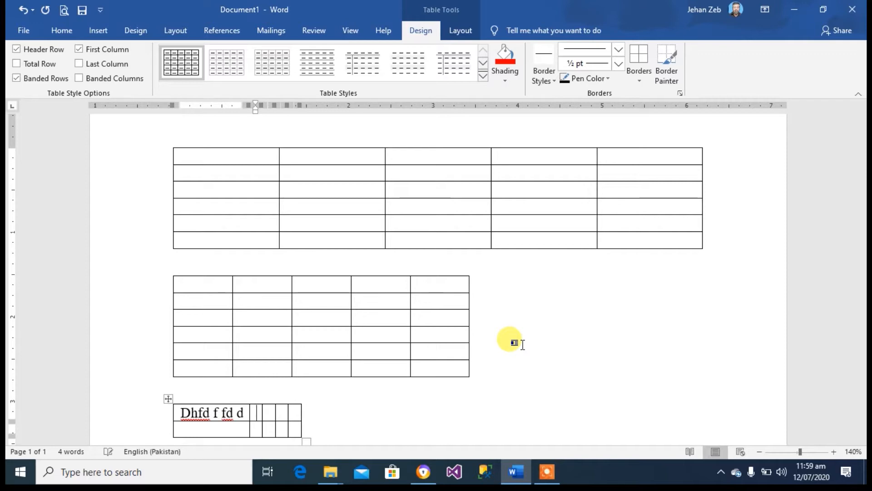
pyautogui.write('hdsfhd dsf')
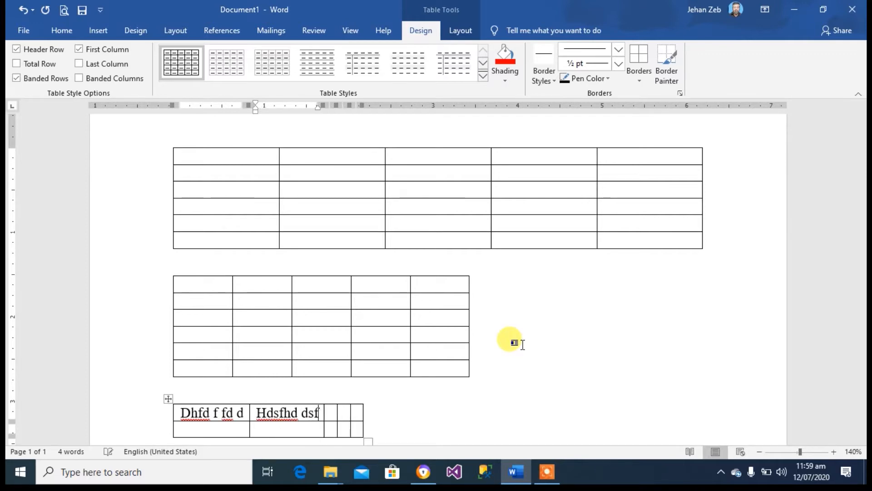
pyautogui.press('Tab')
pyautogui.write('dhjshfdkf')
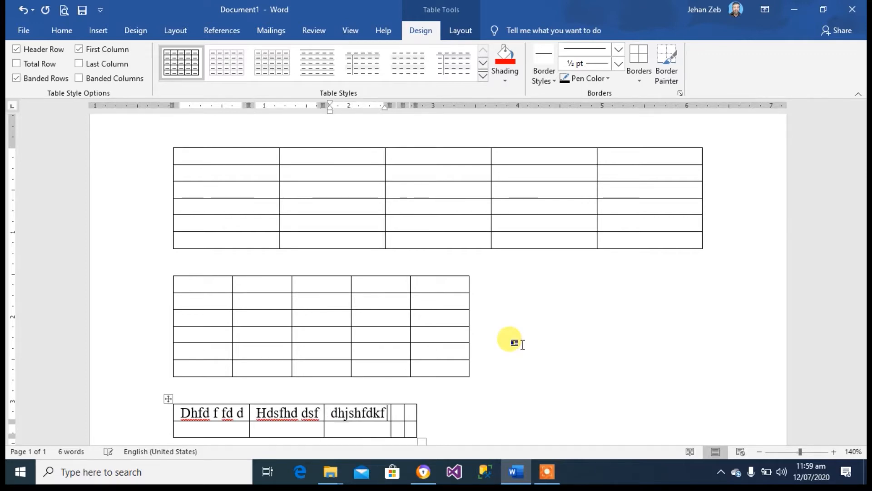
# - Enter filler text starting with "Fhdf" in the fourth cell of the first row and delete its trailing characters
pyautogui.press('Tab')
pyautogui.write('fhdf')
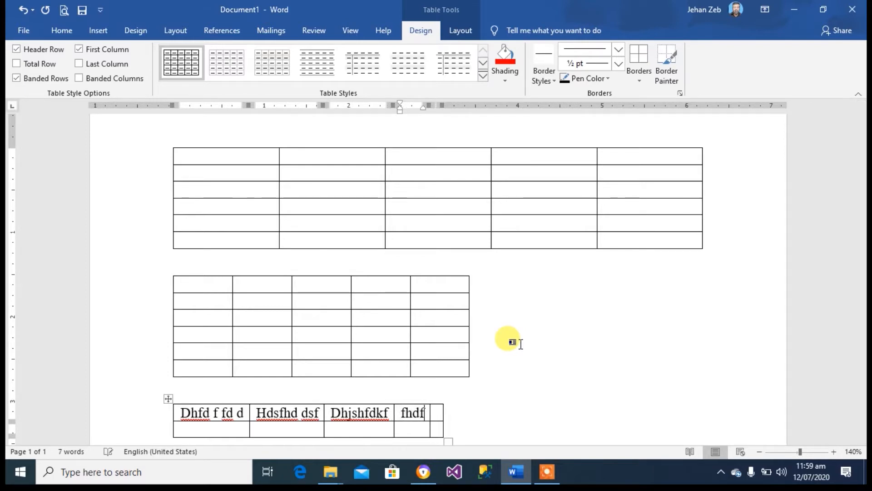
pyautogui.write('fdfd fdh')
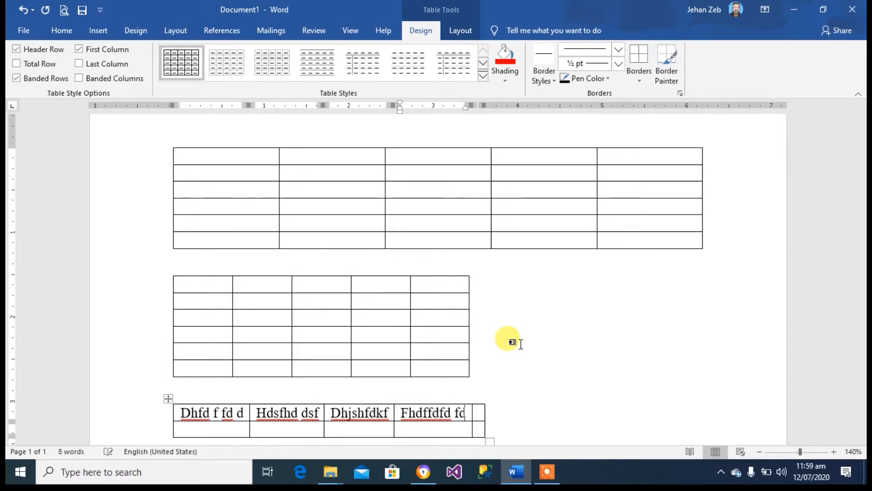
pyautogui.press('BackSpace')
pyautogui.press('BackSpace')
pyautogui.press('BackSpace')
pyautogui.press('BackSpace')
pyautogui.press('BackSpace')
pyautogui.press('BackSpace')
pyautogui.press('BackSpace')
pyautogui.press('BackSpace')
pyautogui.press('BackSpace')
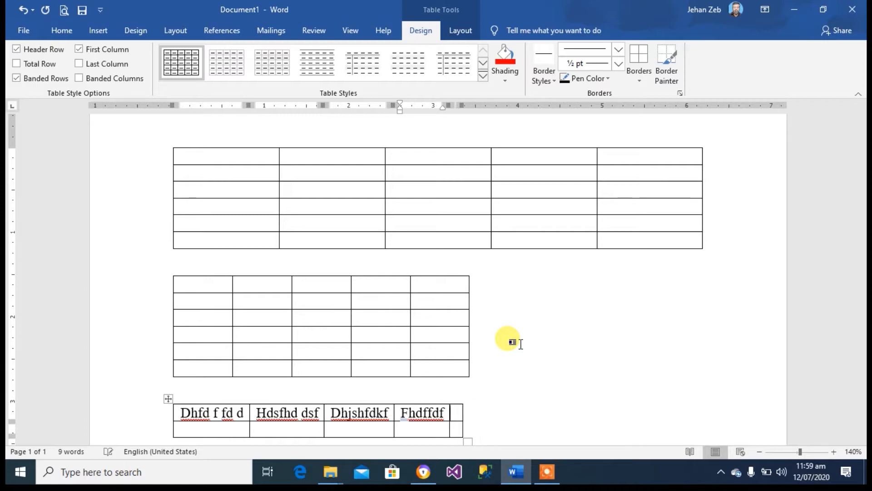
# - Rework the filler text in the fourth cell so that it reads "Fhddkjfdsfd"
pyautogui.write('dkjffdsf')
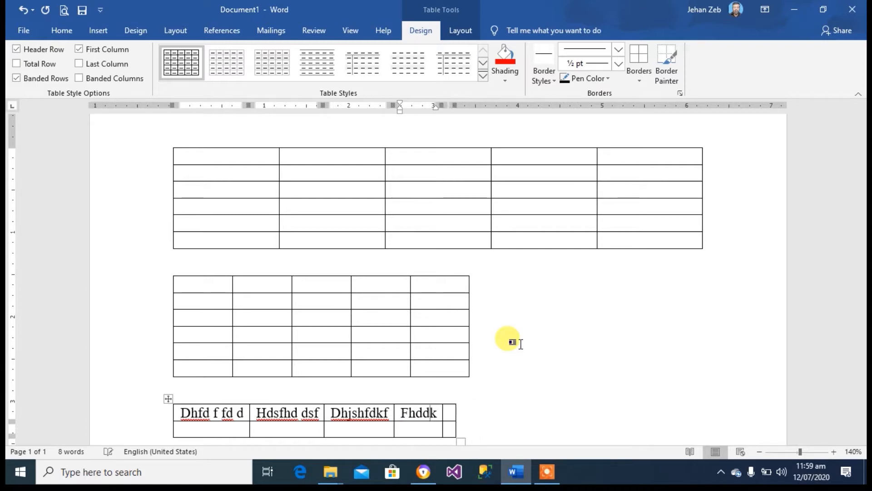
pyautogui.press('BackSpace')
pyautogui.press('BackSpace')
pyautogui.press('BackSpace')
pyautogui.press('BackSpace')
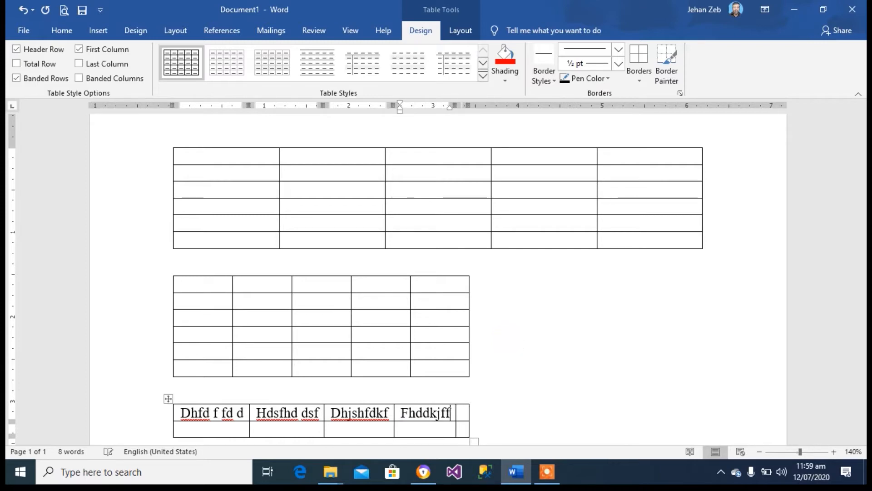
pyautogui.write('dsfds fdsfds')
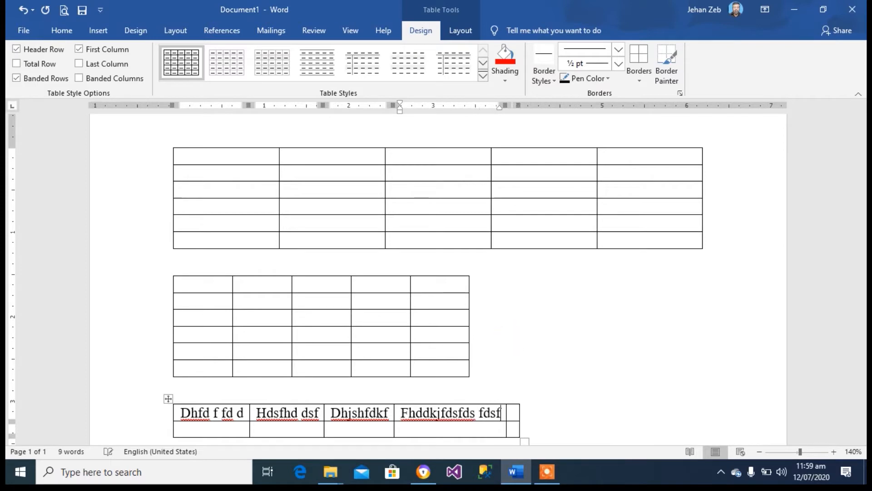
pyautogui.press('BackSpace')
pyautogui.press('BackSpace')
pyautogui.press('BackSpace')
pyautogui.press('BackSpace')
pyautogui.press('BackSpace')
pyautogui.press('BackSpace')
pyautogui.press('BackSpace')
pyautogui.press('BackSpace')
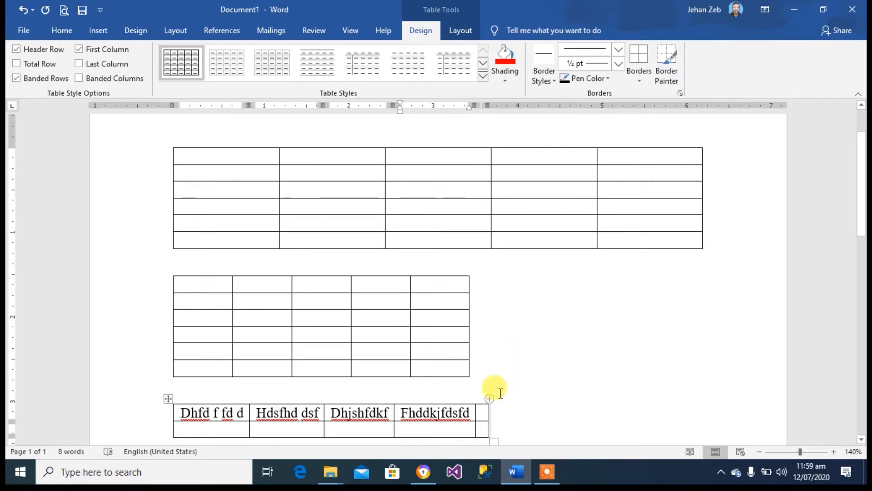
# - Enter a long filler text starting with "If difoidsfj dsfj dsjf oids" in the fifth cell of the first row
pyautogui.click(485, 409)
pyautogui.write('If difoidsfj')
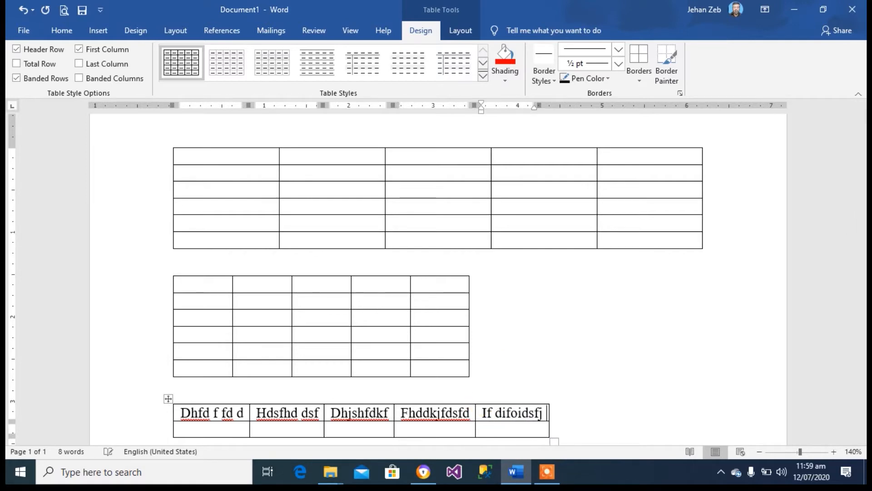
pyautogui.write(' dsfj dsjf oids fdfdfdsfsdfs')
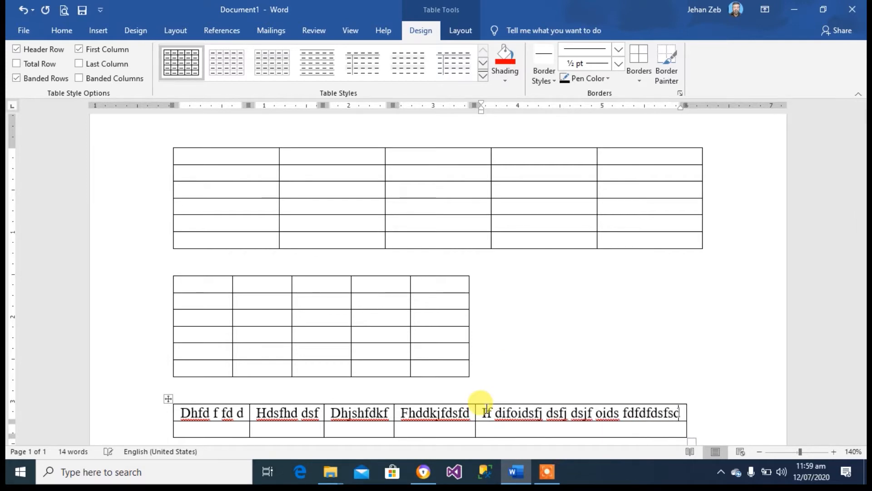
# - Delete trailing filler text in the fifth cell and clear all tables from the document
pyautogui.press('BackSpace')
pyautogui.press('BackSpace')
pyautogui.press('BackSpace')
pyautogui.press('BackSpace')
pyautogui.press('BackSpace')
pyautogui.press('BackSpace')
pyautogui.press('BackSpace')
pyautogui.press('BackSpace')
pyautogui.press('BackSpace')
pyautogui.press('BackSpace')
pyautogui.press('BackSpace')
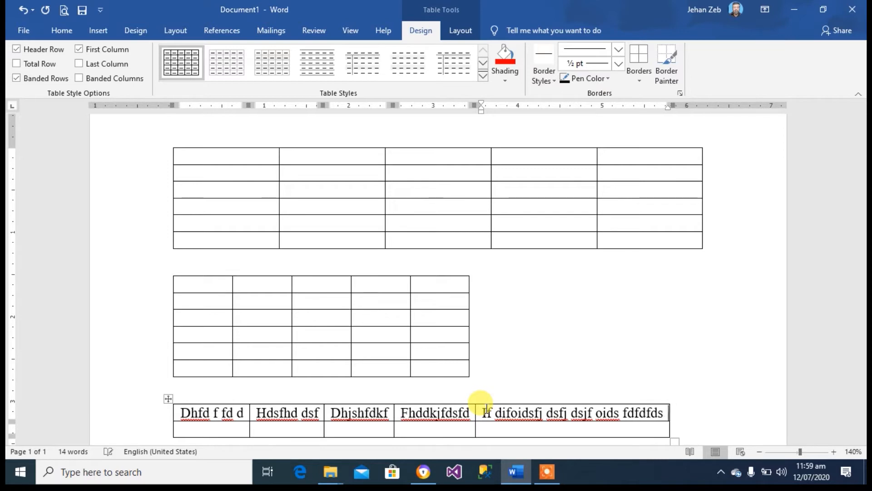
pyautogui.press('BackSpace')
pyautogui.press('BackSpace')
pyautogui.press('BackSpace')
pyautogui.press('BackSpace')
pyautogui.press('BackSpace')
pyautogui.press('BackSpace')
pyautogui.press('BackSpace')
pyautogui.press('BackSpace')
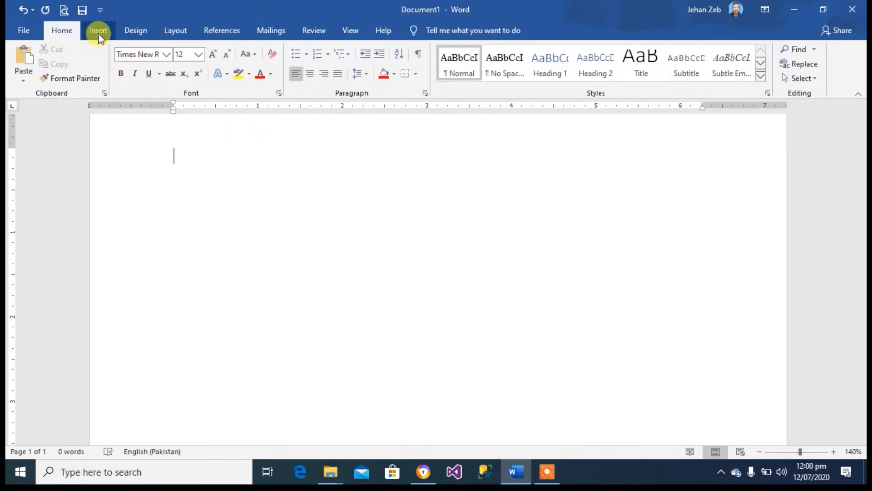
# - Insert a table with 4 columns and 2 rows using the AutoFit to window behavior
pyautogui.click(98, 32)
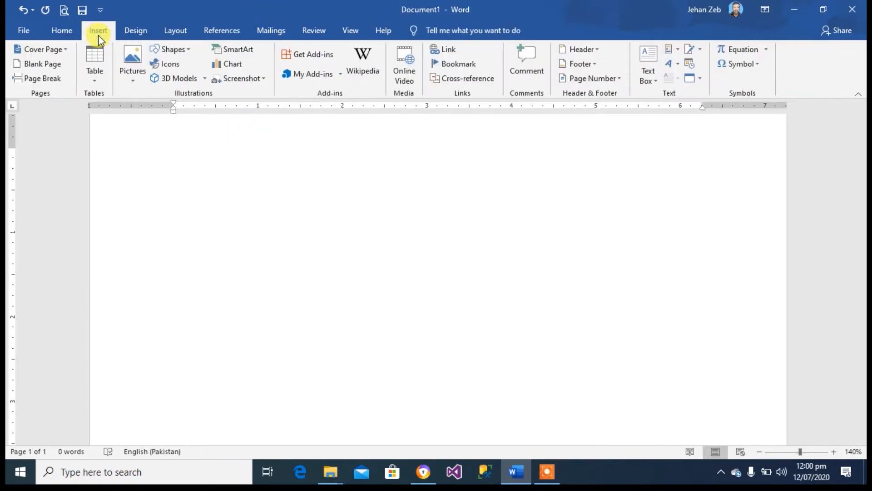
pyautogui.click(95, 79)
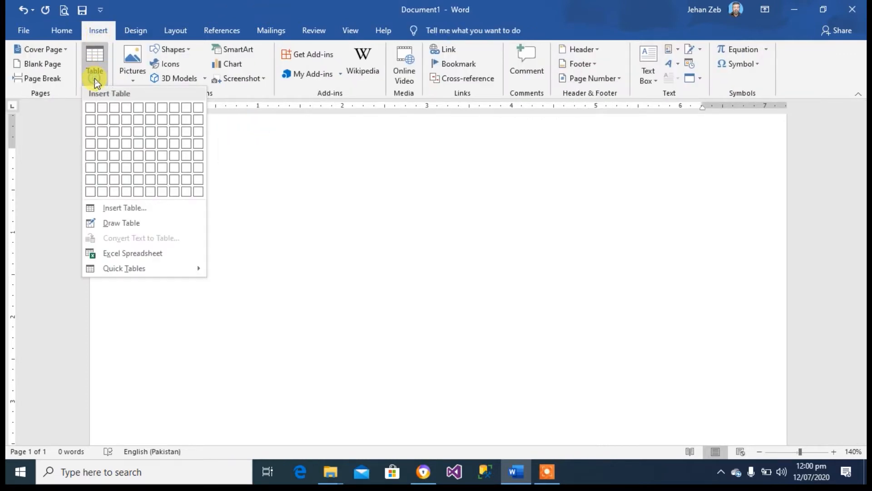
pyautogui.click(133, 208)
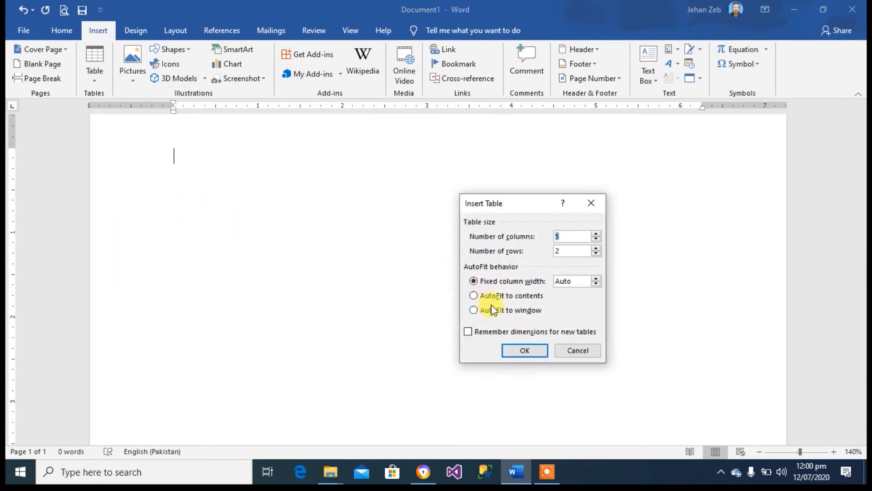
pyautogui.click(500, 312)
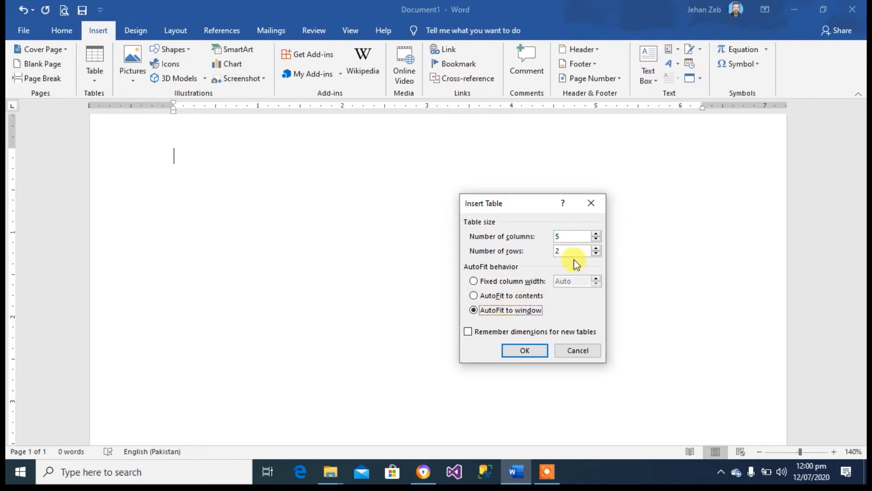
pyautogui.click(596, 240)
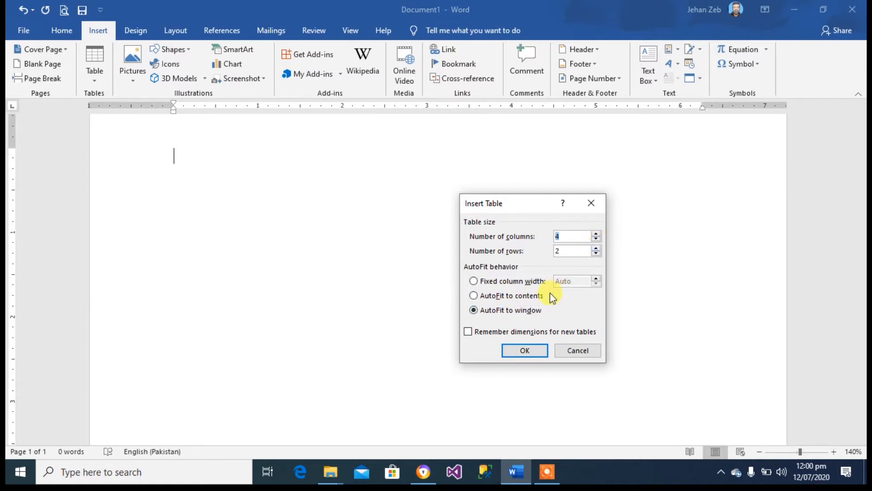
pyautogui.click(525, 351)
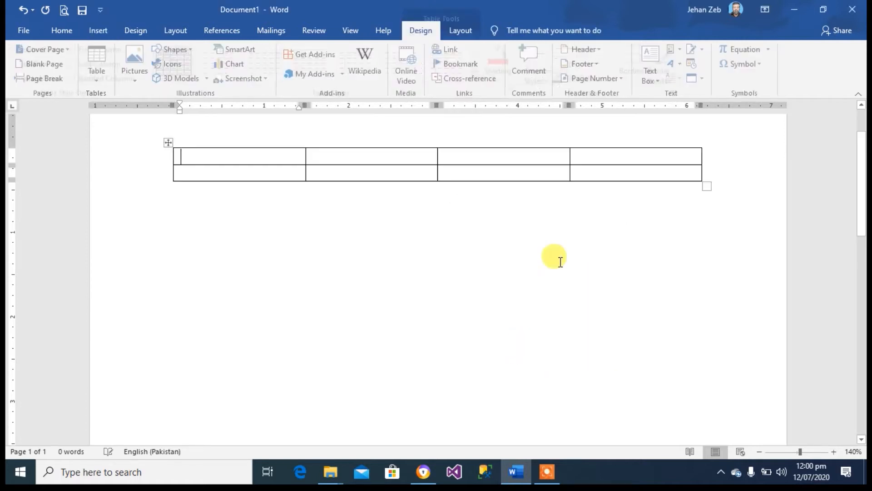
# - Add blank space below the table and draw a new table frame there, about 5.67" wide and 1.04" high
pyautogui.click(524, 229)
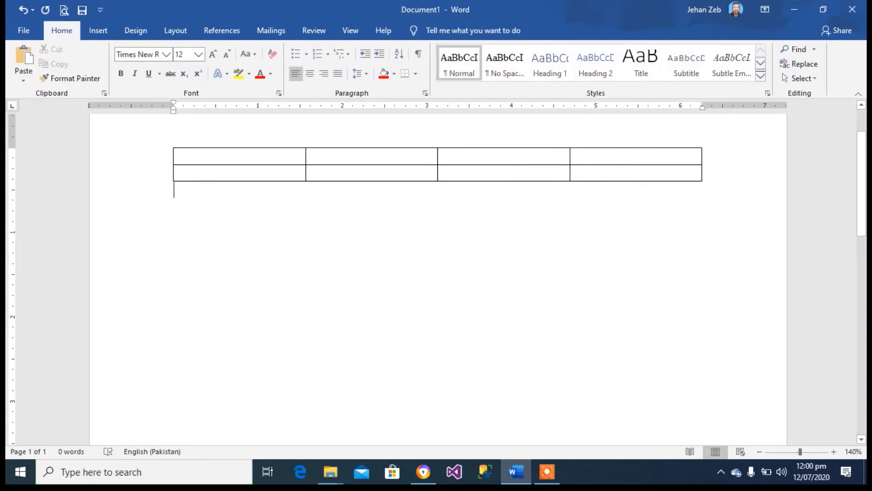
pyautogui.press('Return')
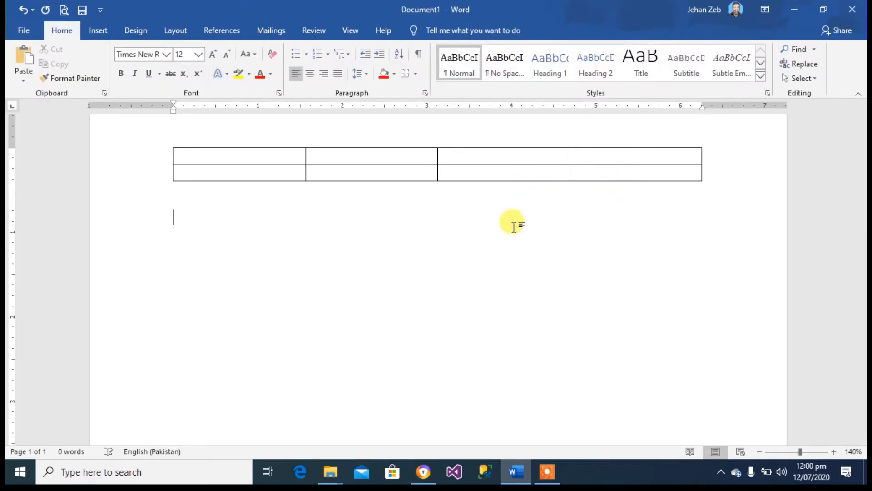
pyautogui.click(98, 31)
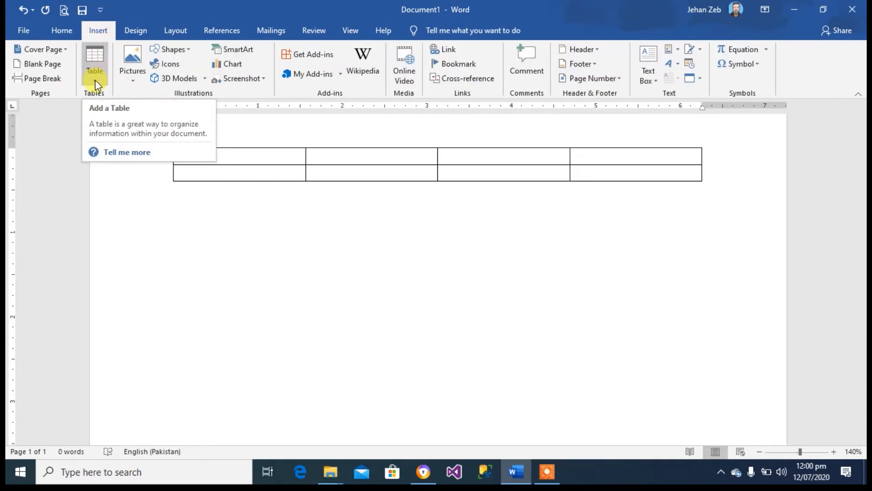
pyautogui.click(94, 80)
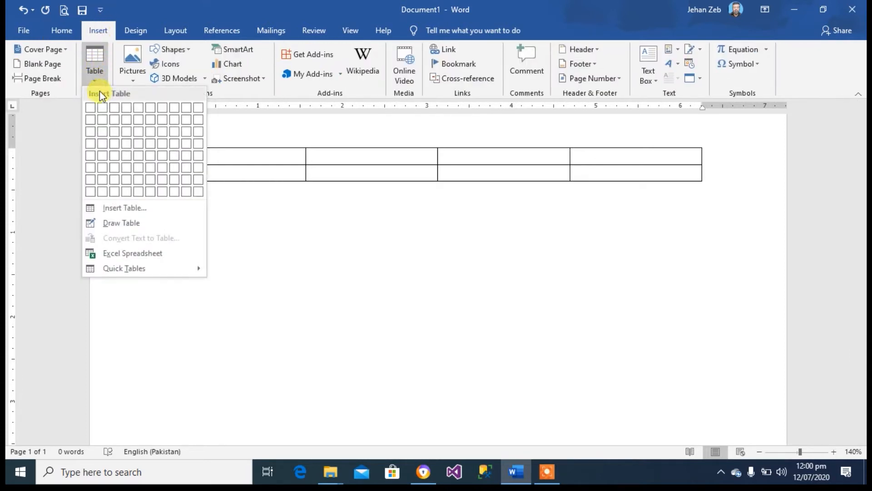
pyautogui.click(113, 222)
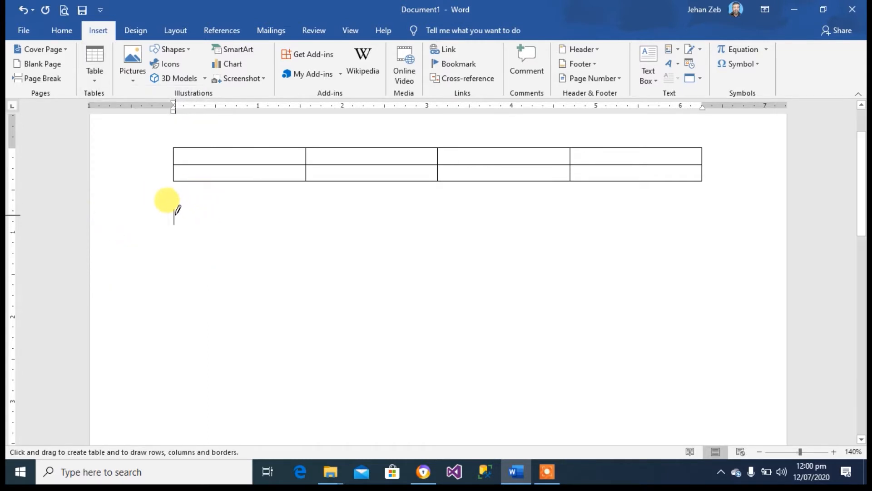
pyautogui.moveTo(175, 214)
pyautogui.mouseDown()
pyautogui.moveTo(305, 249)
pyautogui.moveTo(473, 269)
pyautogui.moveTo(550, 305)
pyautogui.moveTo(669, 297)
pyautogui.moveTo(654, 298)
pyautogui.mouseUp()
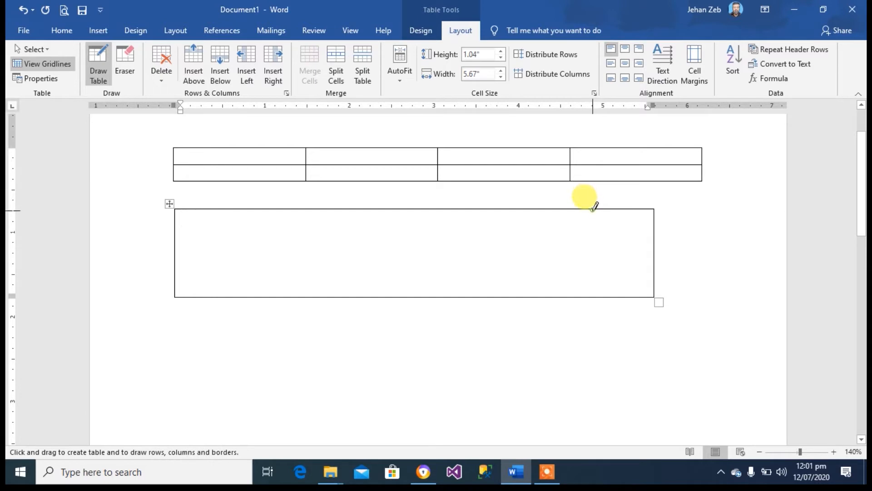
# - Divide the drawn table with four vertical lines, a partial and a full horizontal line, and a short vertical divider in the fourth column's bottom cell
pyautogui.moveTo(593, 209); pyautogui.dragTo(594, 265)
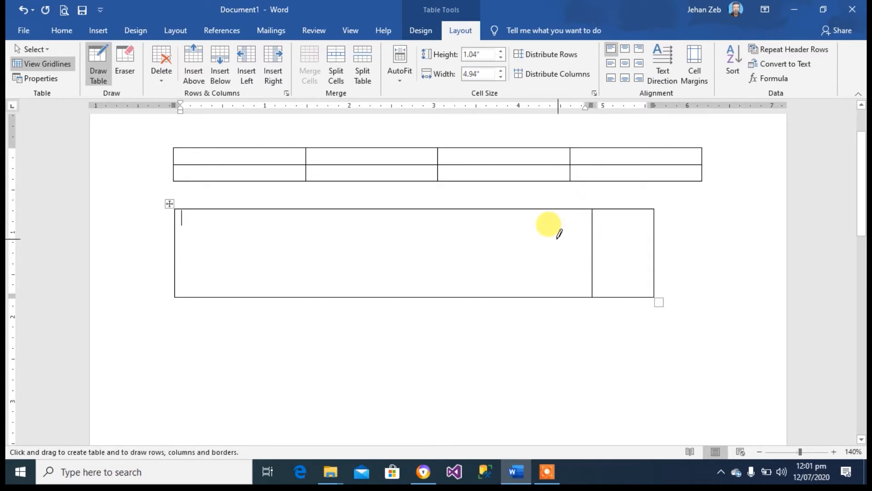
pyautogui.moveTo(525, 210); pyautogui.dragTo(524, 260)
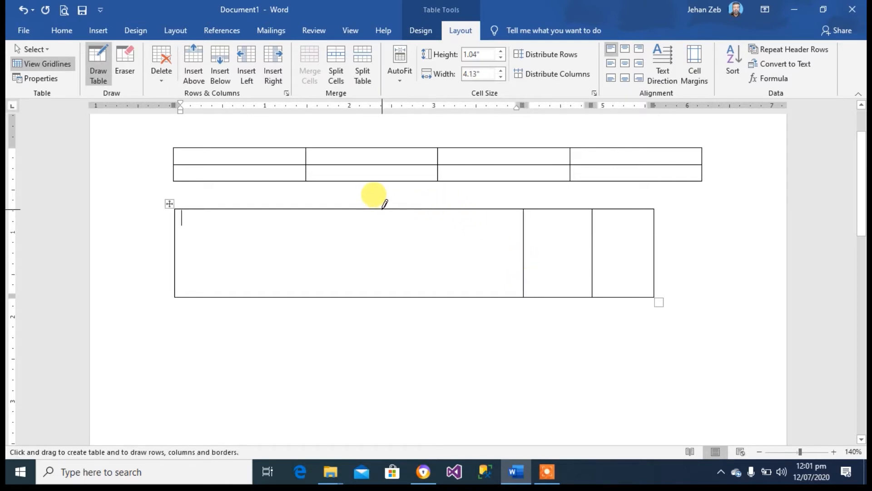
pyautogui.moveTo(384, 208); pyautogui.dragTo(382, 273)
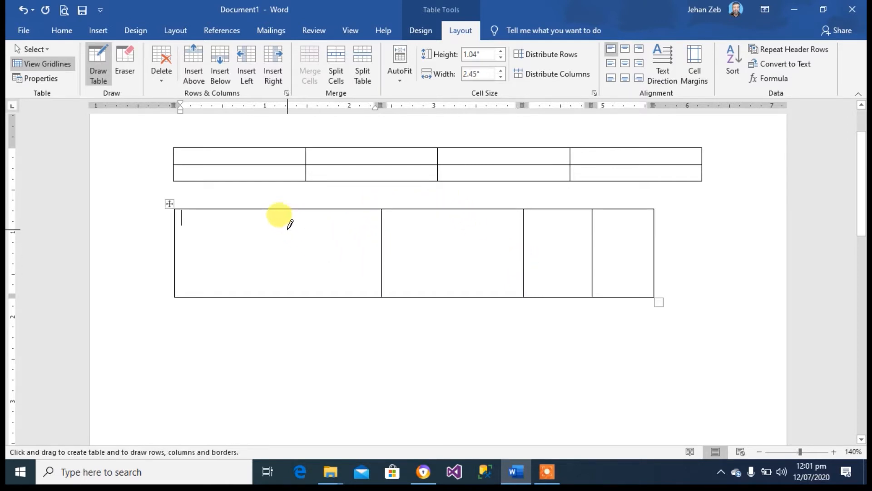
pyautogui.moveTo(275, 210)
pyautogui.mouseDown()
pyautogui.moveTo(276, 272)
pyautogui.moveTo(362, 234)
pyautogui.moveTo(479, 224)
pyautogui.moveTo(503, 237)
pyautogui.mouseUp()
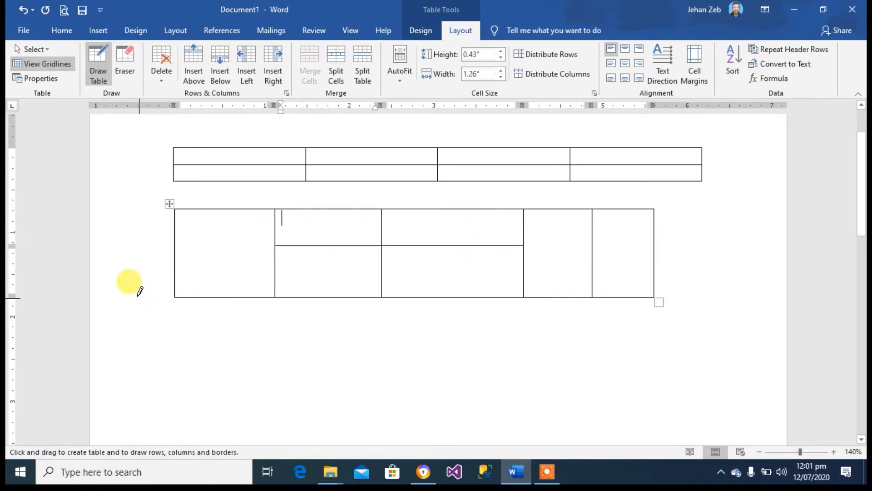
pyautogui.moveTo(173, 266)
pyautogui.mouseDown()
pyautogui.moveTo(286, 269)
pyautogui.moveTo(537, 243)
pyautogui.moveTo(617, 264)
pyautogui.moveTo(569, 274)
pyautogui.moveTo(568, 296)
pyautogui.mouseUp()
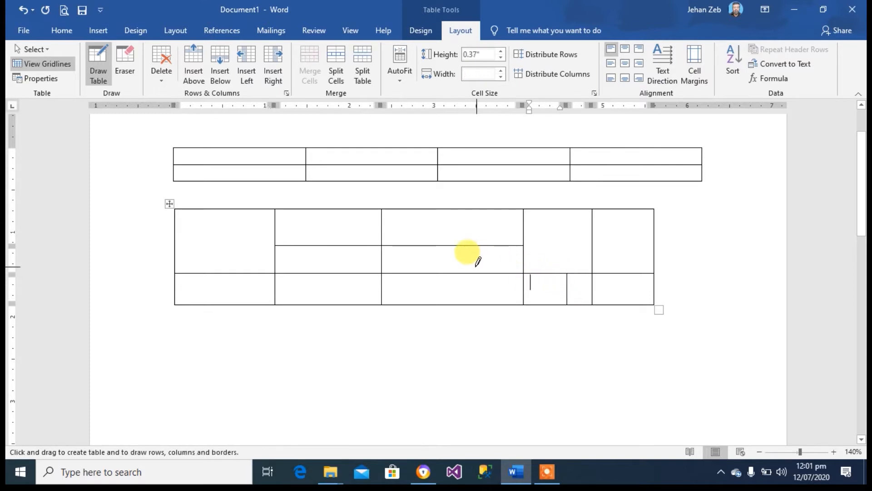
# - Enter "erererq" in the fourth cell and "ewewqeqwe" in the third cell of the drawn table's bottom row
pyautogui.write('ererer')
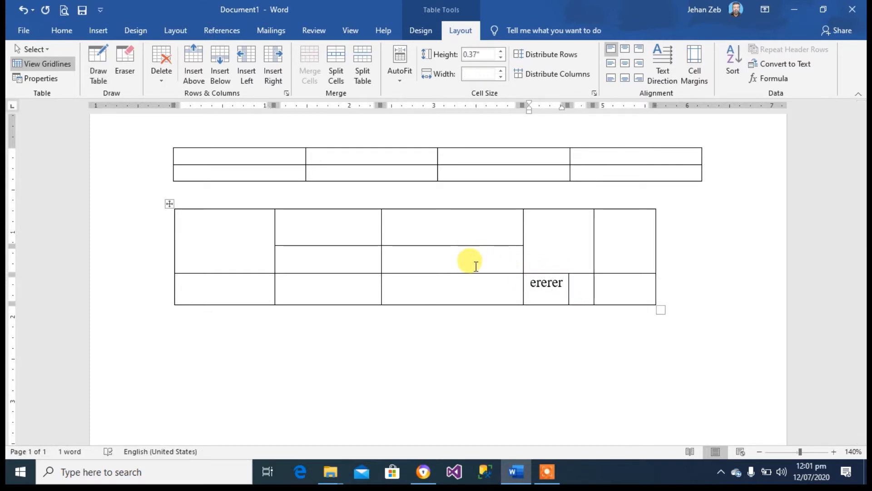
pyautogui.write('q')
pyautogui.click(451, 287)
pyautogui.write('ewewqeqwe')
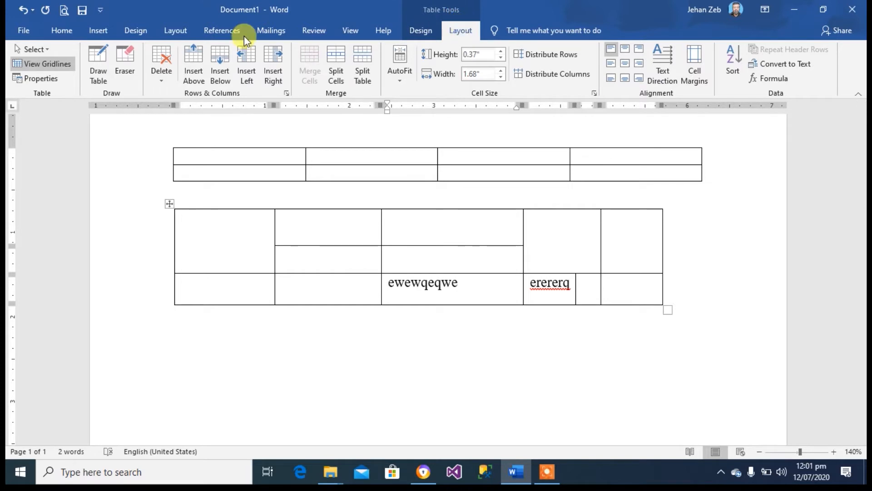
# - Draw vertical dividers in the upper cells of the third and fourth columns, plus a horizontal line across the new narrow cell
pyautogui.click(101, 54)
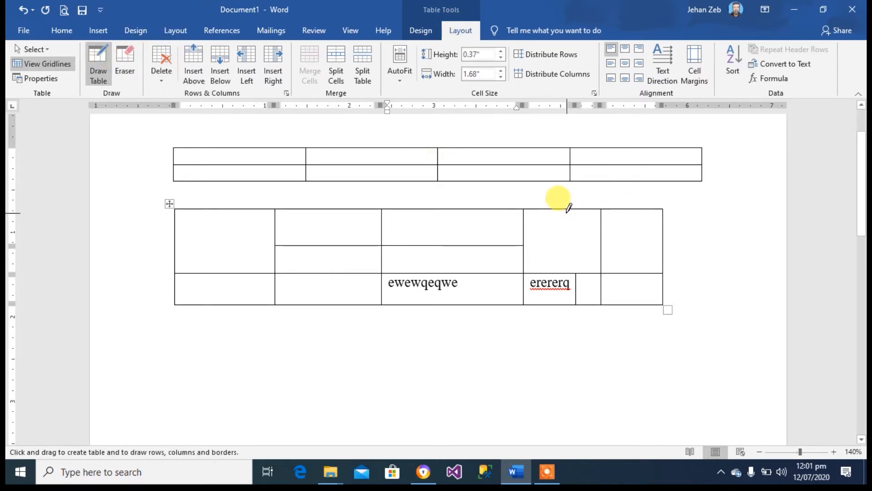
pyautogui.moveTo(565, 210); pyautogui.dragTo(568, 262)
pyautogui.moveTo(577, 227); pyautogui.dragTo(601, 225)
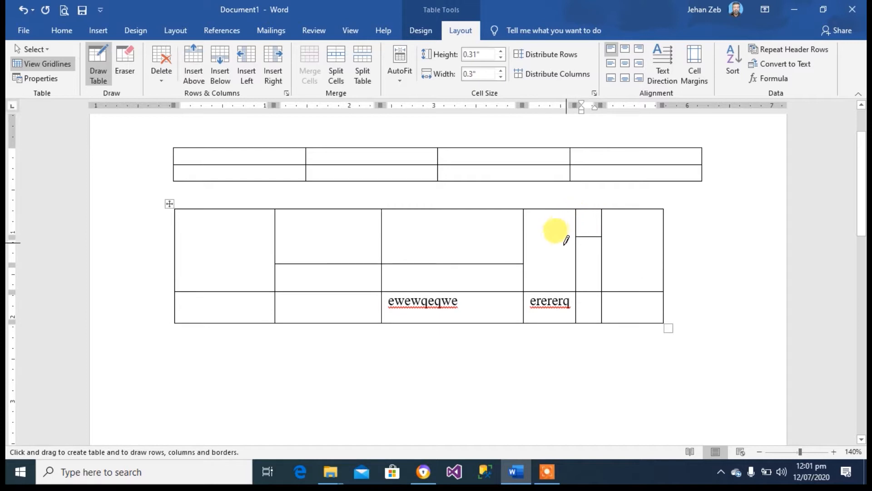
pyautogui.moveTo(429, 209); pyautogui.dragTo(428, 262)
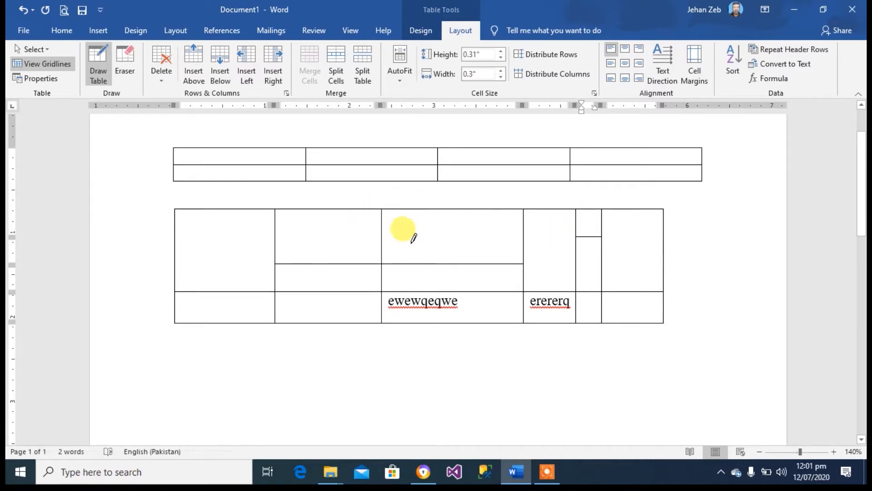
# - Erase the vertical divider in the third column's upper cell and the horizontal dividers in the second and third columns
pyautogui.click(123, 66)
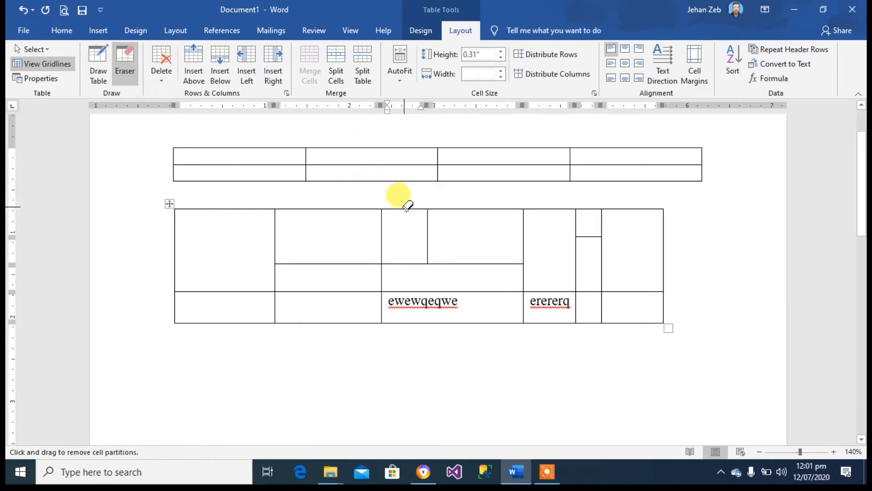
pyautogui.moveTo(421, 222); pyautogui.dragTo(436, 223)
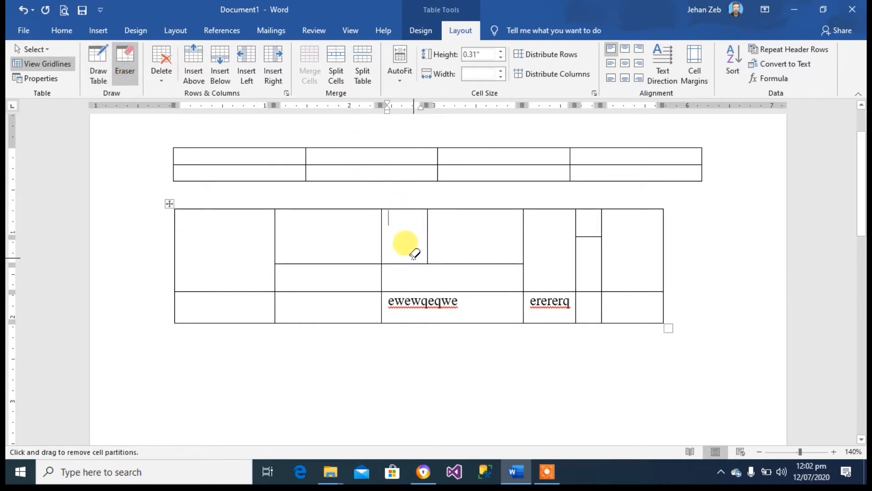
pyautogui.moveTo(408, 263)
pyautogui.mouseDown()
pyautogui.moveTo(409, 254)
pyautogui.moveTo(360, 257)
pyautogui.mouseUp()
pyautogui.moveTo(481, 256); pyautogui.dragTo(478, 250)
pyautogui.moveTo(425, 233); pyautogui.dragTo(431, 232)
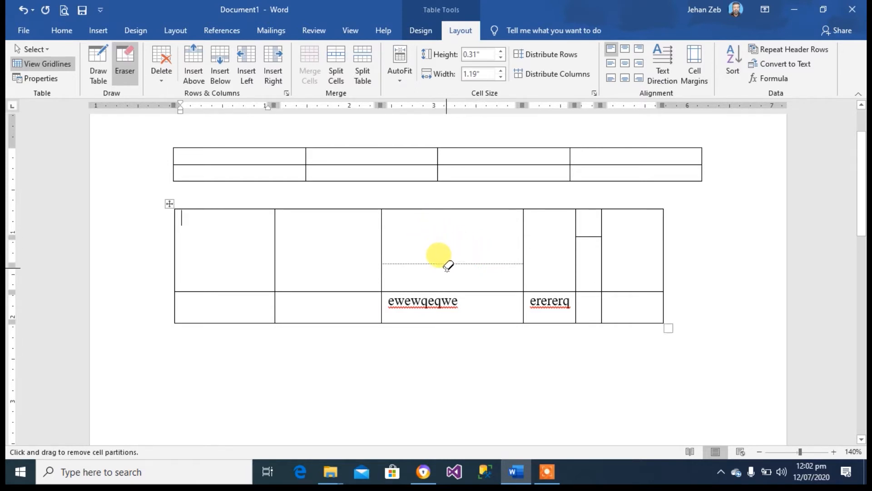
pyautogui.moveTo(448, 266); pyautogui.dragTo(447, 255)
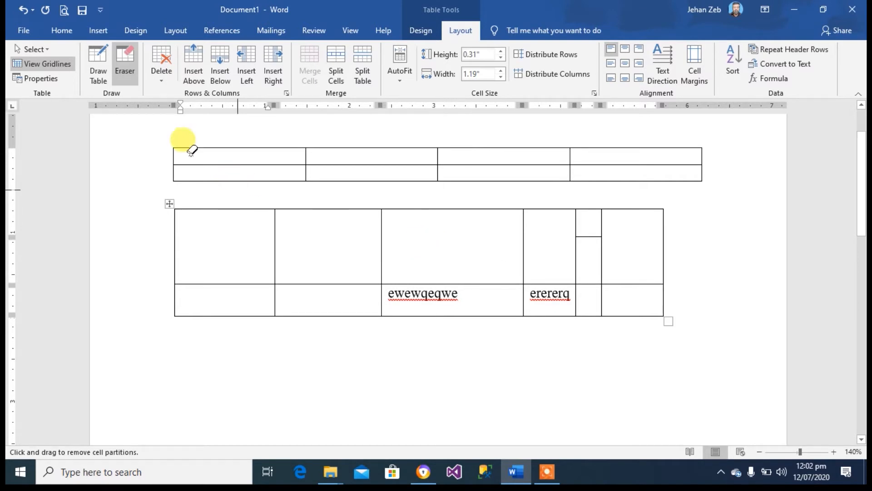
# - Insert an Excel spreadsheet below the drawn table, enter "S." in cell A1 and return to the document
pyautogui.click(98, 31)
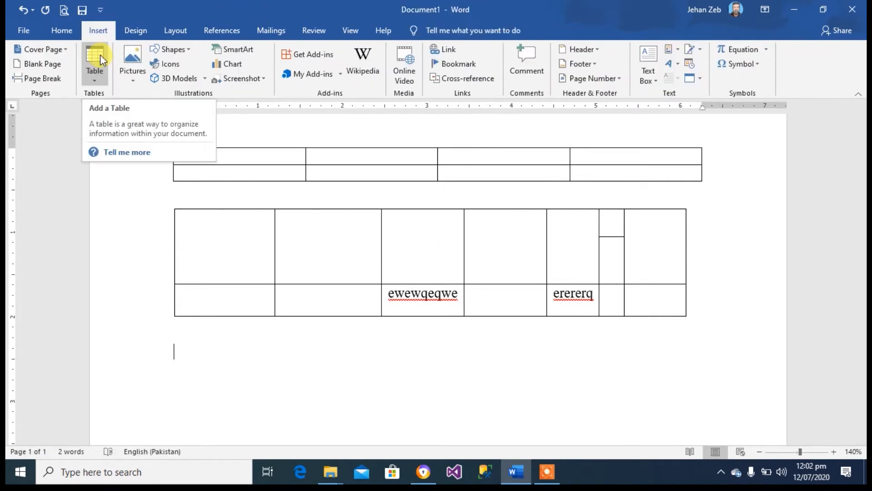
pyautogui.click(94, 84)
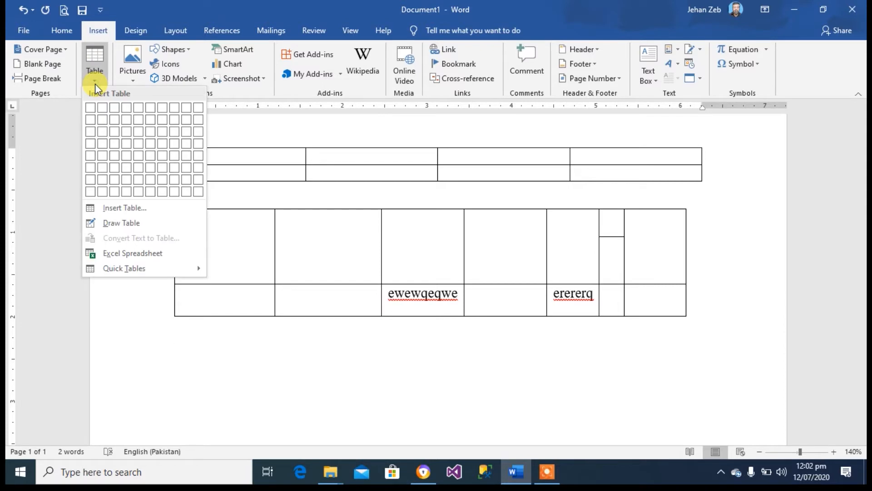
pyautogui.click(127, 254)
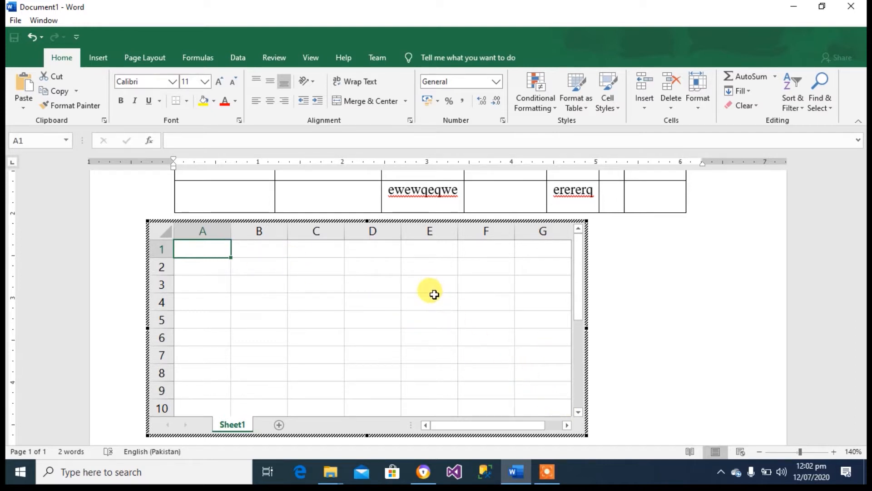
pyautogui.write('S.')
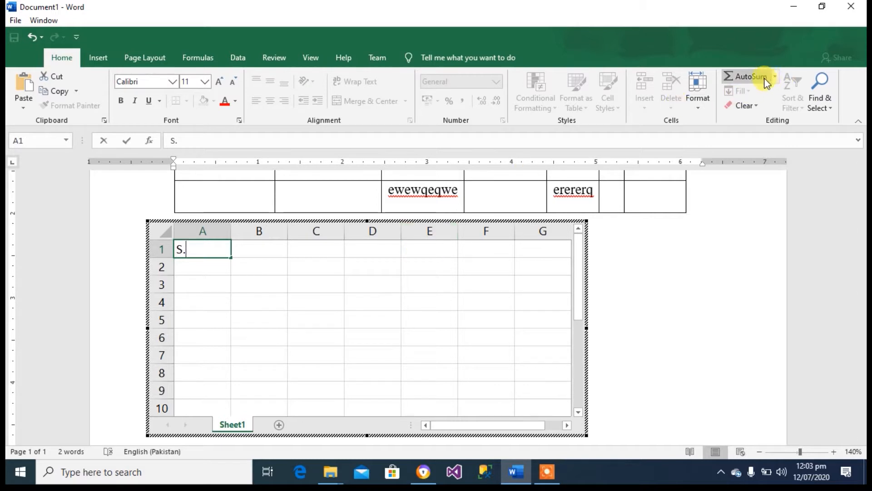
pyautogui.click(210, 58)
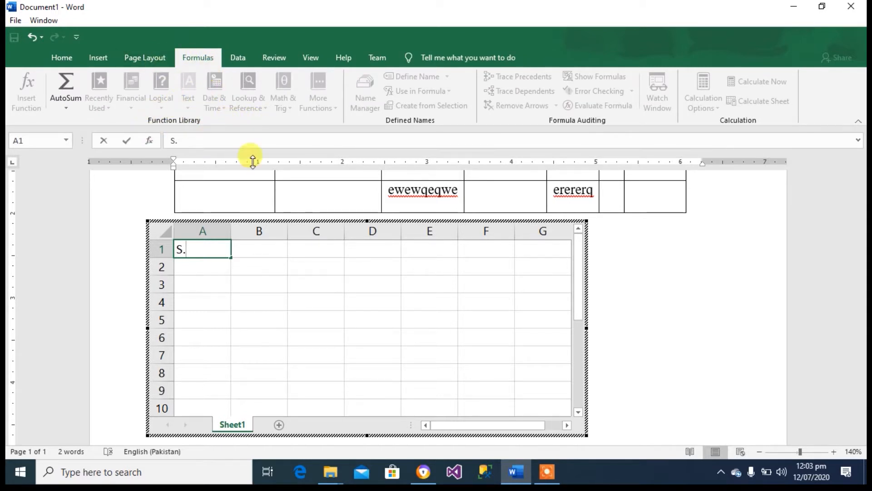
pyautogui.click(629, 279)
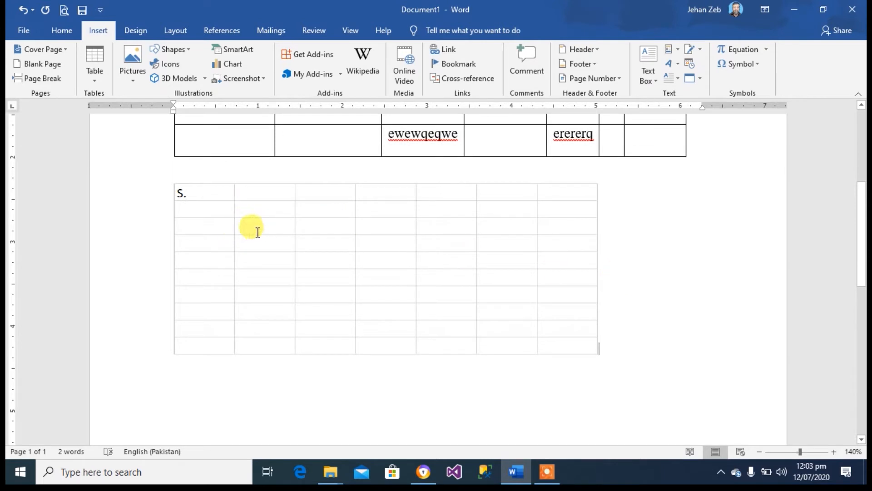
# - Reopen the embedded spreadsheet for editing, then return to the tables at the start of the document
pyautogui.doubleClick(324, 224)
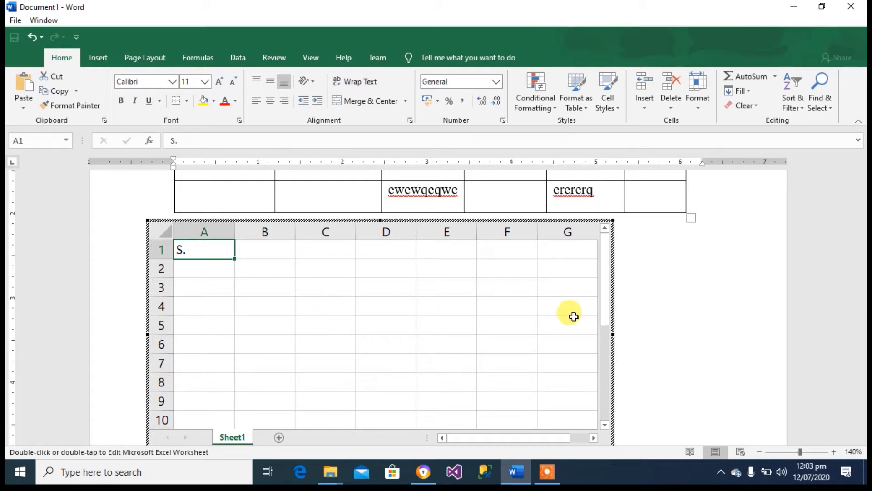
pyautogui.click(686, 286)
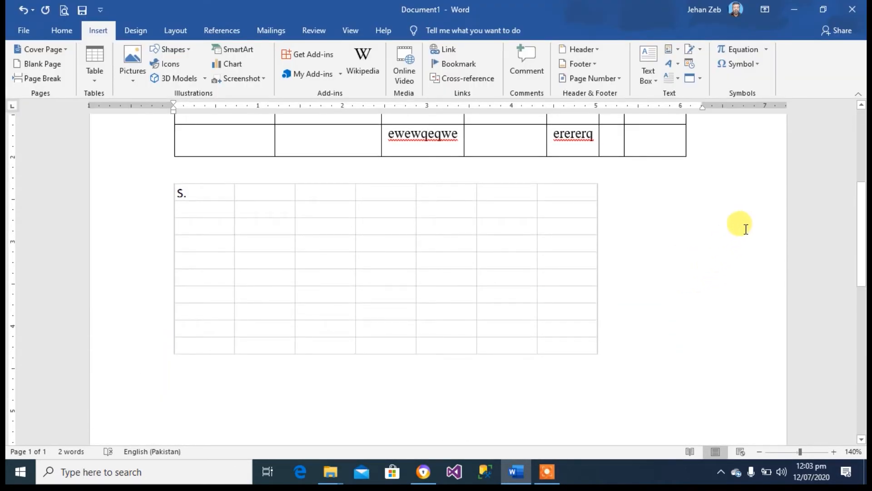
pyautogui.moveTo(862, 227); pyautogui.dragTo(843, 146)
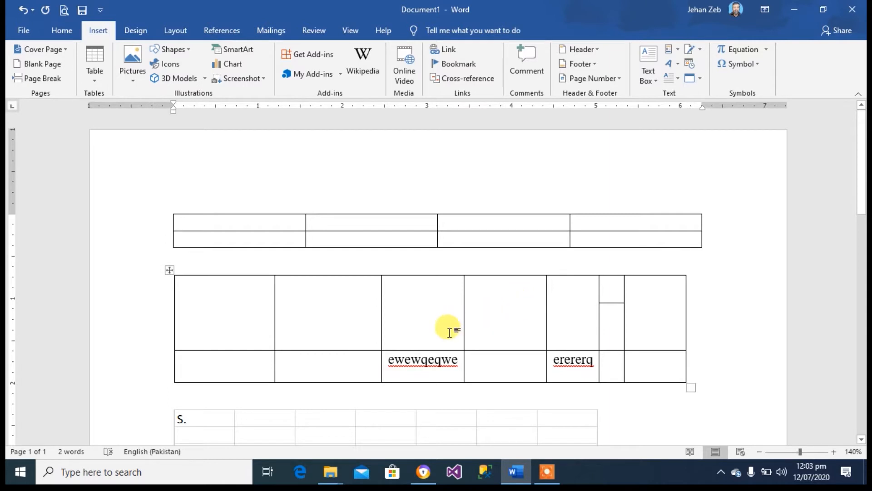
# - Enter "dre" after the spreadsheet, "erewre" and "rerereerew" in the drawn table's second column, and "errwe" in the third column's upper cell
pyautogui.write('dre')
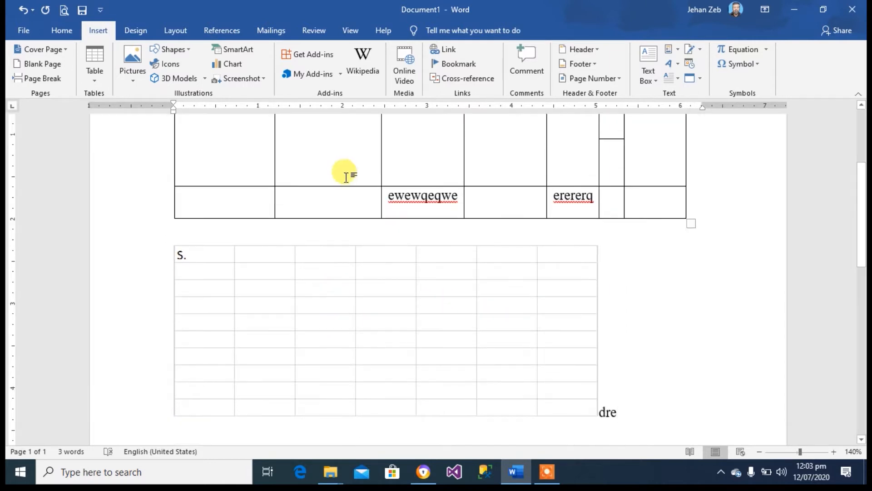
pyautogui.click(340, 159)
pyautogui.write('erewre')
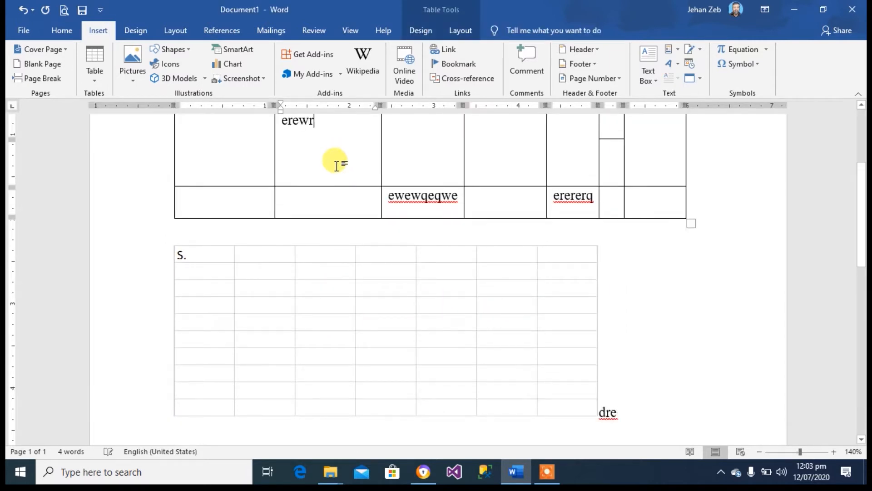
pyautogui.click(338, 195)
pyautogui.write('re')
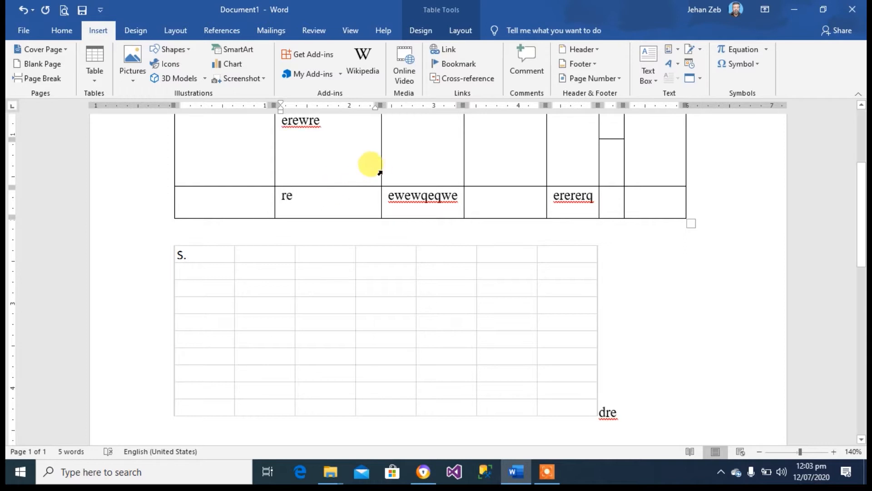
pyautogui.write('rereerew')
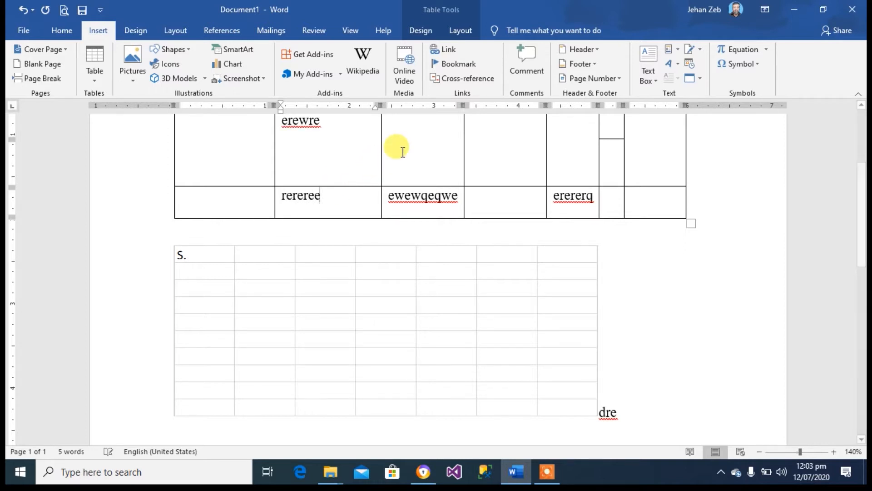
pyautogui.click(403, 139)
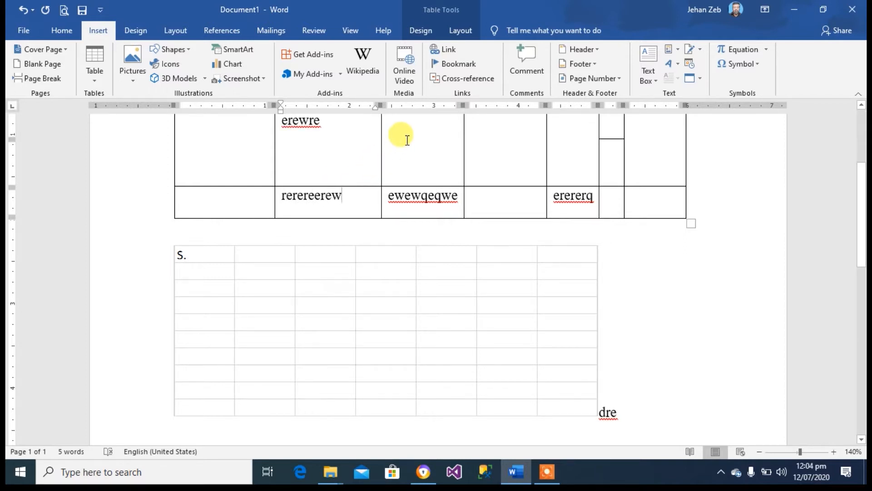
pyautogui.write('errwe')
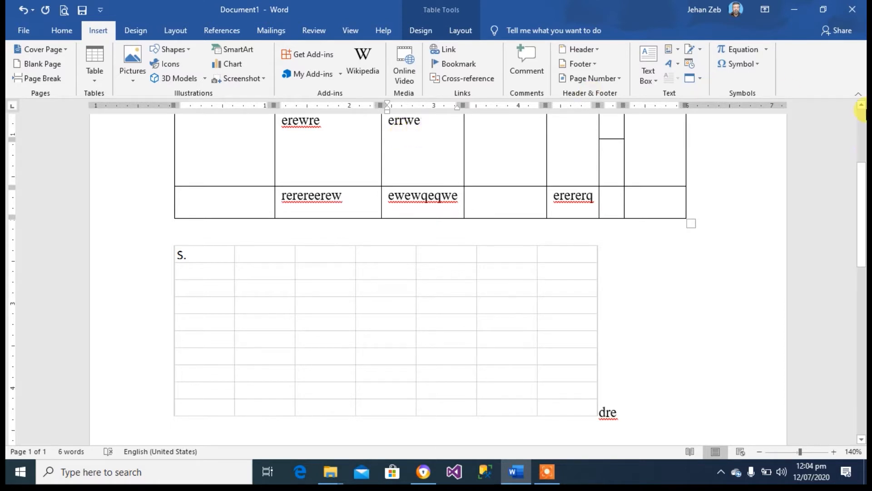
# - Select the whole drawn table and clear the text from all its cells, keeping the table itself
pyautogui.moveTo(864, 164); pyautogui.dragTo(851, 131)
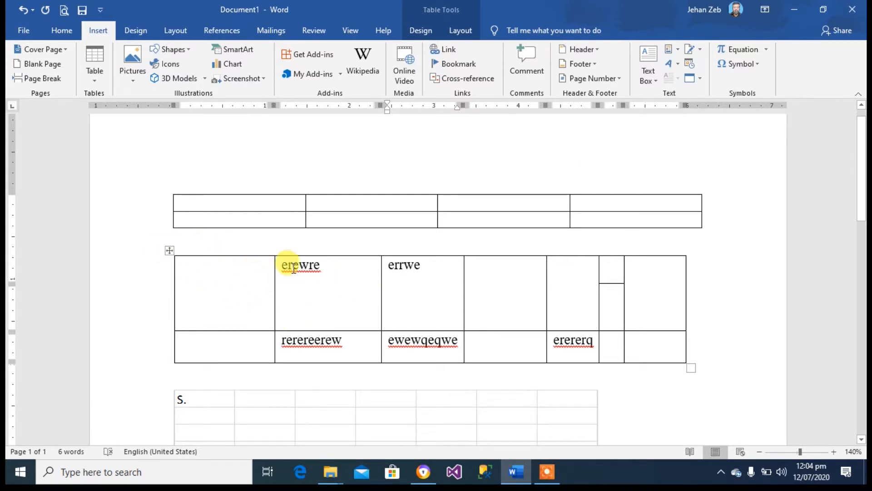
pyautogui.click(169, 249)
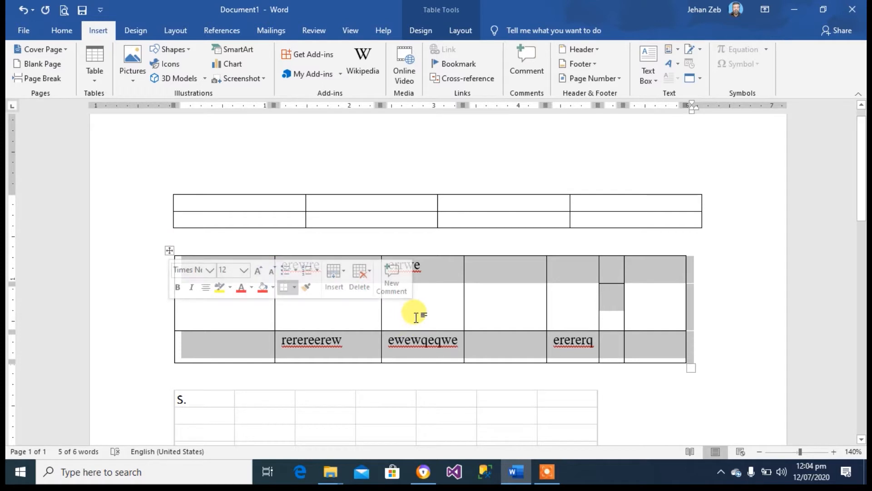
pyautogui.press('Delete')
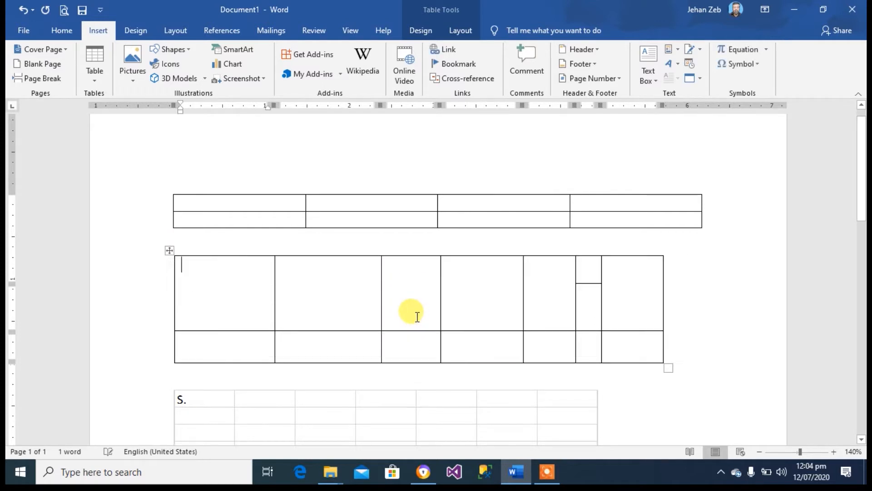
# - Fill the drawn table's first two columns with "Feddslf", "Dltk;g df;kgd;f", "Fgdg" and "Fgf", and enter "gfdg" below the table
pyautogui.write('feddslf')
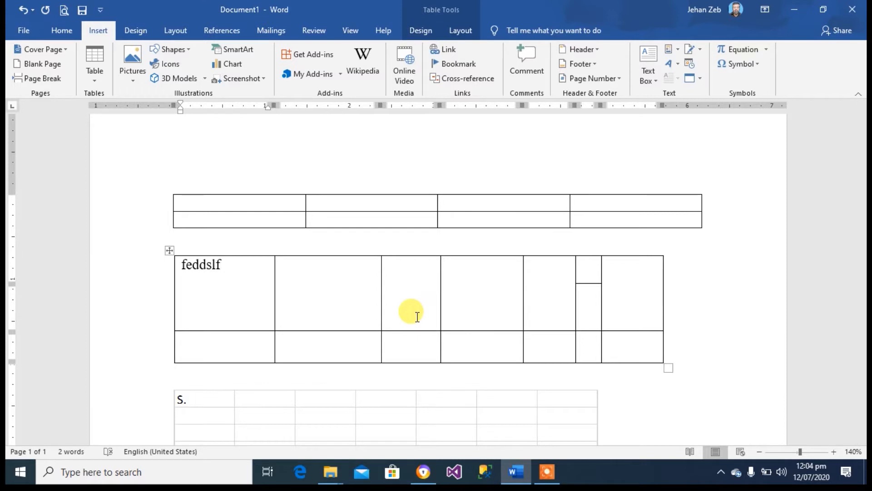
pyautogui.press('Tab')
pyautogui.write('dltk;g df;kgd;f')
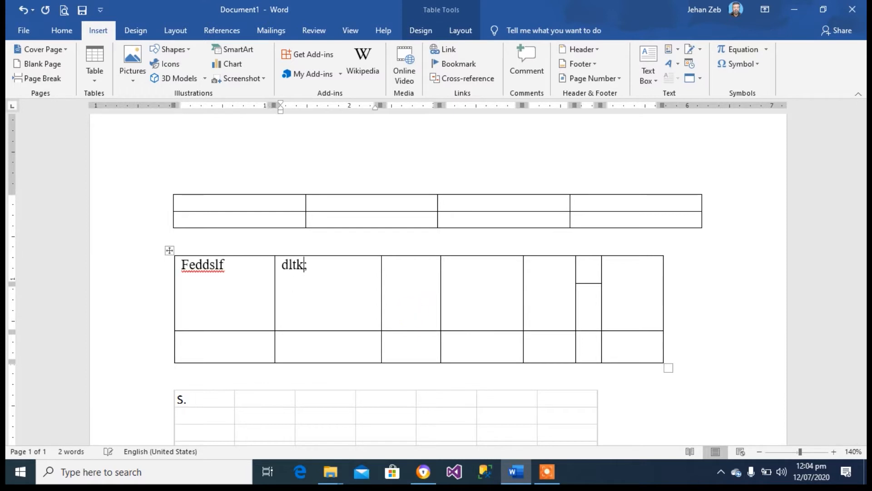
pyautogui.press('Down')
pyautogui.write('fgf')
pyautogui.press('Down')
pyautogui.write('gfdg')
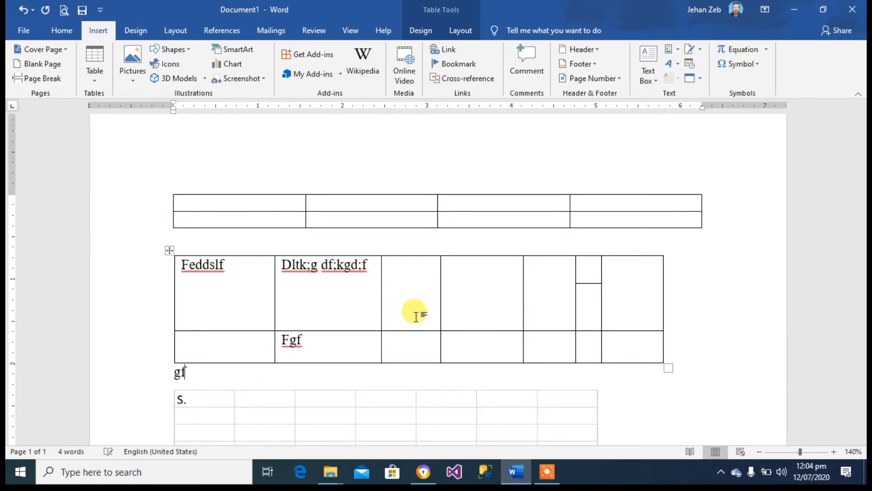
pyautogui.press('Up')
pyautogui.write('fgdg')
pyautogui.press('Up')
pyautogui.press('Up')
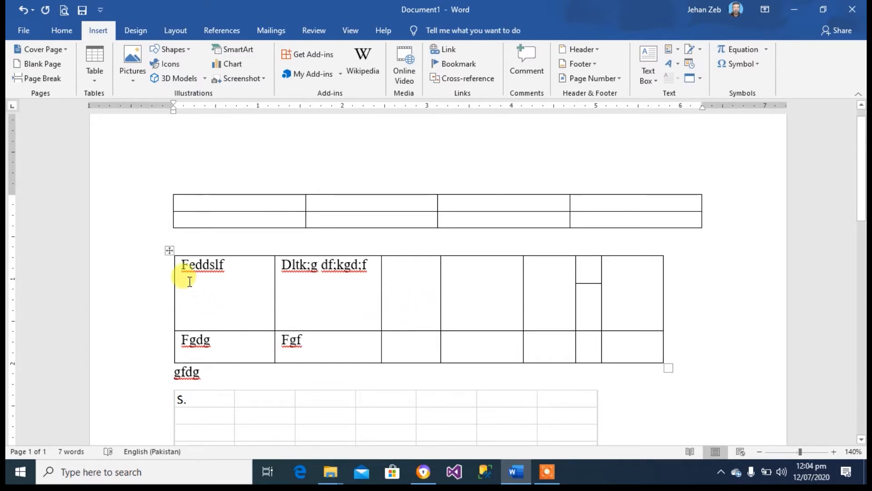
# - Clear the text from all cells of the drawn table, and delete the entire table from the document
pyautogui.click(170, 251)
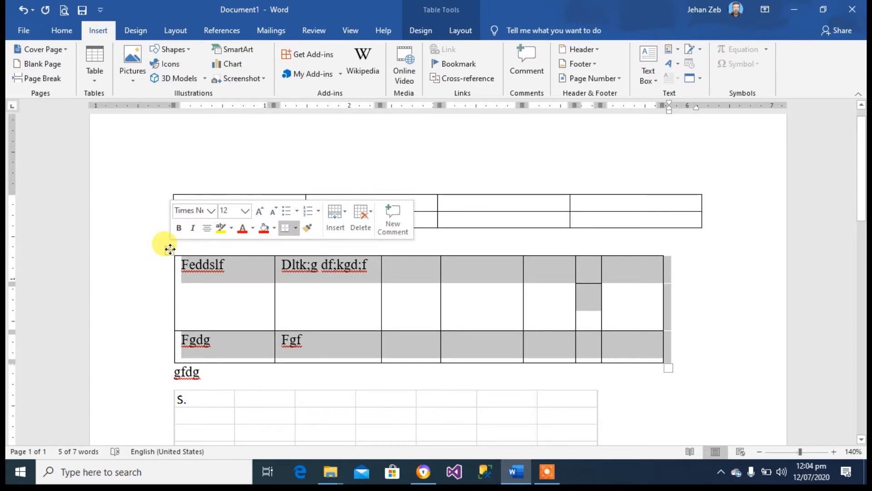
pyautogui.press('Delete')
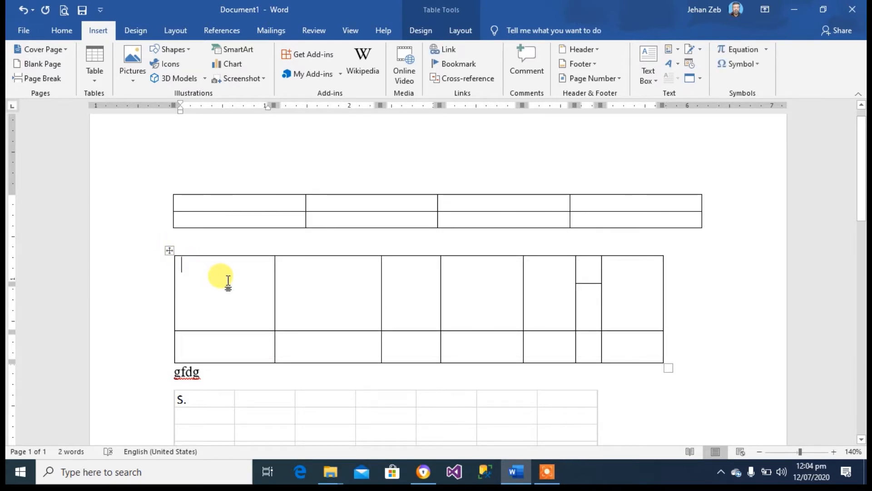
pyautogui.click(170, 250)
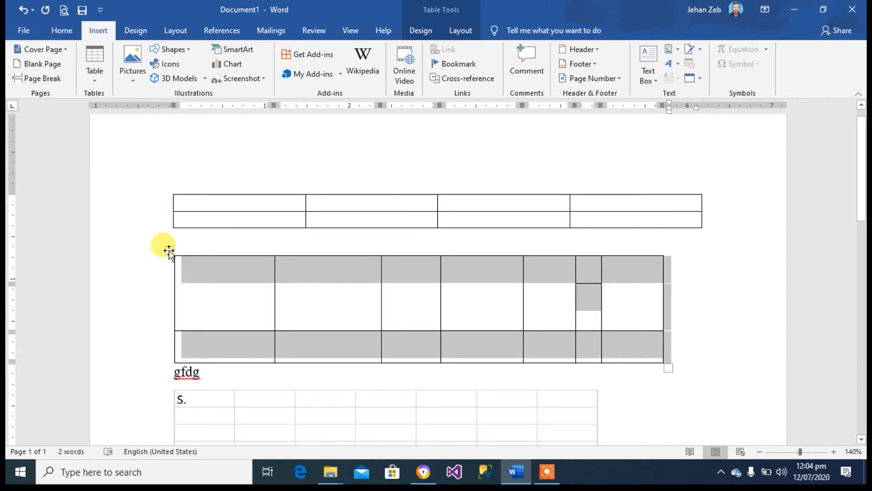
pyautogui.press('BackSpace')
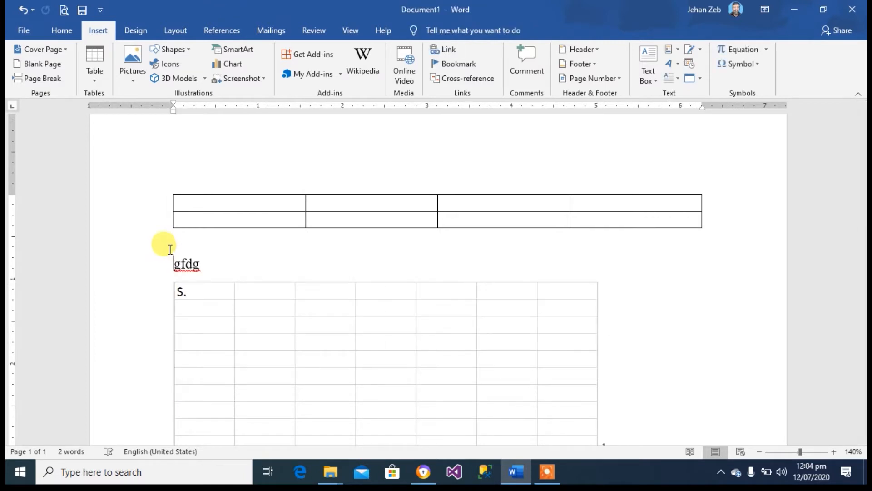
# - Empty the document by deleting the four-column table, the embedded spreadsheet and the leftover text "gfdg" and "dre"
pyautogui.click(169, 190)
pyautogui.press('BackSpace')
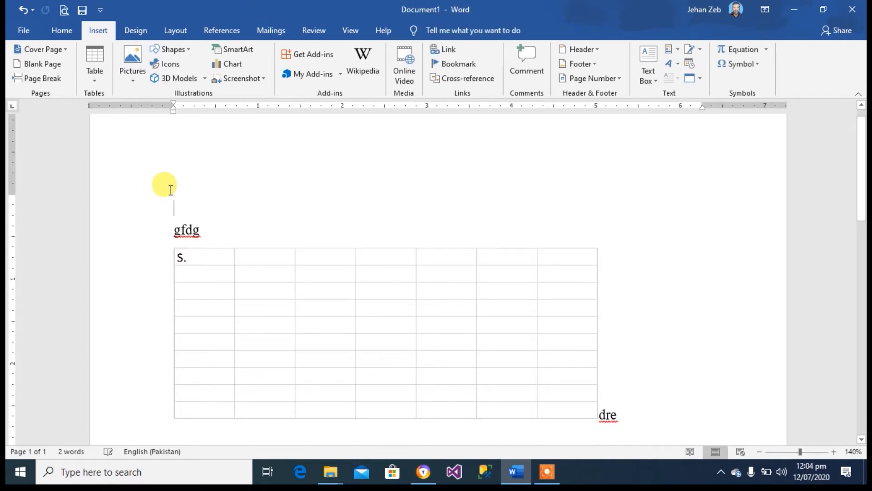
pyautogui.click(280, 270)
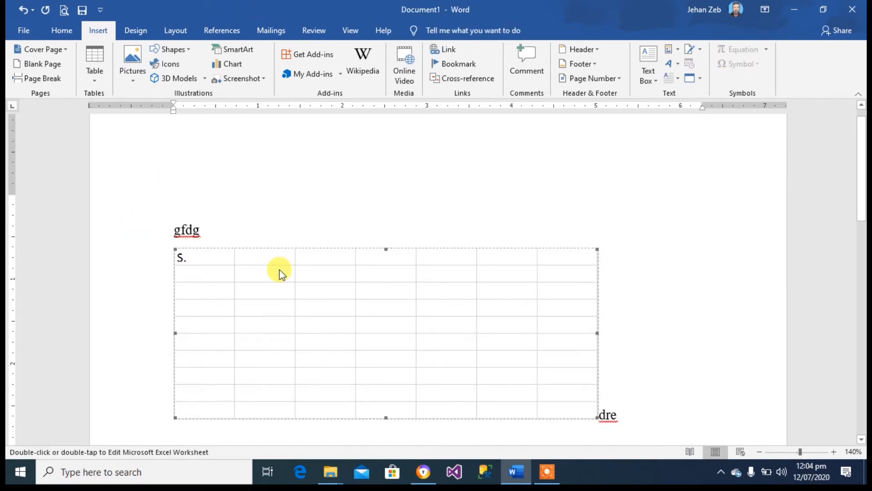
pyautogui.press('BackSpace')
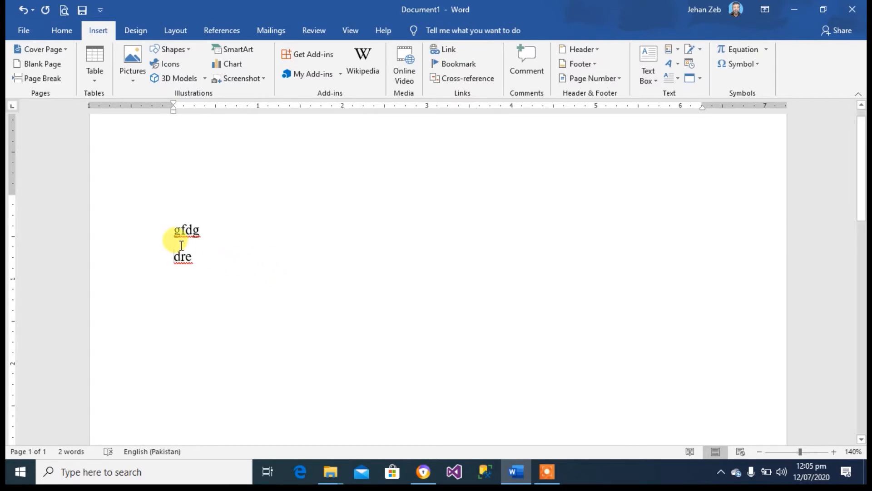
pyautogui.moveTo(171, 228); pyautogui.dragTo(208, 267)
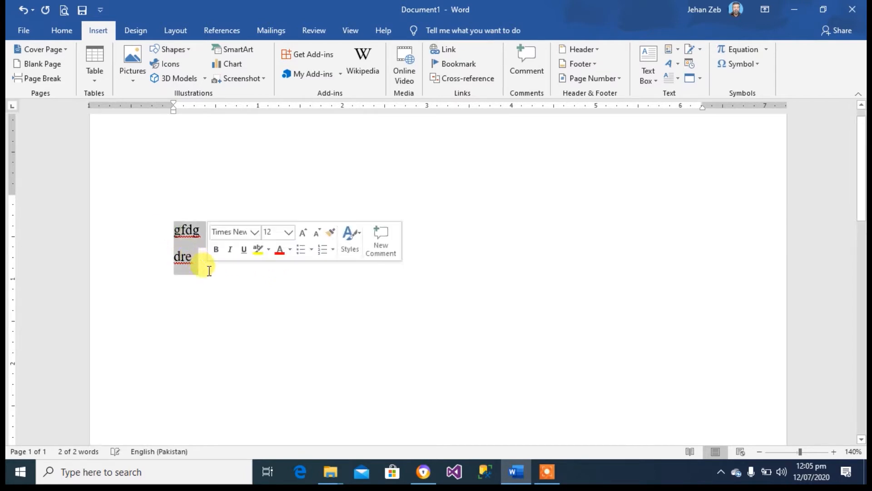
pyautogui.press('BackSpace')
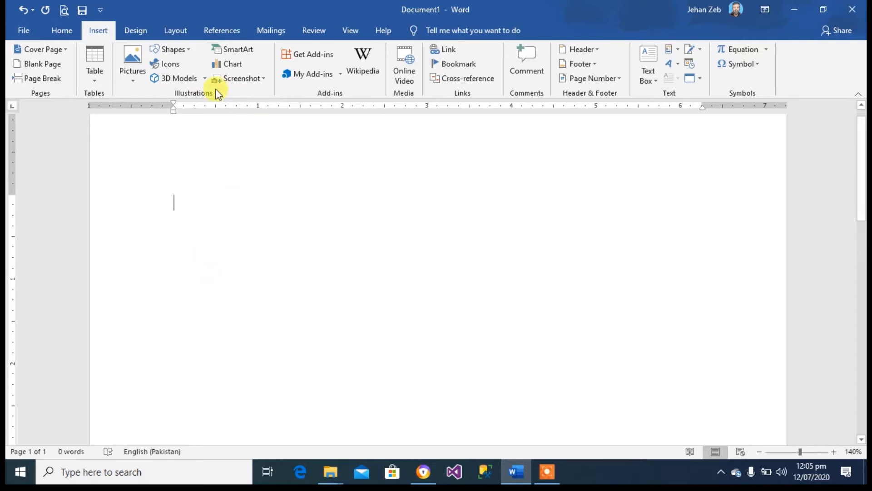
# - Insert a six-column table into the empty document using the table size grid
pyautogui.click(96, 80)
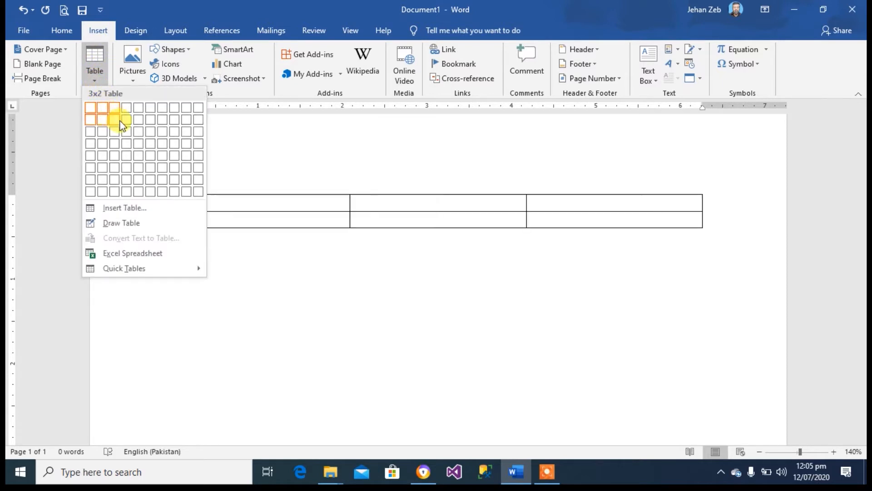
pyautogui.click(151, 144)
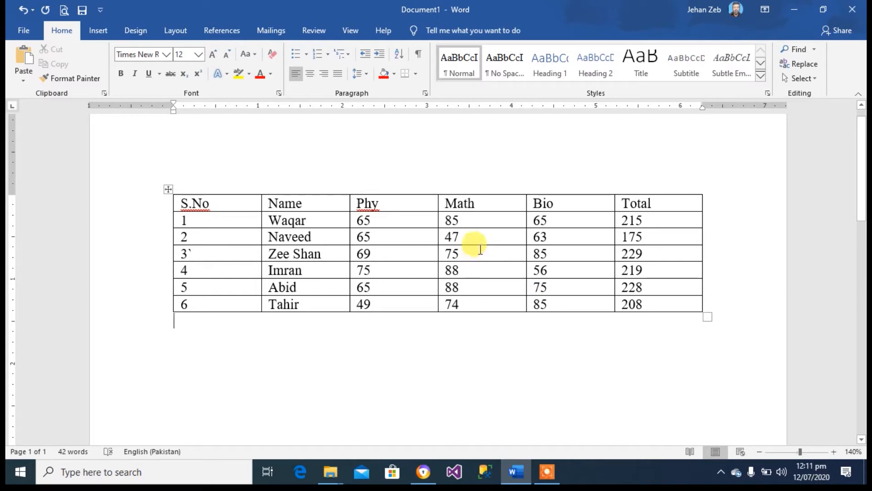
# - Place the cursor in the marks table and examine the table-specific design and layout commands
pyautogui.click(479, 241)
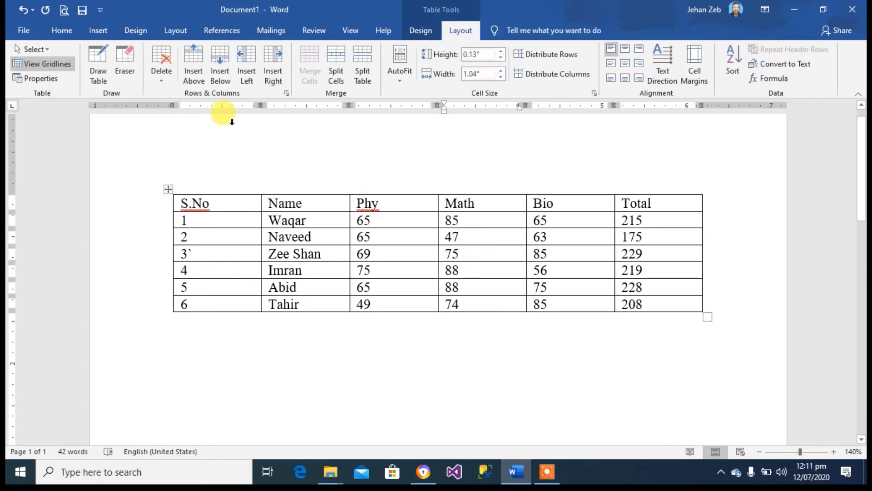
pyautogui.click(100, 31)
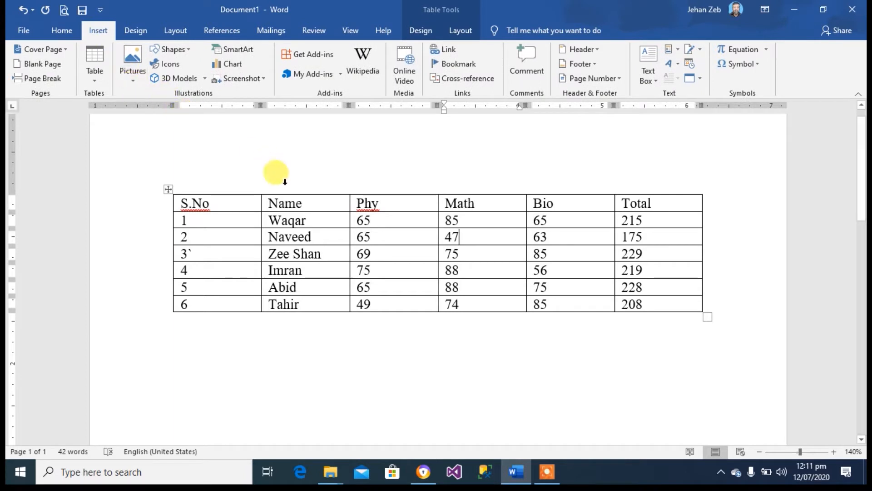
pyautogui.click(385, 255)
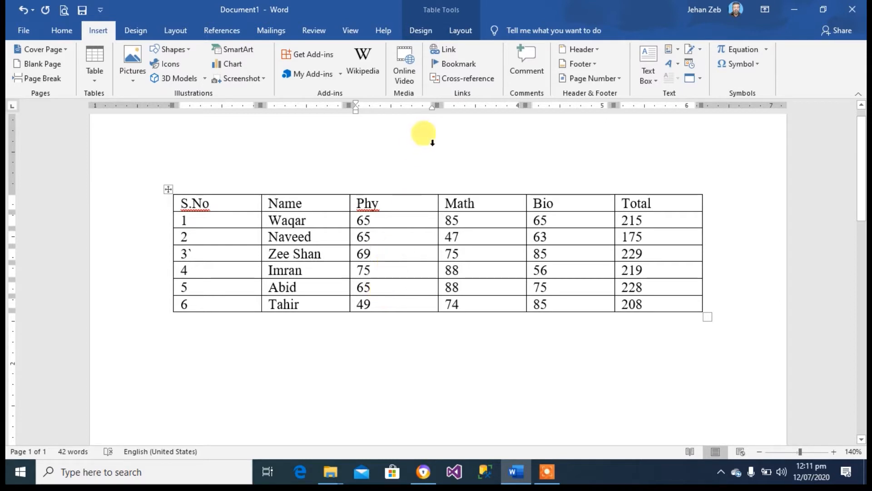
pyautogui.click(421, 32)
pyautogui.click(458, 32)
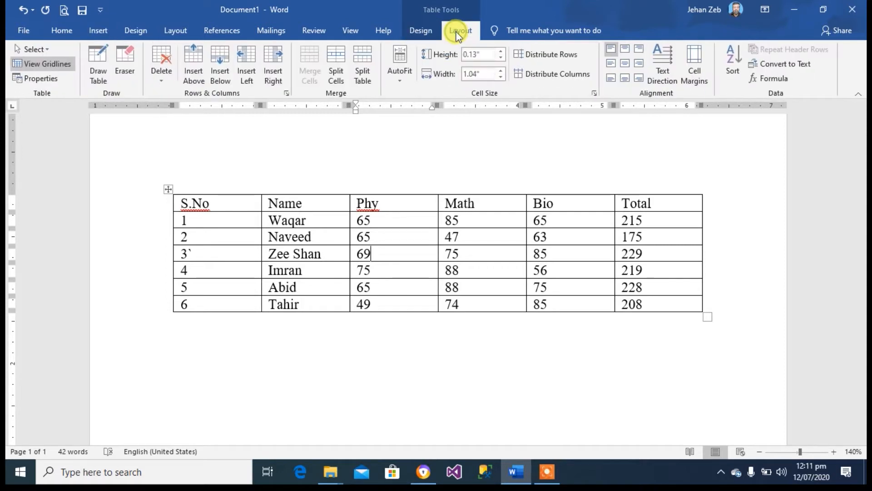
pyautogui.click(427, 34)
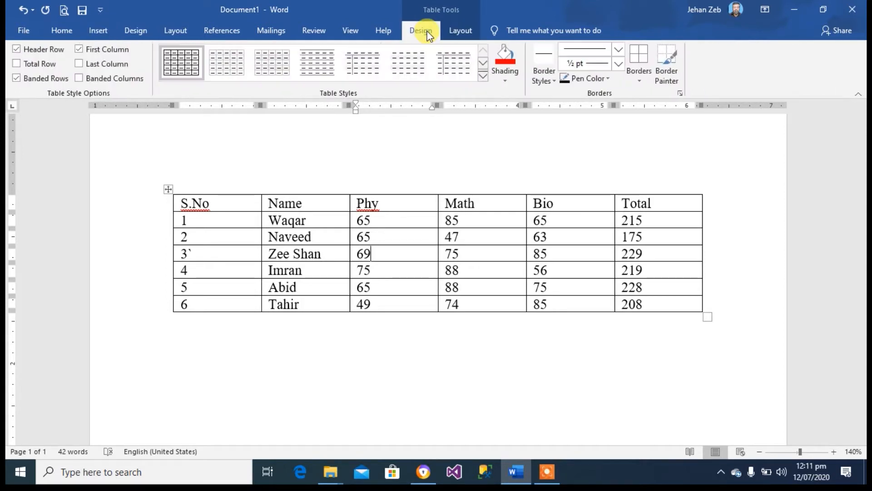
pyautogui.click(453, 33)
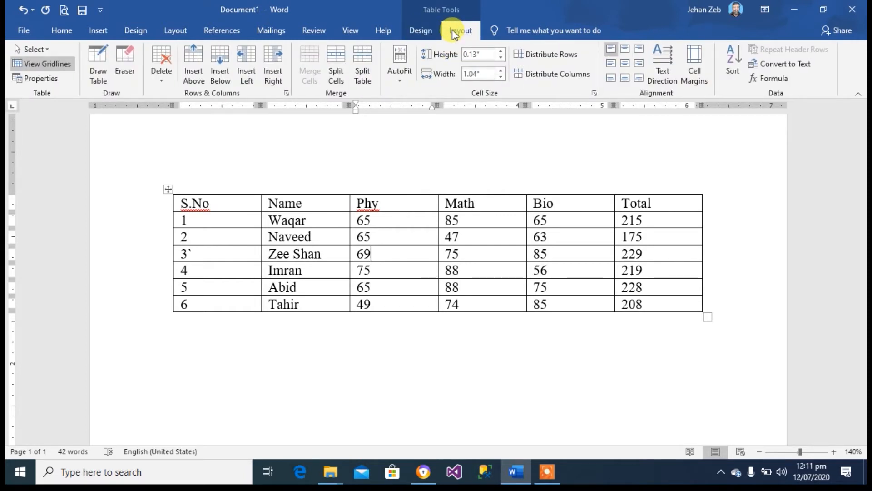
pyautogui.click(421, 31)
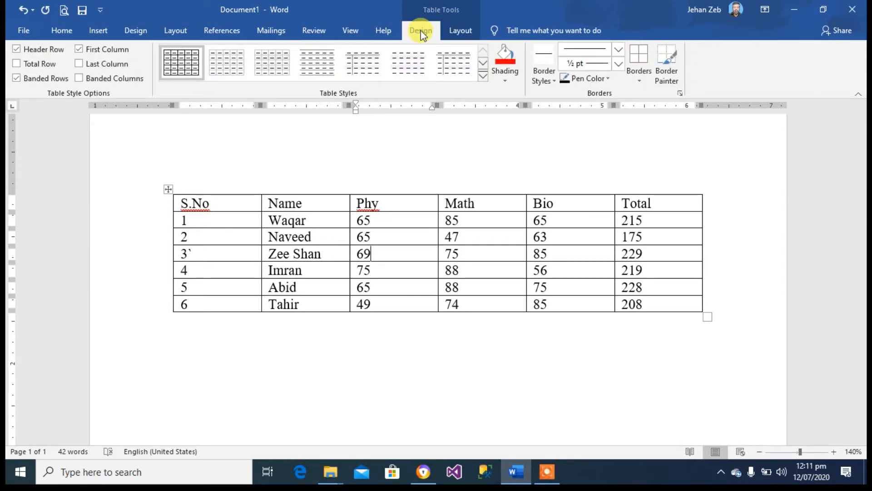
pyautogui.click(455, 34)
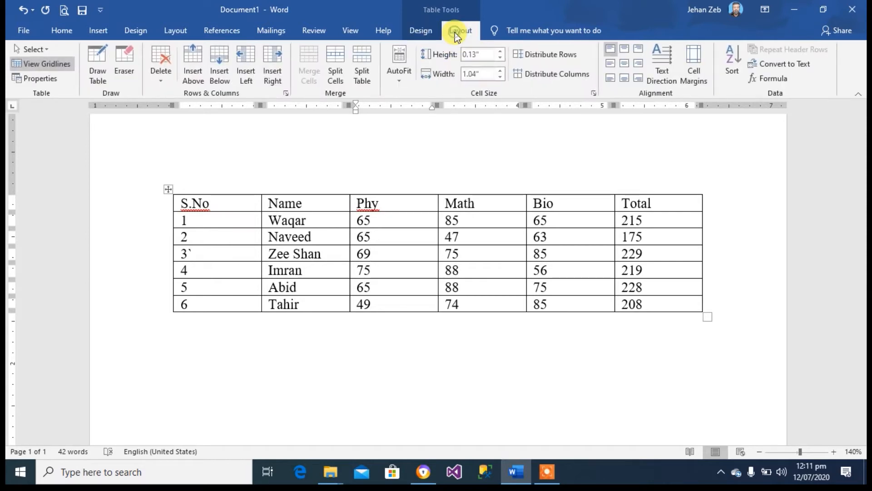
pyautogui.click(425, 32)
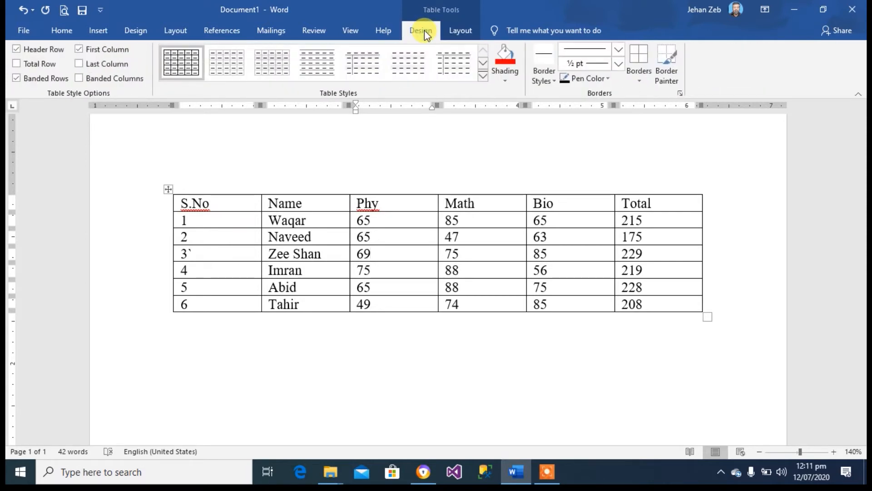
# - Add three blank lines below the marks table
pyautogui.click(386, 328)
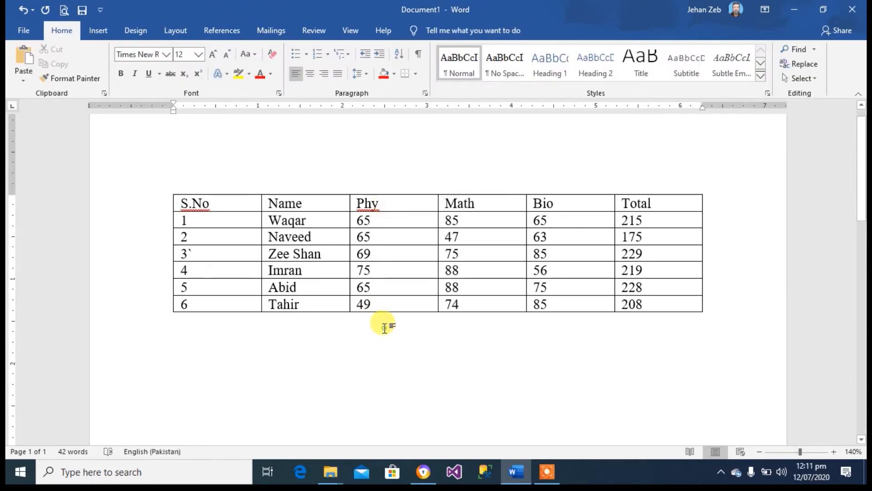
pyautogui.press('Return')
pyautogui.press('Return')
pyautogui.press('Return')
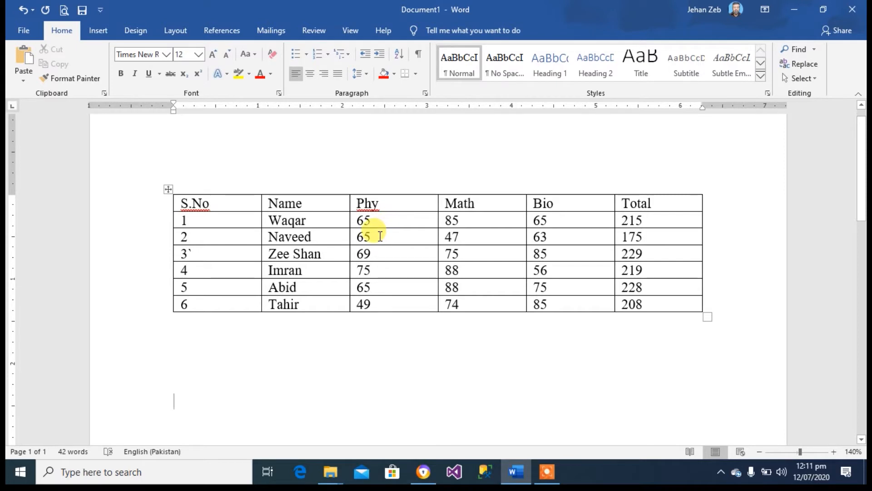
# - Move the cursor into, out of and back into the marks table to examine when the table tools are available
pyautogui.click(380, 236)
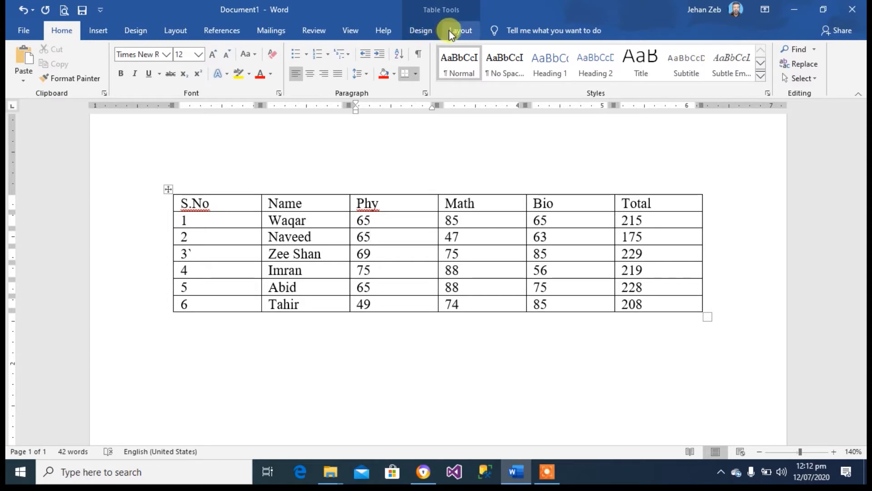
pyautogui.click(287, 343)
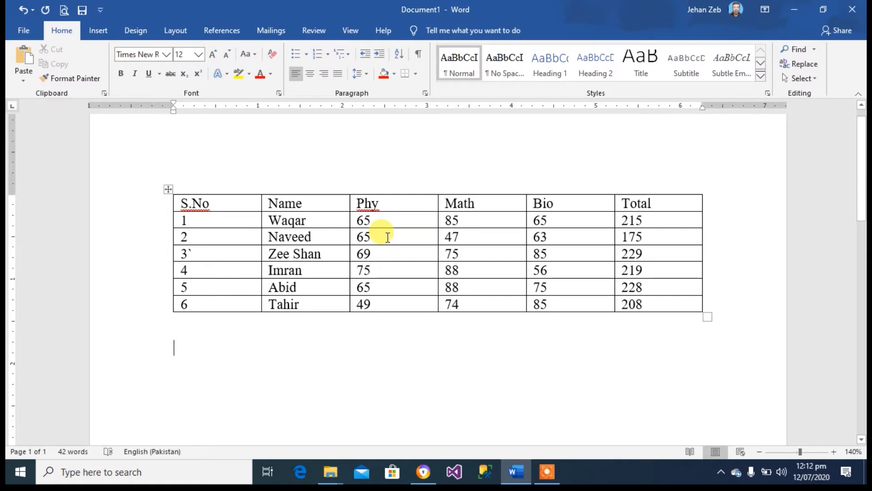
pyautogui.click(388, 237)
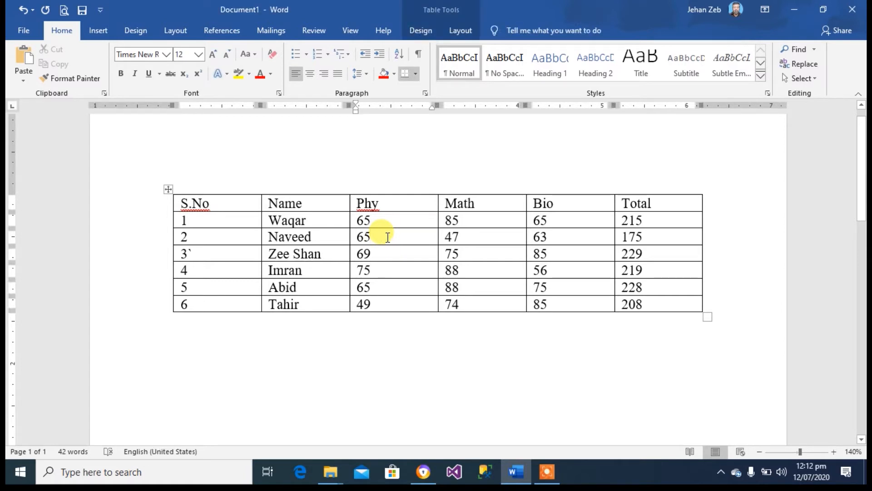
# - Browse the table style gallery and apply the light blue grid style with a solid header row and first column
pyautogui.click(424, 30)
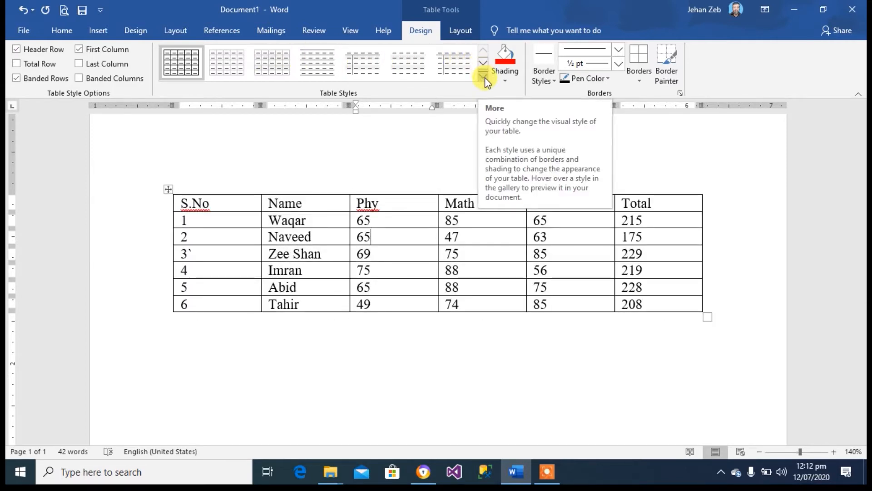
pyautogui.click(484, 75)
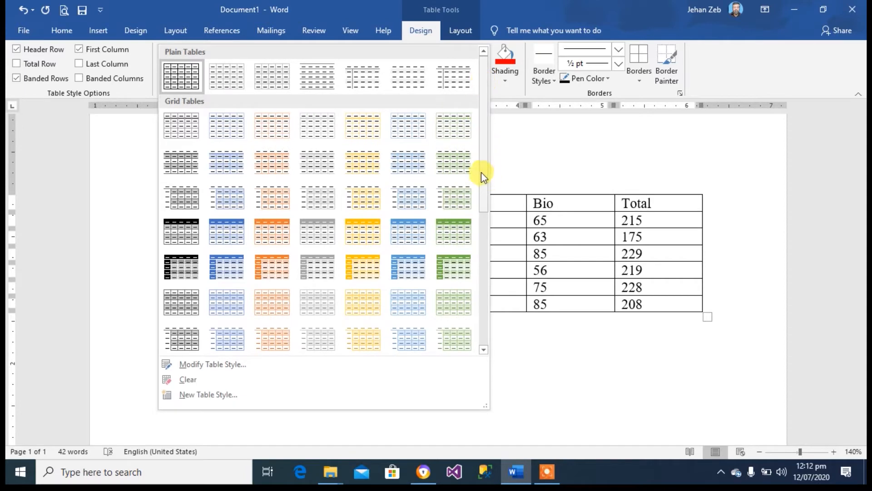
pyautogui.moveTo(481, 173); pyautogui.dragTo(489, 321)
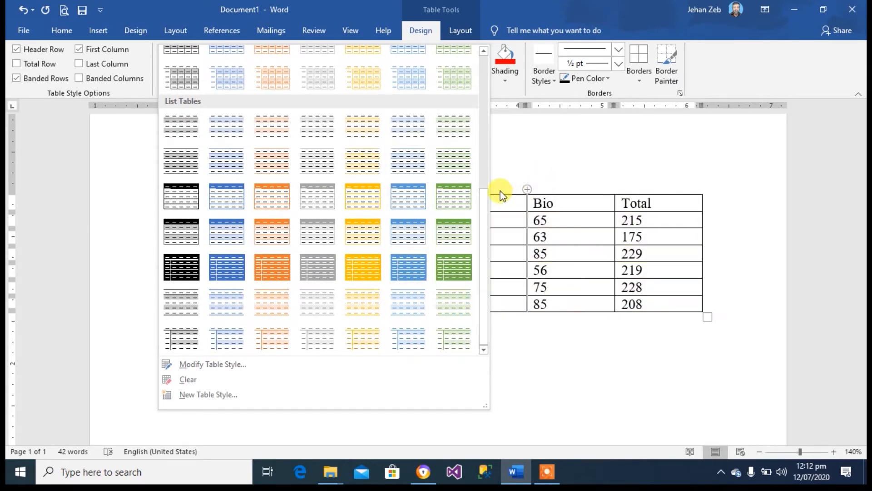
pyautogui.click(481, 177)
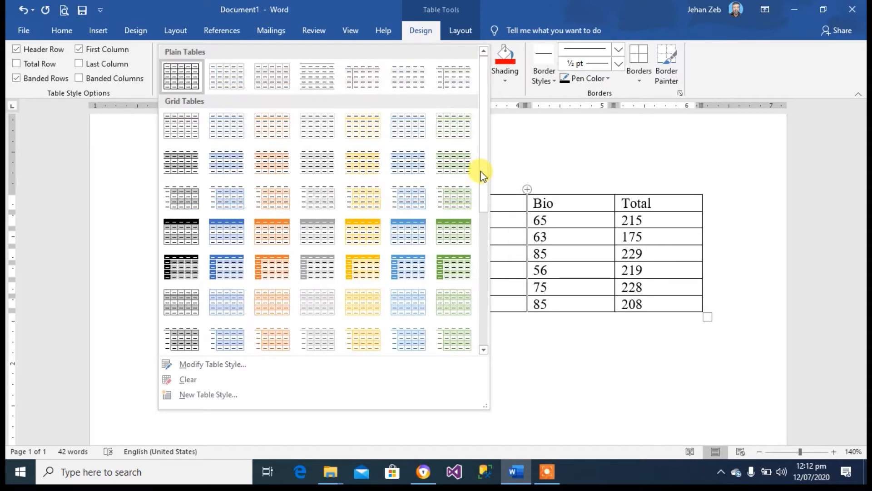
pyautogui.click(403, 262)
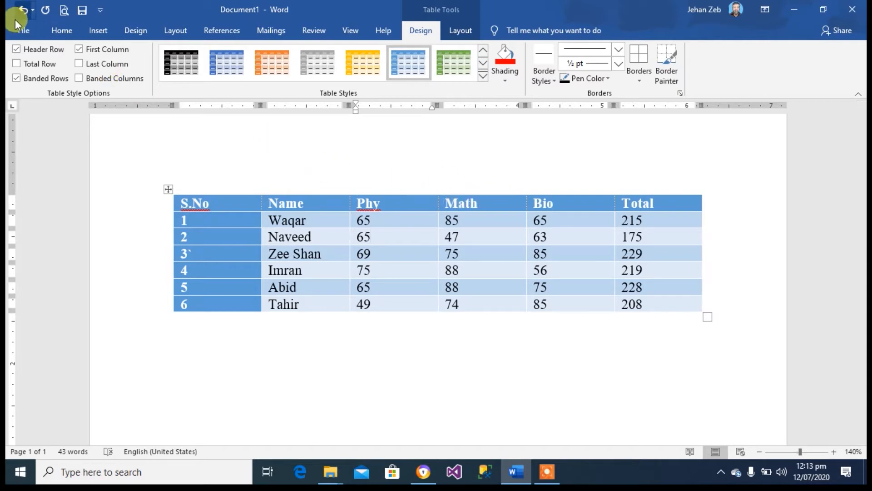
# - Turn the marks table's Header Row formatting off and back on
pyautogui.click(34, 49)
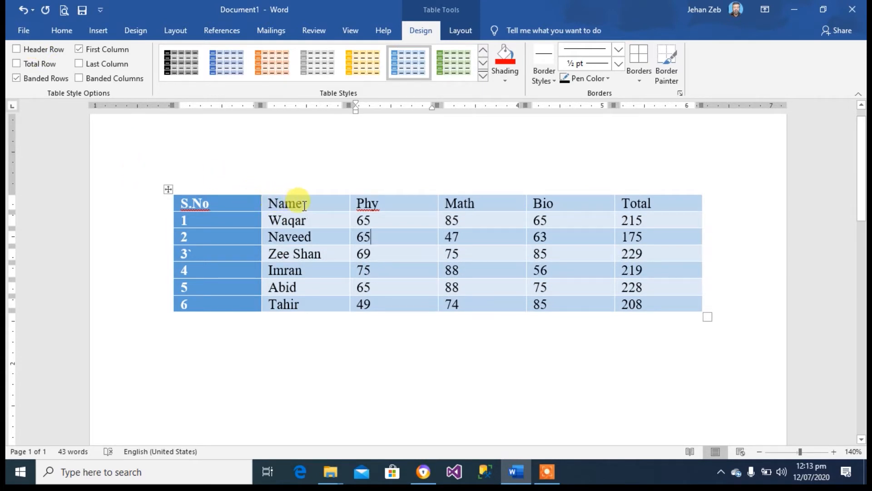
pyautogui.click(42, 50)
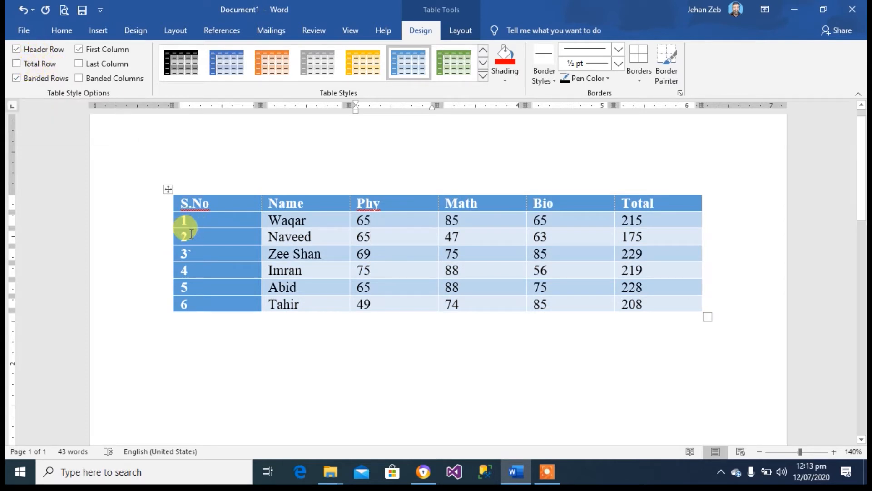
pyautogui.moveTo(171, 298)
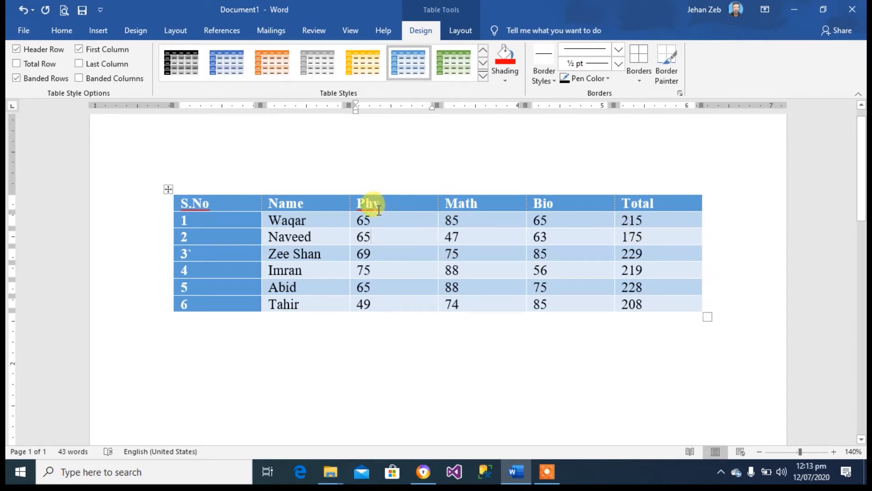
pyautogui.click(379, 237)
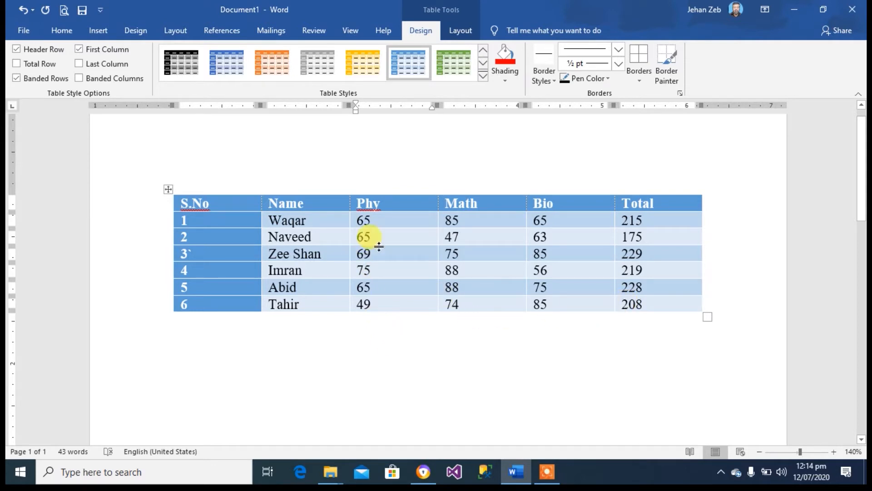
# - Try the Total Row option on the marks table and leave it off, and turn Banded Rows off and back on
pyautogui.click(34, 65)
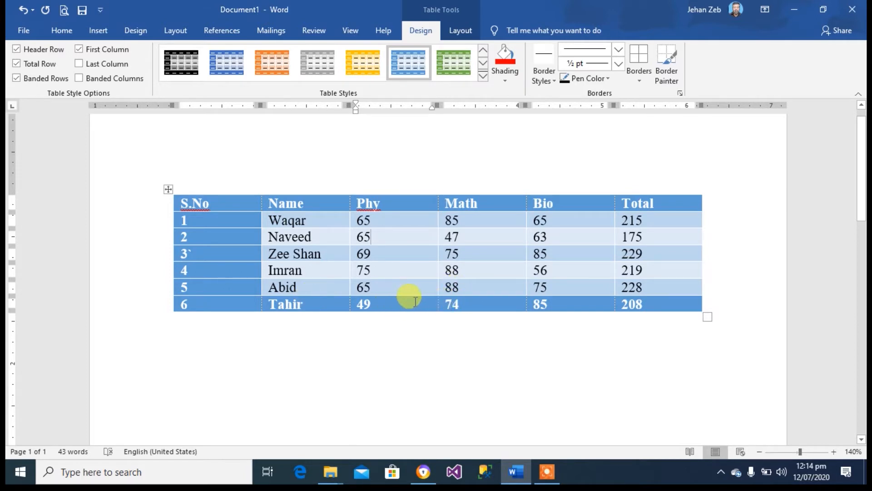
pyautogui.click(39, 68)
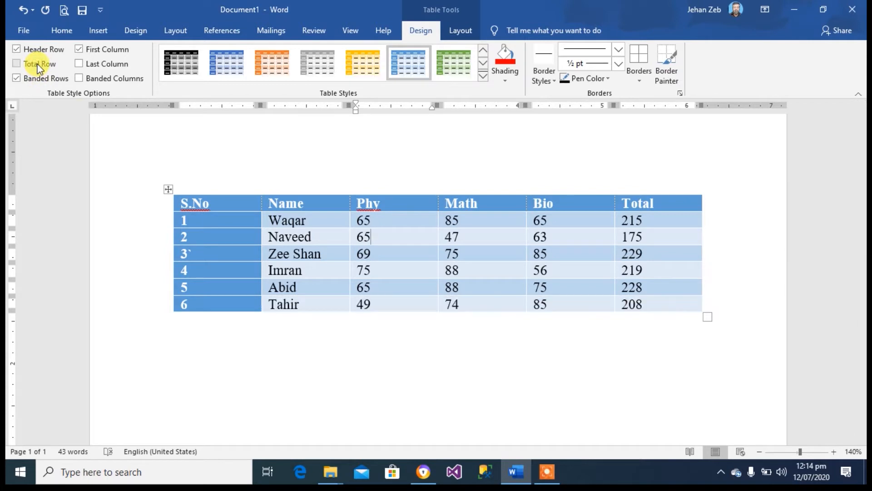
pyautogui.click(39, 67)
pyautogui.click(40, 67)
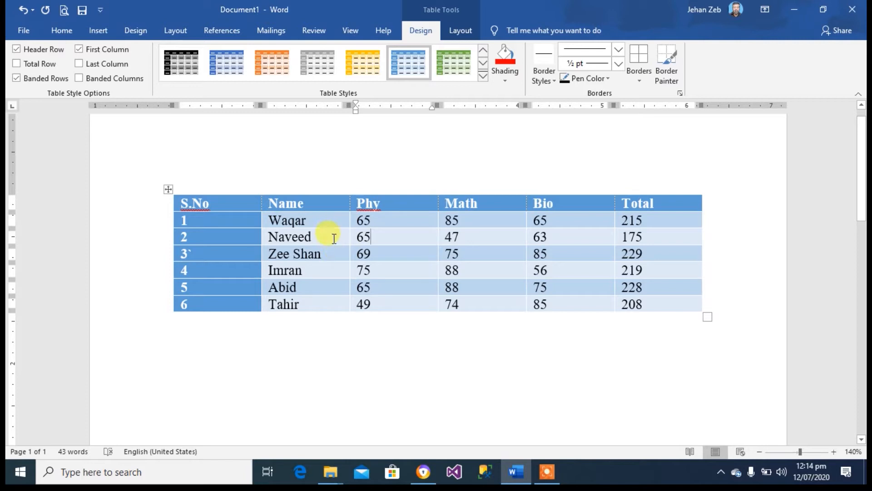
pyautogui.click(39, 80)
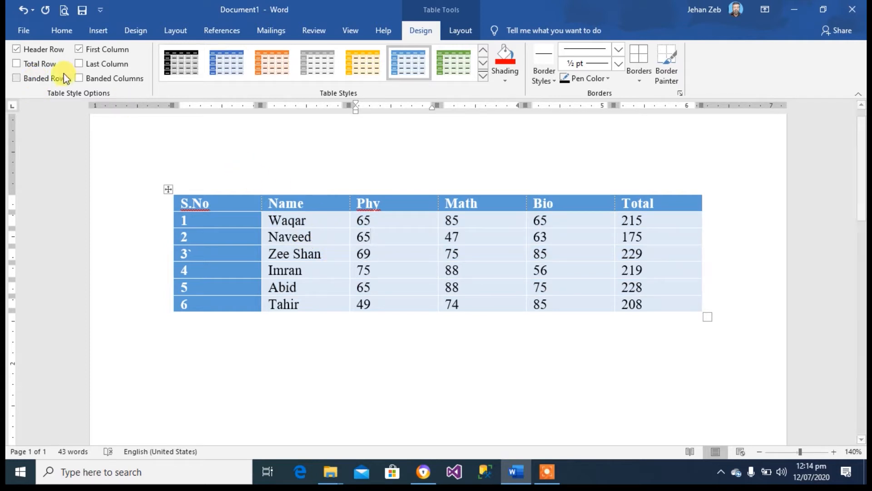
pyautogui.click(51, 81)
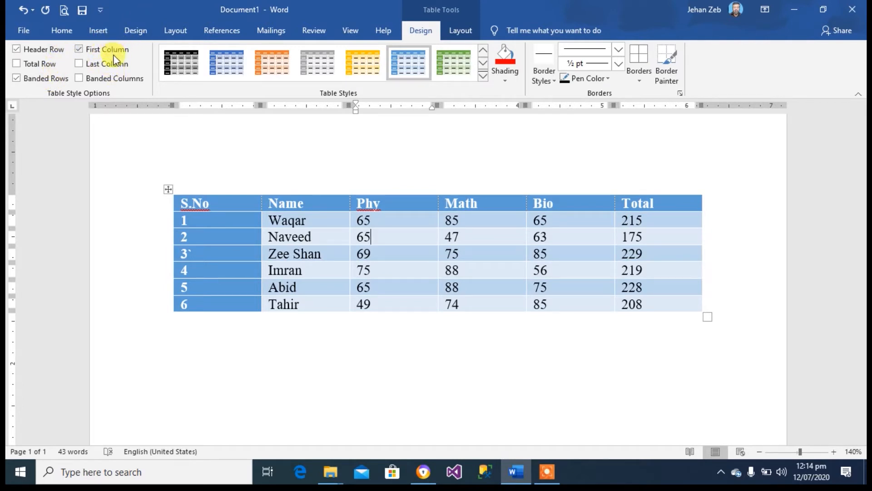
# - Turn the First Column formatting off and back on, and the Last Column formatting on and off again
pyautogui.click(80, 50)
pyautogui.click(80, 50)
pyautogui.click(97, 63)
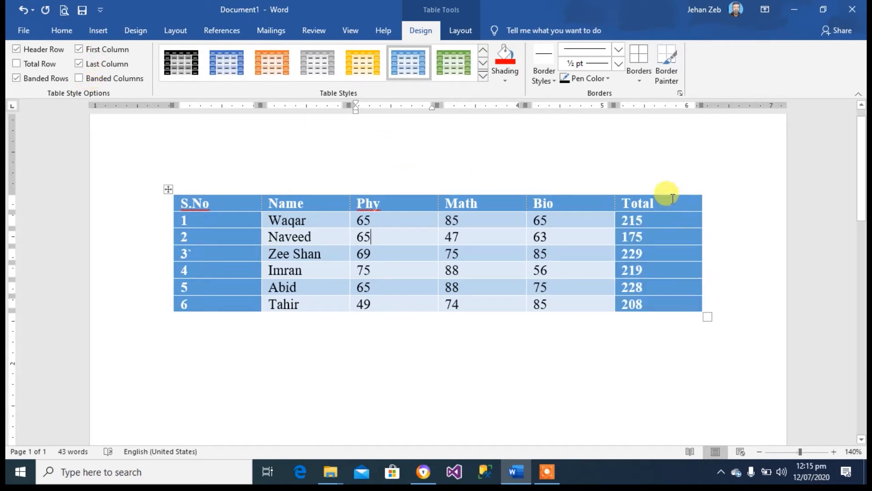
pyautogui.click(100, 67)
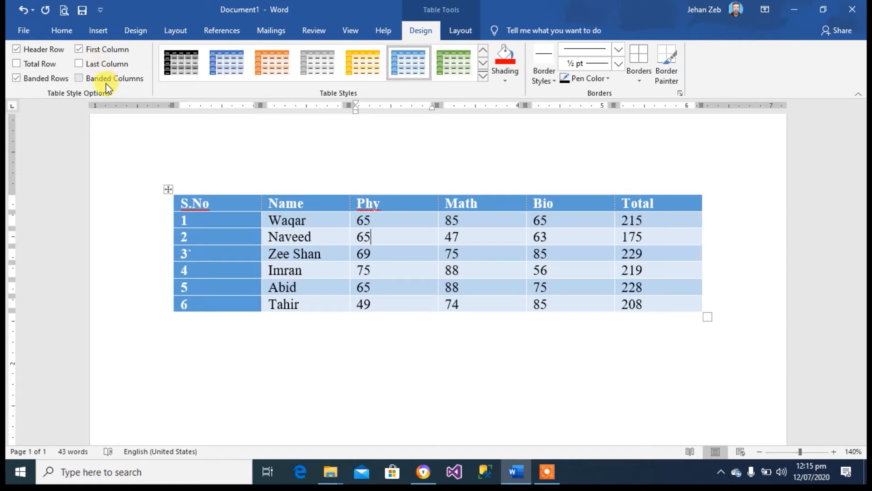
# - Switch the marks table from banded rows to banded columns and apply the gold variant of the current grid style
pyautogui.click(105, 81)
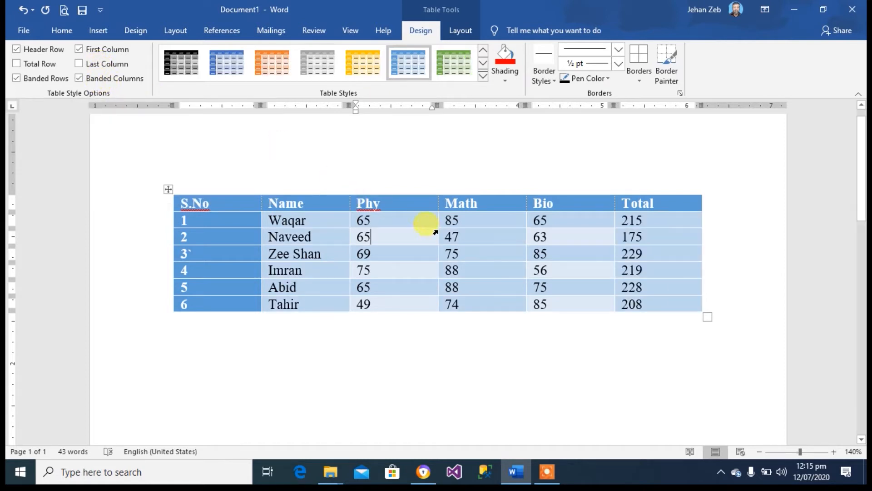
pyautogui.click(51, 78)
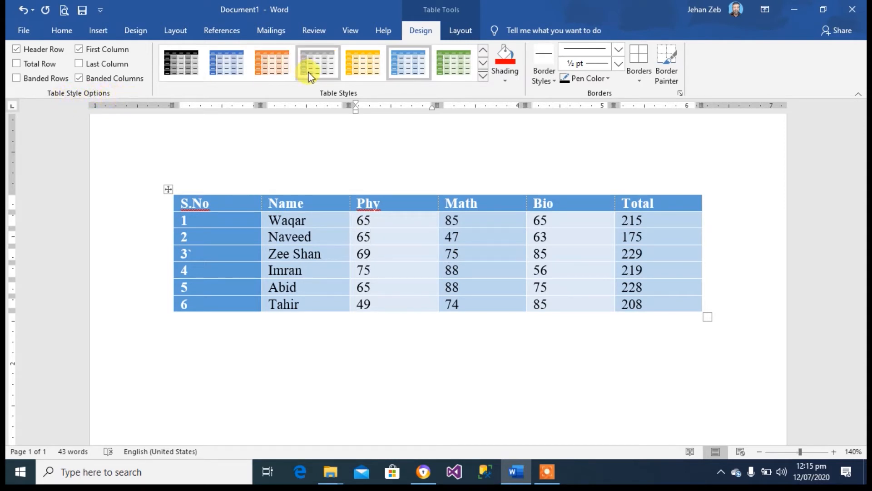
pyautogui.click(359, 68)
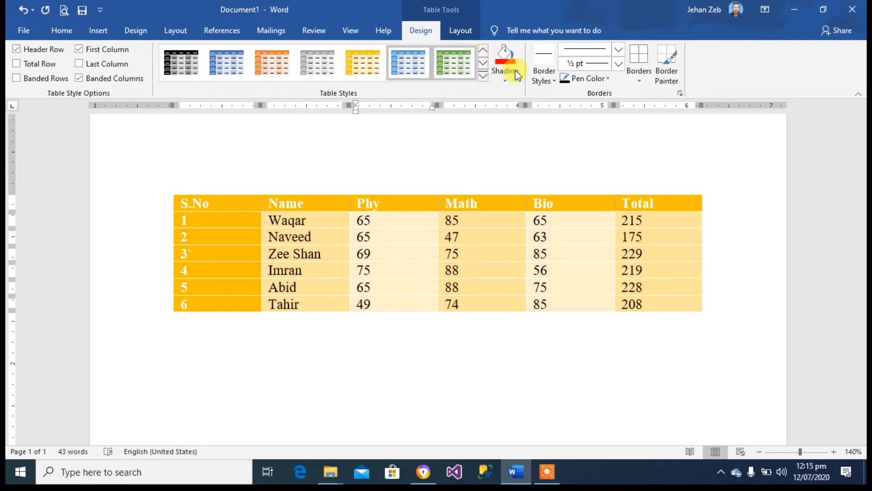
# - Return the marks table to the plain black-bordered grid, the first of the Plain Tables styles
pyautogui.click(482, 51)
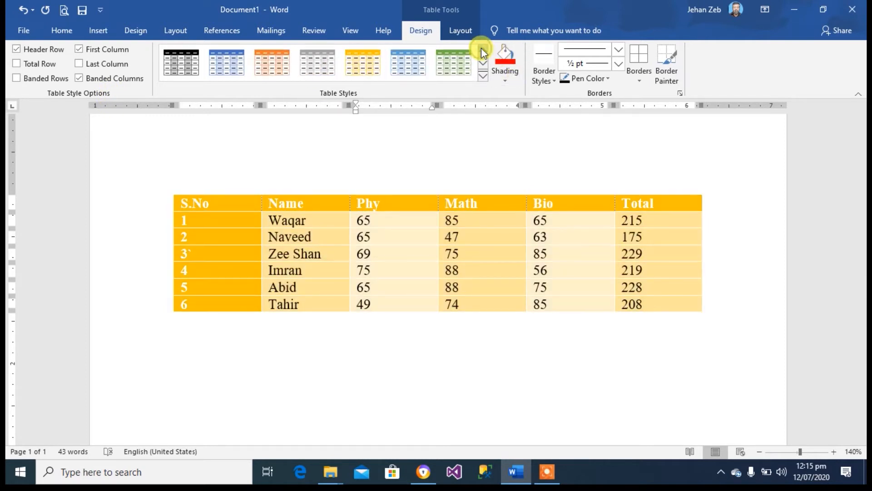
pyautogui.click(484, 76)
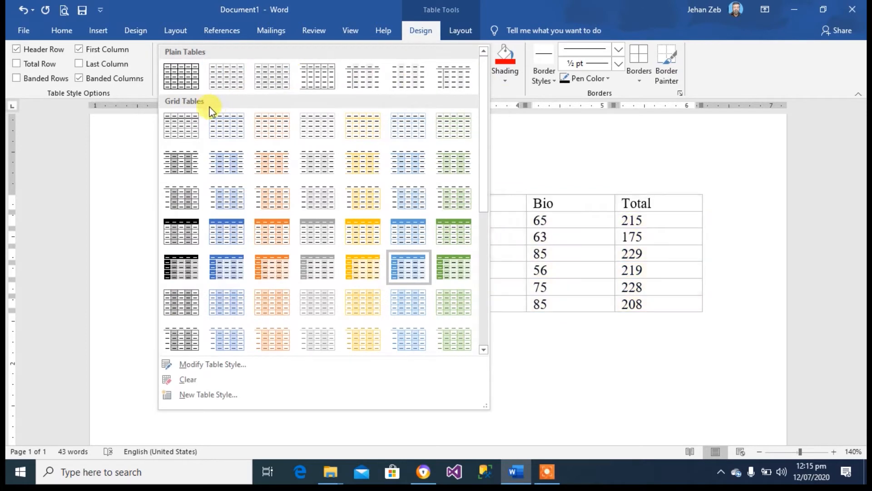
pyautogui.click(186, 79)
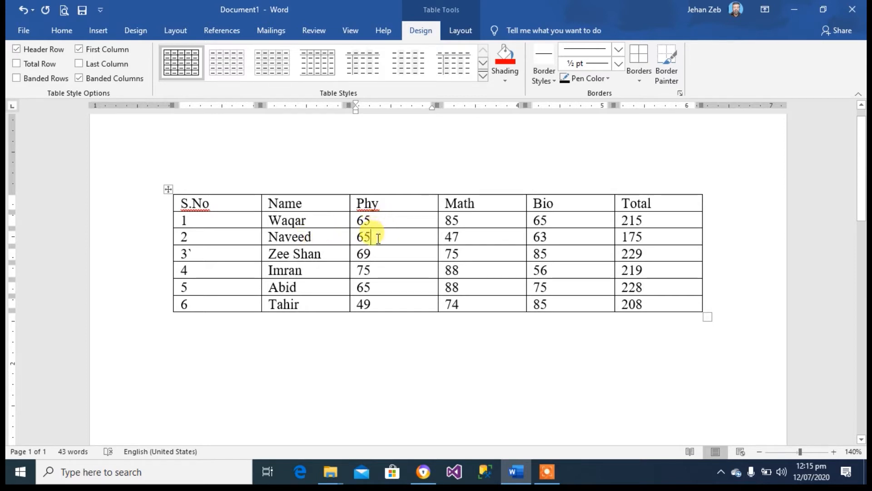
# - Shade the Phy mark cell of student 2 orange and the whole header row red
pyautogui.click(506, 80)
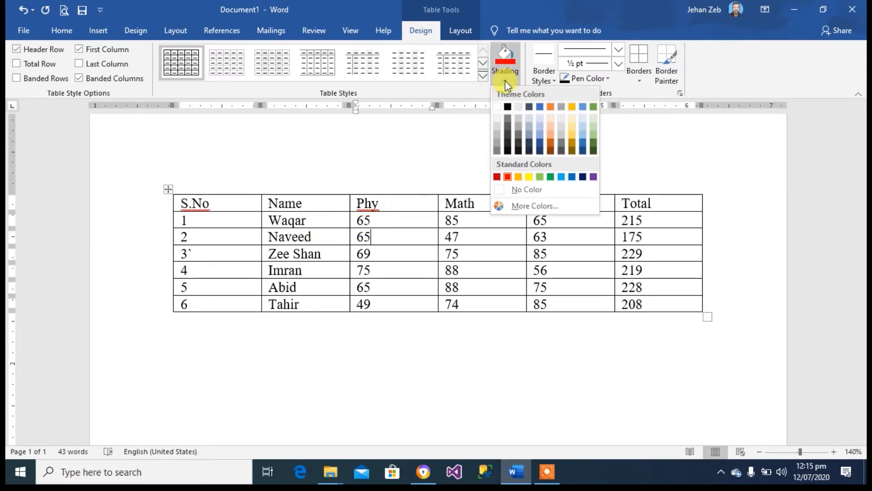
pyautogui.click(520, 176)
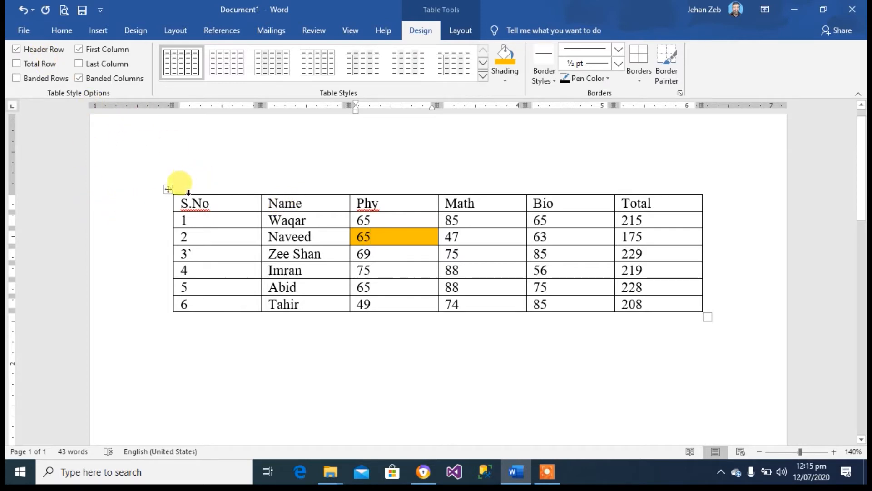
pyautogui.click(128, 209)
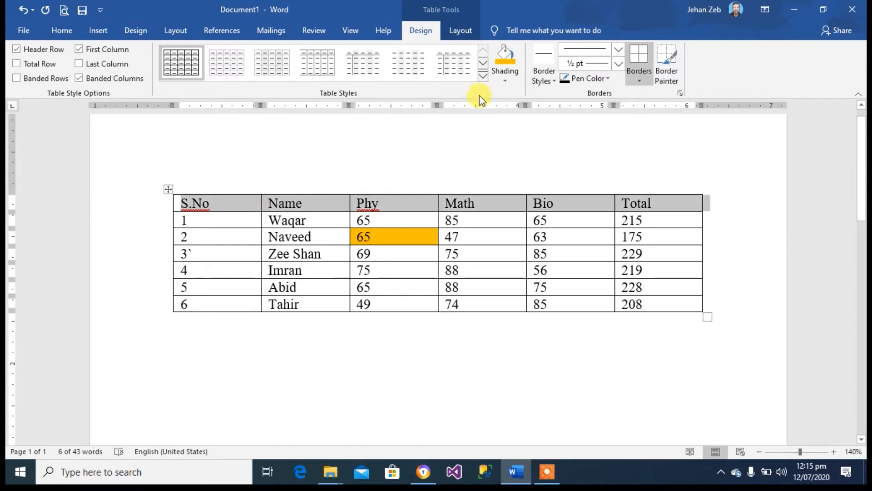
pyautogui.click(507, 79)
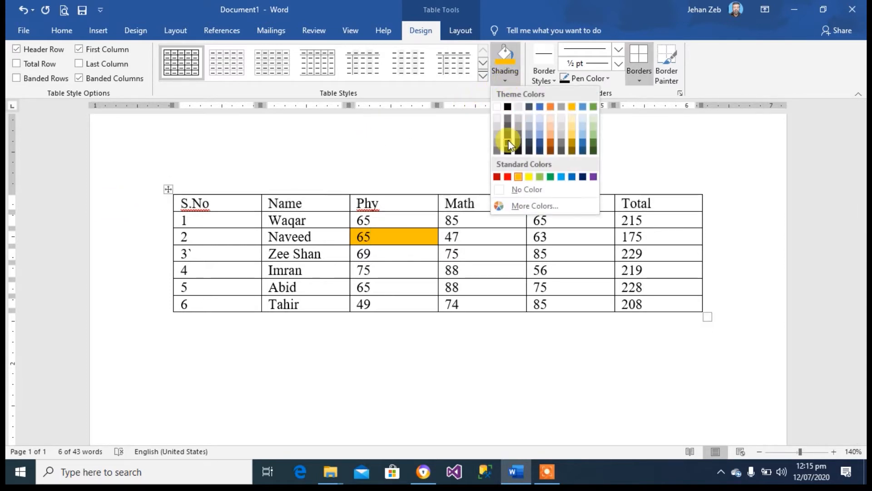
pyautogui.click(507, 176)
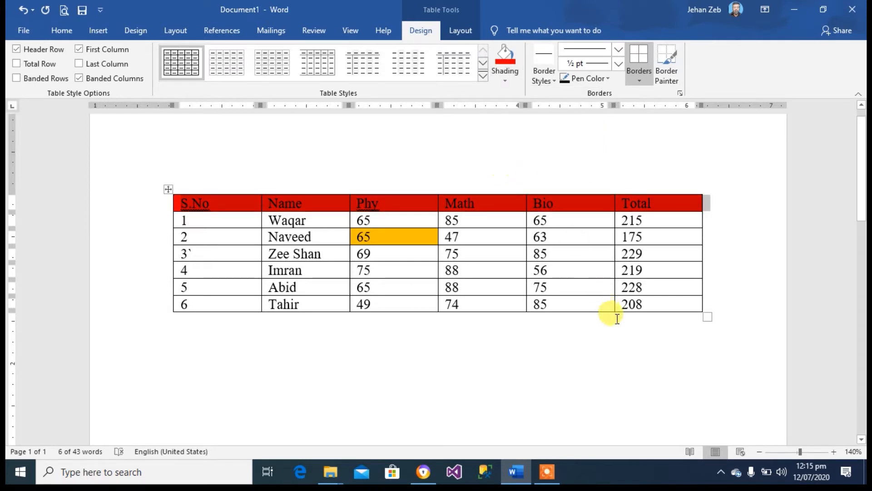
pyautogui.click(495, 222)
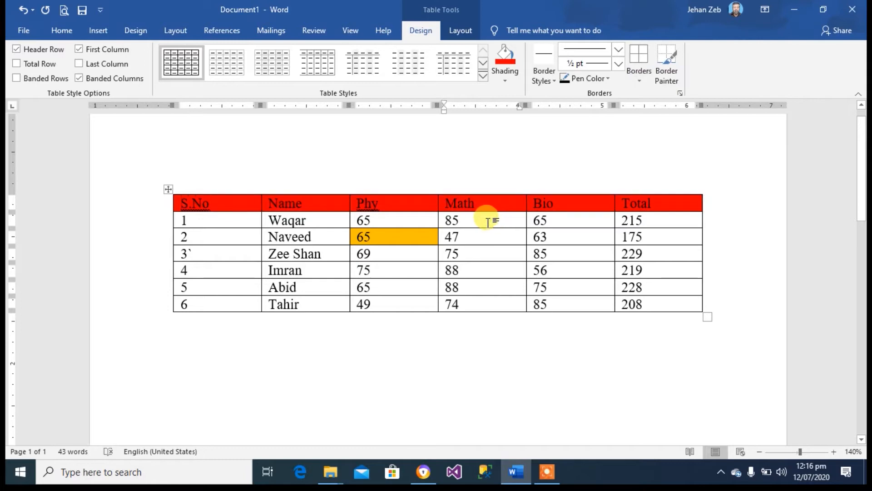
# - Highlight the text of student 3's name, Phy and Math cells in yellow, and add "fff" after the Math mark
pyautogui.click(61, 30)
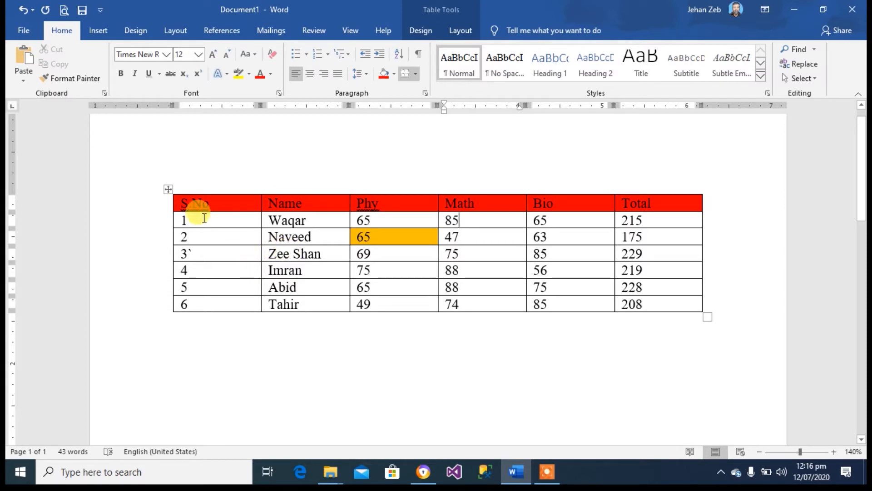
pyautogui.click(239, 75)
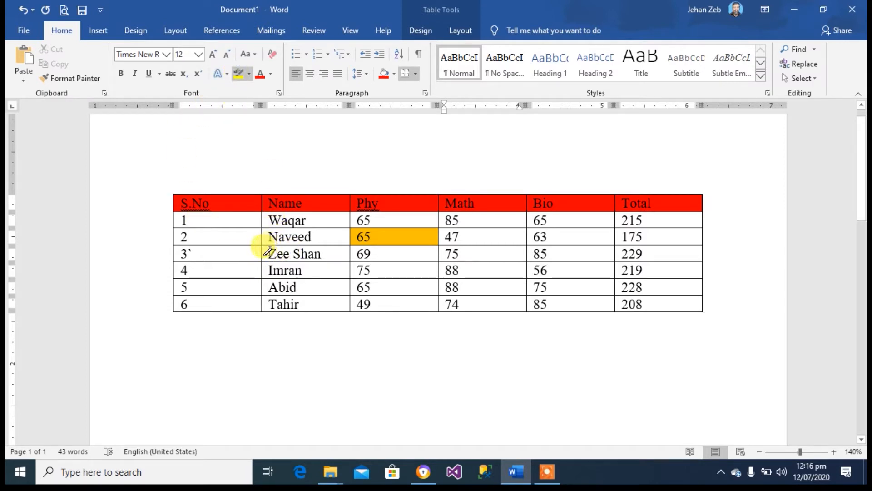
pyautogui.moveTo(268, 251); pyautogui.dragTo(455, 250)
pyautogui.moveTo(259, 251)
pyautogui.mouseDown()
pyautogui.moveTo(373, 256)
pyautogui.moveTo(470, 238)
pyautogui.moveTo(478, 253)
pyautogui.mouseUp()
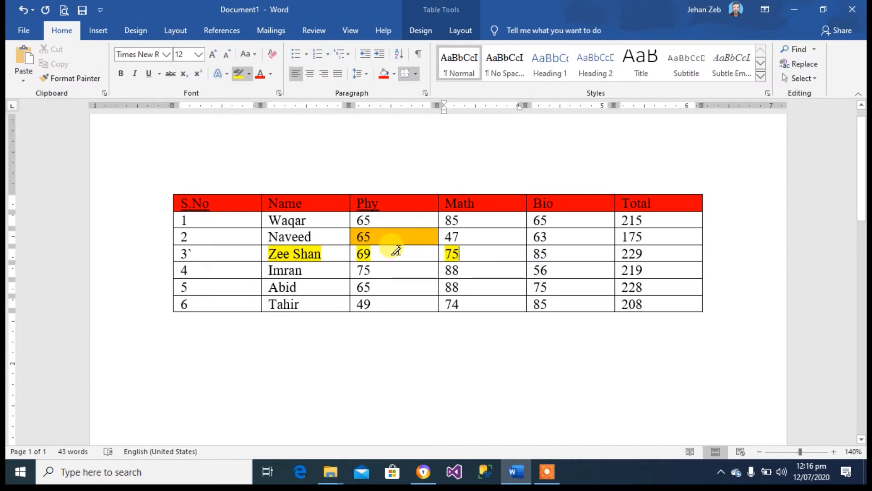
pyautogui.write('fff')
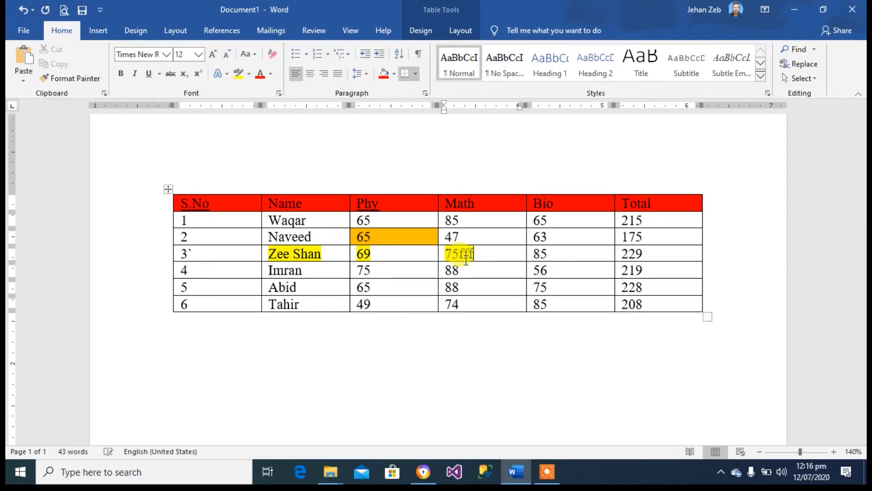
# - Remove the "fff" from student 3's Math cell and shade the Name, Phy and Math cells of student 4 red
pyautogui.press('BackSpace')
pyautogui.press('BackSpace')
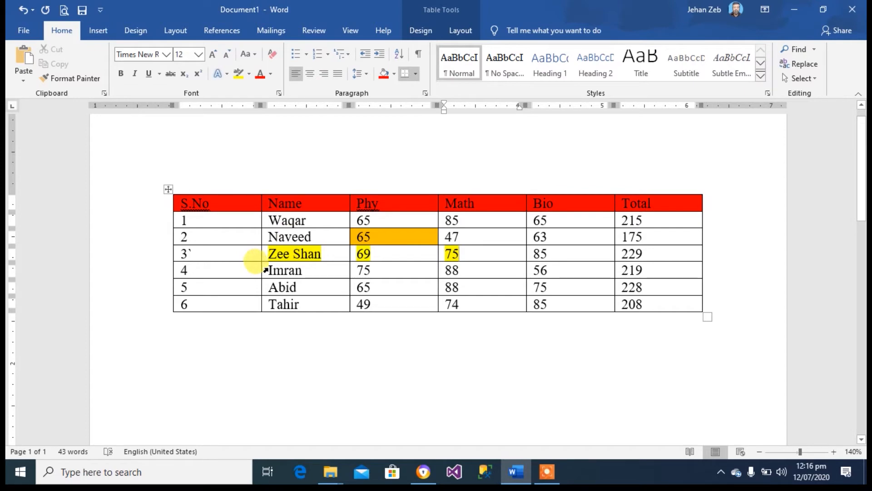
pyautogui.moveTo(266, 270); pyautogui.dragTo(454, 270)
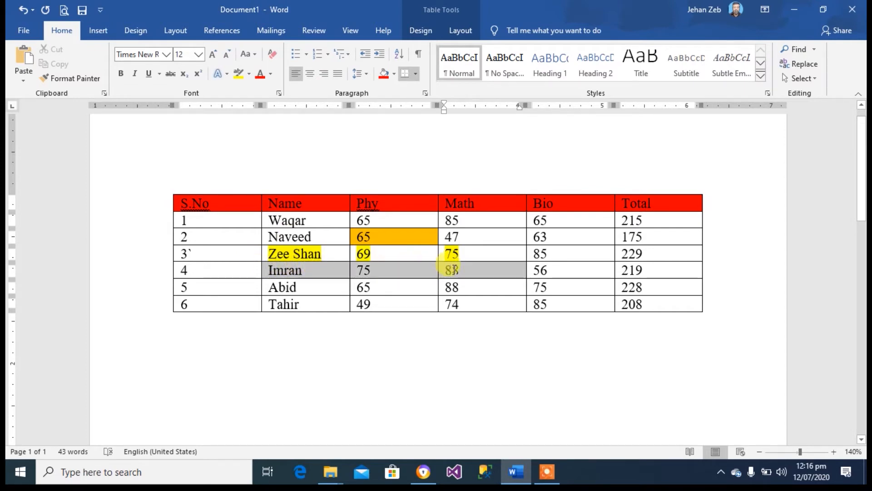
pyautogui.click(384, 76)
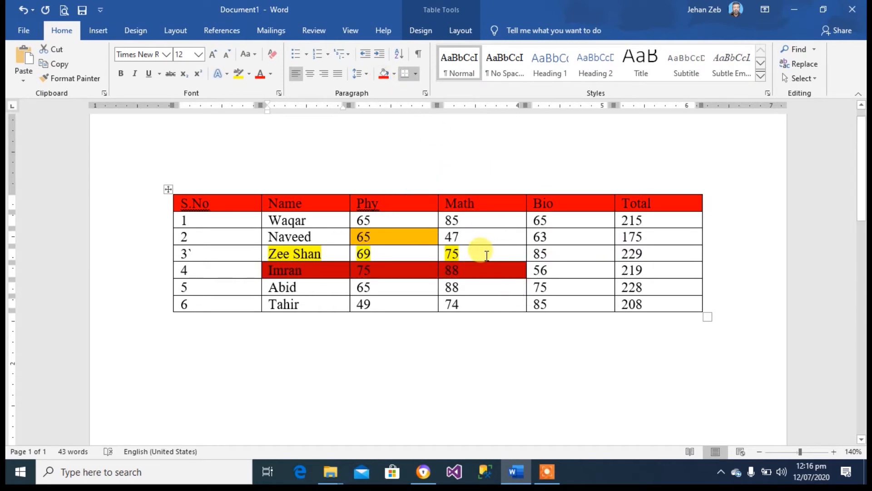
# - Undo student 4's red shading, the edits to student 3's Math mark and the yellow highlighting of student 3's Phy and Math marks
pyautogui.hotkey('ctrl', 'z')
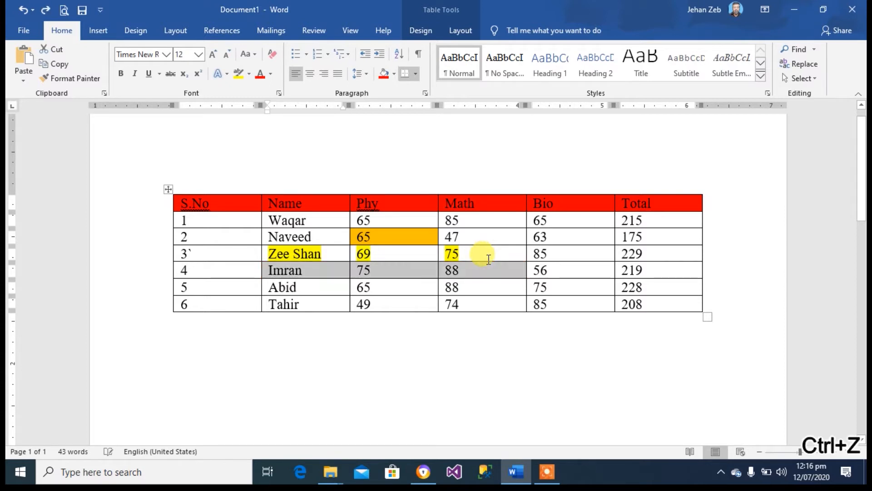
pyautogui.hotkey('ctrl', 'z')
pyautogui.hotkey('ctrl', 'z')
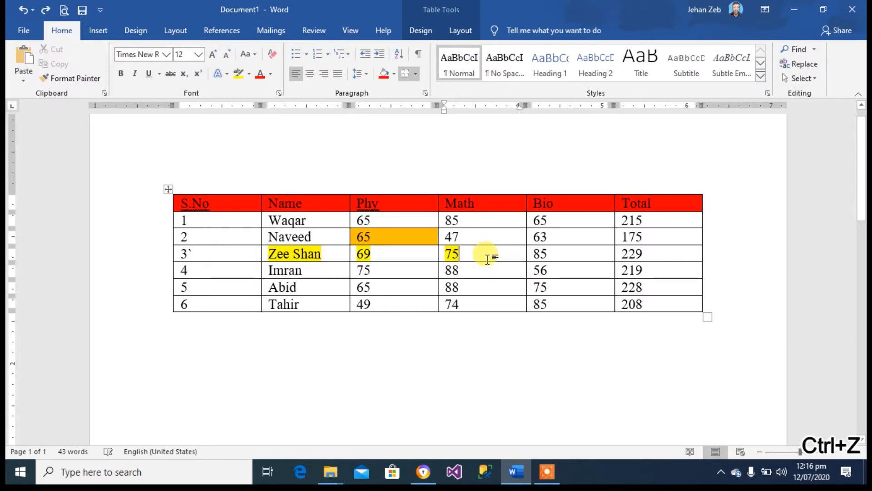
pyautogui.hotkey('ctrl', 'z')
pyautogui.hotkey('ctrl', 'z')
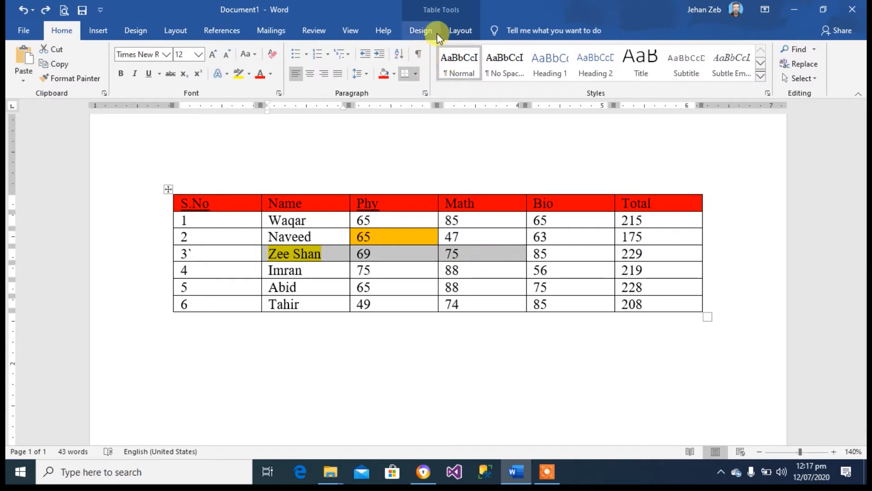
# - Remove all borders from the whole marks table and check the borderless table in the print preview
pyautogui.click(421, 32)
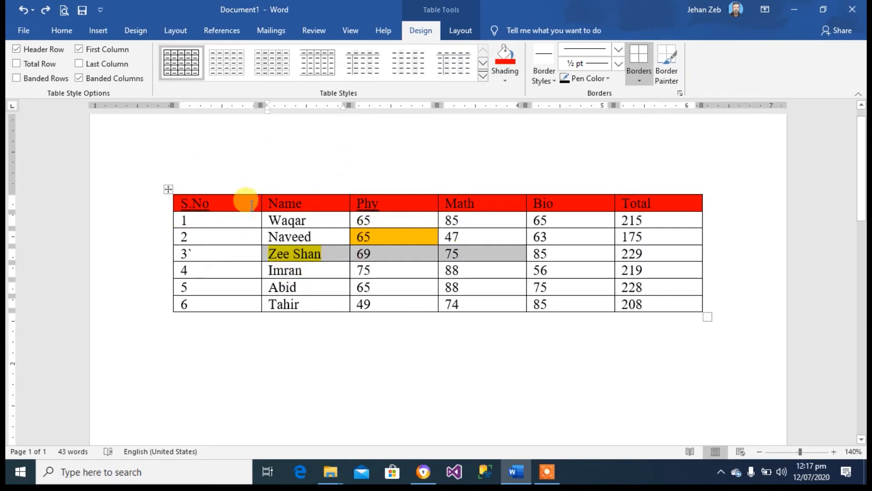
pyautogui.click(168, 189)
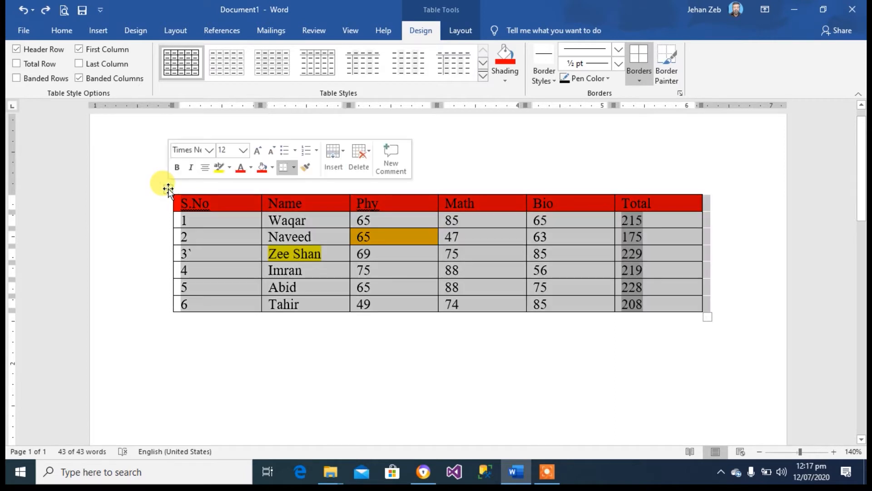
pyautogui.click(640, 80)
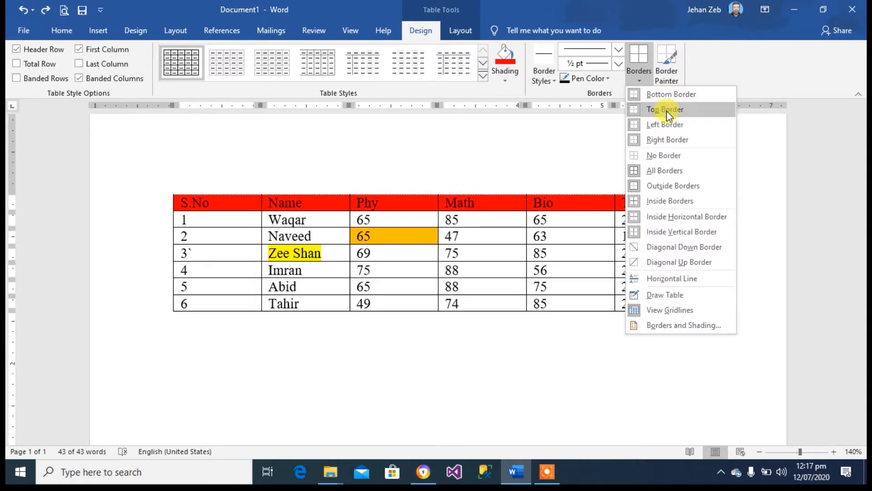
pyautogui.click(666, 155)
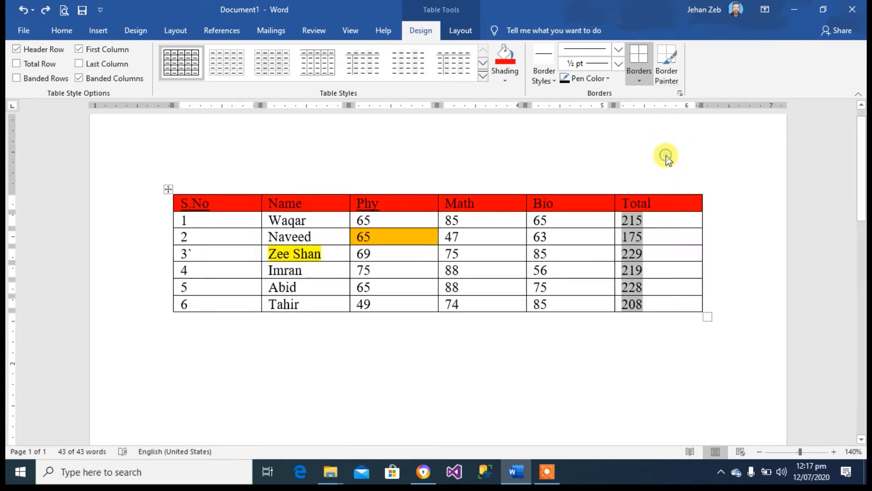
pyautogui.click(660, 267)
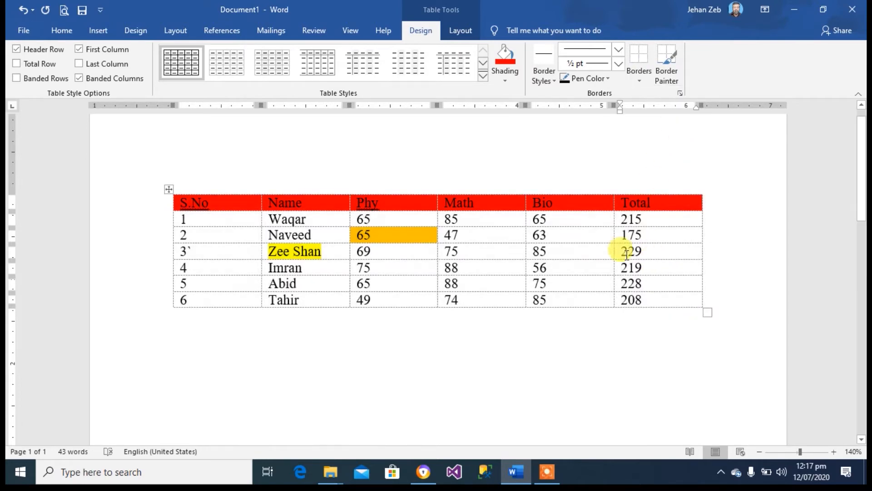
pyautogui.click(66, 10)
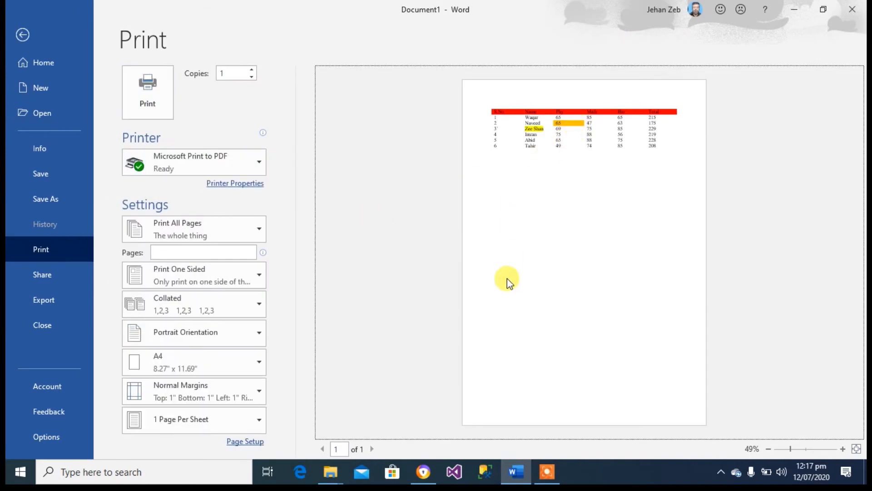
pyautogui.click(25, 33)
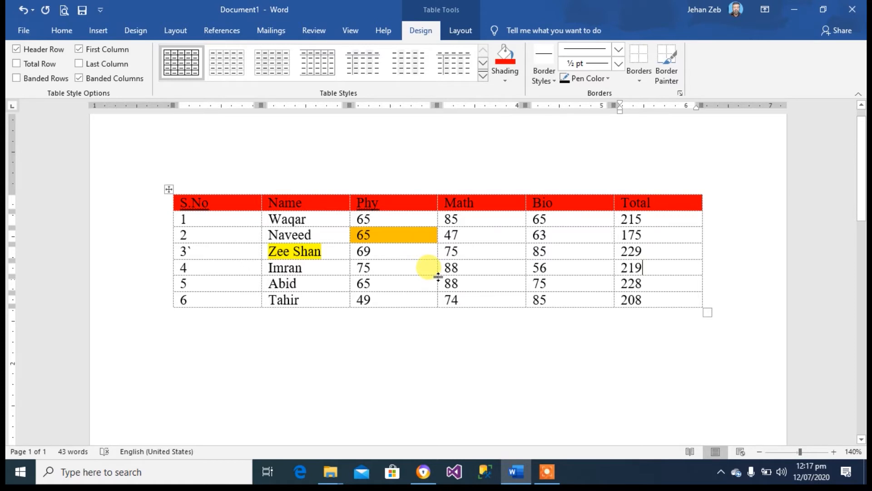
# - Apply all borders to the whole marks table
pyautogui.click(169, 190)
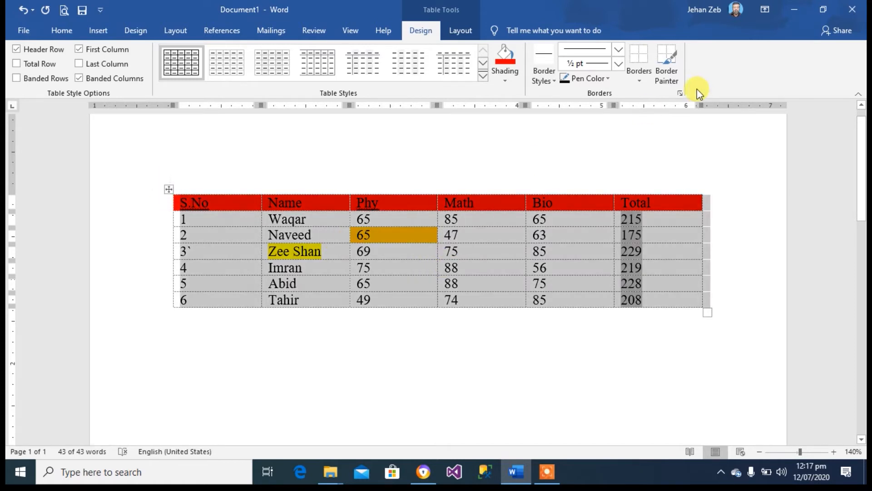
pyautogui.click(639, 80)
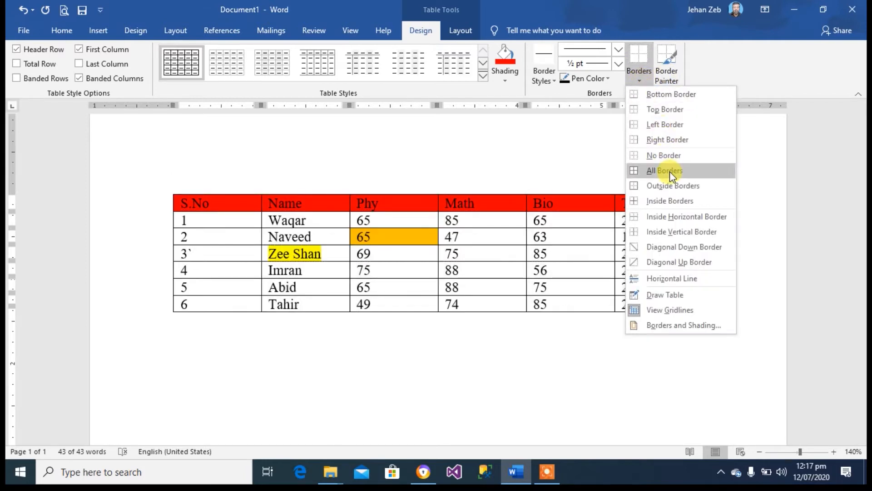
pyautogui.click(670, 171)
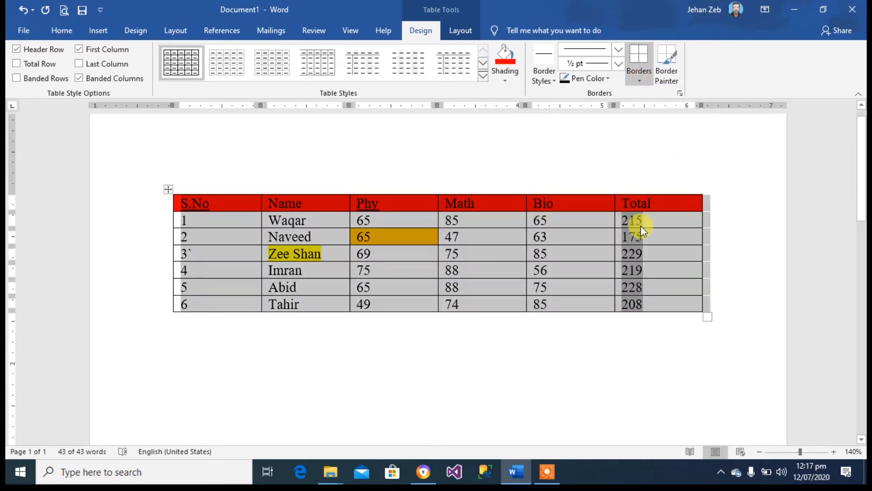
pyautogui.click(579, 247)
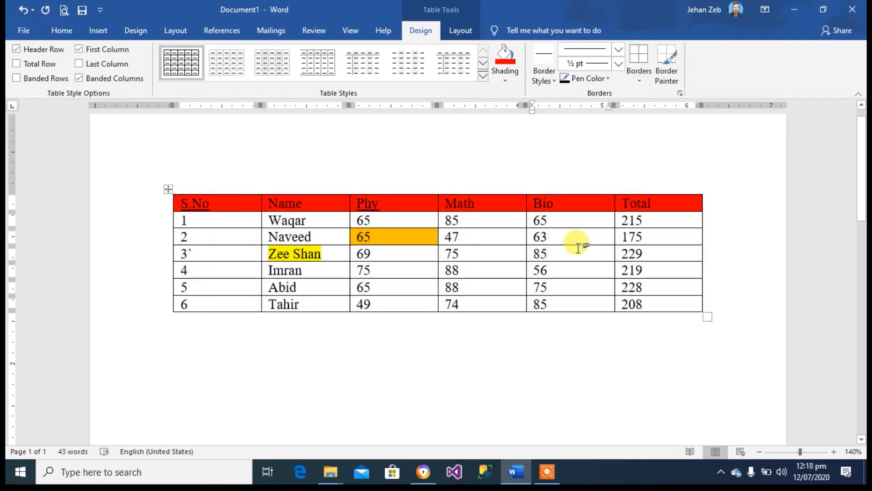
# - Select the whole marks table and choose the green double-line theme border as the border style
pyautogui.click(167, 187)
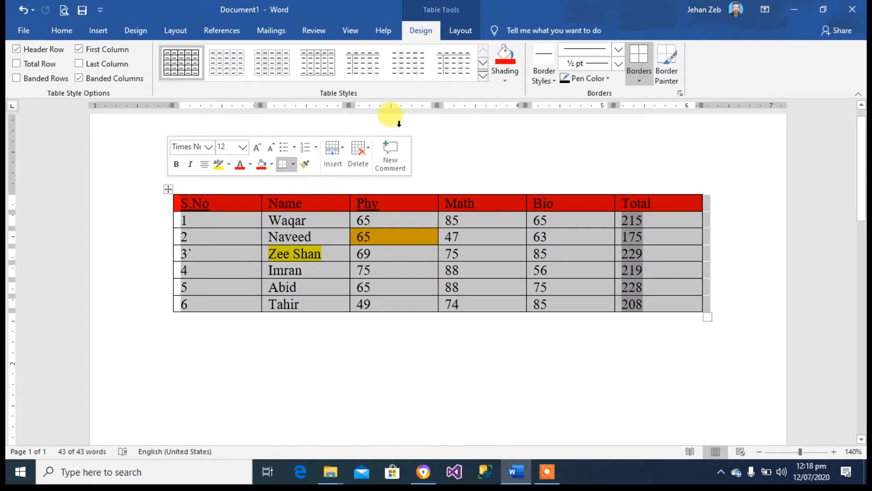
pyautogui.click(638, 78)
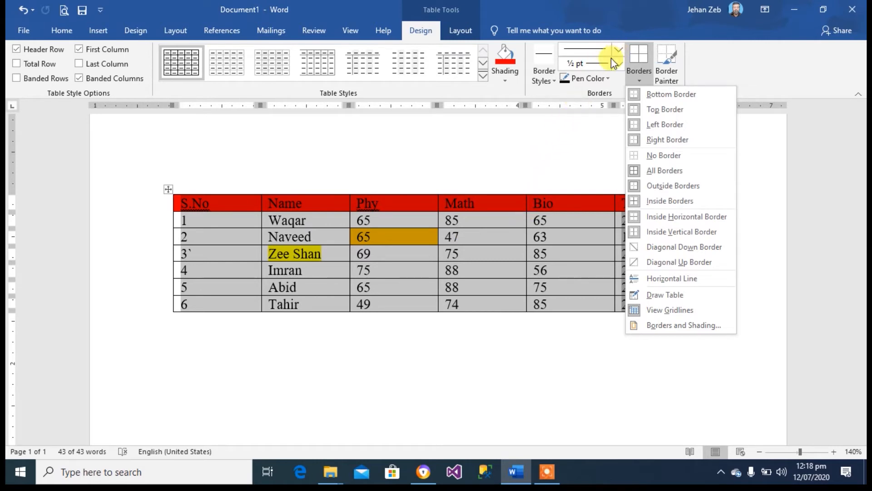
pyautogui.click(750, 54)
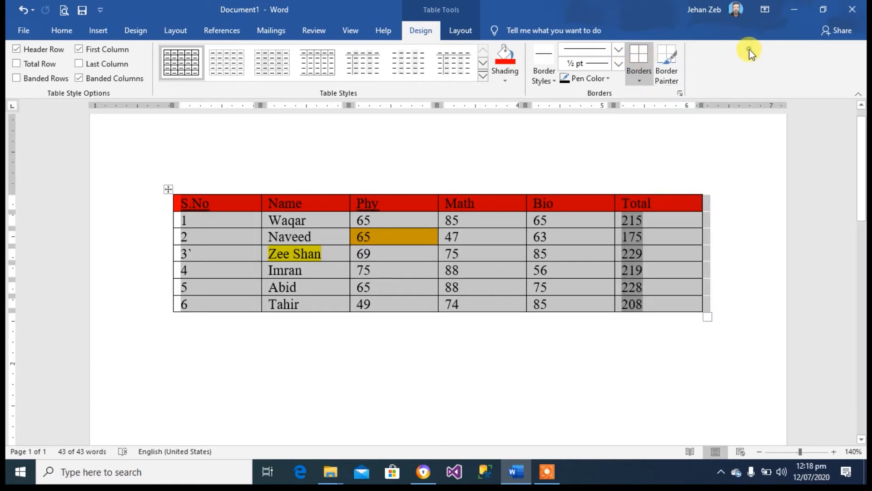
pyautogui.click(618, 50)
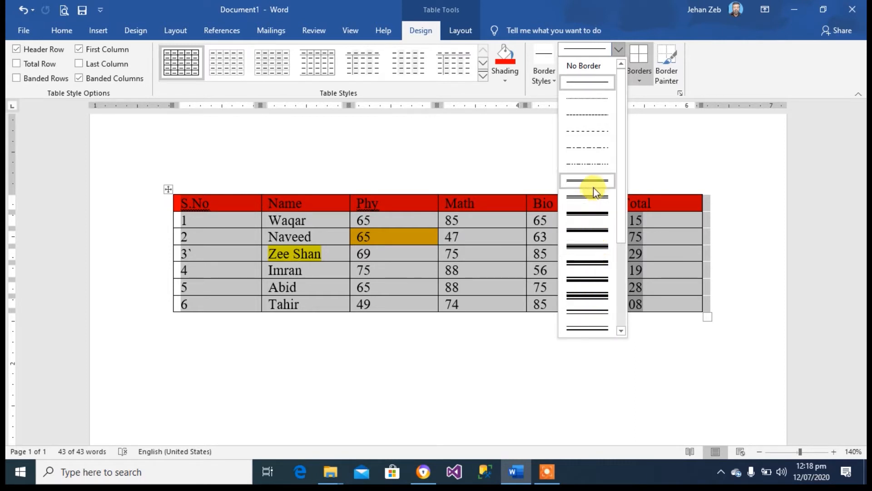
pyautogui.click(593, 214)
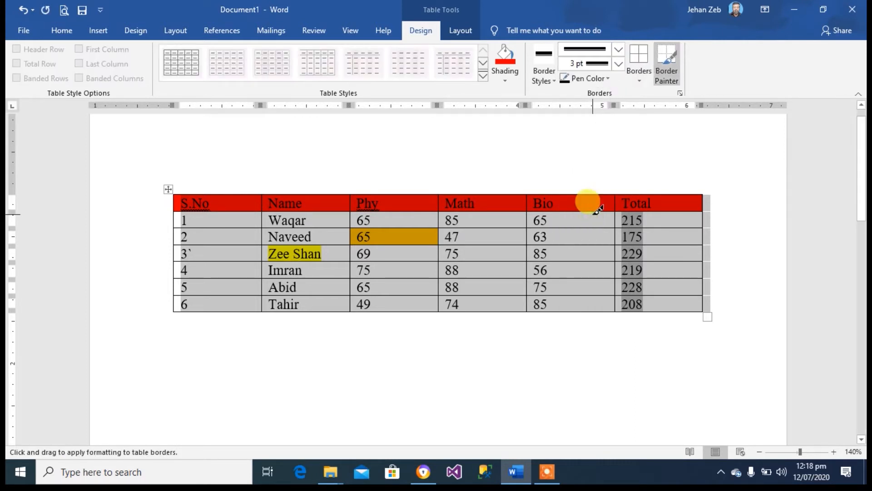
pyautogui.click(557, 84)
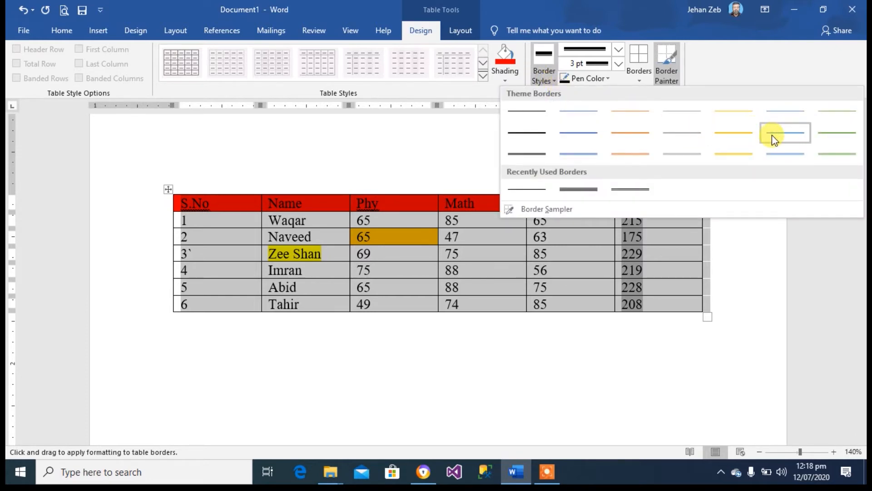
pyautogui.click(827, 153)
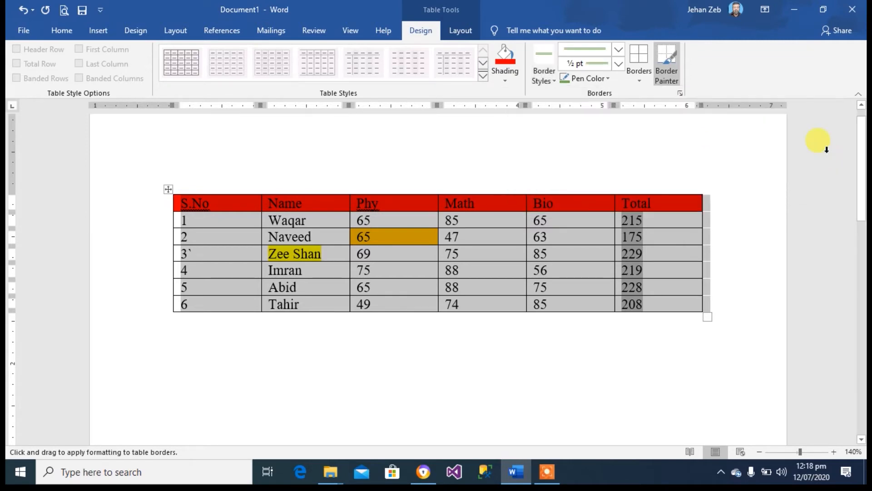
# - Set the border line weight to 1 ½ pt and apply it to the outside borders of the marks table
pyautogui.click(617, 62)
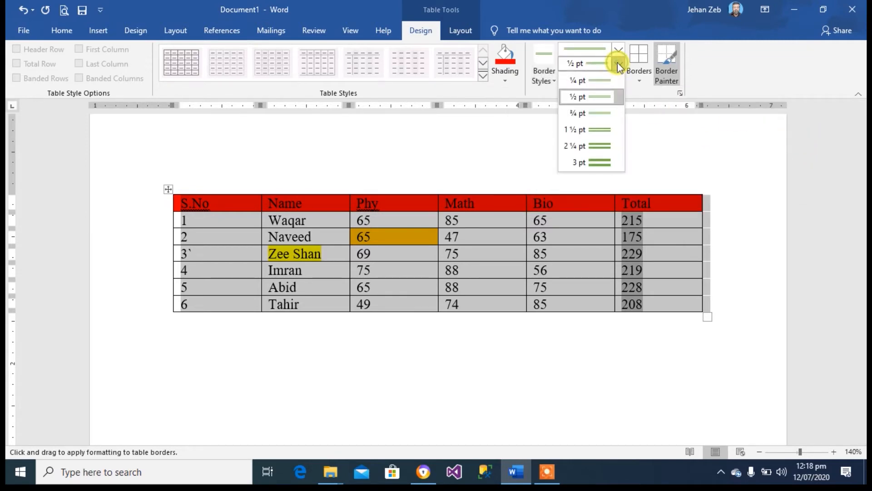
pyautogui.click(601, 131)
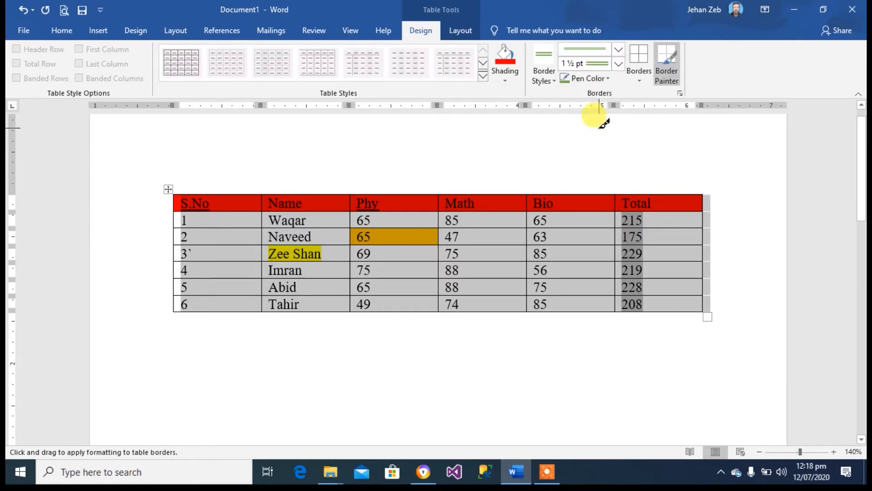
pyautogui.click(642, 80)
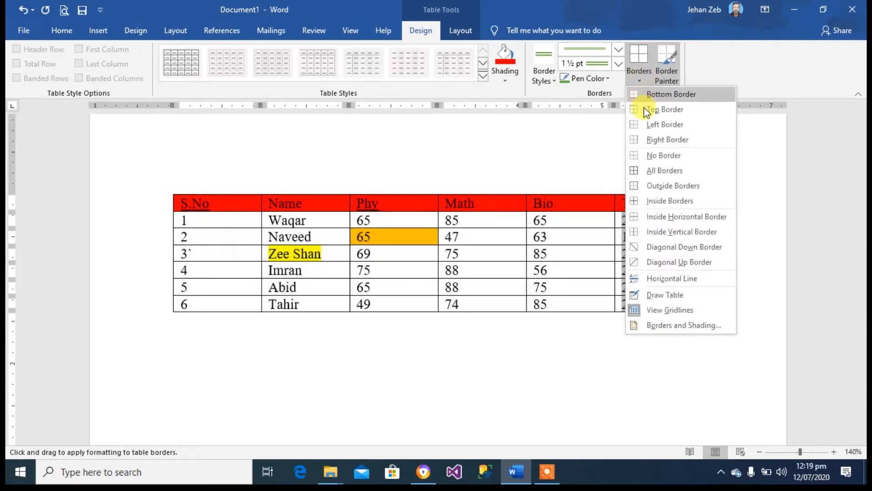
pyautogui.click(665, 186)
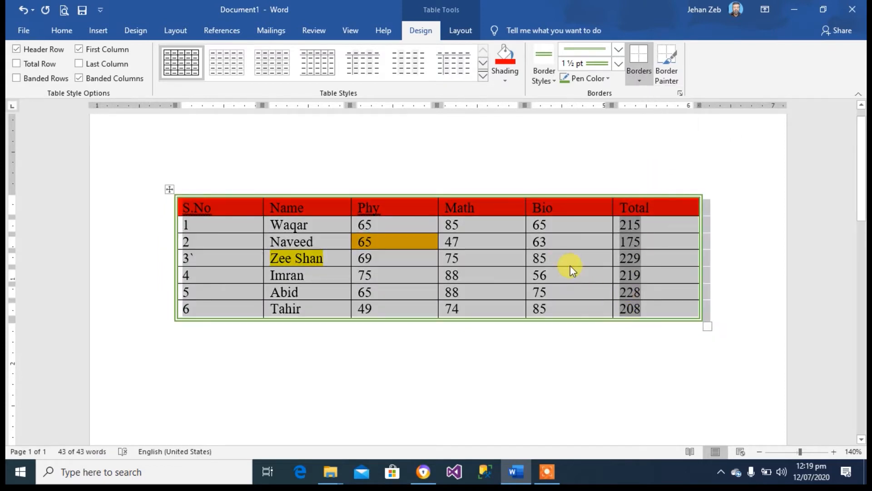
pyautogui.click(571, 265)
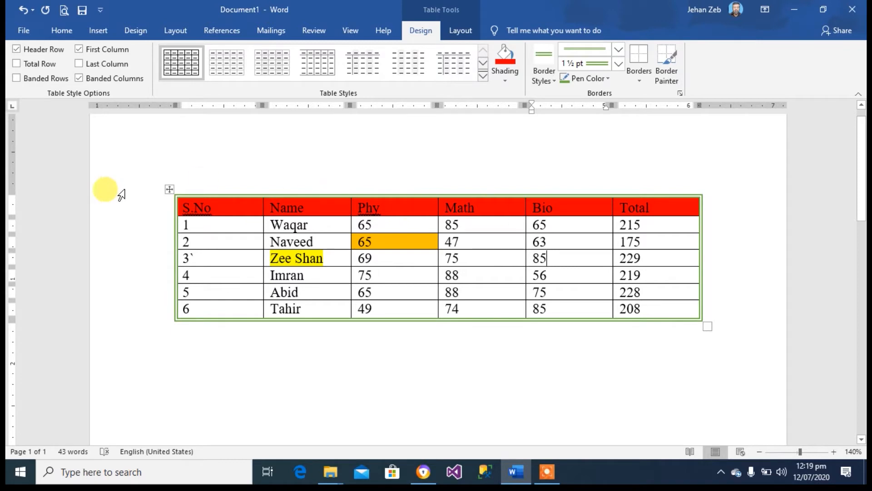
# - Try the green double line as the bottom border of the header row, and undo it
pyautogui.click(141, 210)
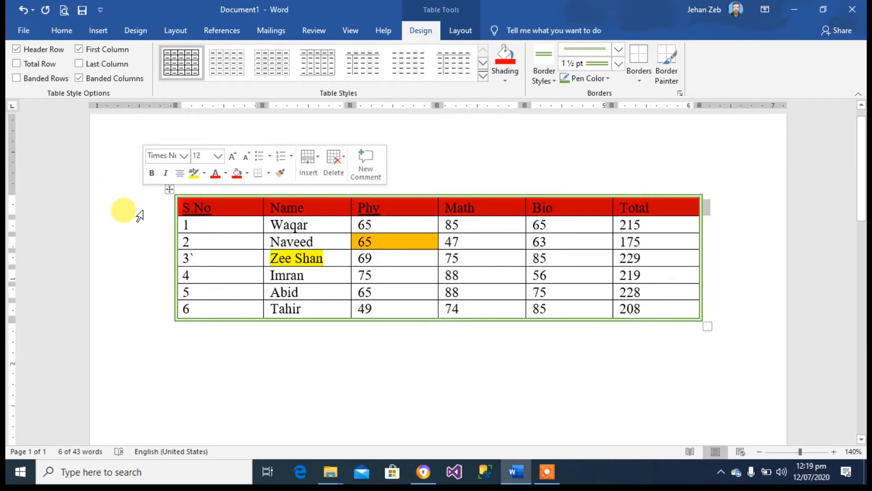
pyautogui.click(640, 78)
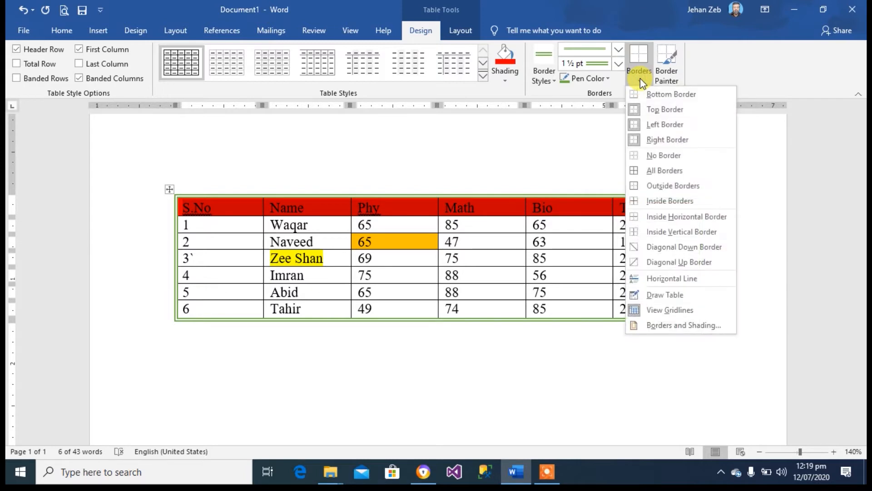
pyautogui.click(662, 93)
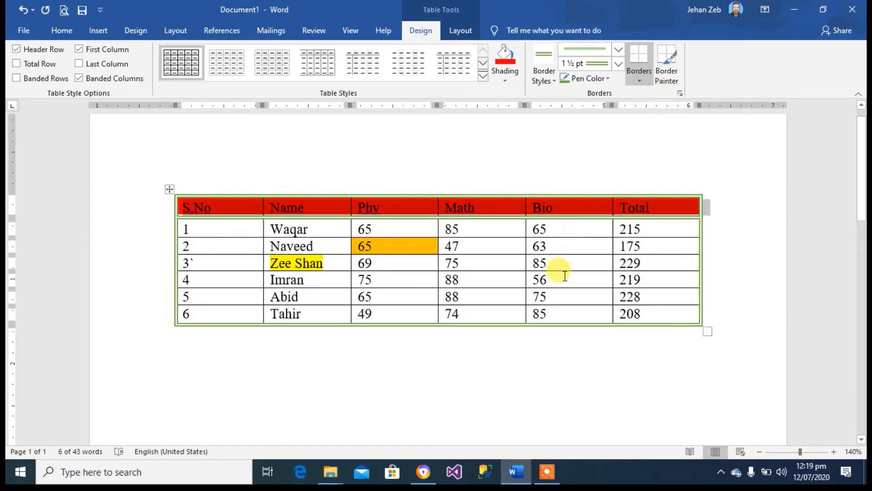
pyautogui.click(565, 277)
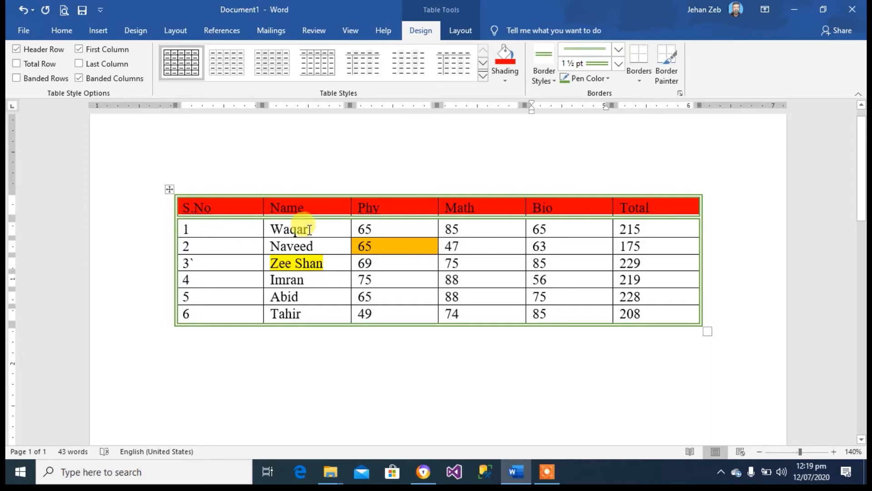
pyautogui.hotkey('ctrl', 'z')
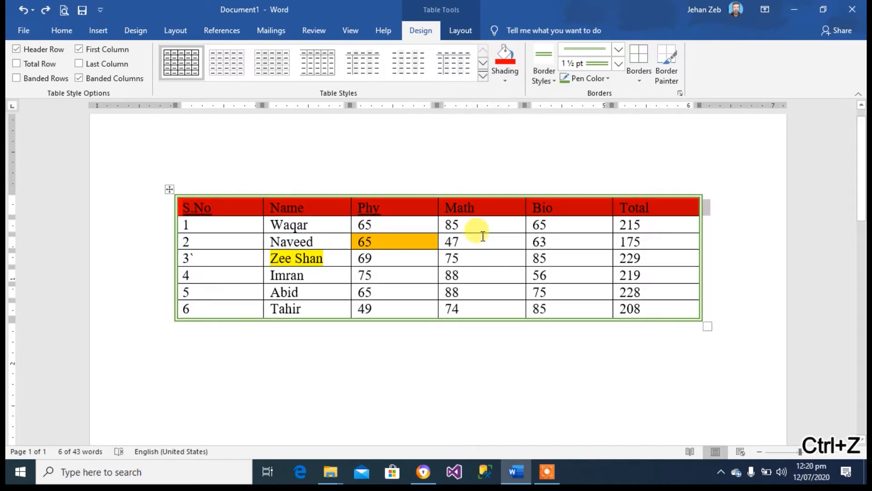
# - Use the table layout tools to select the Math cell of row 2, then the Math cell of row 4
pyautogui.click(468, 31)
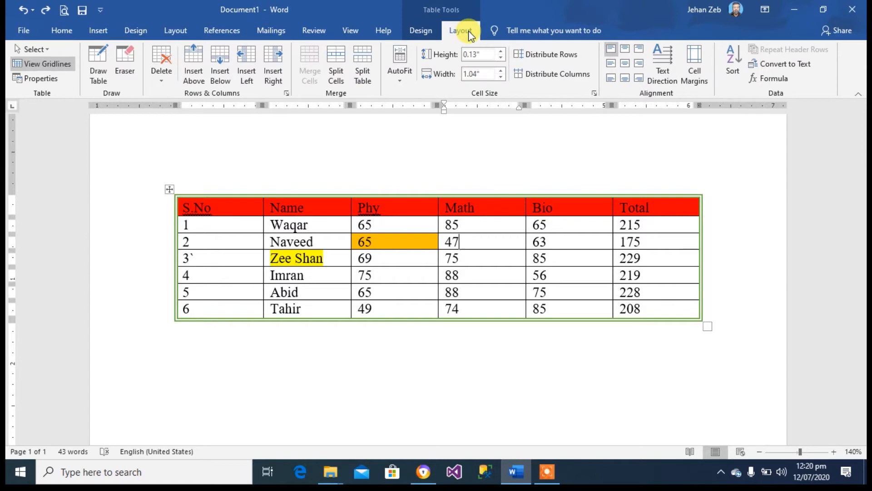
pyautogui.click(47, 48)
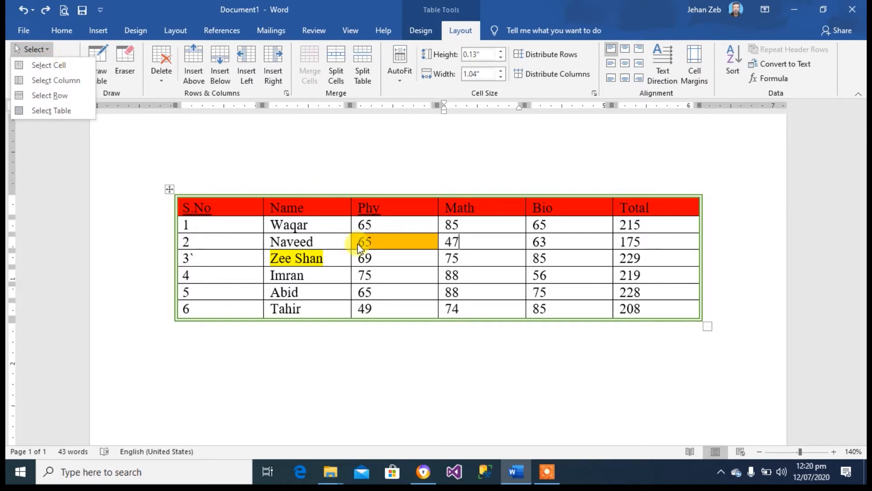
pyautogui.click(59, 66)
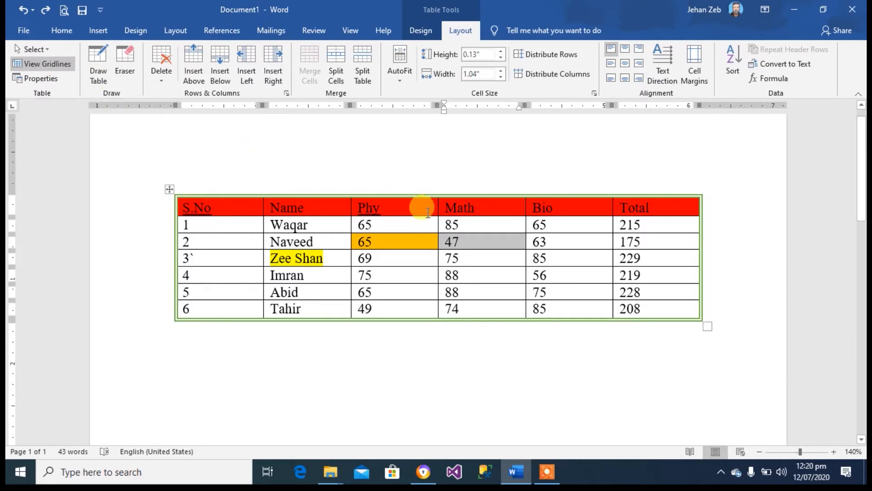
pyautogui.click(463, 275)
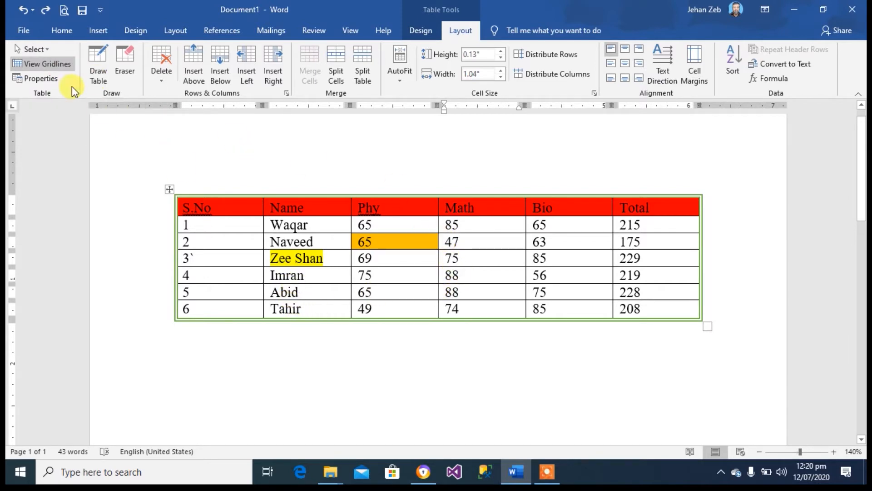
pyautogui.click(45, 48)
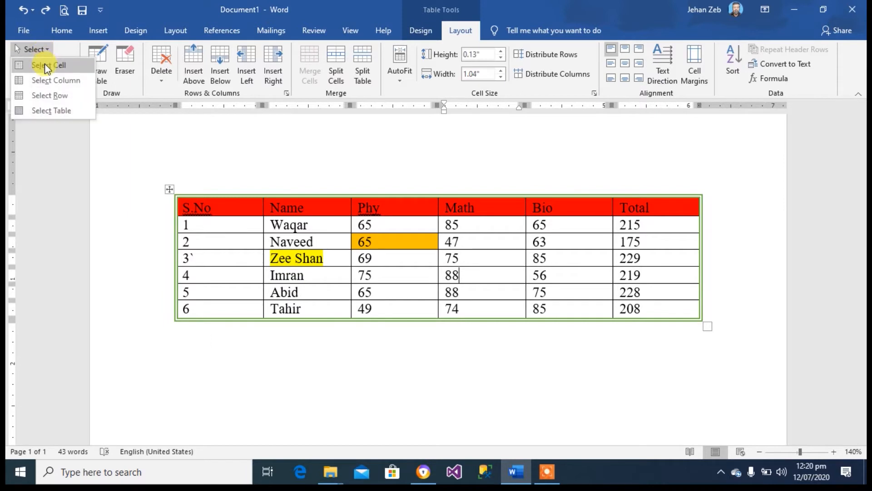
pyautogui.click(49, 66)
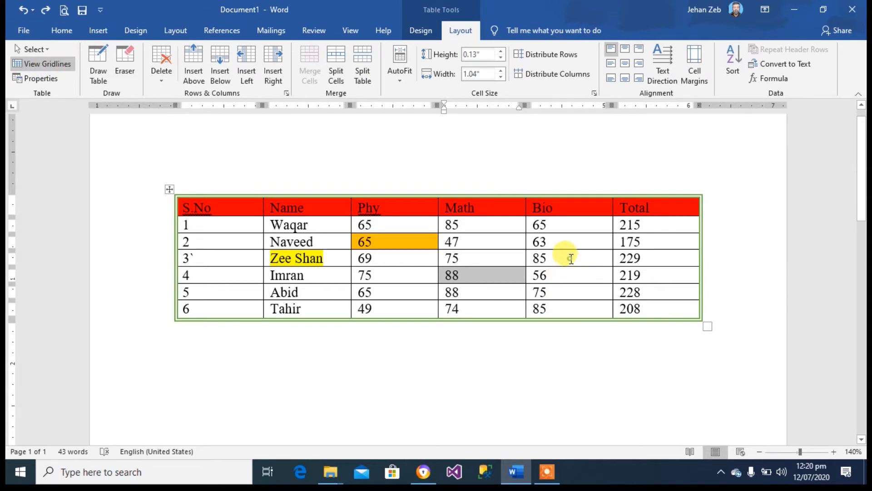
# - Select the whole Bio column of the marks table with the Select Column command
pyautogui.click(571, 259)
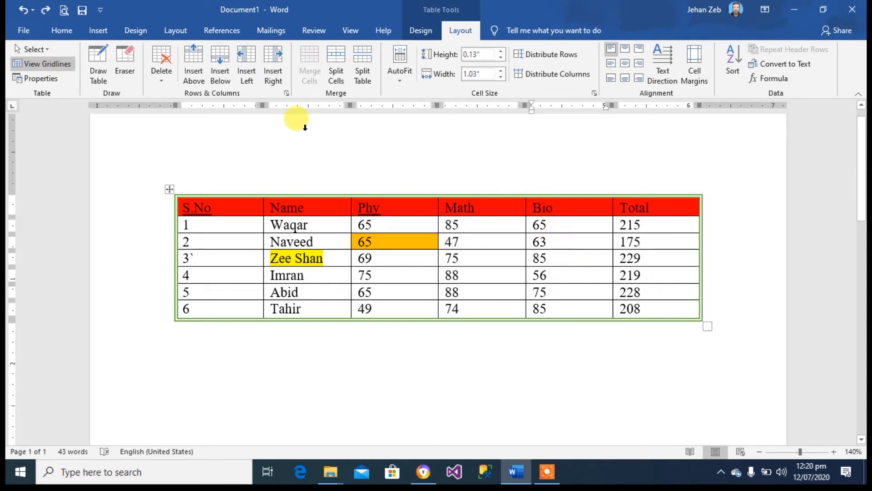
pyautogui.click(46, 49)
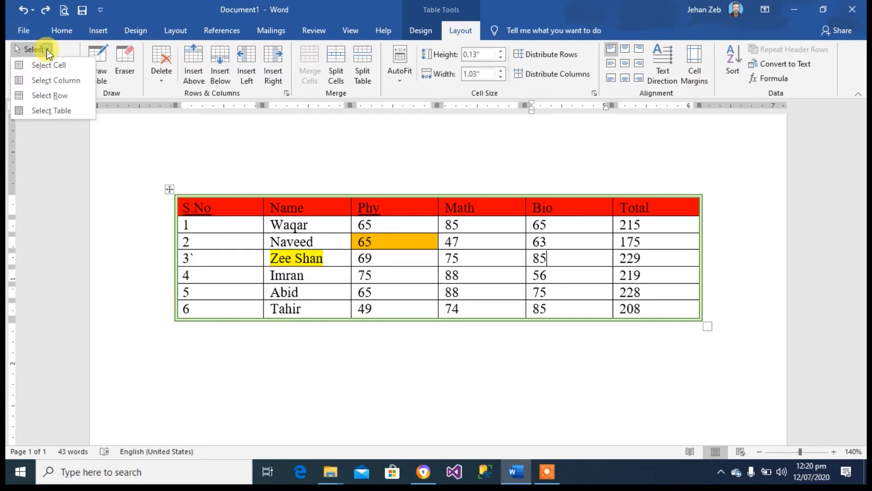
pyautogui.click(47, 81)
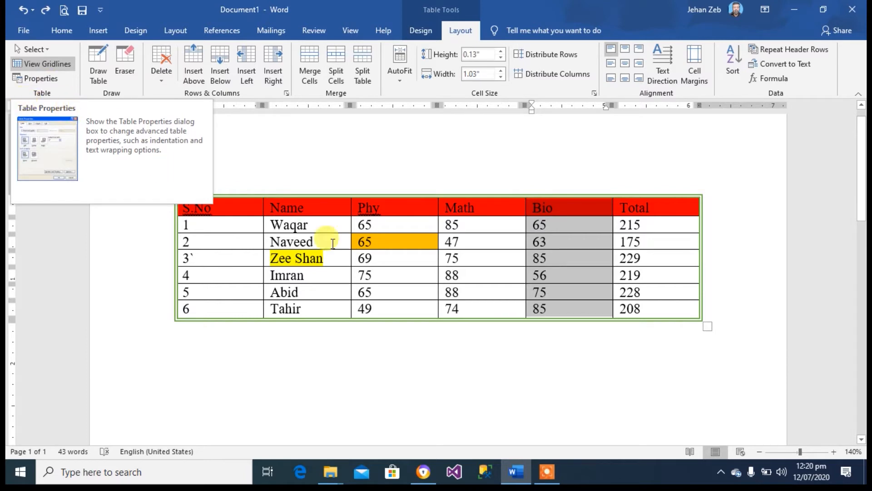
# - Select the full row numbered 3 with Select Row, then extend the row selection to rows 3 and 4 together
pyautogui.click(474, 258)
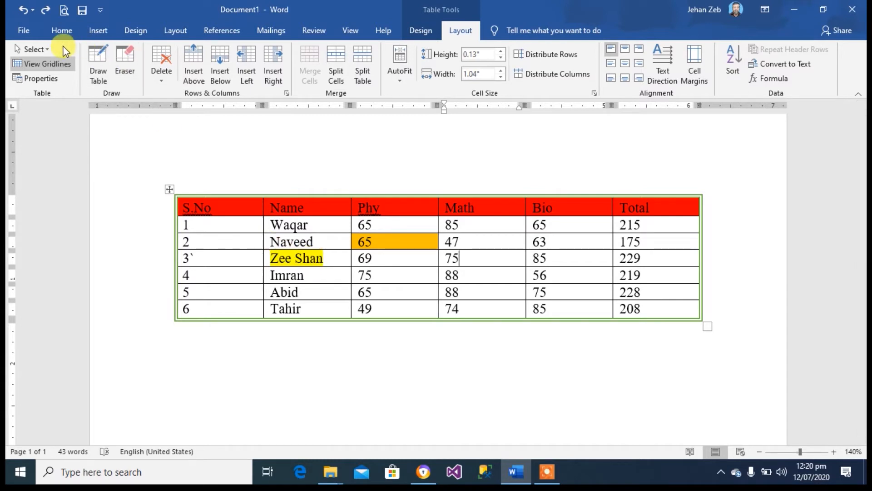
pyautogui.click(48, 50)
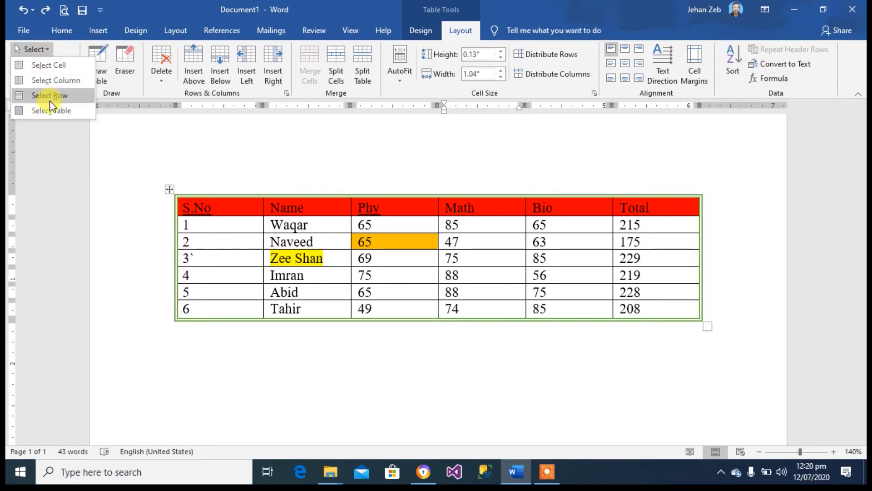
pyautogui.click(50, 97)
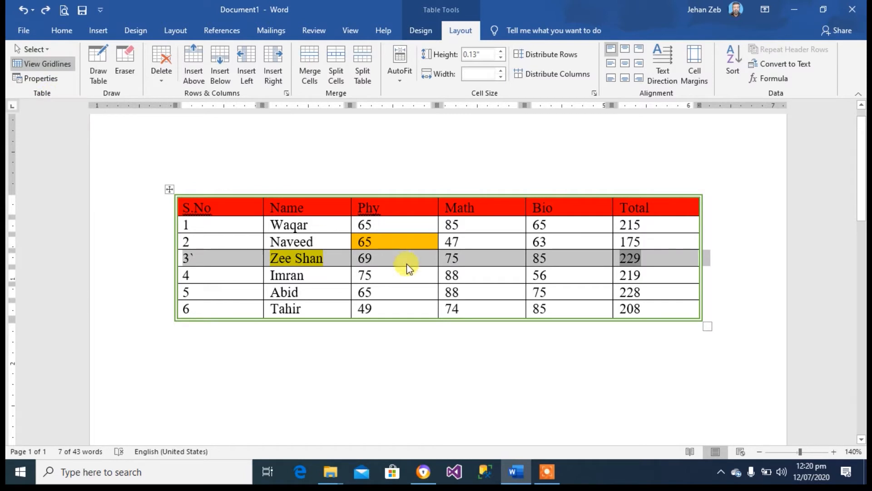
pyautogui.moveTo(406, 257)
pyautogui.mouseDown()
pyautogui.moveTo(403, 284)
pyautogui.moveTo(400, 262)
pyautogui.moveTo(400, 270)
pyautogui.mouseUp()
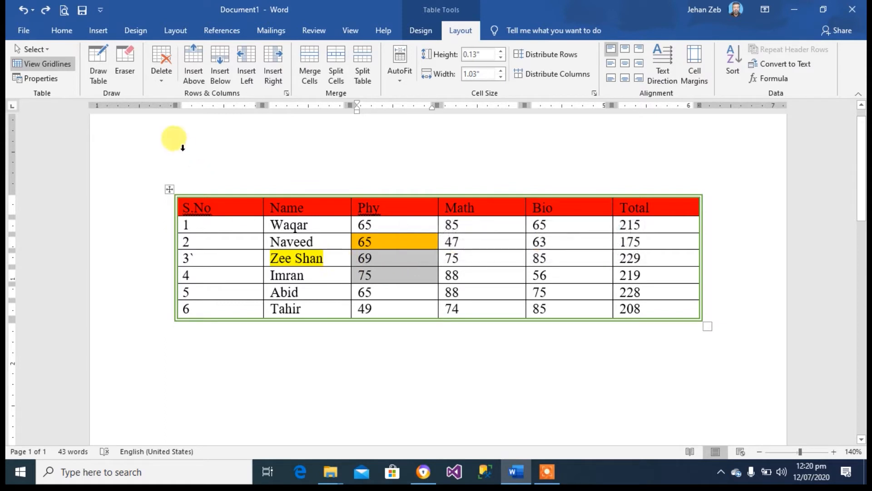
pyautogui.click(46, 50)
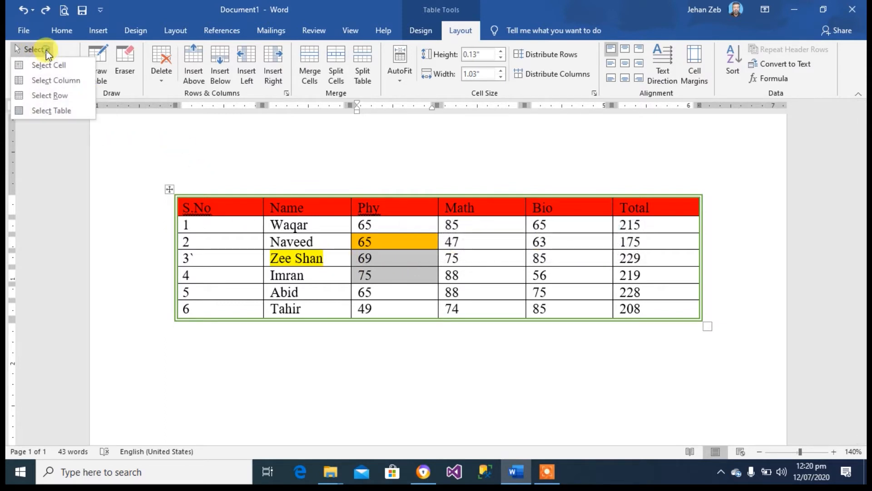
pyautogui.click(48, 95)
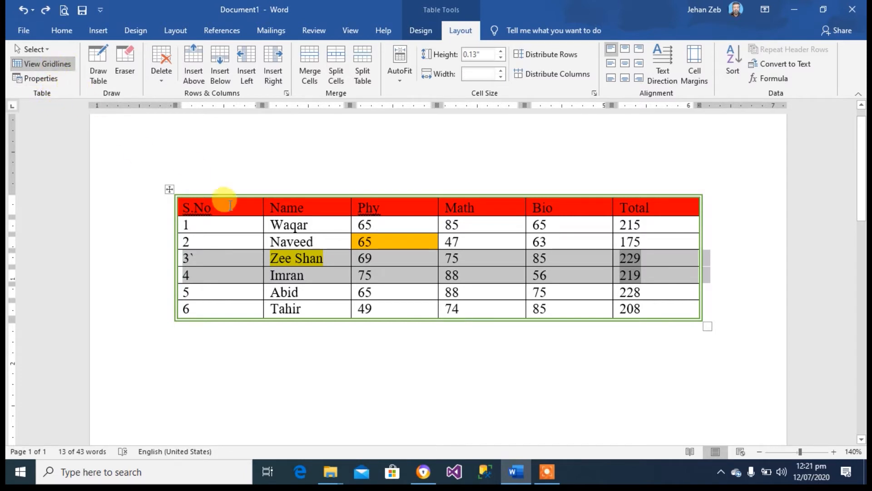
# - Select the entire marks table with the Select Table command, then clear the selection
pyautogui.click(340, 271)
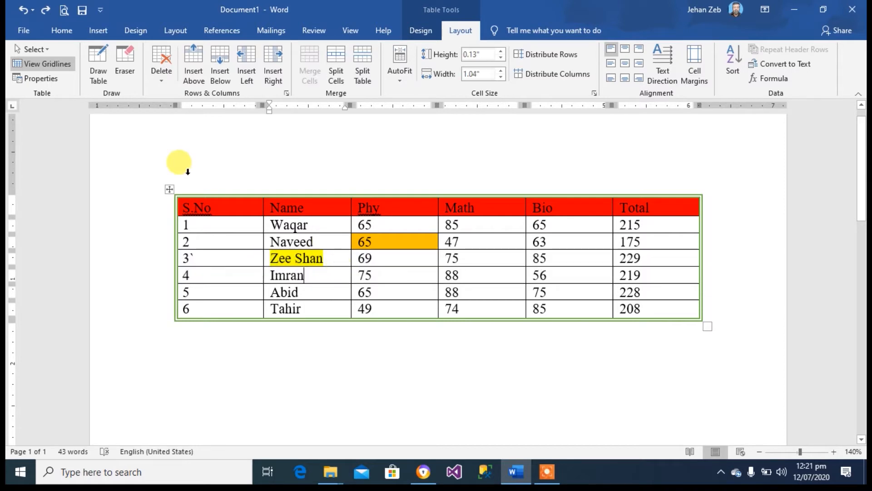
pyautogui.click(50, 50)
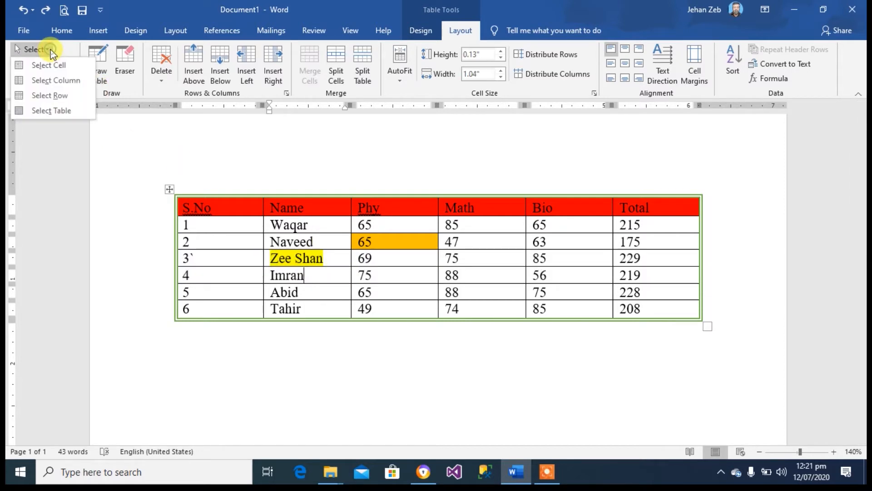
pyautogui.click(56, 111)
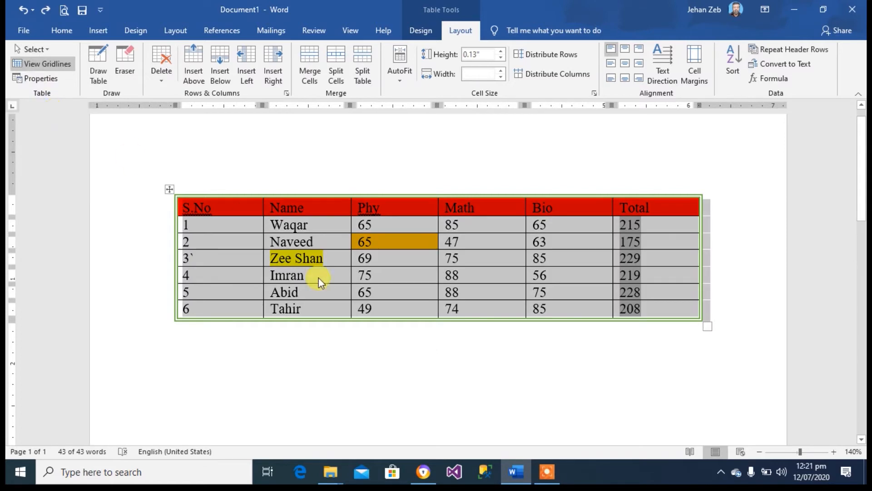
pyautogui.click(411, 253)
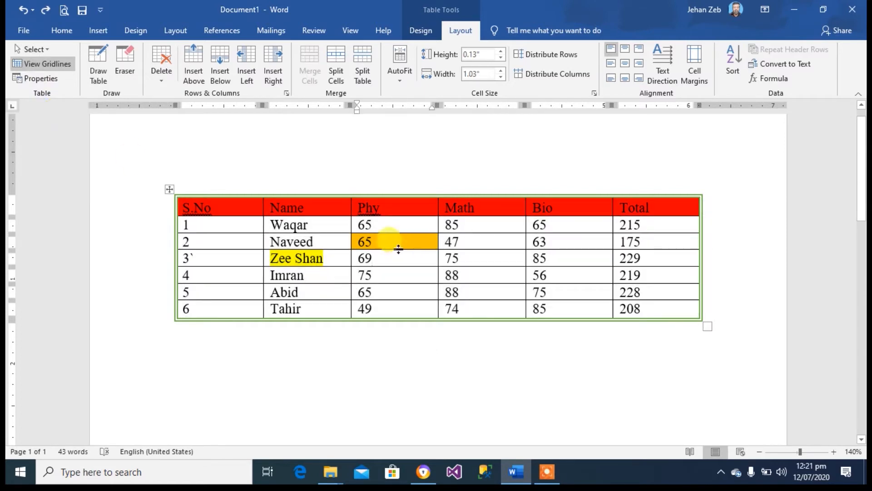
# - Select the Phy cell of row 3, then the whole Name column, directly in the table without the Select command
pyautogui.click(353, 258)
pyautogui.rightClick(383, 259)
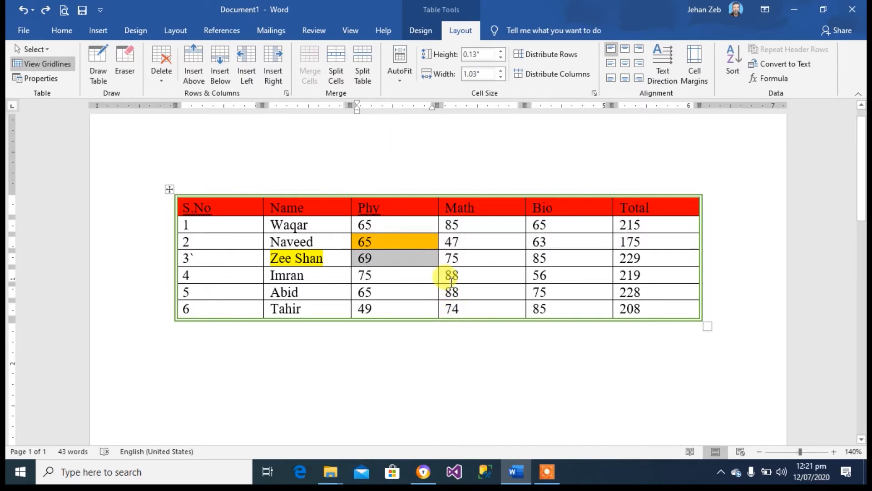
pyautogui.click(332, 181)
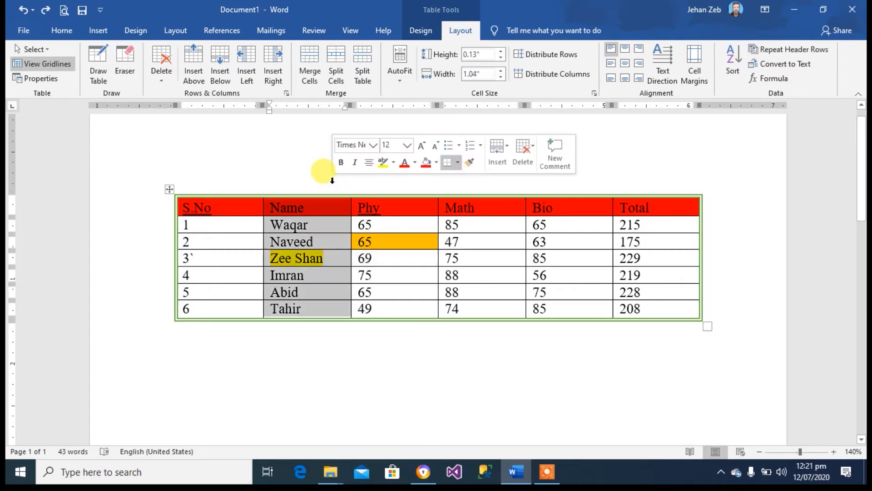
# - Select rows 1, 3 and 4 one at a time from the page margin, then rows 2 to 4 together
pyautogui.click(127, 230)
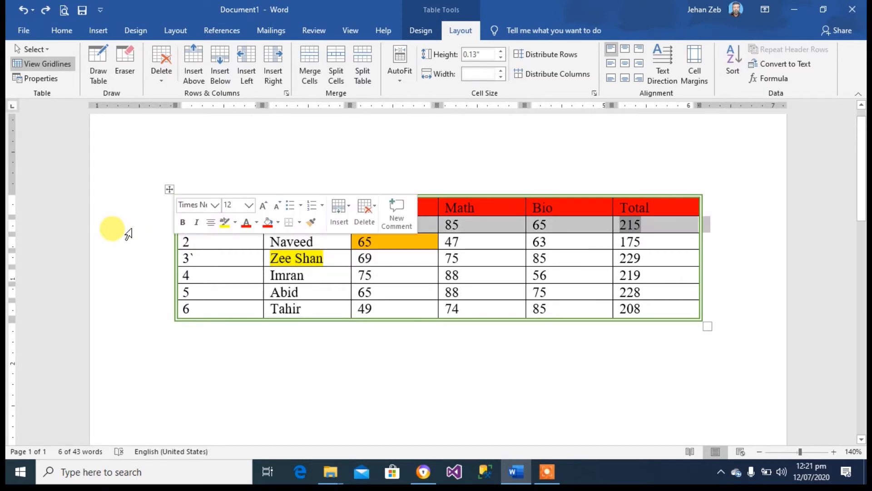
pyautogui.click(127, 264)
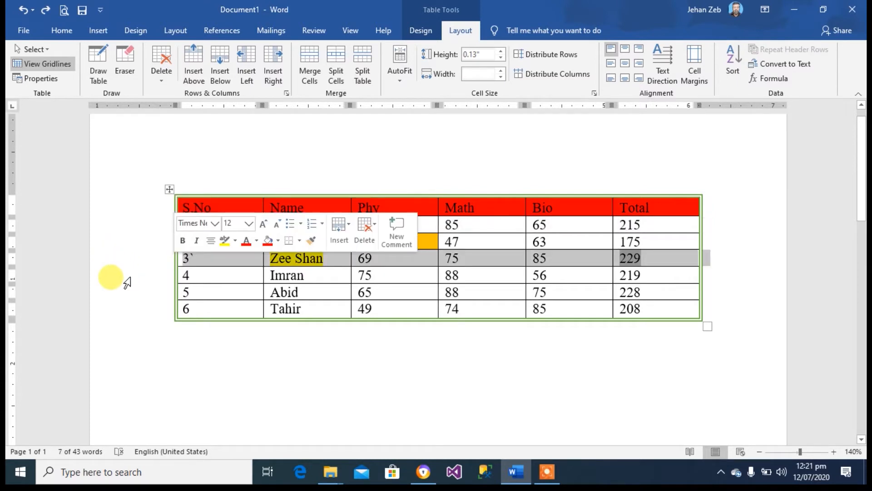
pyautogui.click(123, 276)
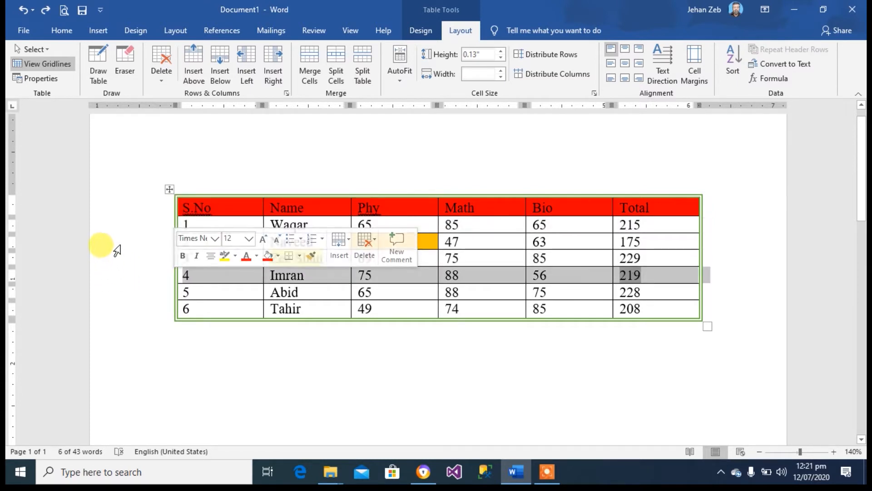
pyautogui.moveTo(118, 245); pyautogui.dragTo(119, 286)
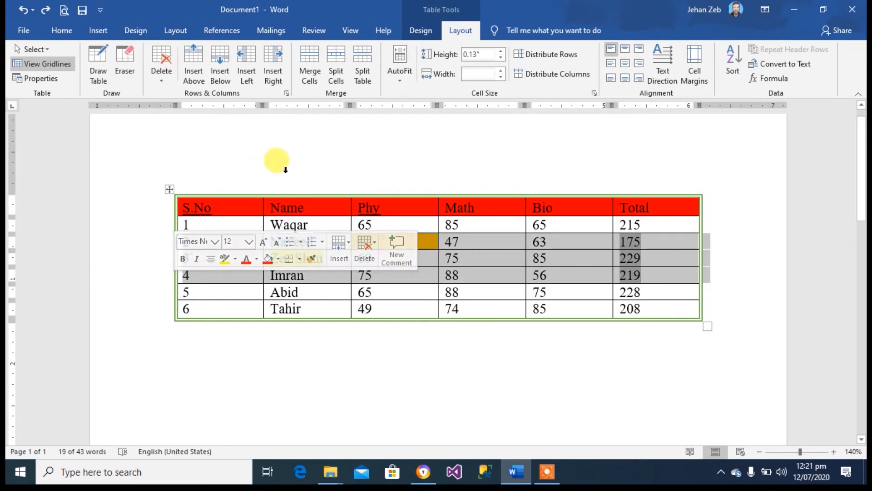
# - Select the Name and Phy columns together, then the whole table by its move handle, and clear the selection
pyautogui.moveTo(286, 169); pyautogui.dragTo(404, 163)
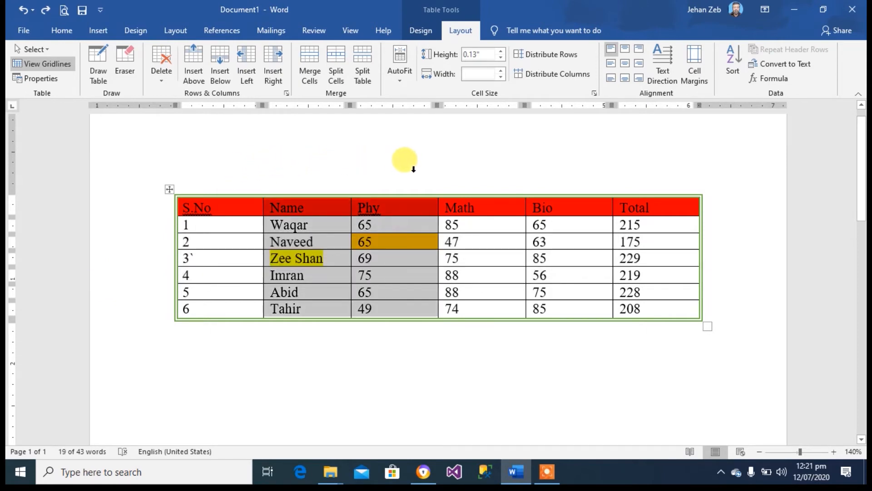
pyautogui.click(462, 255)
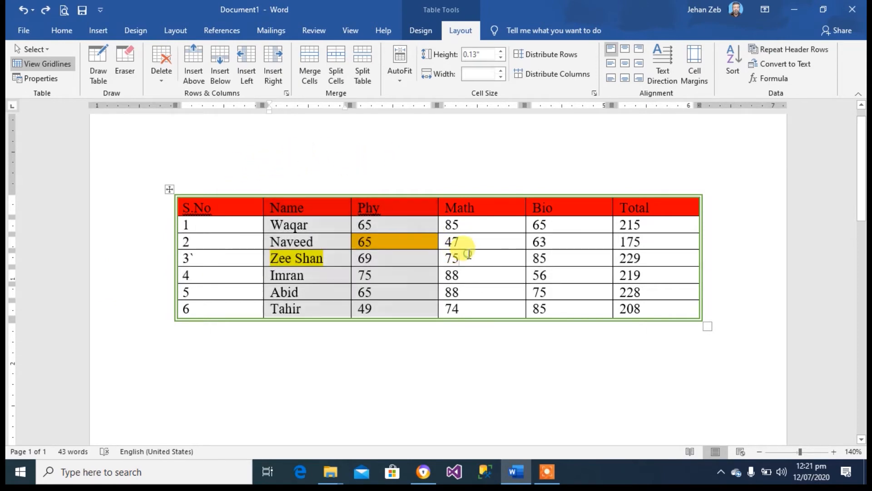
pyautogui.click(170, 189)
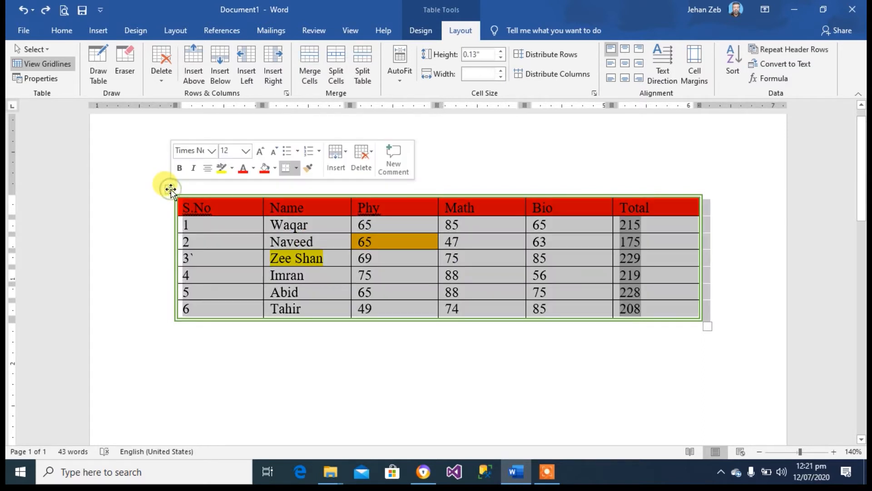
pyautogui.click(382, 278)
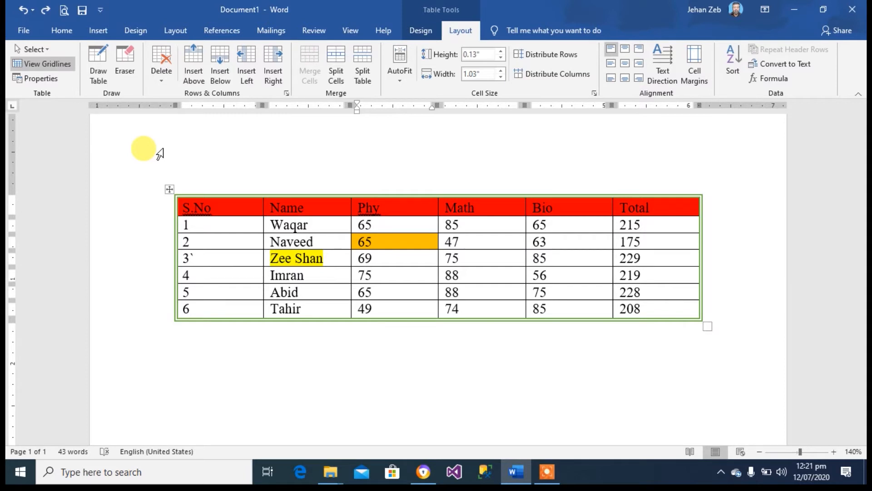
# - Turn off View Gridlines for the marks table and select the Bio column
pyautogui.click(50, 67)
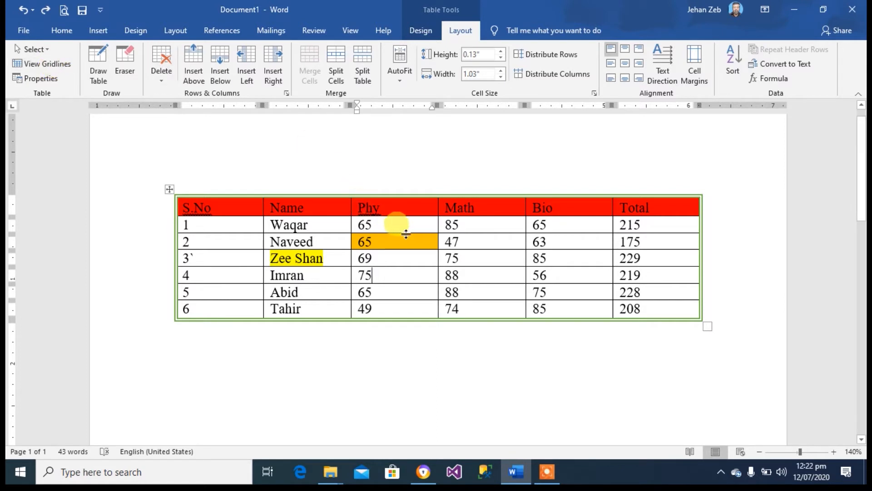
pyautogui.click(470, 241)
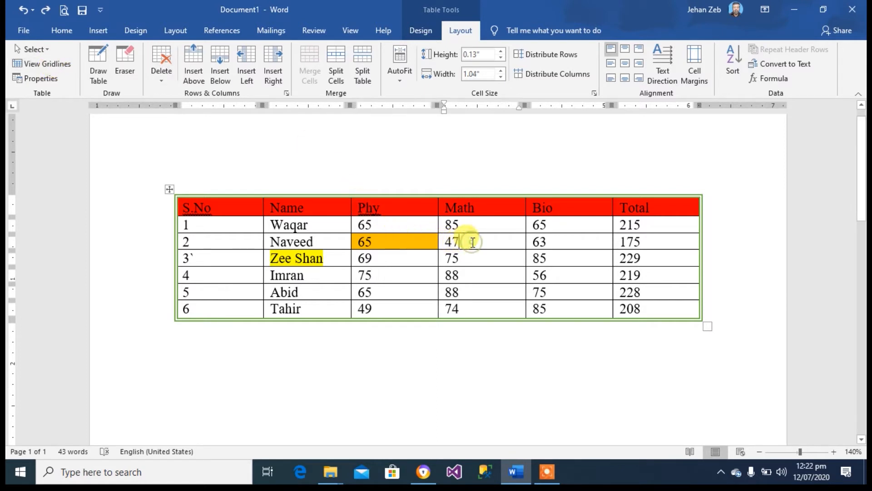
pyautogui.click(571, 149)
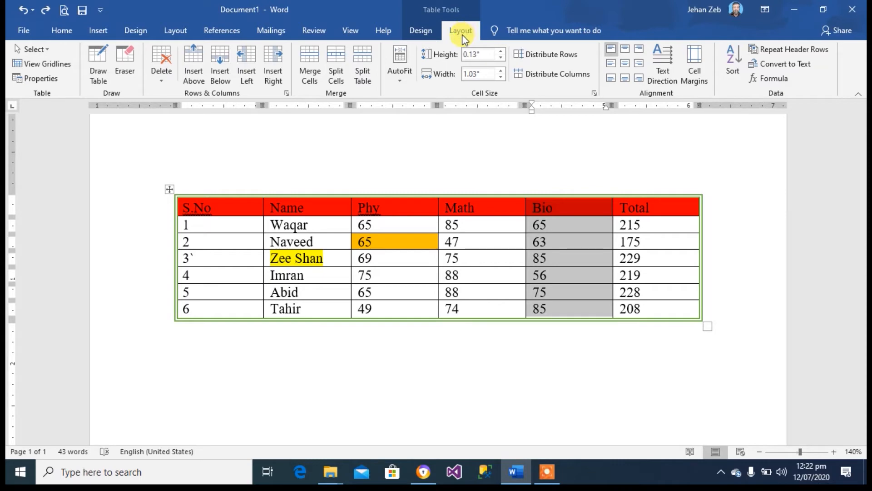
# - Remove all borders from the whole marks table with No Border and clear the selection
pyautogui.click(429, 31)
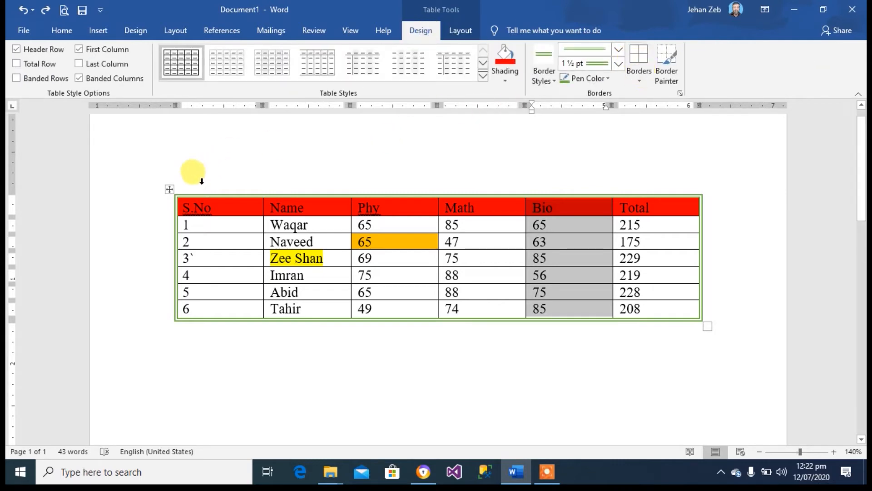
pyautogui.click(170, 189)
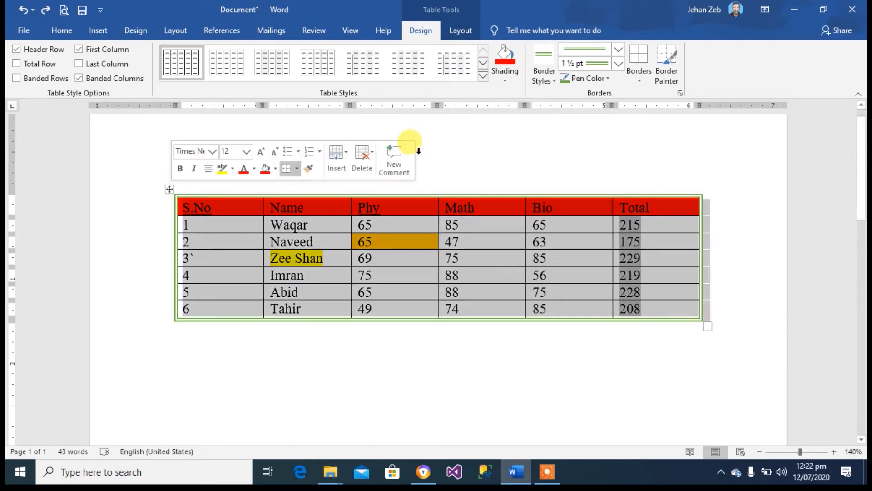
pyautogui.click(643, 82)
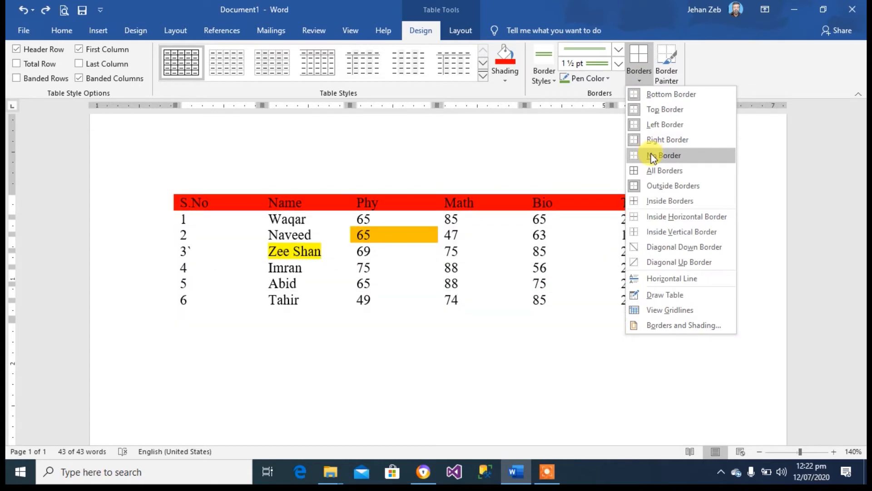
pyautogui.click(653, 156)
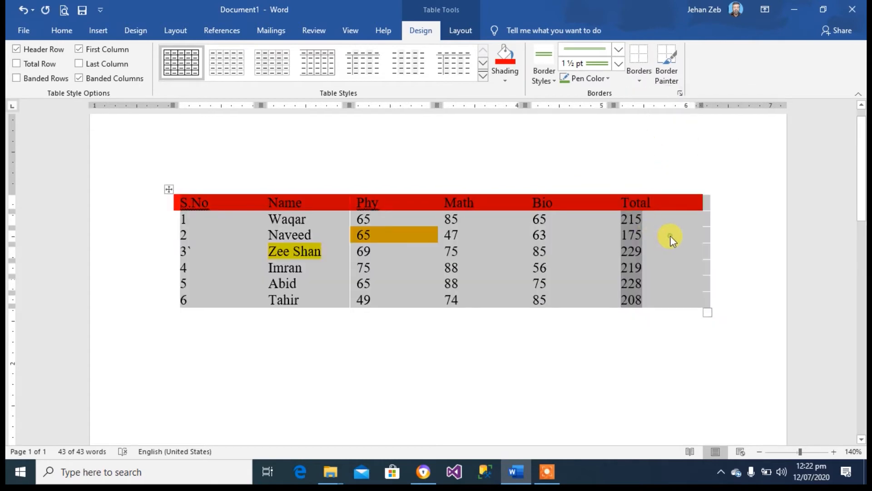
pyautogui.click(671, 236)
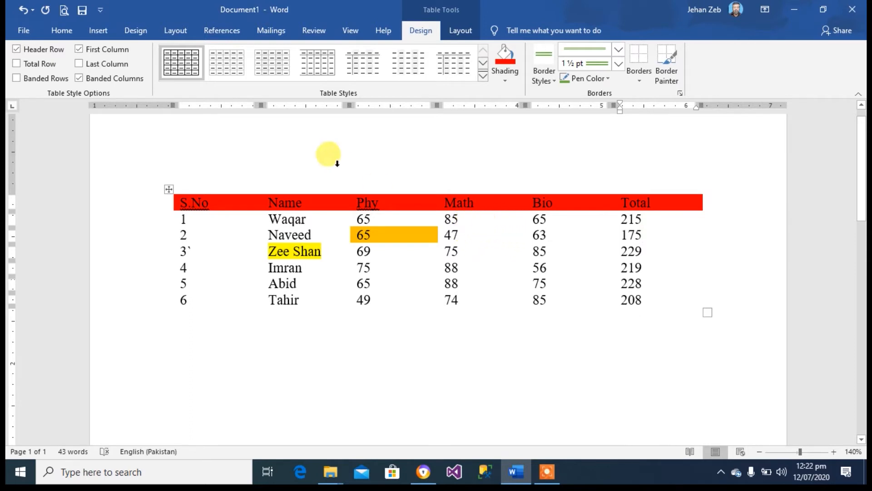
# - Toggle View Gridlines on and off several times for the borderless table, leaving it switched on
pyautogui.click(452, 26)
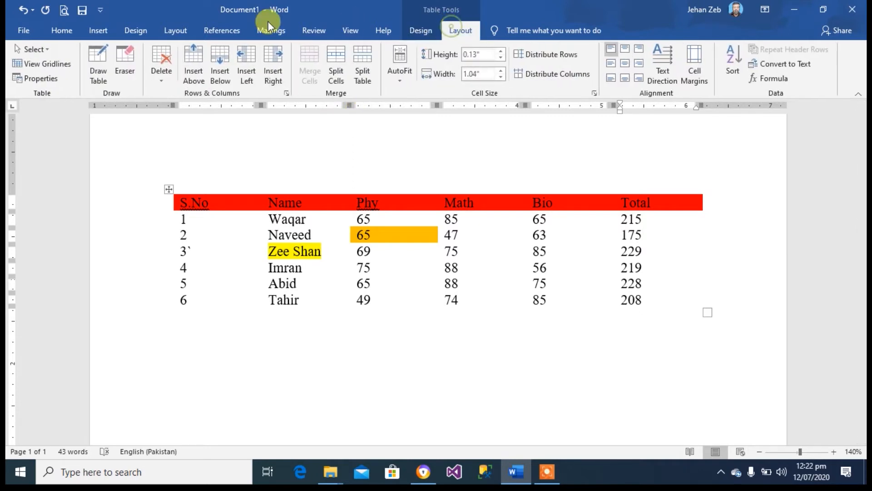
pyautogui.click(54, 67)
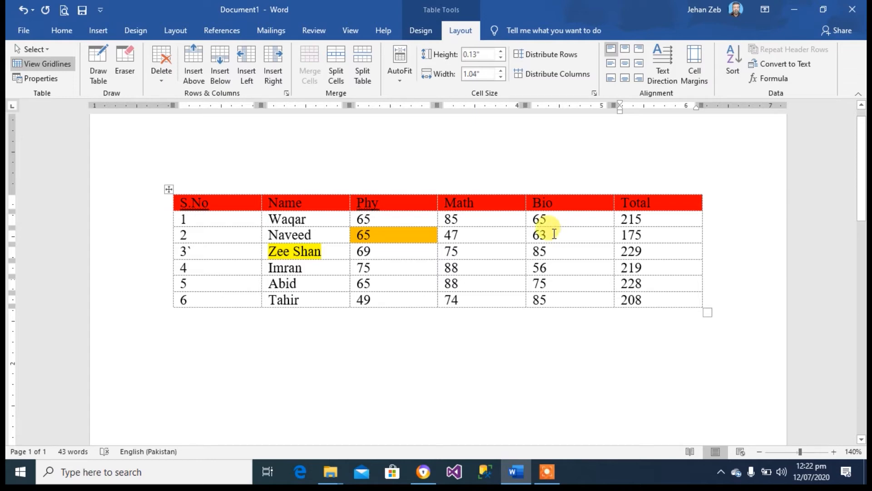
pyautogui.click(46, 66)
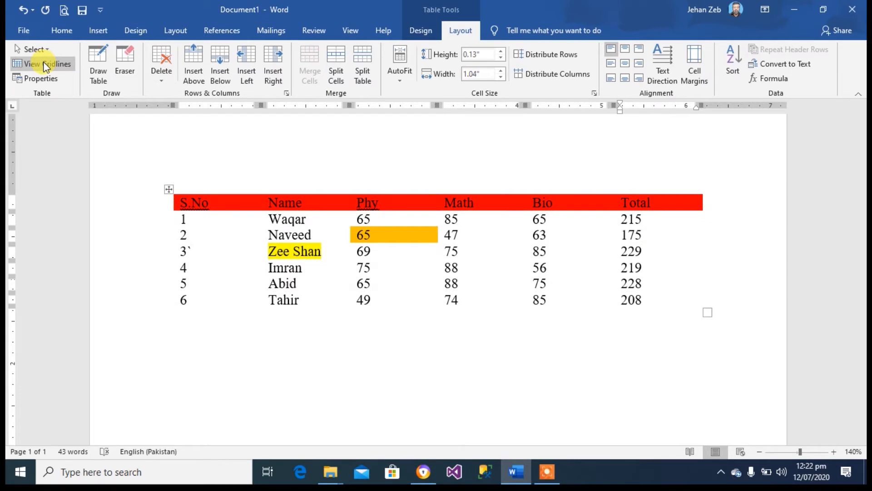
pyautogui.click(46, 66)
pyautogui.click(46, 66)
pyautogui.click(46, 66)
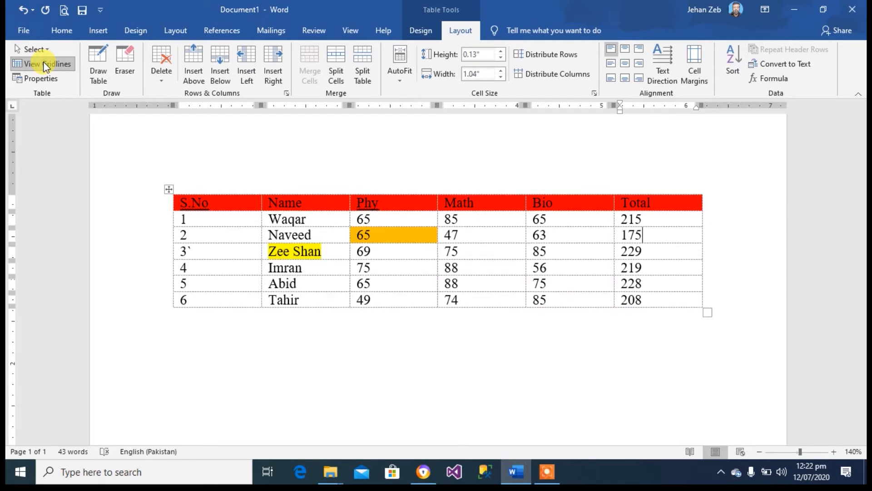
pyautogui.click(46, 66)
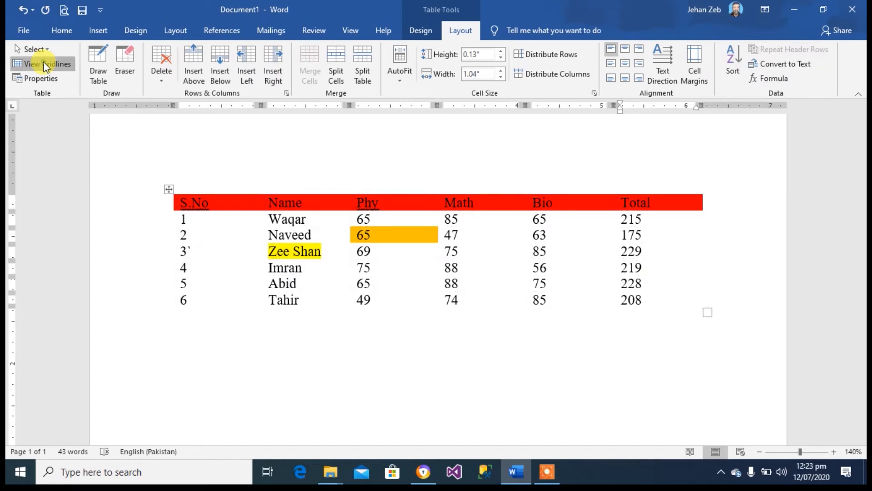
pyautogui.click(45, 66)
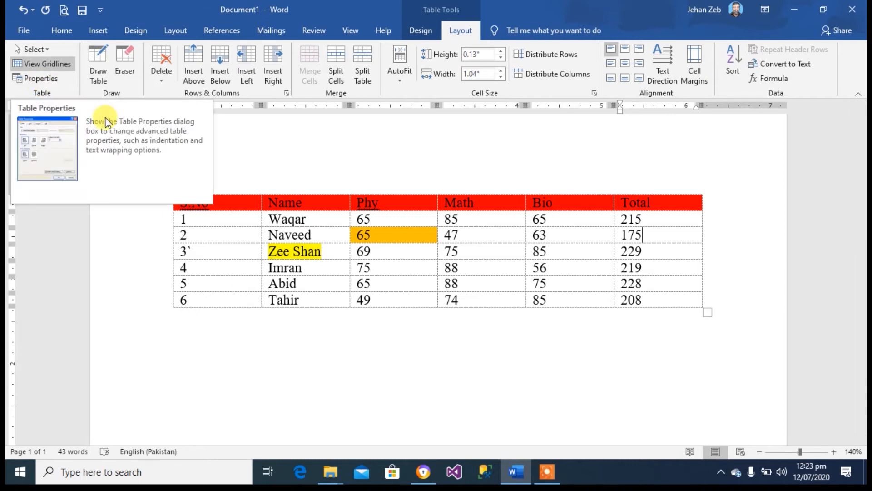
# - Fit the marks table's columns to their text with AutoFit Contents
pyautogui.click(399, 78)
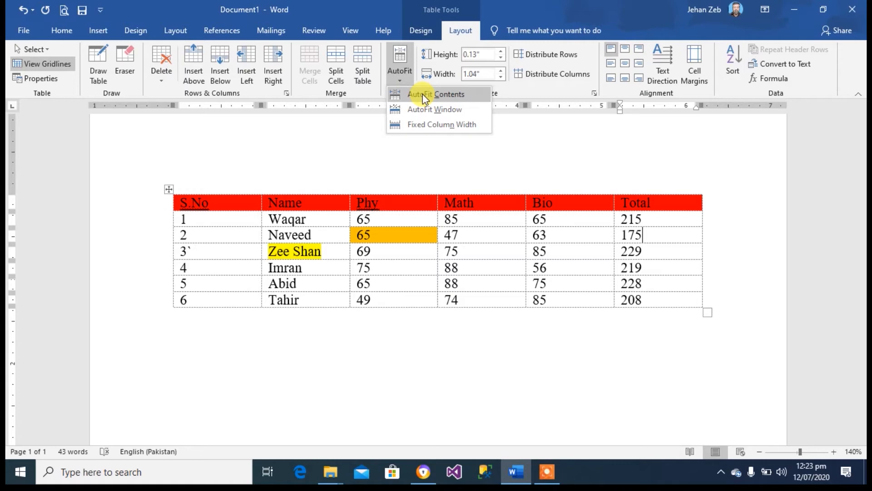
pyautogui.click(423, 94)
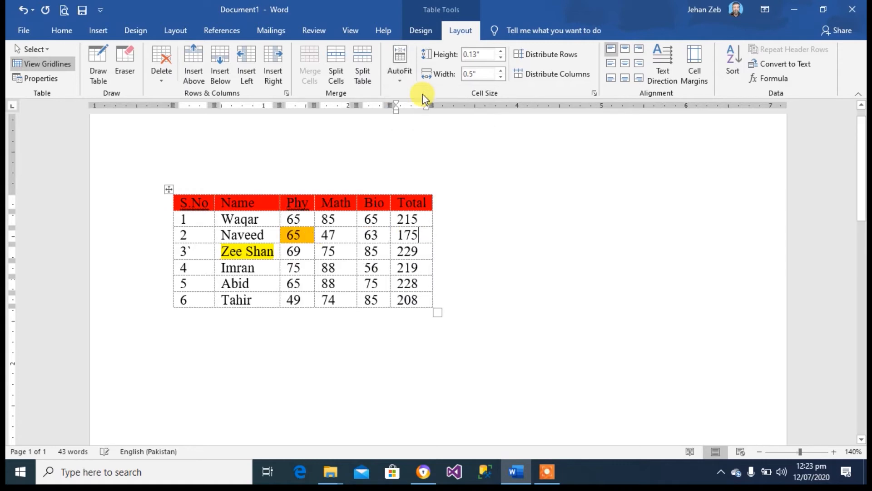
# - Generate sample paragraphs directly below the table with the formula =rand(3,4)
pyautogui.click(469, 308)
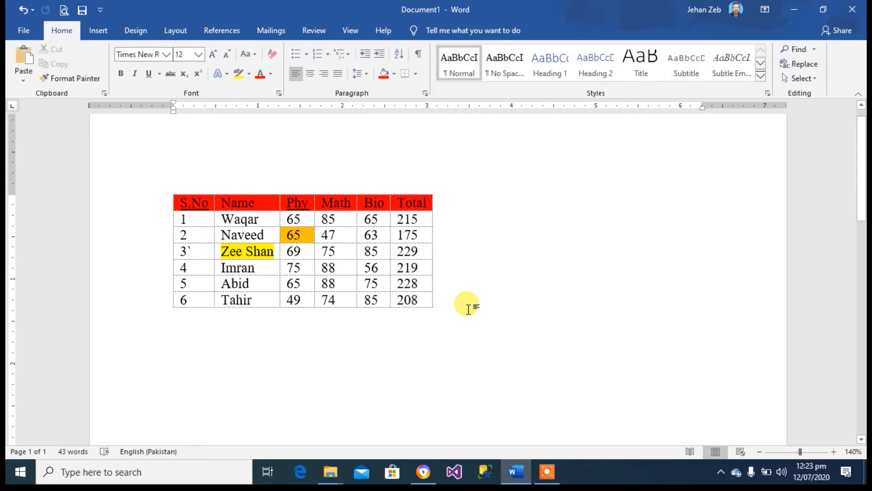
pyautogui.press('Return')
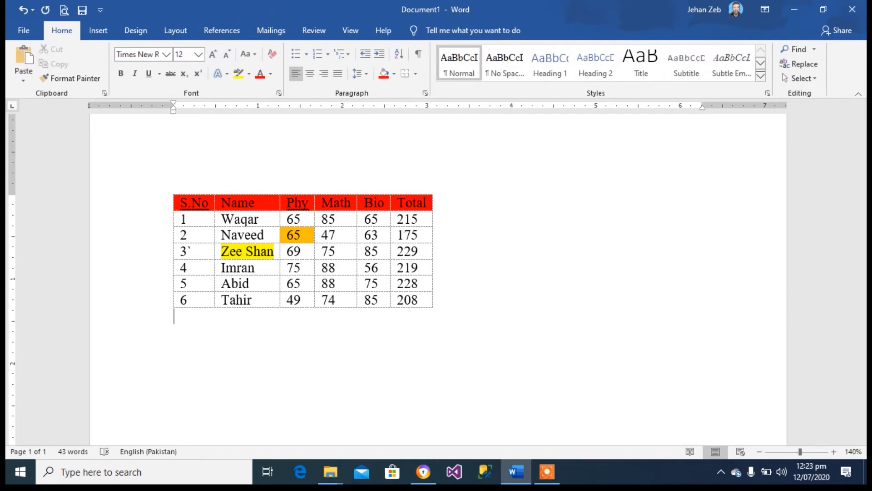
pyautogui.write('=')
pyautogui.write('rand')
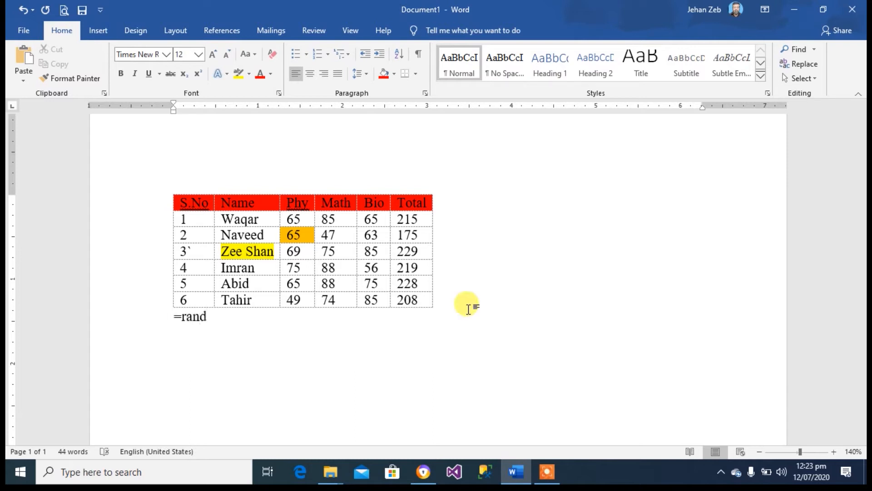
pyautogui.write('(3')
pyautogui.write(',4')
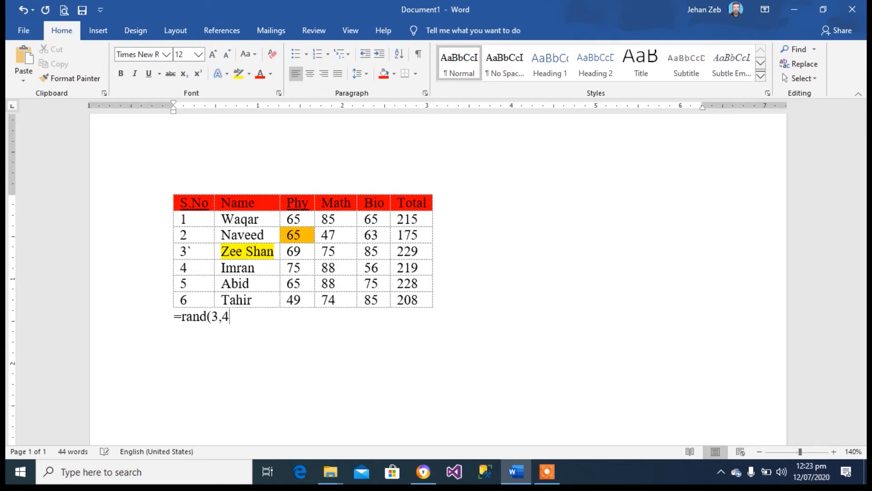
pyautogui.write(')')
pyautogui.press('Return')
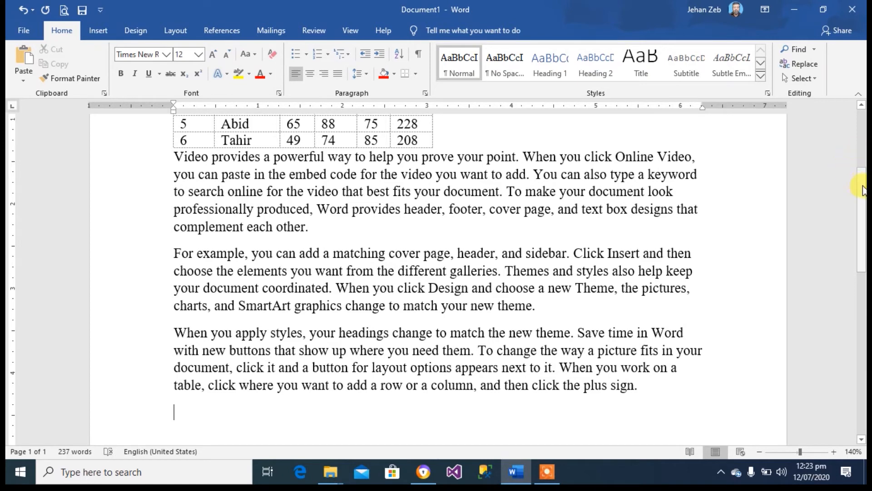
# - Set the marks table's alignment to Center in Table Properties, keeping the dialog clear of the table
pyautogui.moveTo(860, 185); pyautogui.dragTo(860, 128)
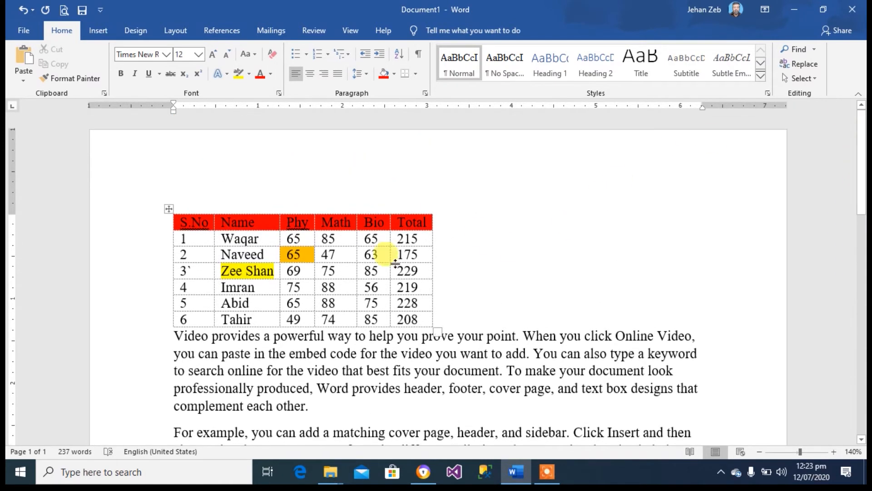
pyautogui.click(372, 269)
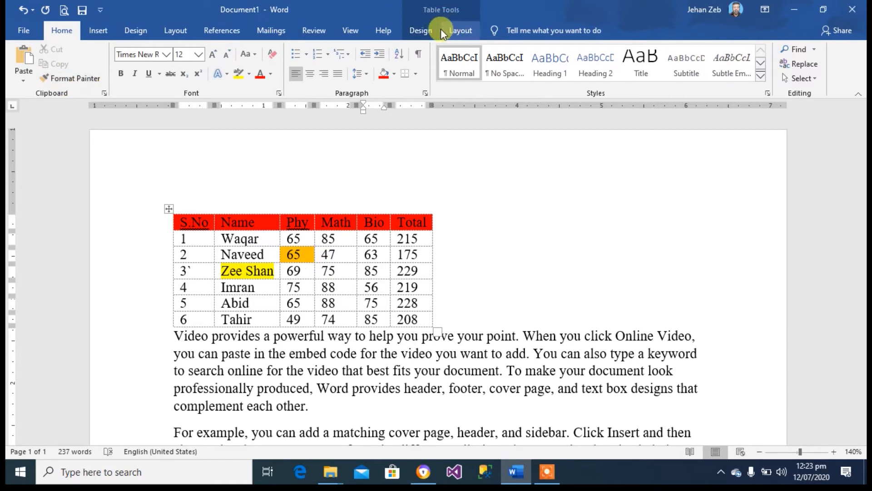
pyautogui.click(422, 30)
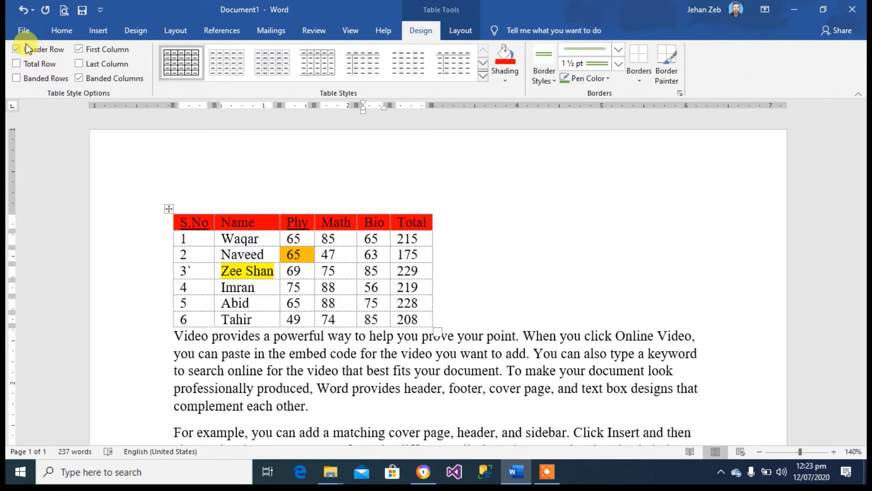
pyautogui.click(38, 80)
pyautogui.click(466, 30)
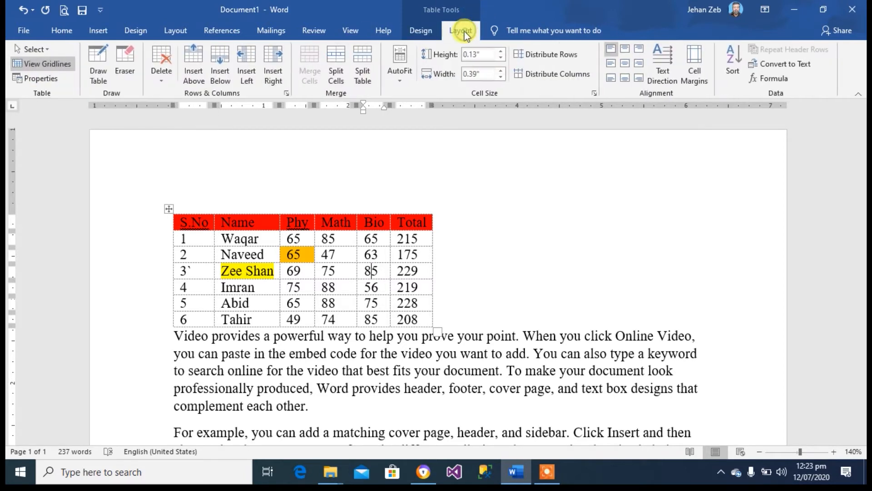
pyautogui.click(48, 78)
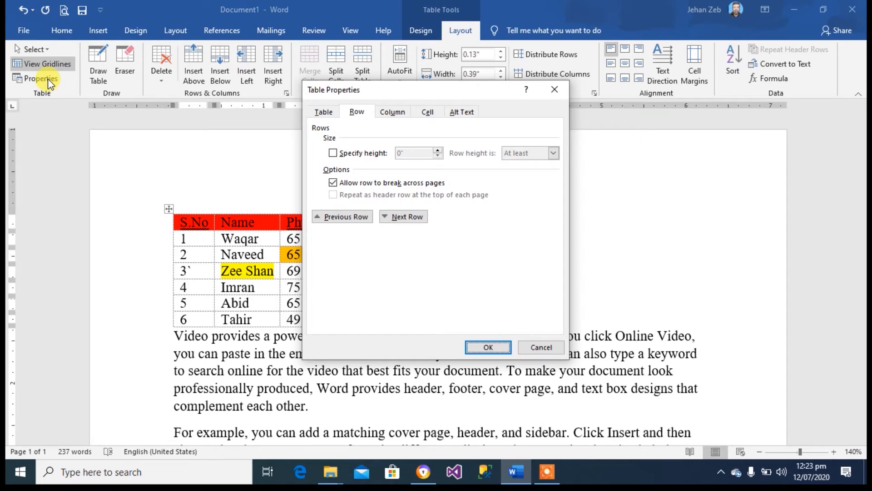
pyautogui.click(323, 112)
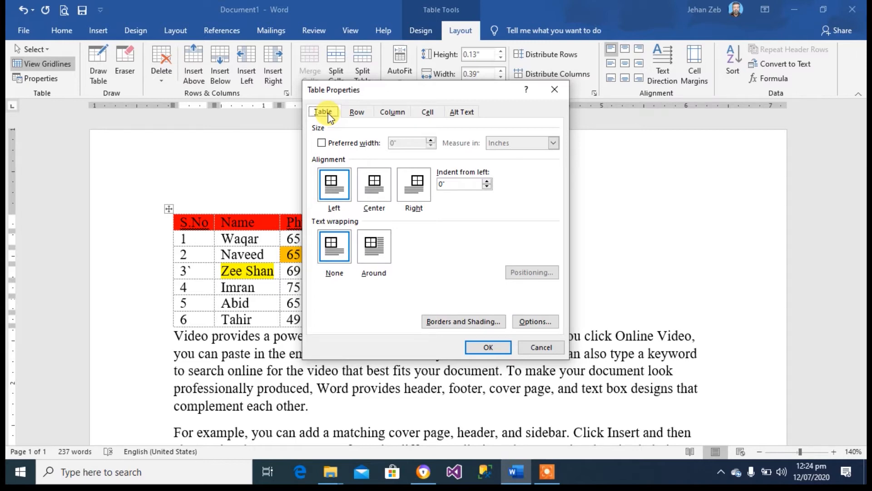
pyautogui.moveTo(404, 95); pyautogui.dragTo(506, 159)
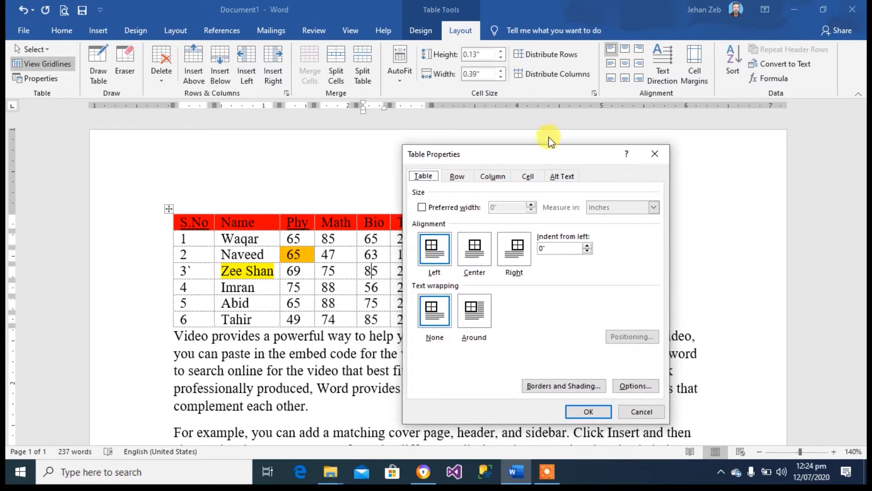
pyautogui.moveTo(550, 156); pyautogui.dragTo(577, 143)
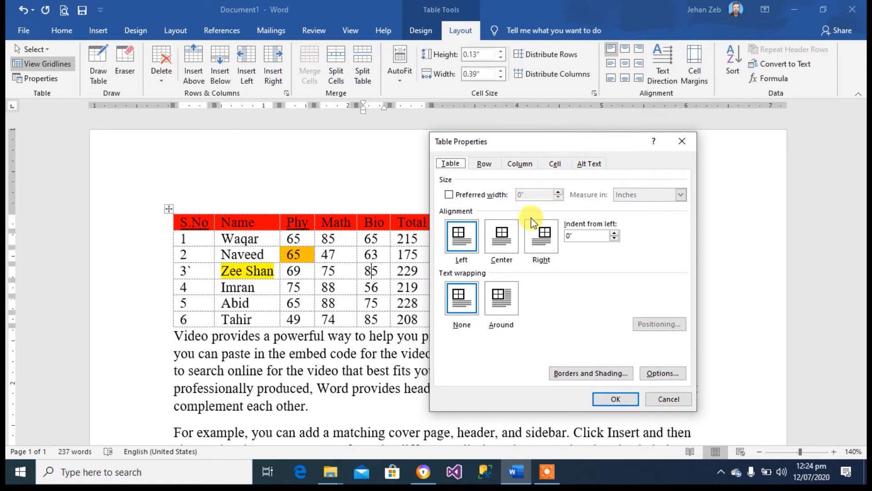
pyautogui.click(513, 233)
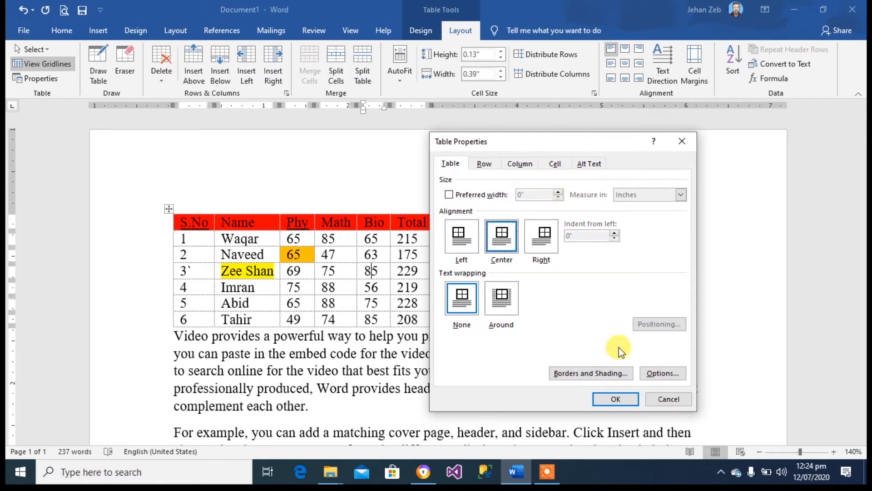
pyautogui.click(615, 396)
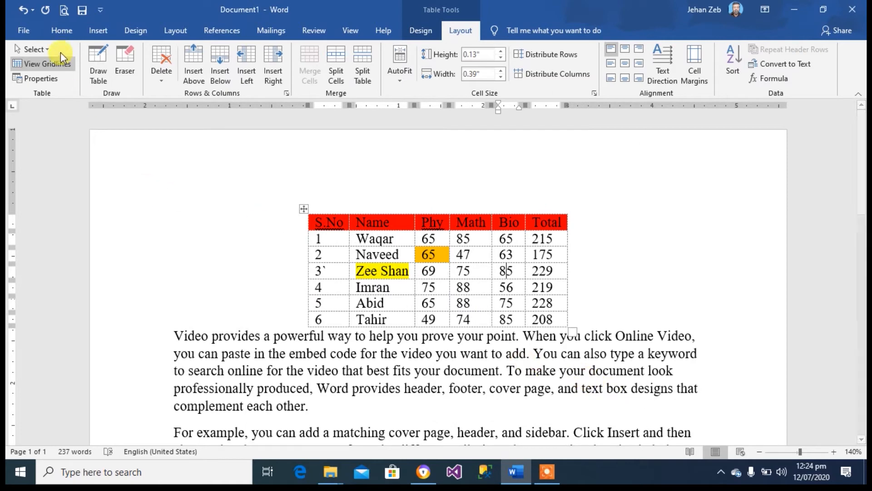
# - Change the marks table's alignment to Right in Table Properties
pyautogui.click(48, 76)
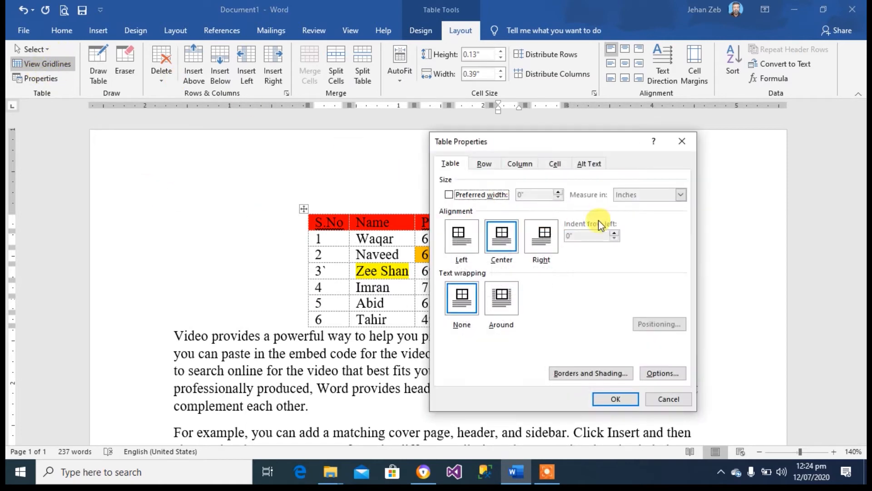
pyautogui.click(541, 234)
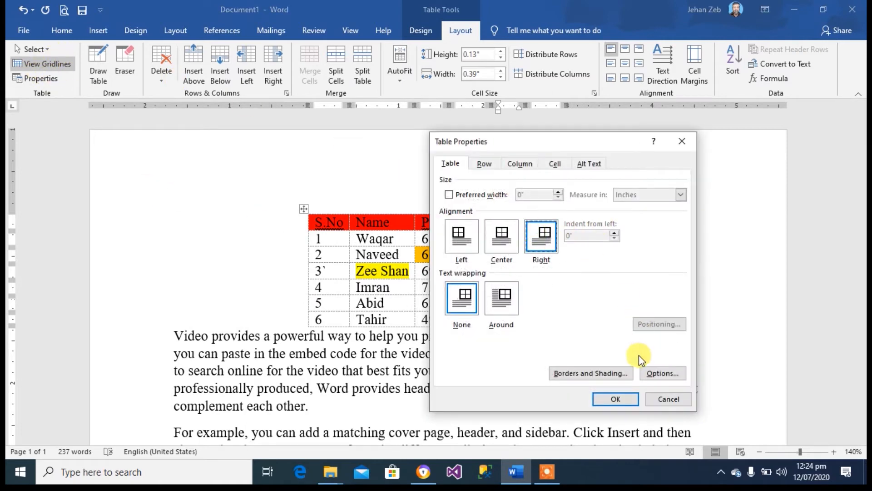
pyautogui.click(624, 402)
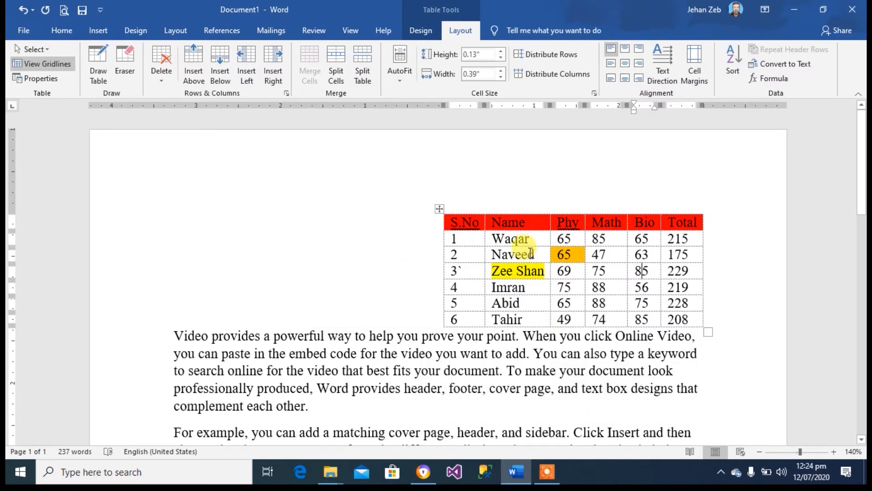
# - Set the marks table's alignment back to Left in Table Properties
pyautogui.click(53, 78)
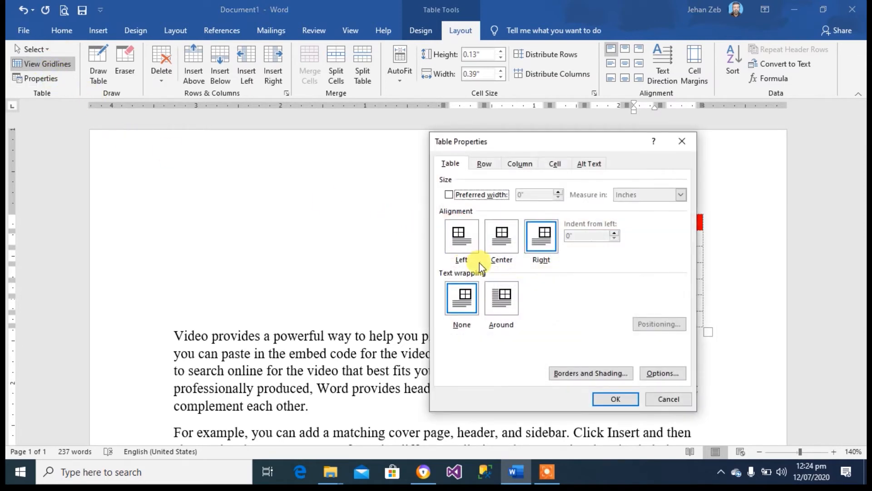
pyautogui.click(463, 245)
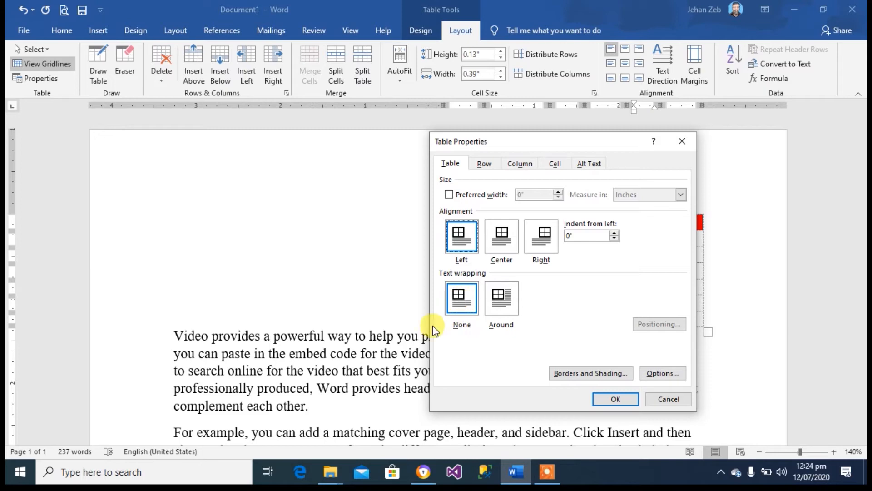
pyautogui.moveTo(557, 147); pyautogui.dragTo(352, 212)
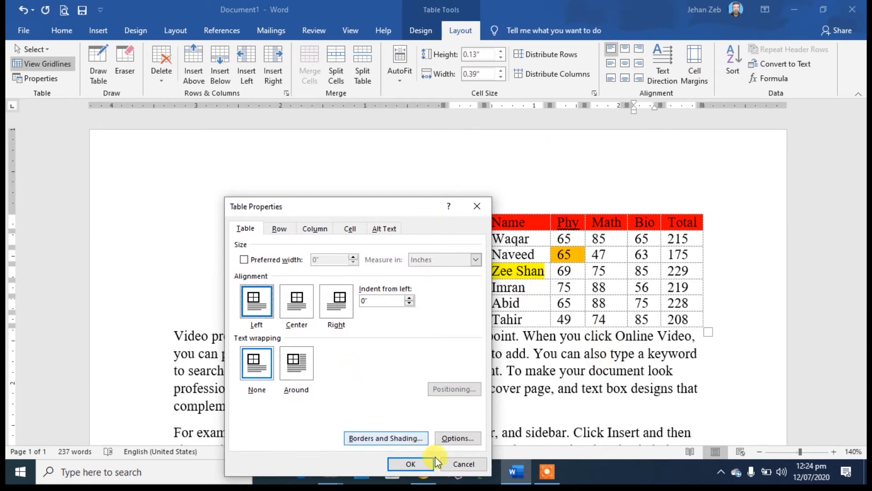
pyautogui.click(423, 464)
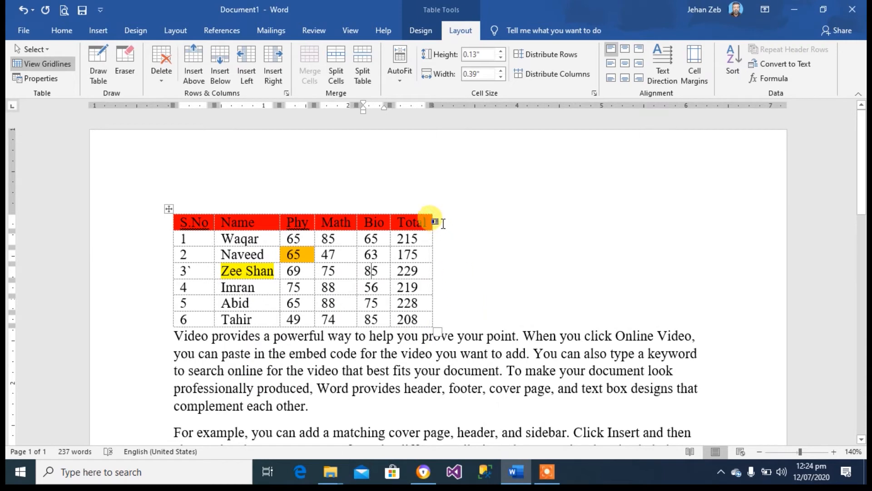
# - Set the marks table's text wrapping to Around in Table Properties, keeping Left alignment
pyautogui.click(36, 77)
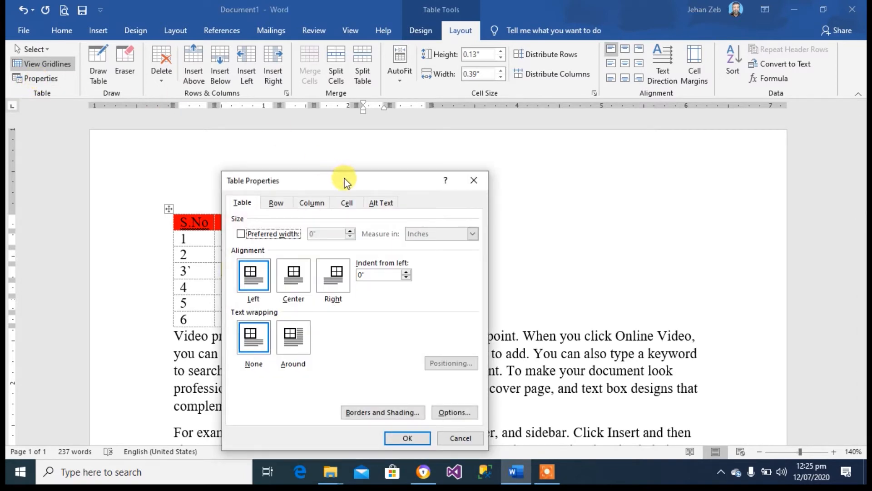
pyautogui.moveTo(343, 179); pyautogui.dragTo(342, 159)
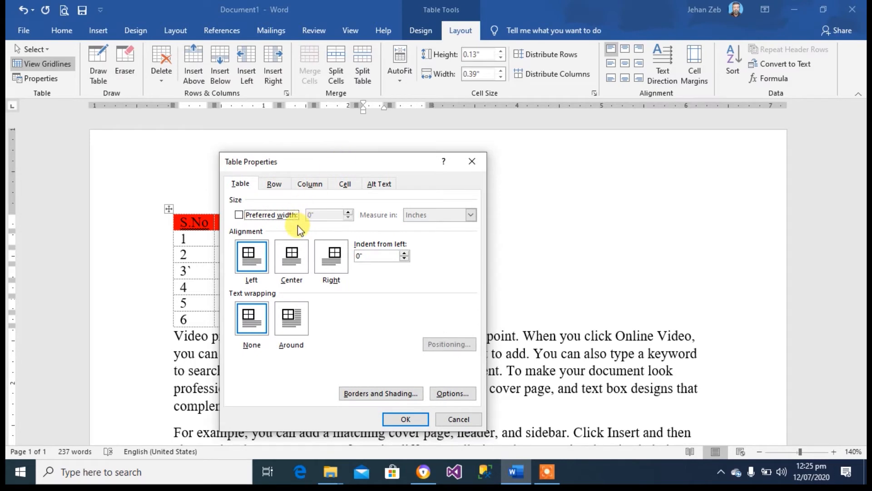
pyautogui.click(290, 327)
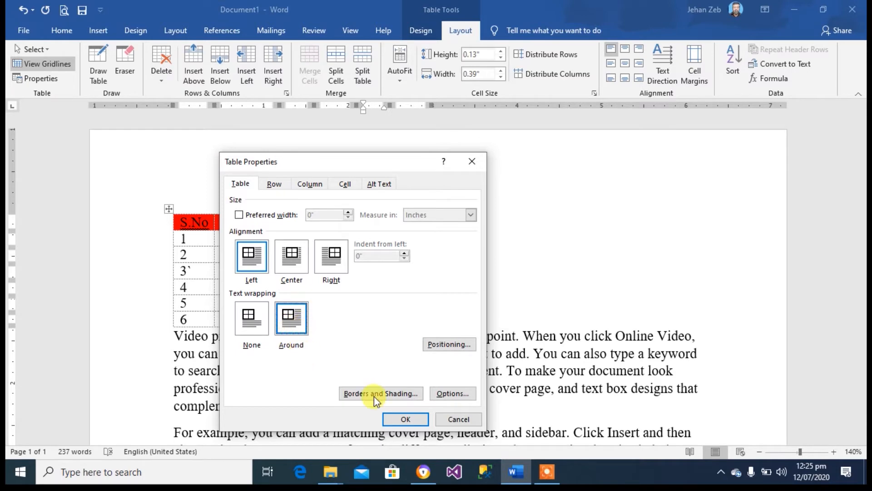
pyautogui.click(407, 421)
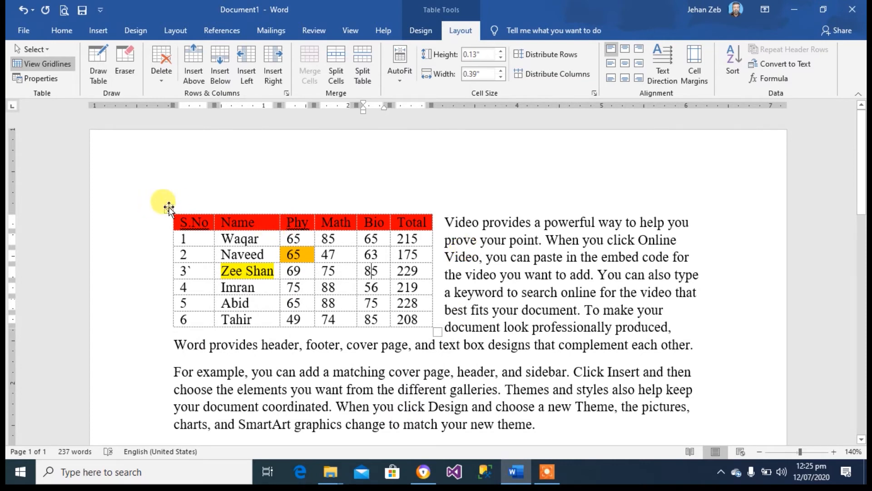
# - Move the wrapped marks table down into the middle of the sample paragraphs, then back to the page's upper left margin
pyautogui.moveTo(168, 209); pyautogui.dragTo(237, 262)
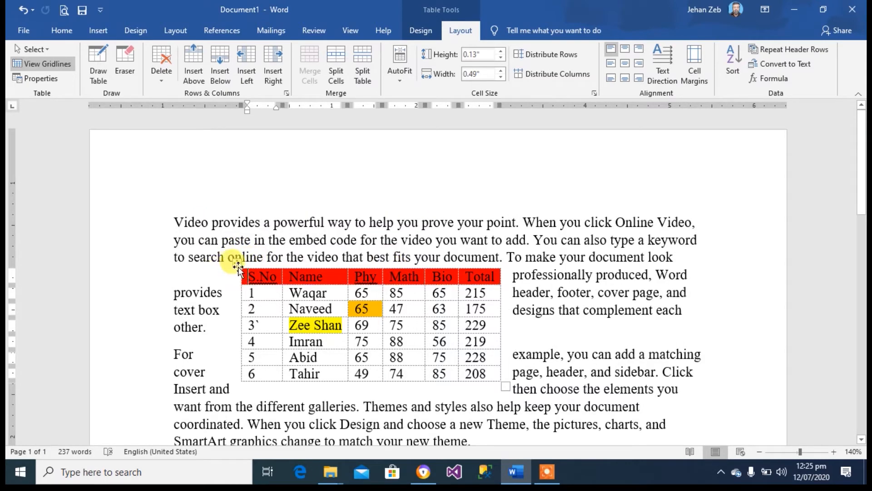
pyautogui.click(229, 257)
pyautogui.moveTo(230, 258); pyautogui.dragTo(173, 218)
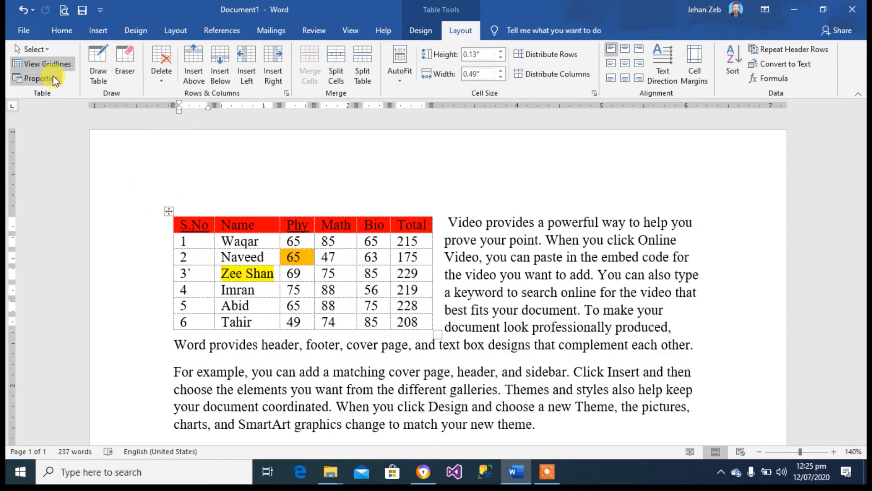
# - Set the marks table's text wrapping back to None in Table Properties
pyautogui.click(50, 78)
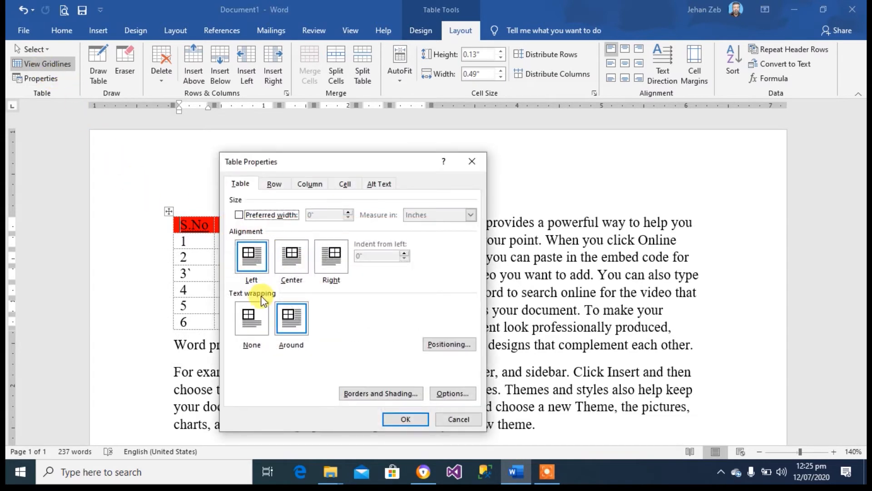
pyautogui.click(255, 321)
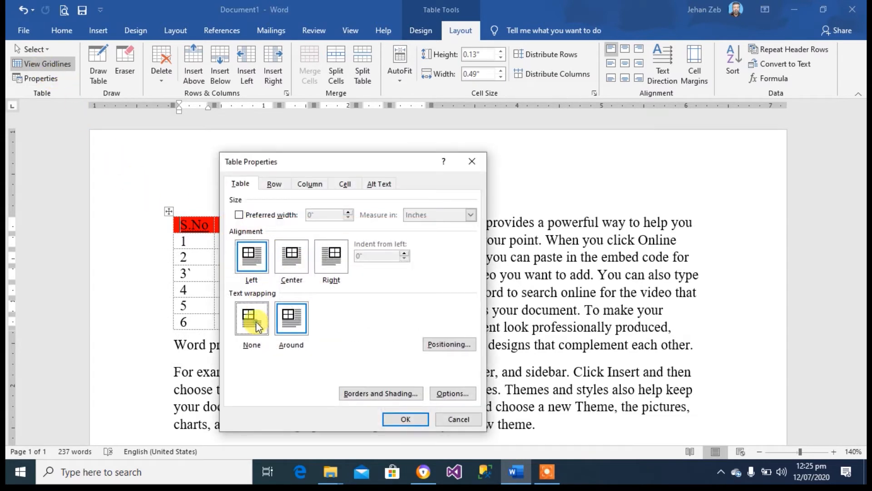
pyautogui.click(410, 421)
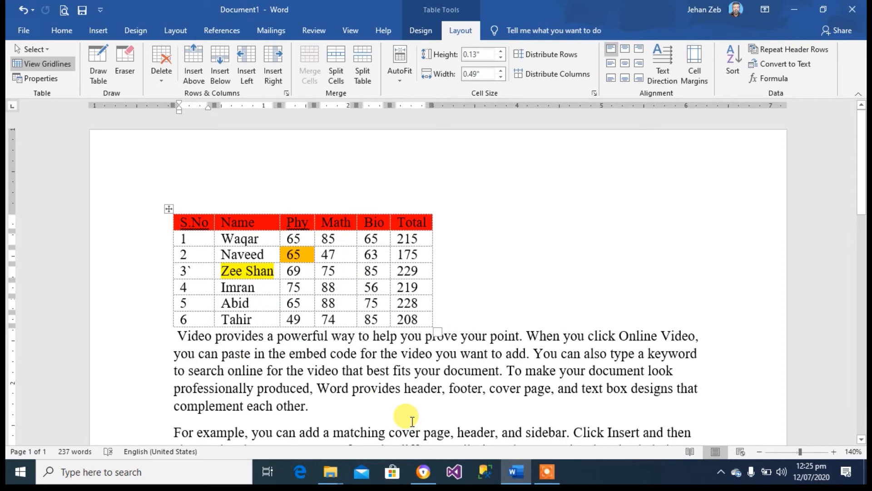
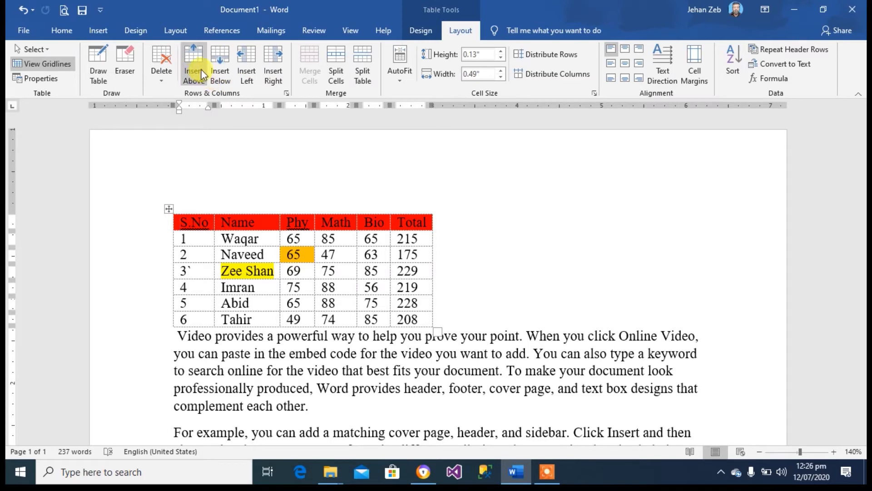
# - Insert a blank row above the S.No 2 row and another blank row below the S.No 4 row
pyautogui.click(239, 253)
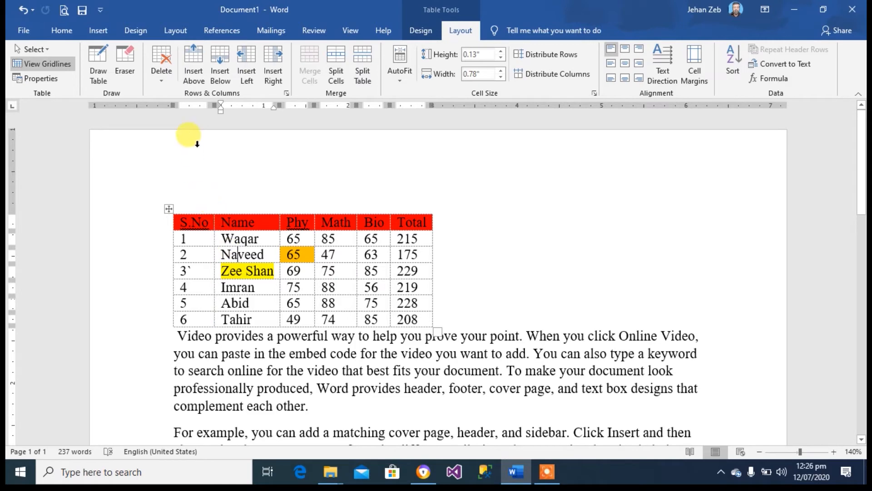
pyautogui.click(194, 61)
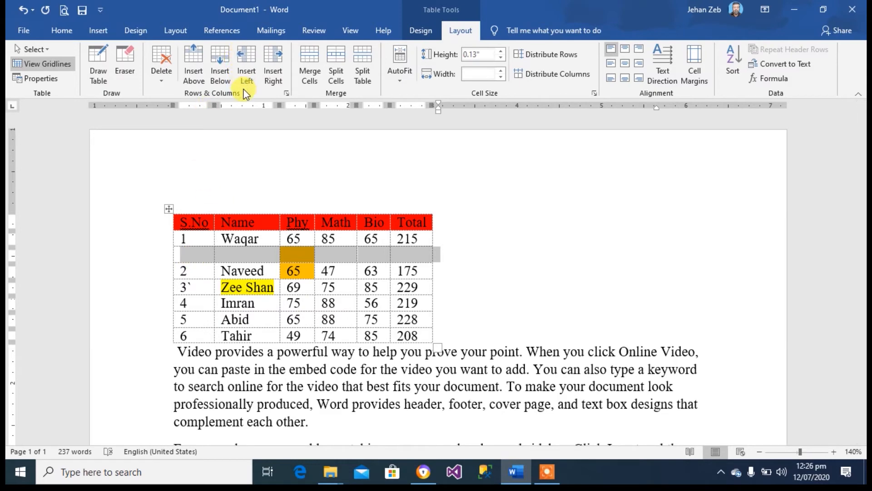
pyautogui.click(268, 303)
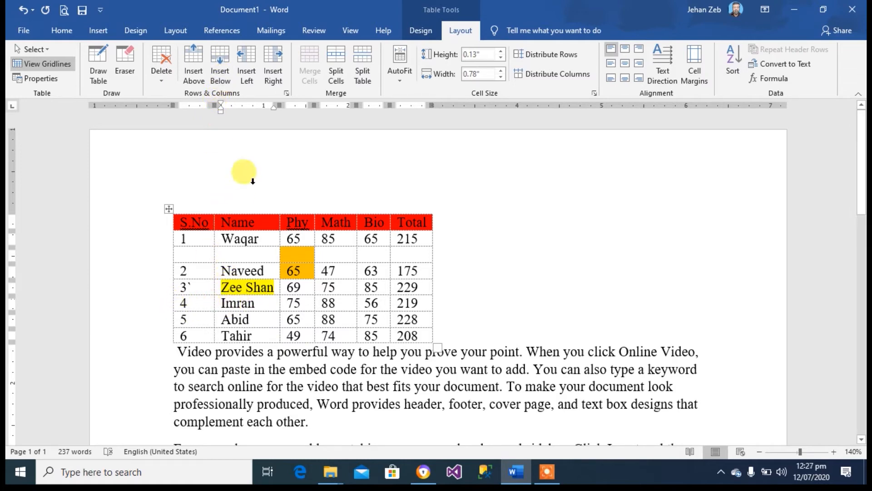
pyautogui.click(219, 55)
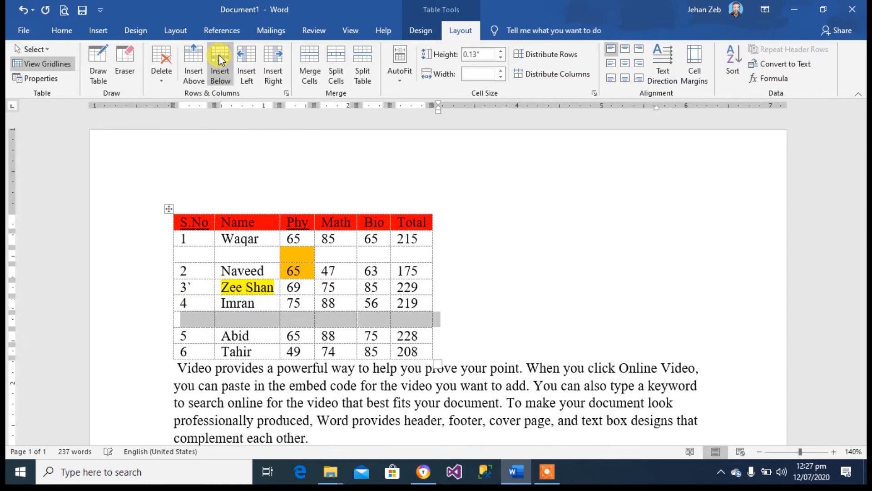
# - Insert a blank column before the Math column and another blank column after the Bio column
pyautogui.click(345, 274)
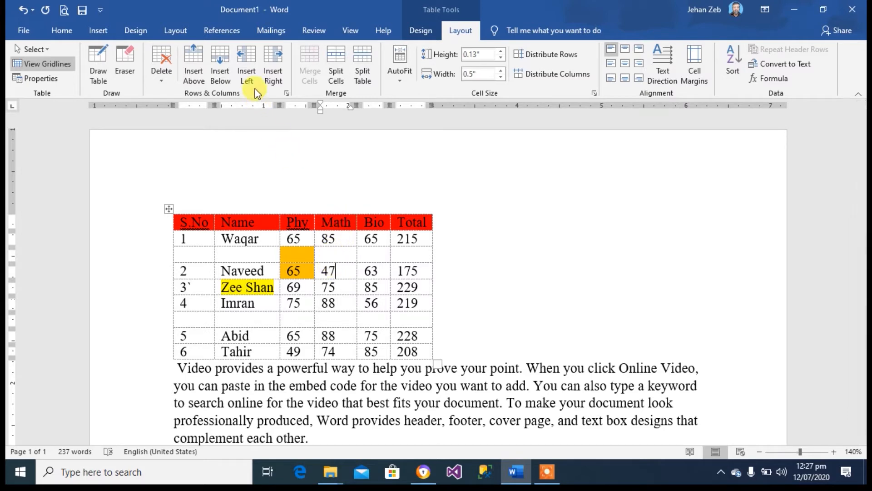
pyautogui.click(250, 63)
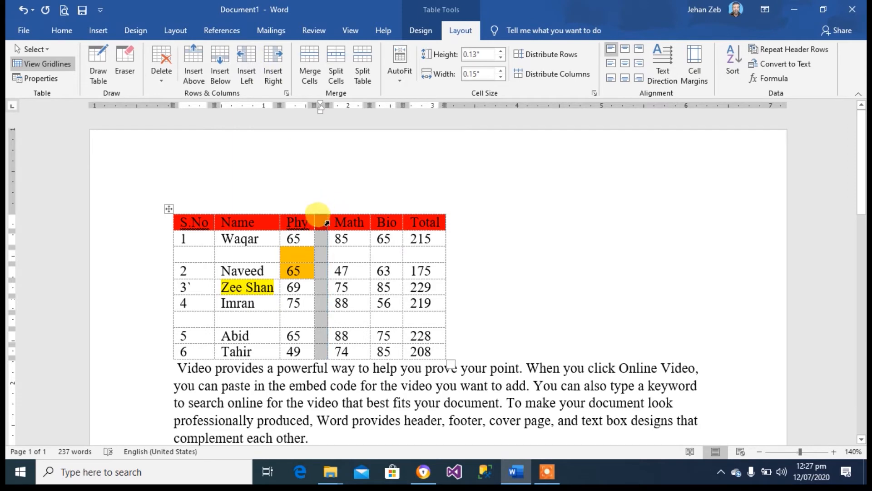
pyautogui.click(389, 271)
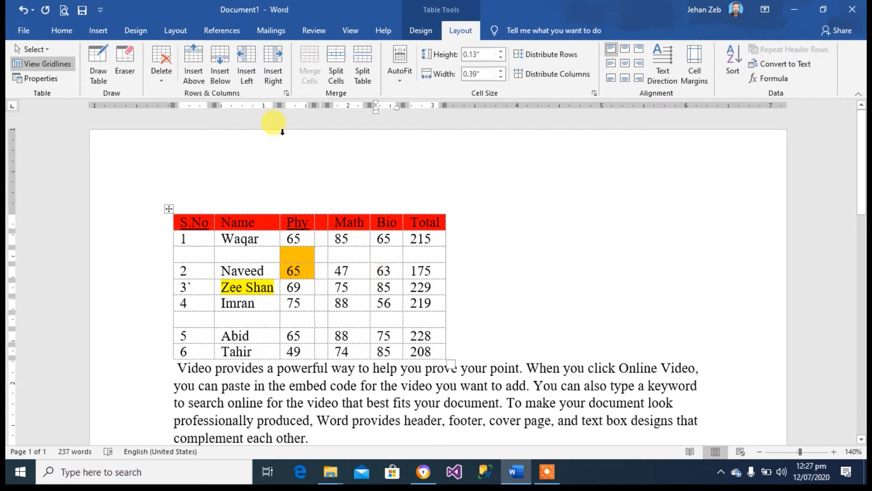
pyautogui.click(274, 58)
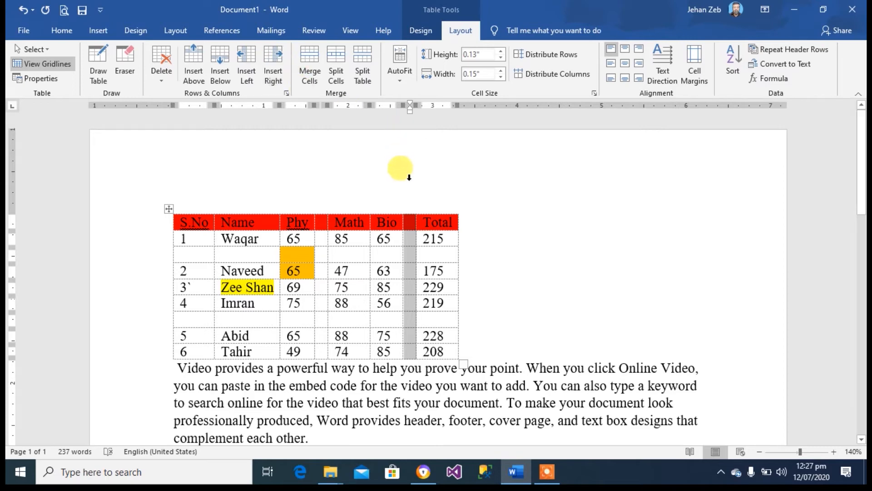
# - Delete the blank column between the Bio and Total columns
pyautogui.moveTo(408, 207)
pyautogui.click(410, 196)
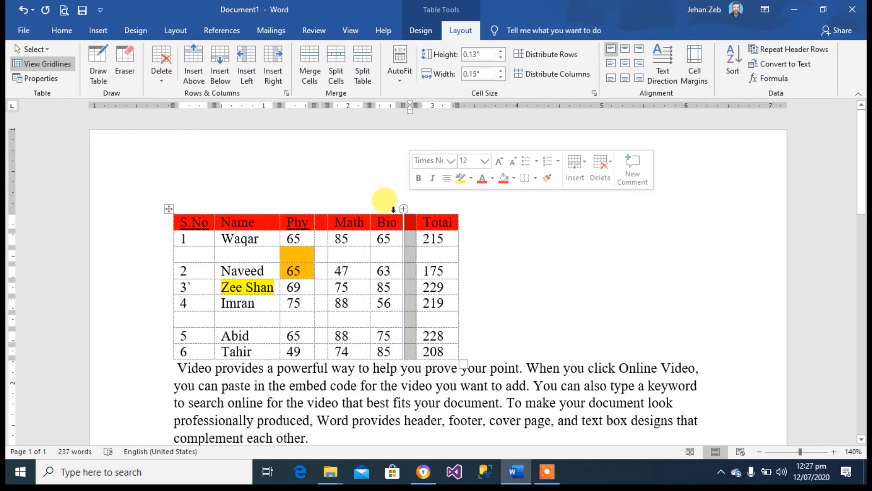
pyautogui.click(392, 210)
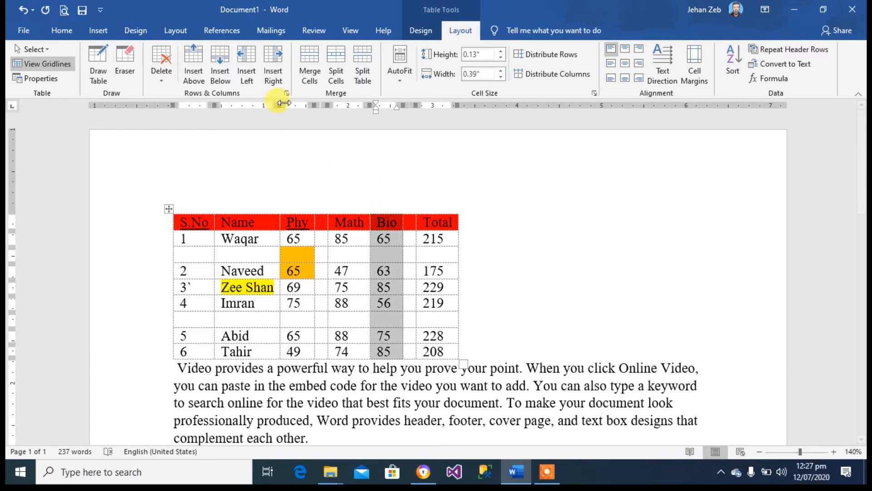
pyautogui.click(412, 208)
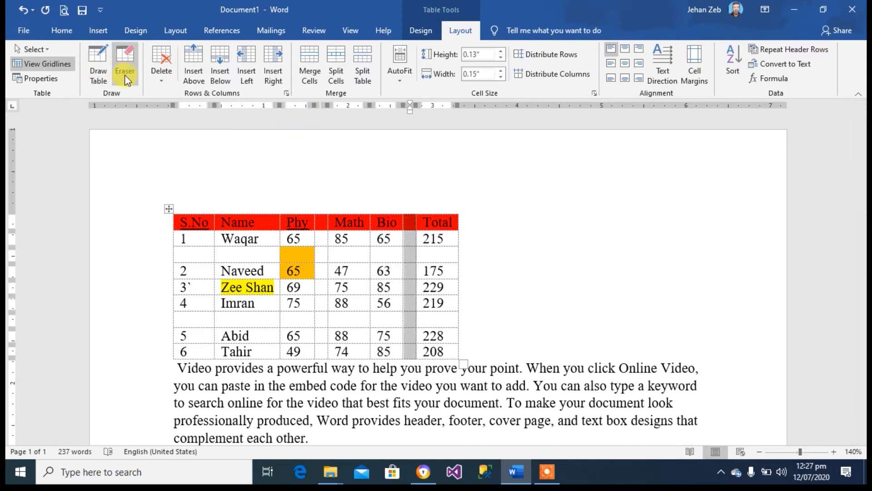
pyautogui.click(162, 56)
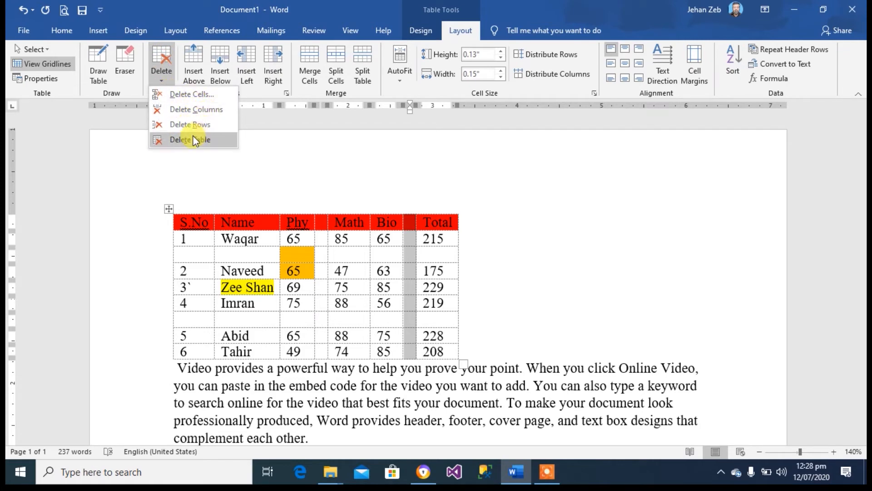
pyautogui.click(198, 109)
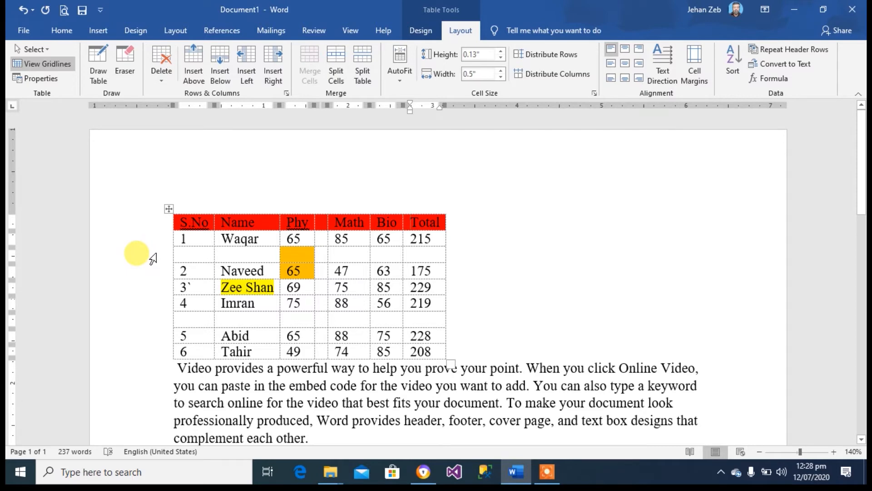
# - Delete the blank row above the S.No 2 row and the blank row below the S.No 4 row
pyautogui.click(239, 255)
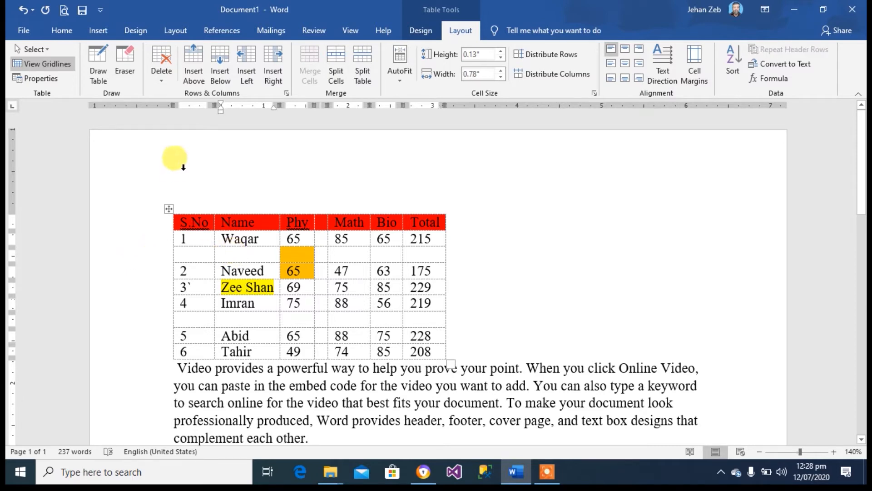
pyautogui.click(159, 80)
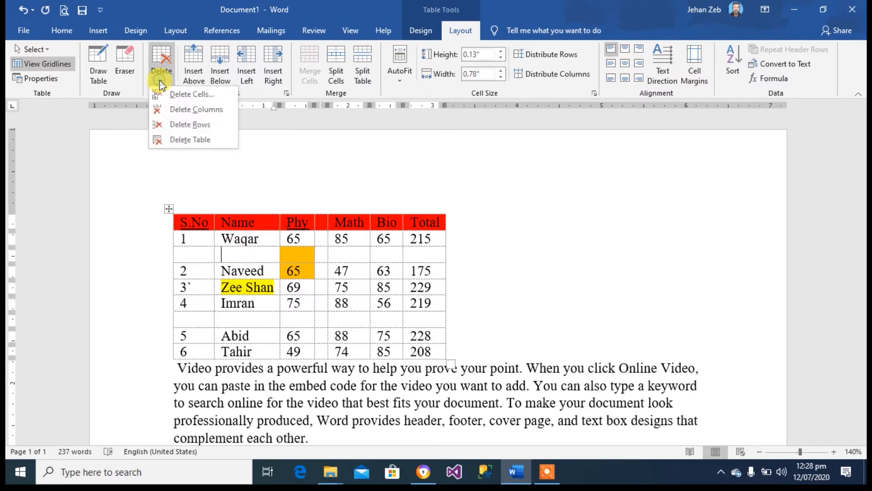
pyautogui.click(182, 127)
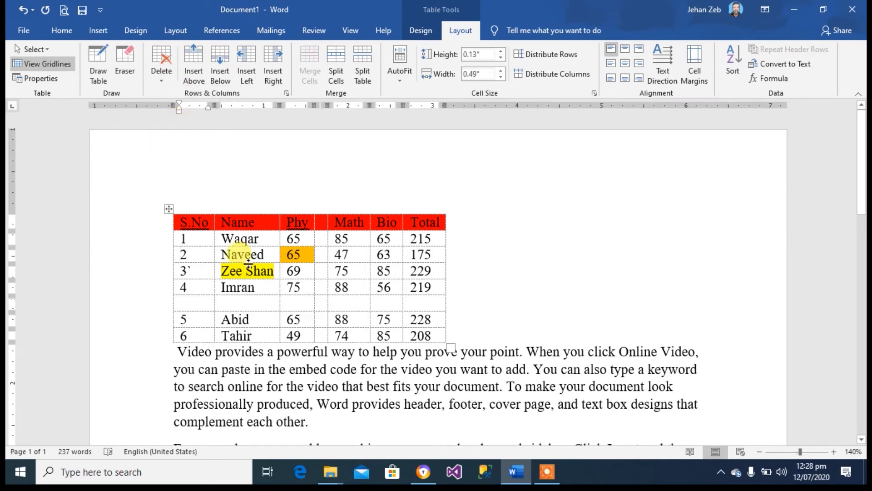
pyautogui.click(238, 301)
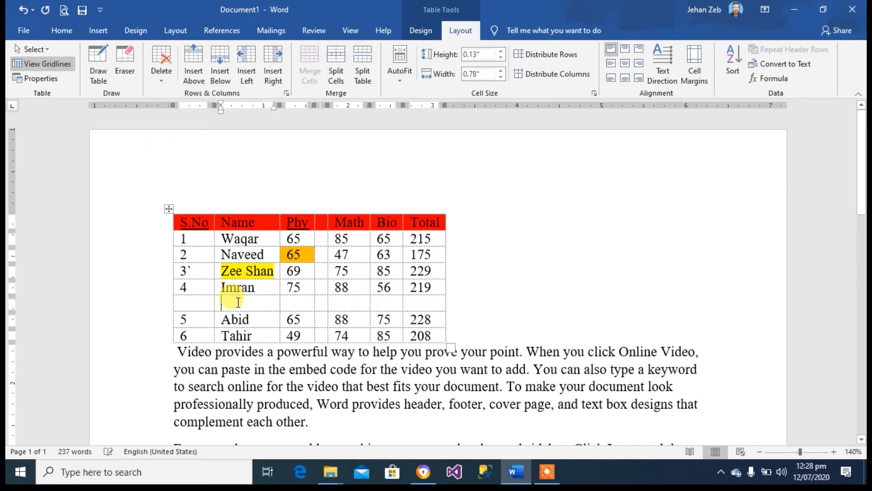
pyautogui.click(162, 80)
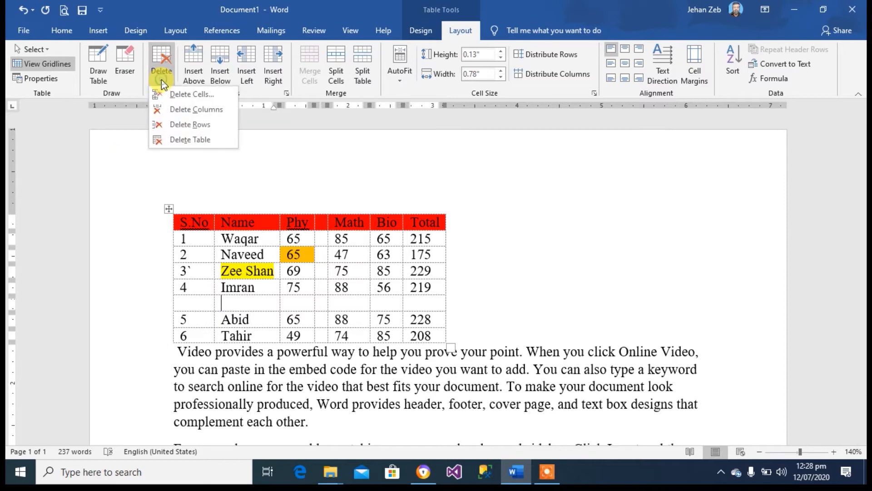
pyautogui.click(183, 125)
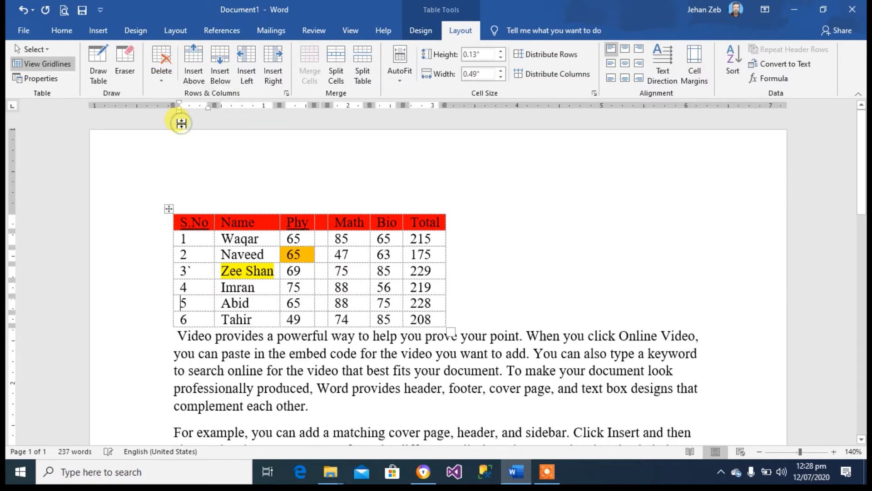
# - Delete the blank column between the Phy and Math columns
pyautogui.click(325, 254)
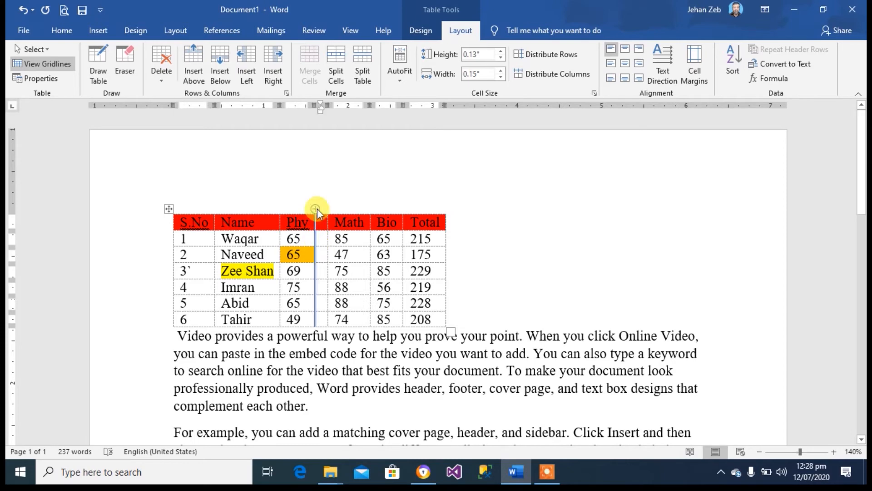
pyautogui.click(161, 73)
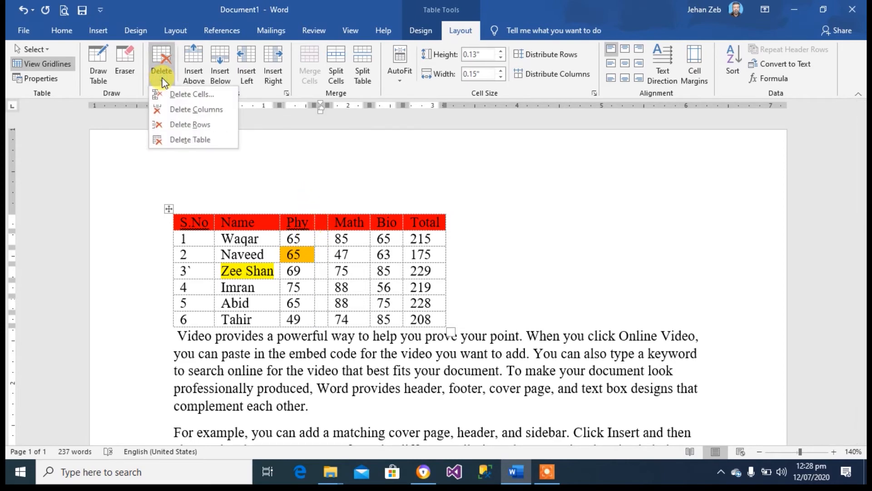
pyautogui.click(183, 110)
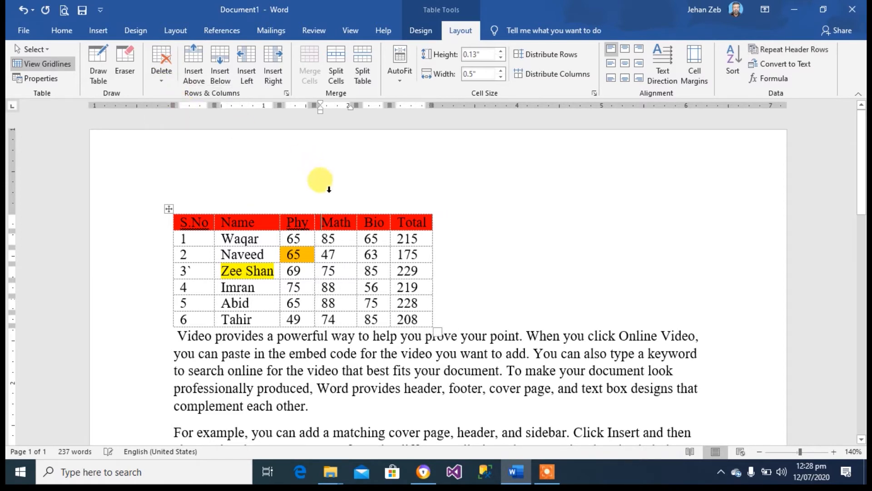
# - Insert a blank row above the table's header row
pyautogui.click(343, 250)
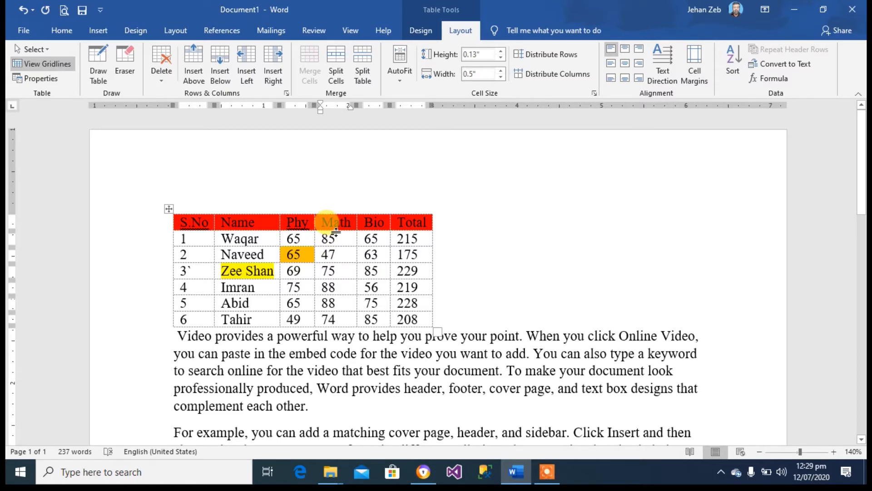
pyautogui.click(241, 222)
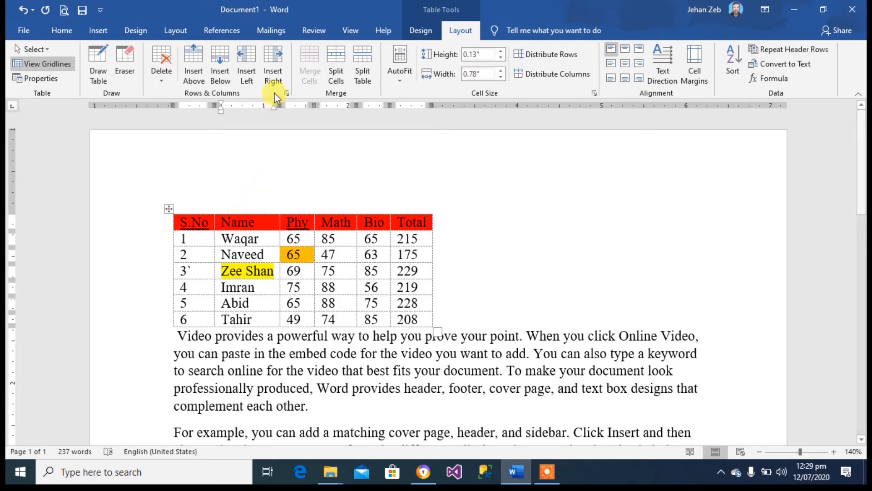
pyautogui.click(194, 61)
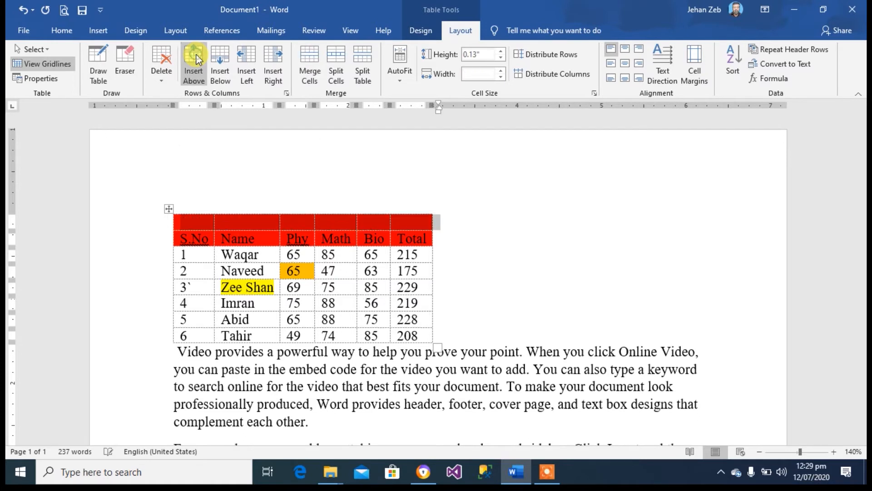
# - Merge the three blank cells above the Phy, Math and Bio headings into one cell
pyautogui.click(335, 221)
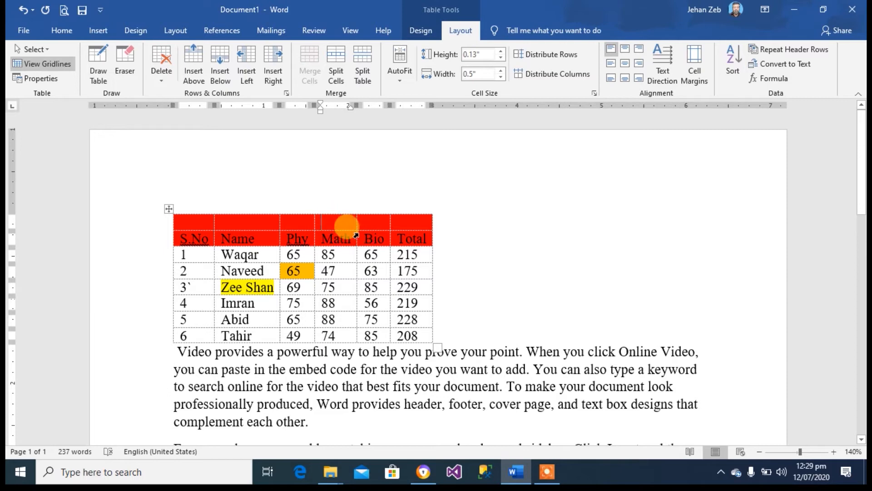
pyautogui.moveTo(303, 221); pyautogui.dragTo(358, 217)
pyautogui.click(300, 220)
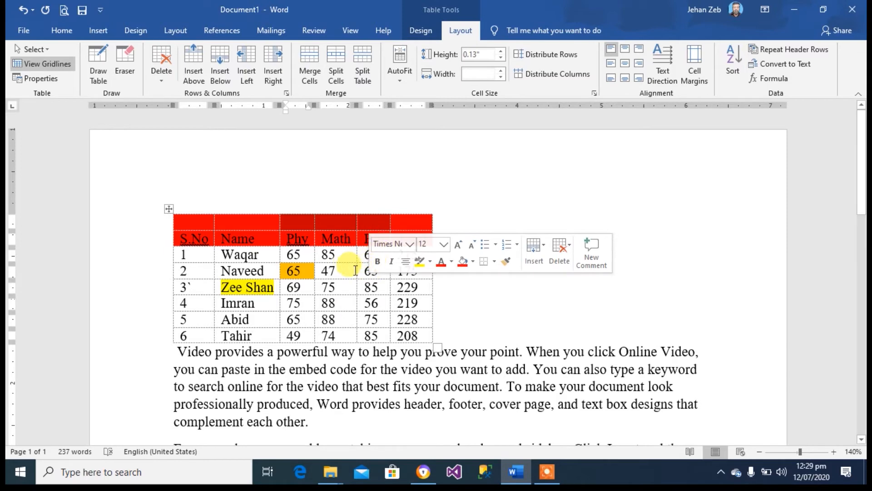
pyautogui.click(335, 271)
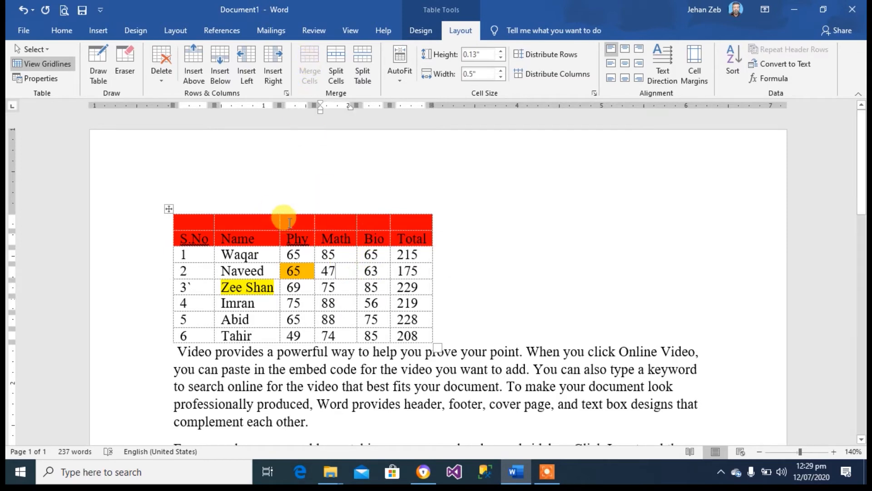
pyautogui.moveTo(288, 221); pyautogui.dragTo(366, 222)
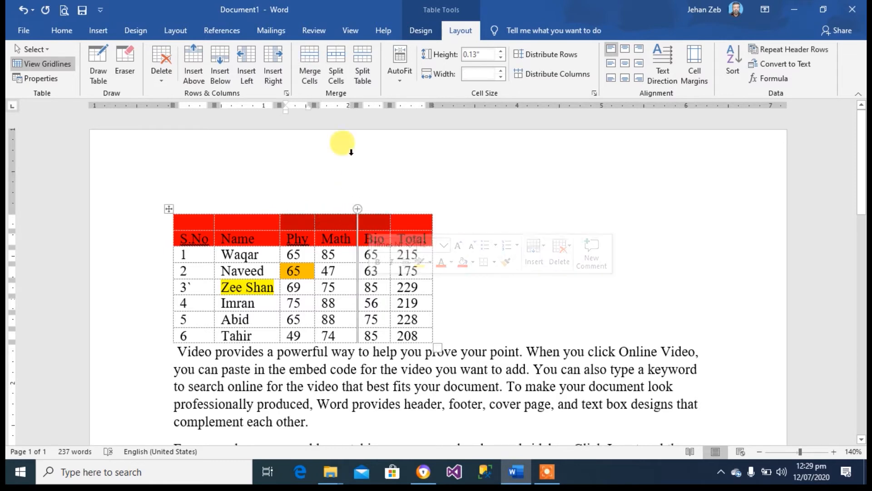
pyautogui.click(311, 57)
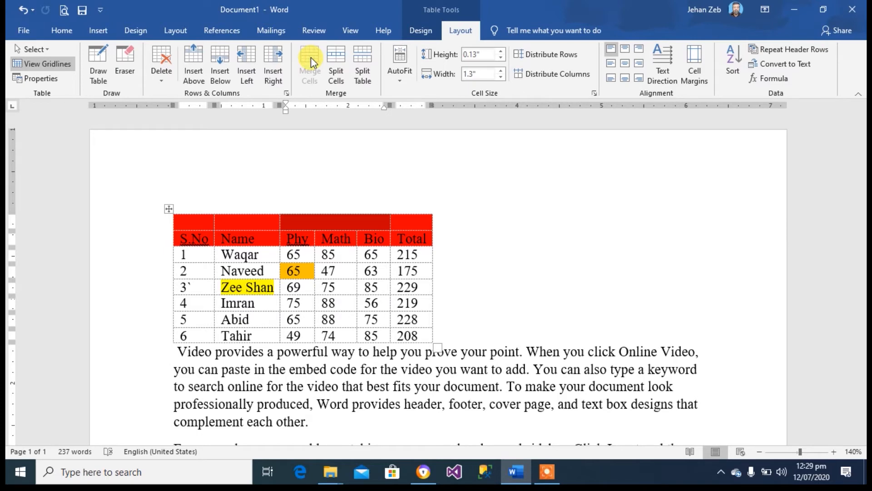
# - Enter the heading "Marks" in the merged cell above the subject columns
pyautogui.click(312, 222)
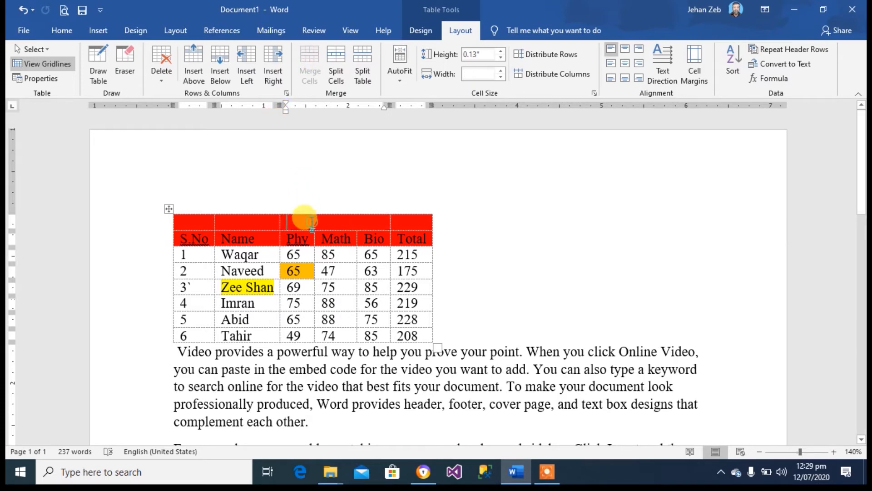
pyautogui.write('Marks')
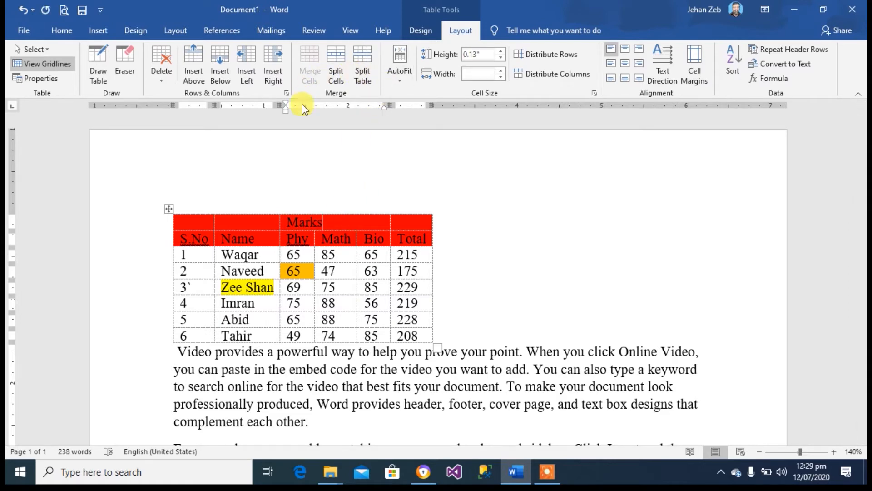
pyautogui.click(331, 237)
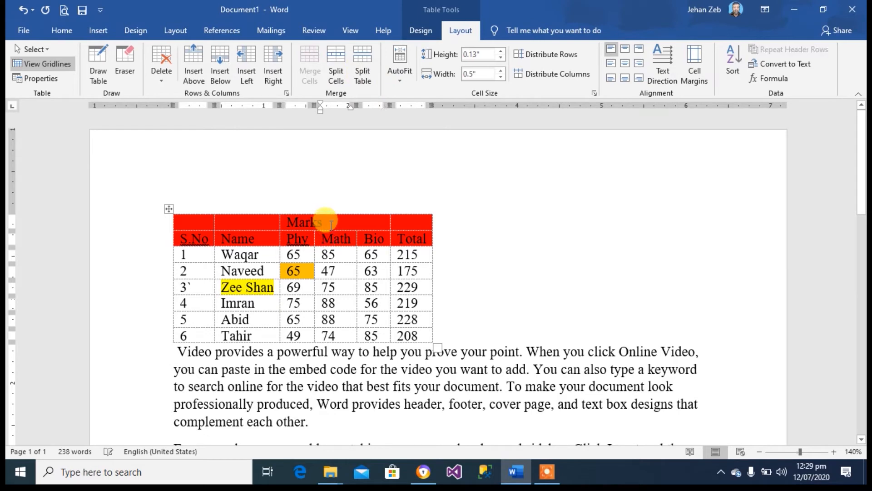
pyautogui.click(331, 224)
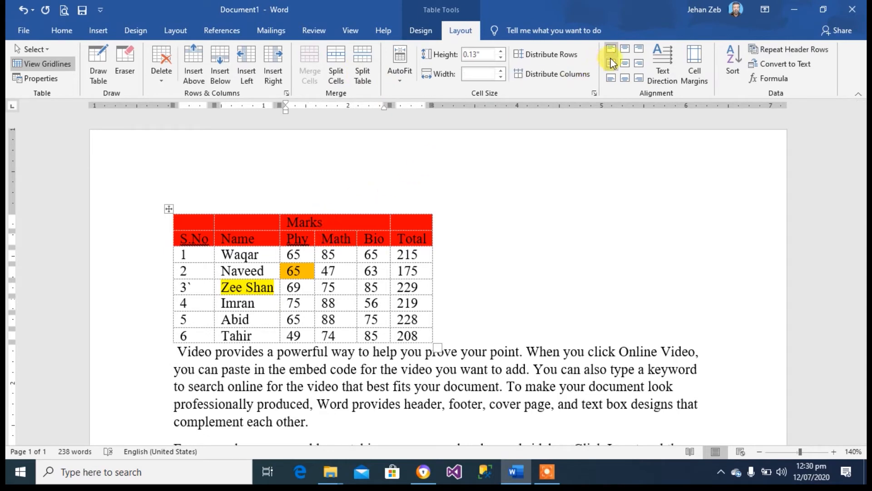
# - Centre the "Marks" heading horizontally and vertically in its merged cell
pyautogui.click(625, 63)
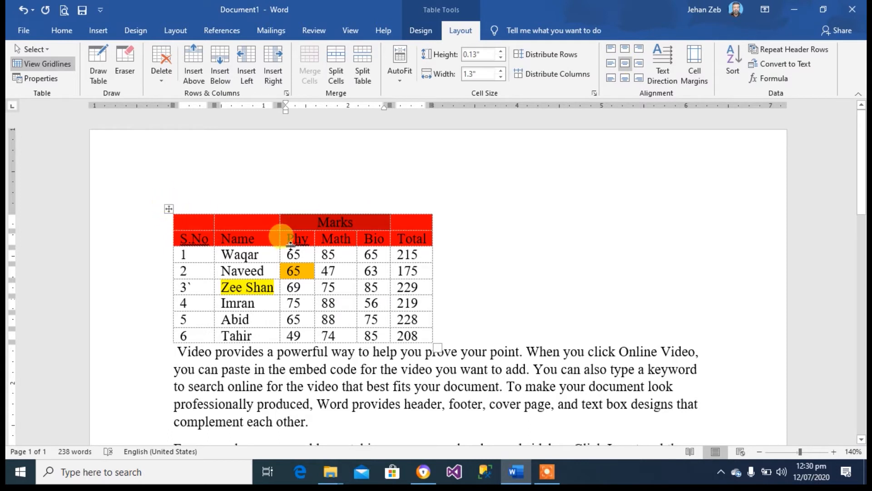
pyautogui.click(319, 226)
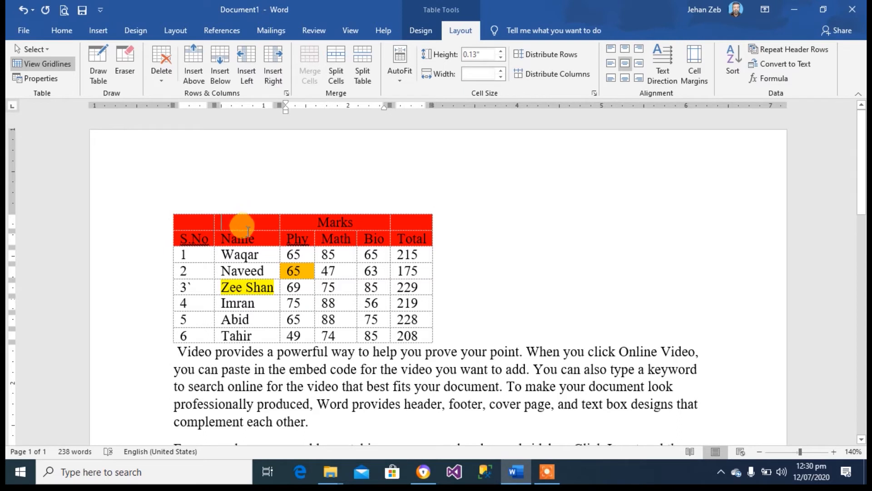
# - Merge the "Name" heading cell with the blank cell above it and centre the text both ways
pyautogui.moveTo(245, 222); pyautogui.dragTo(249, 238)
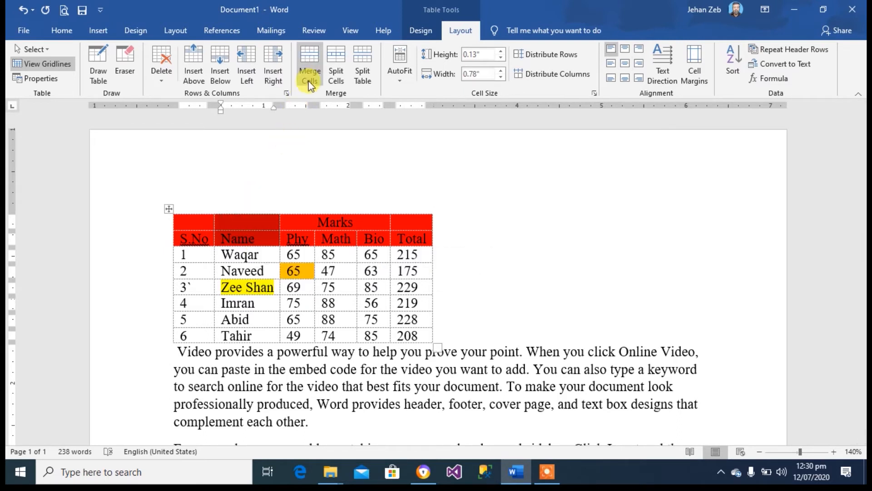
pyautogui.click(311, 65)
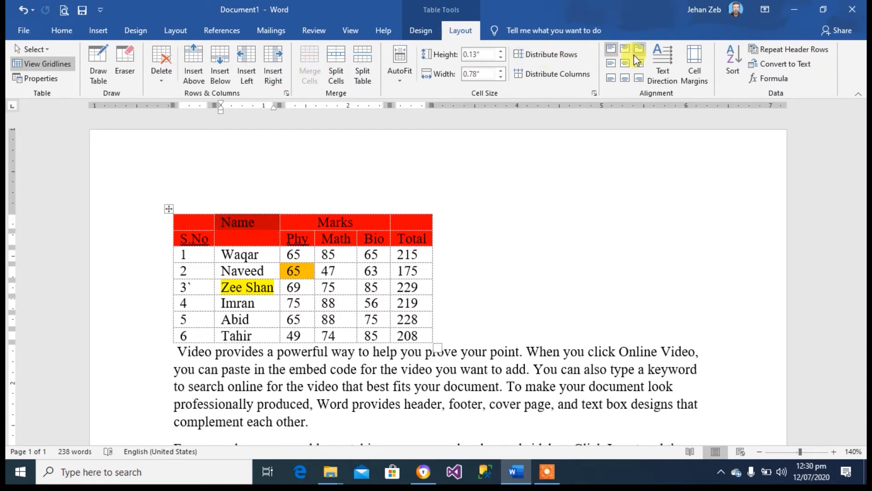
pyautogui.click(626, 64)
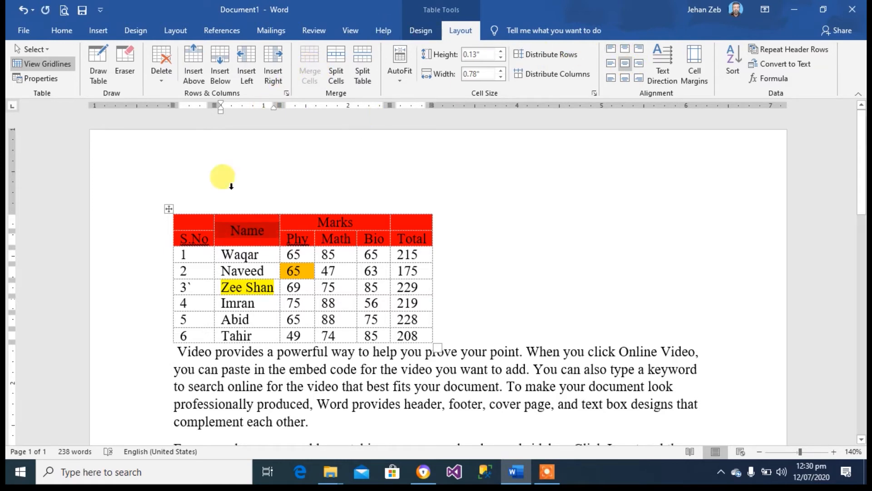
# - Merge the "S.No" heading cell with the blank cell above it and centre the text both ways
pyautogui.moveTo(200, 222); pyautogui.dragTo(199, 237)
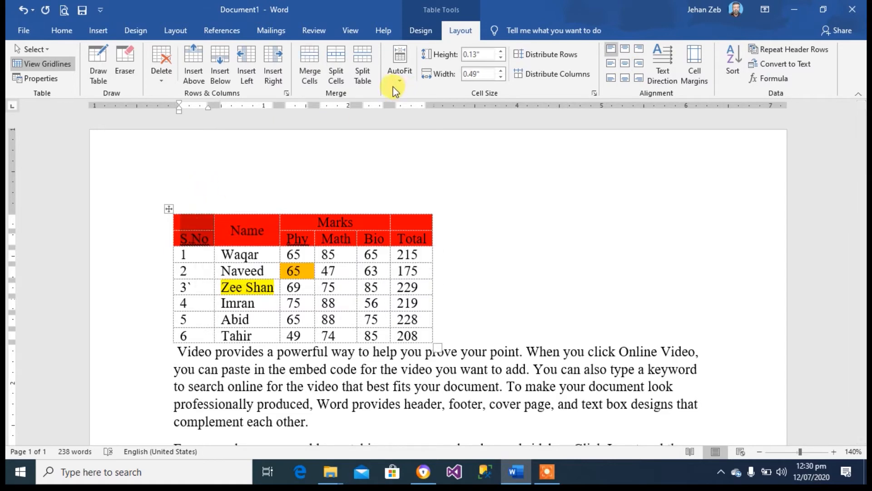
pyautogui.click(312, 62)
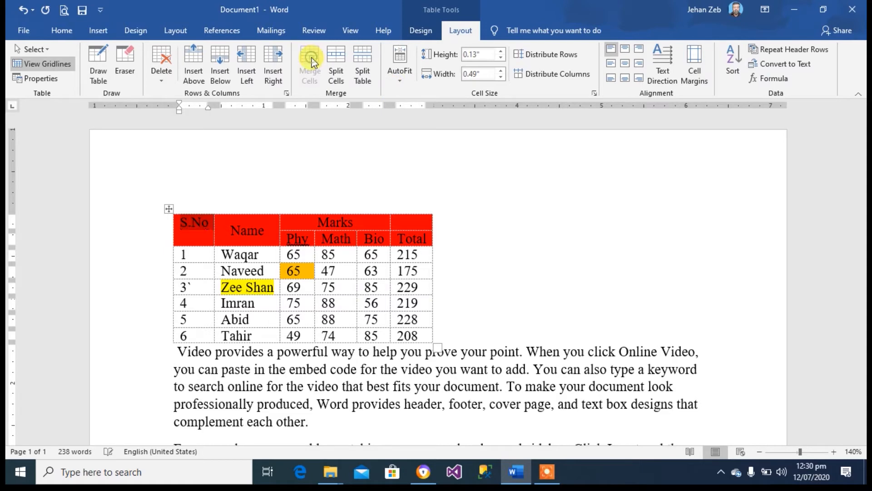
pyautogui.click(625, 63)
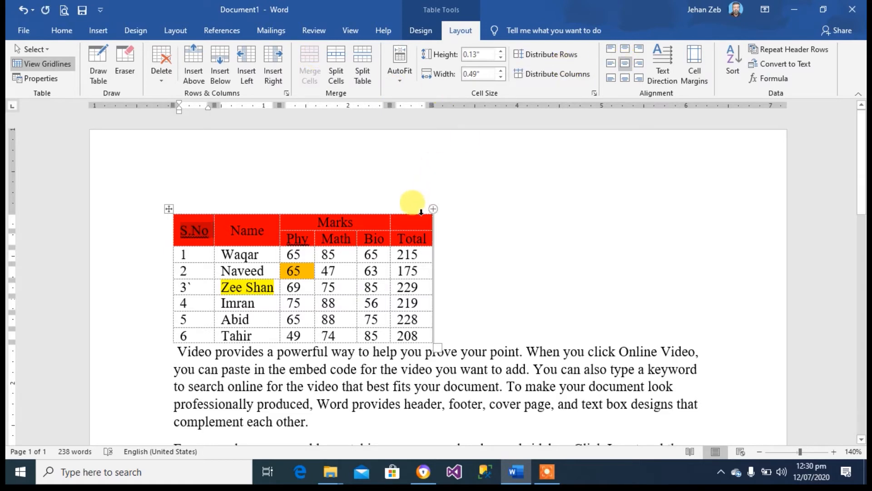
# - Merge the "Total" heading cell with the blank cell above it and centre the text both ways
pyautogui.moveTo(413, 222)
pyautogui.mouseDown()
pyautogui.moveTo(404, 228)
pyautogui.moveTo(411, 237)
pyautogui.mouseUp()
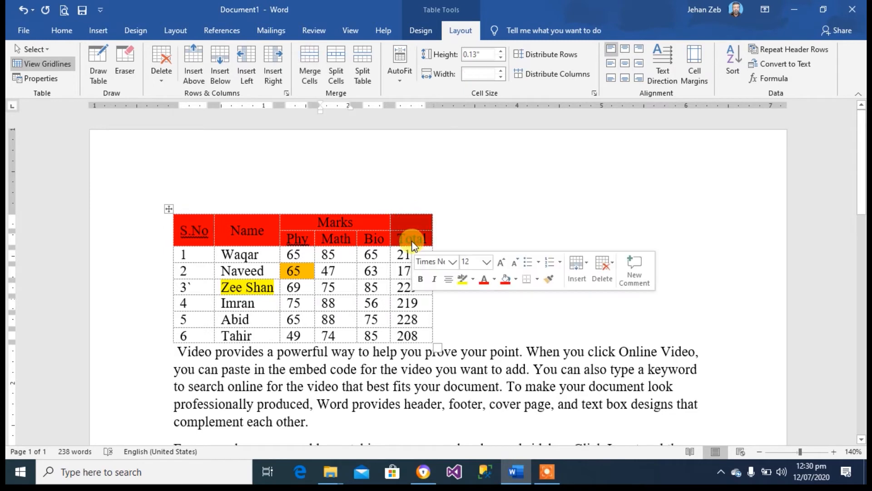
pyautogui.click(308, 54)
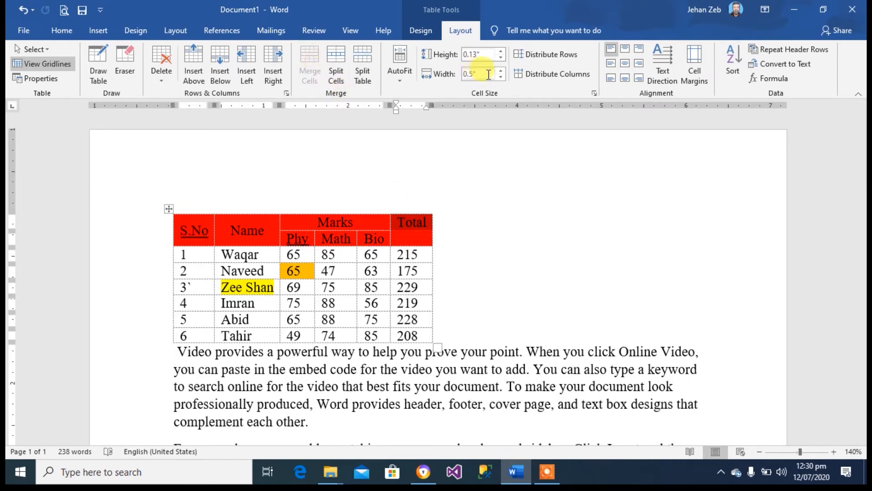
pyautogui.click(624, 64)
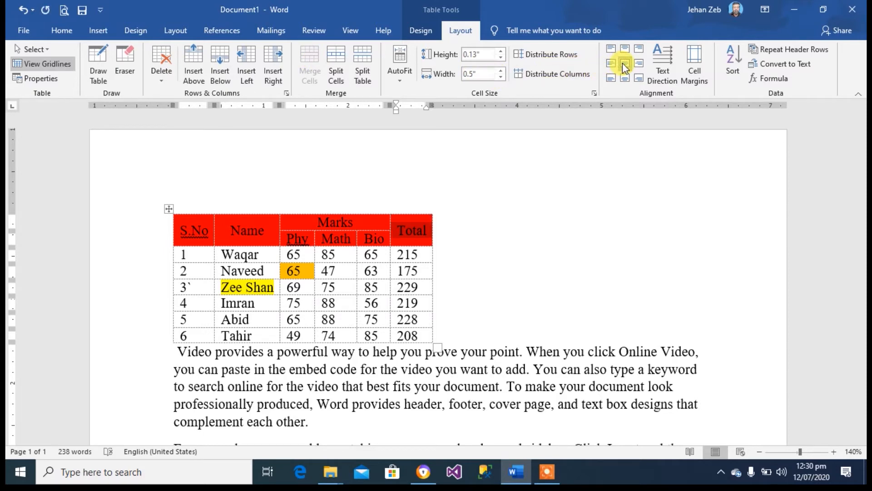
pyautogui.click(327, 272)
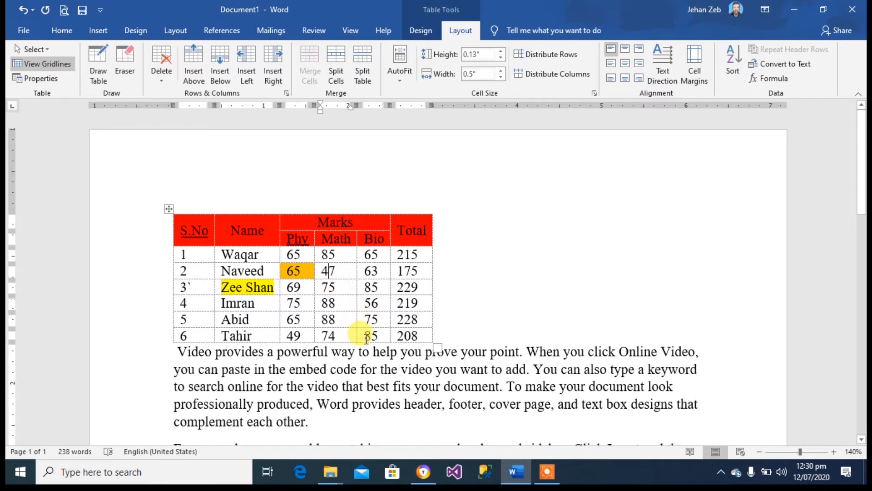
# - Advance cell by cell from row 4 past the table's last cell to add a blank row at the end
pyautogui.click(423, 335)
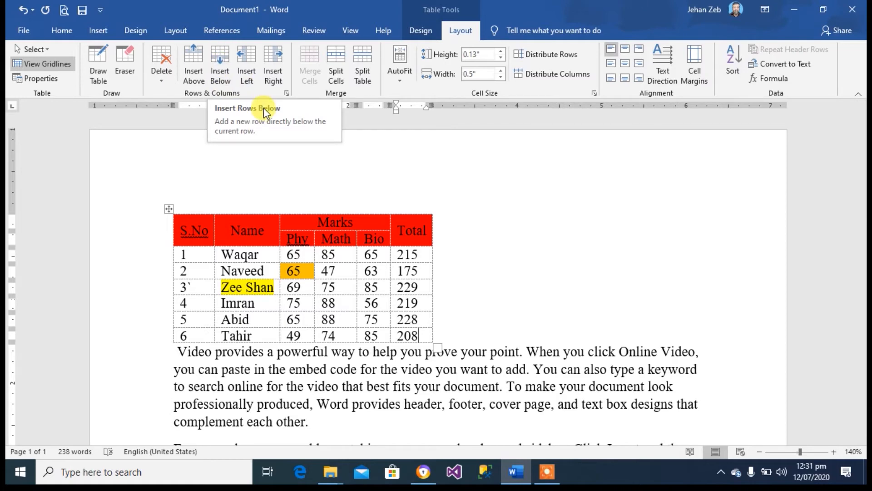
pyautogui.click(263, 300)
pyautogui.press('Tab')
pyautogui.press('Tab')
pyautogui.press('Tab')
pyautogui.press('Tab')
pyautogui.press('Tab')
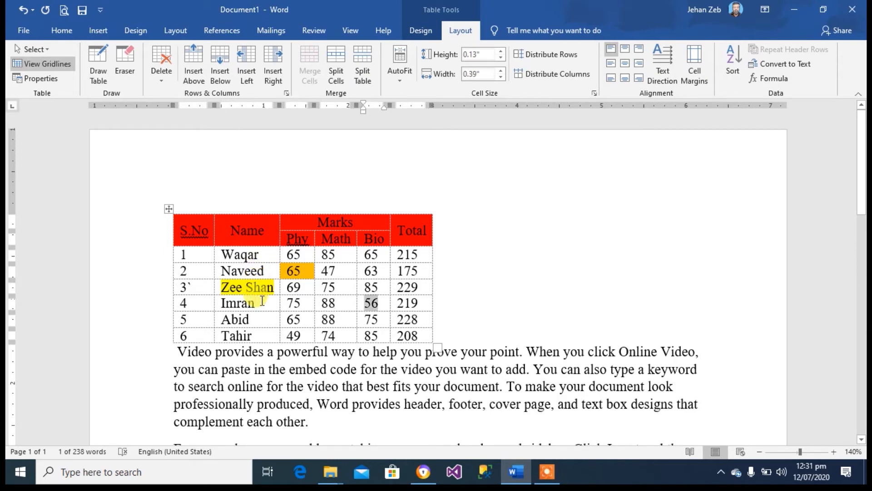
pyautogui.press('Tab')
pyautogui.press('Tab')
pyautogui.press('Tab')
pyautogui.press('Tab')
pyautogui.press('Tab')
pyautogui.press('Tab')
pyautogui.press('Tab')
pyautogui.press('Tab')
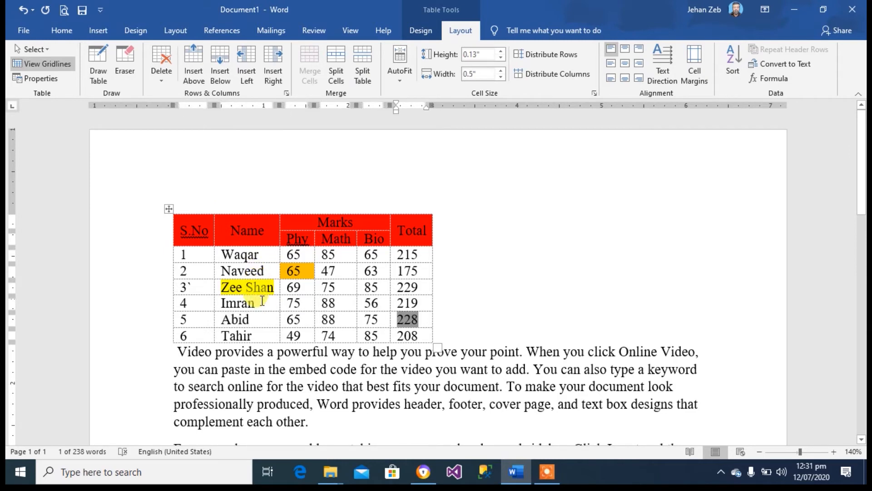
pyautogui.press('Tab')
pyautogui.press('Tab')
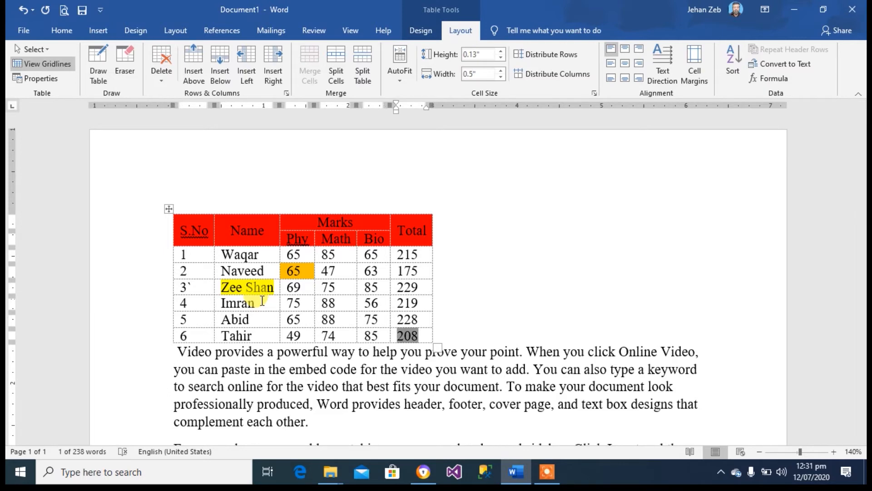
pyautogui.press('Tab')
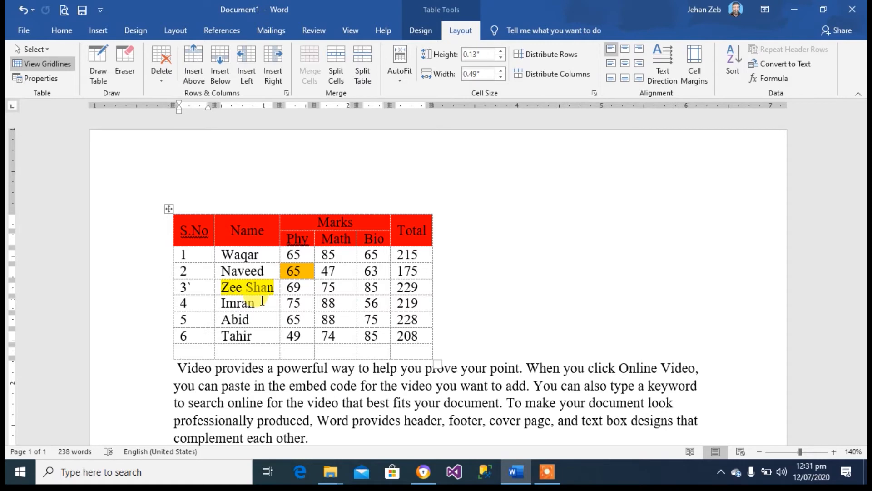
# - Enter 6 in the new last row's first cell and merge that cell with the blank Name cell beside it
pyautogui.write('6')
pyautogui.press('Tab')
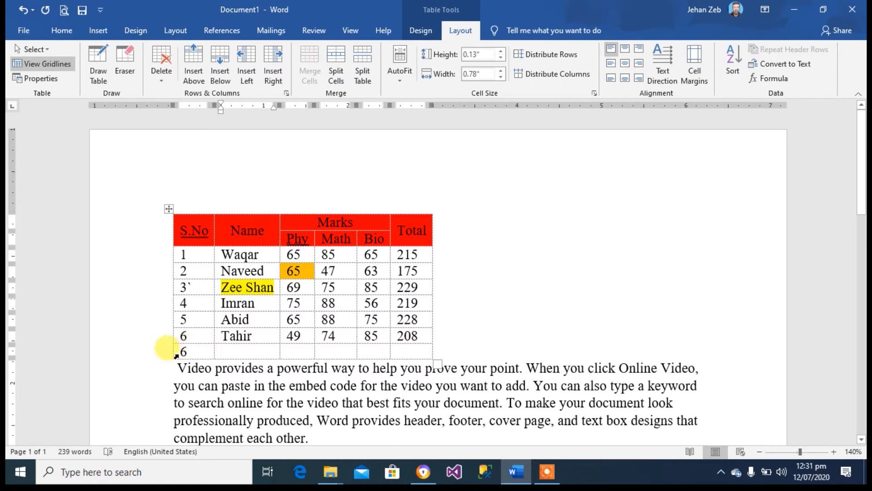
pyautogui.moveTo(176, 354); pyautogui.dragTo(236, 352)
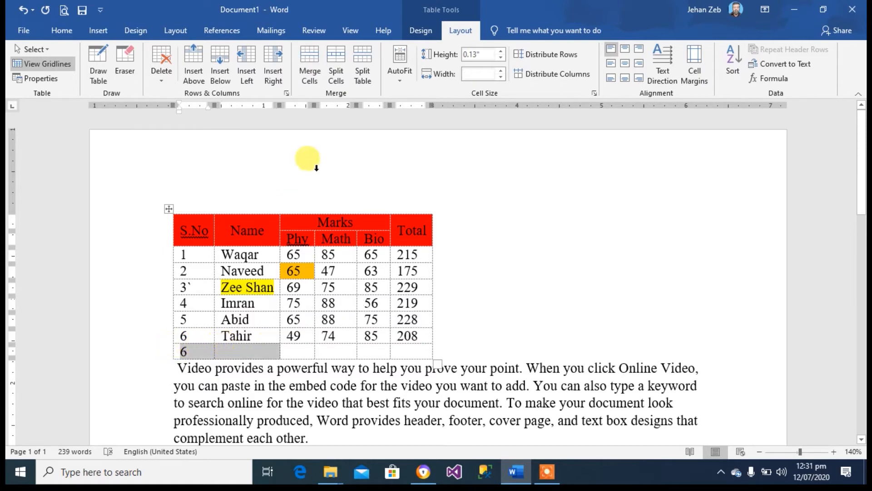
pyautogui.click(309, 63)
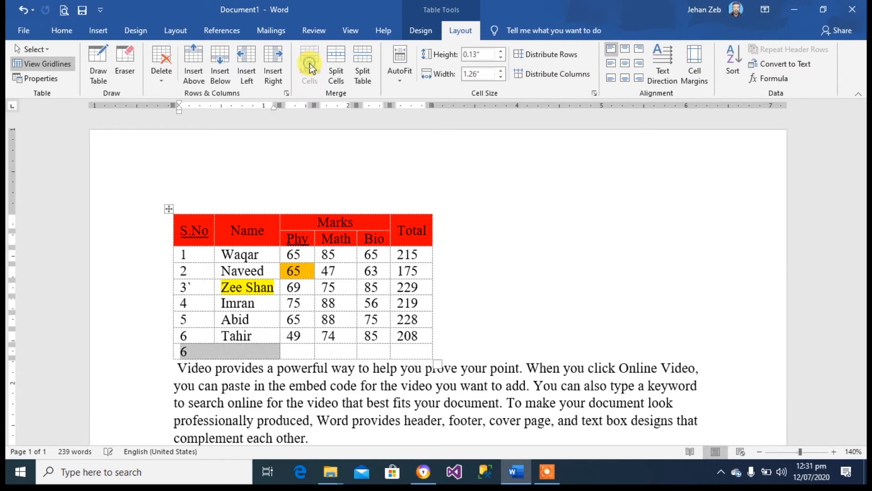
# - Replace the merged cell's content in the last row with "Total" and centre it both ways
pyautogui.click(222, 353)
pyautogui.press('BackSpace')
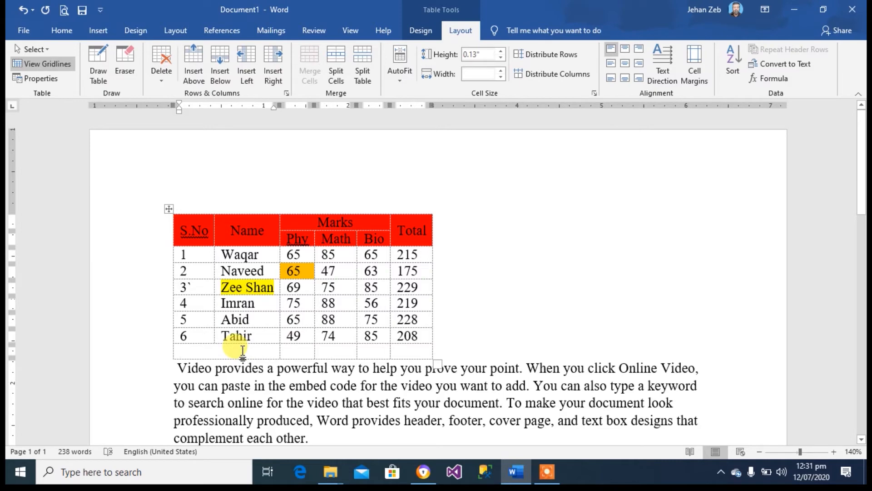
pyautogui.write('Total')
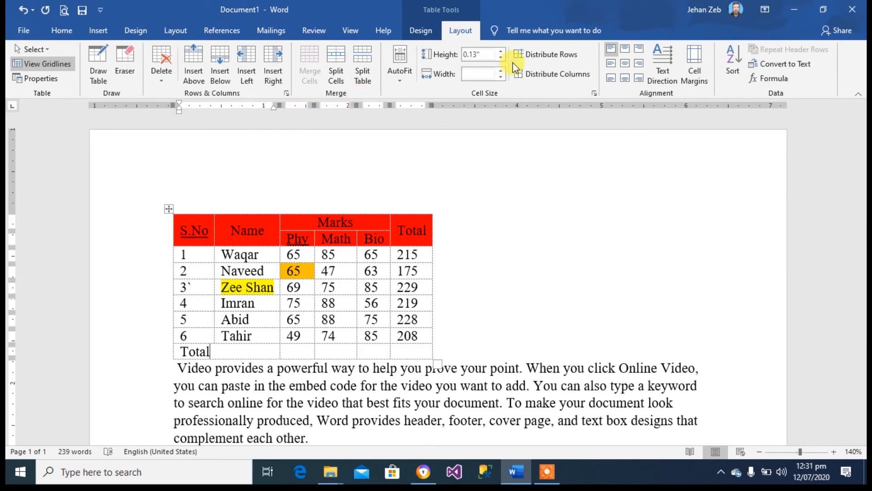
pyautogui.click(626, 65)
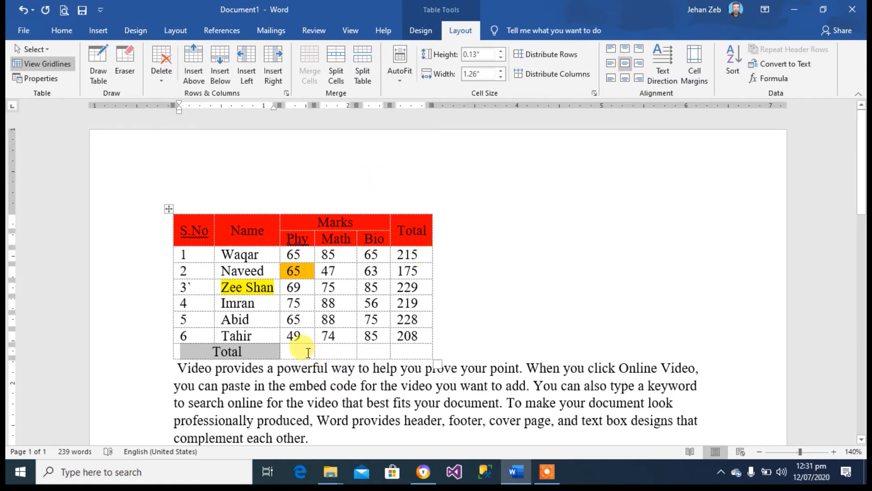
# - Merge the three blank cells under Phy, Math and Bio in the bottom Total row into one cell
pyautogui.click(340, 348)
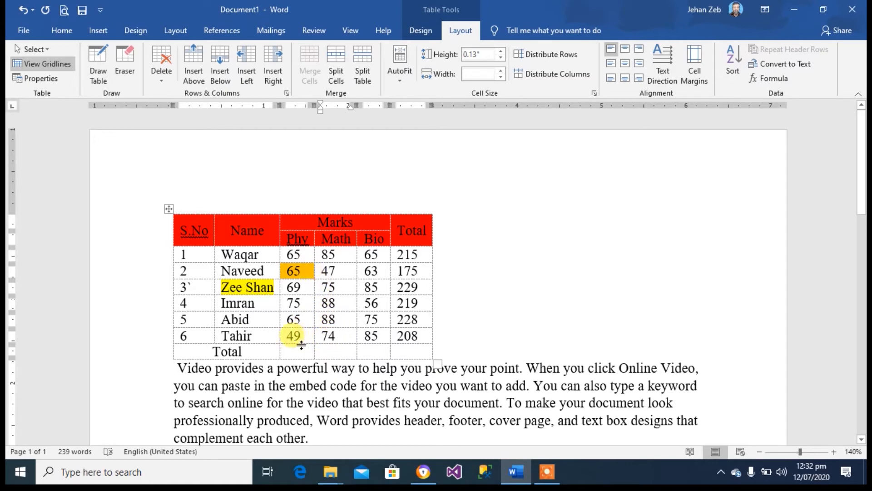
pyautogui.moveTo(302, 351); pyautogui.dragTo(366, 347)
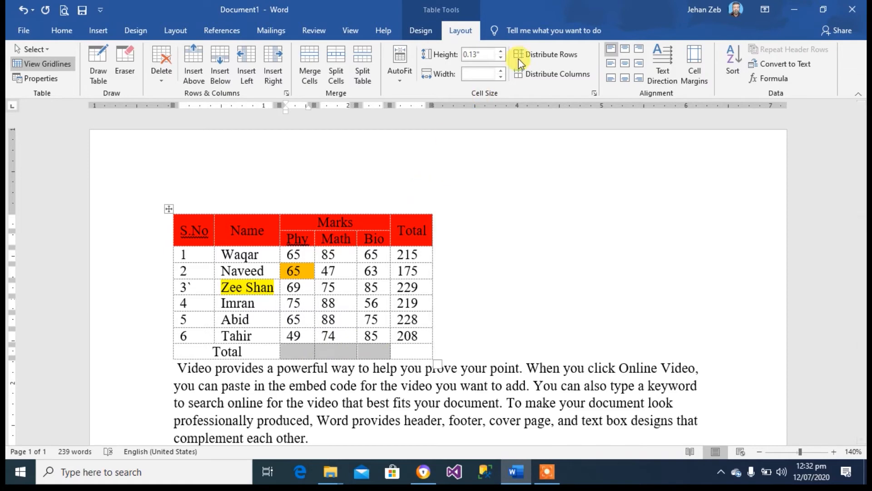
pyautogui.click(307, 59)
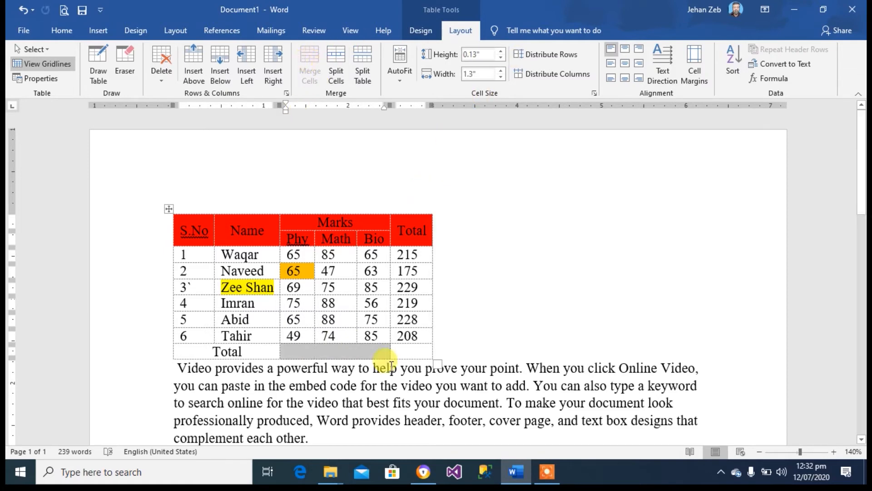
pyautogui.click(363, 355)
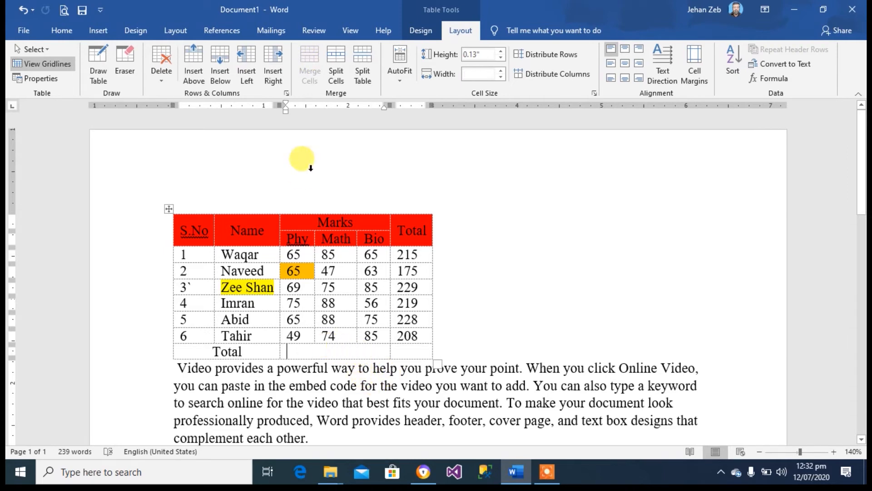
# - Split the merged blank cell in the bottom Total row into 3 columns and 1 row
pyautogui.click(333, 61)
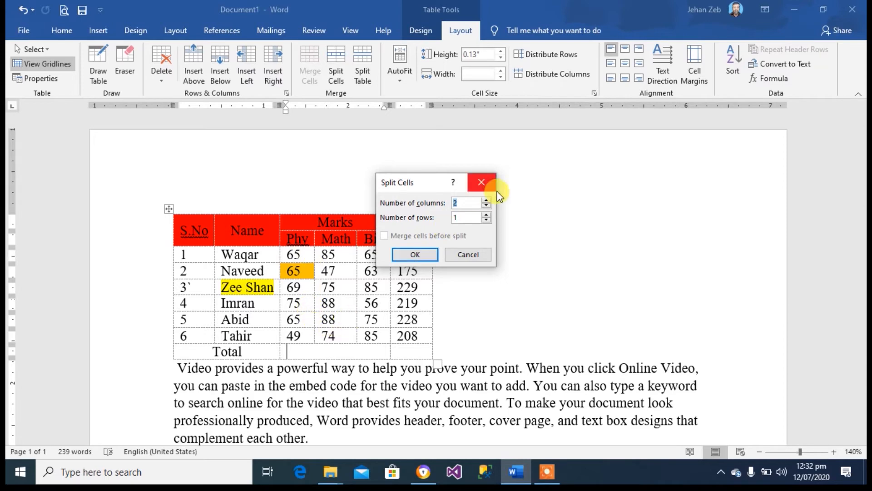
pyautogui.write('3')
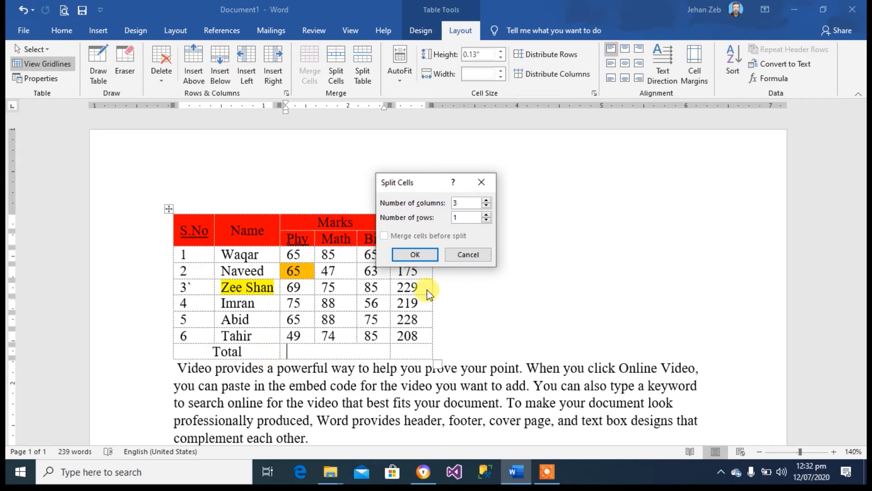
pyautogui.click(415, 254)
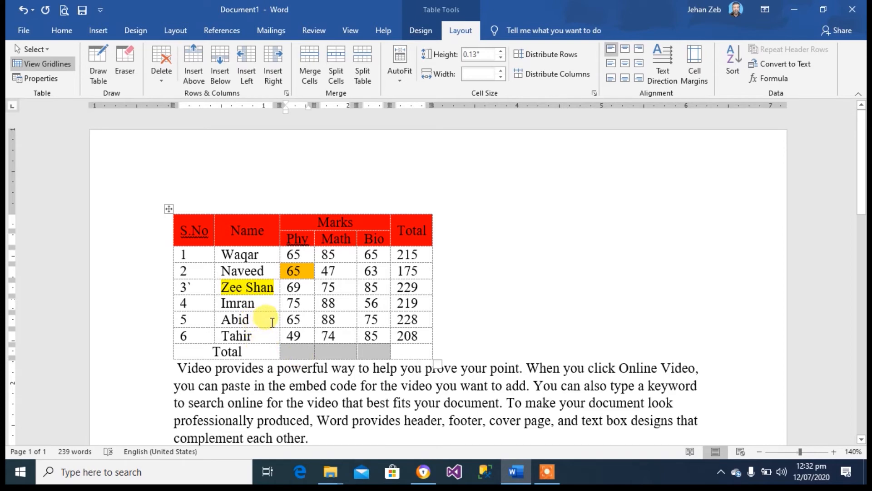
# - Split the table into two above row 4, check each part by selecting it, and undo the table split
pyautogui.click(271, 306)
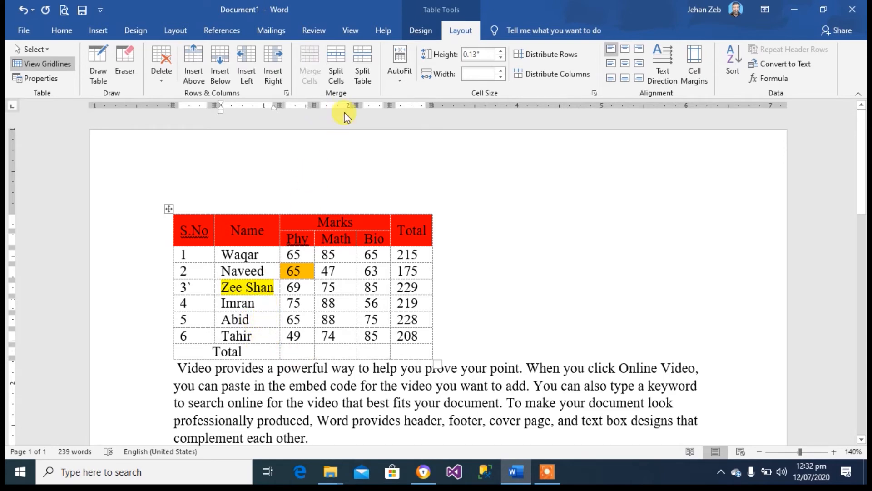
pyautogui.click(364, 51)
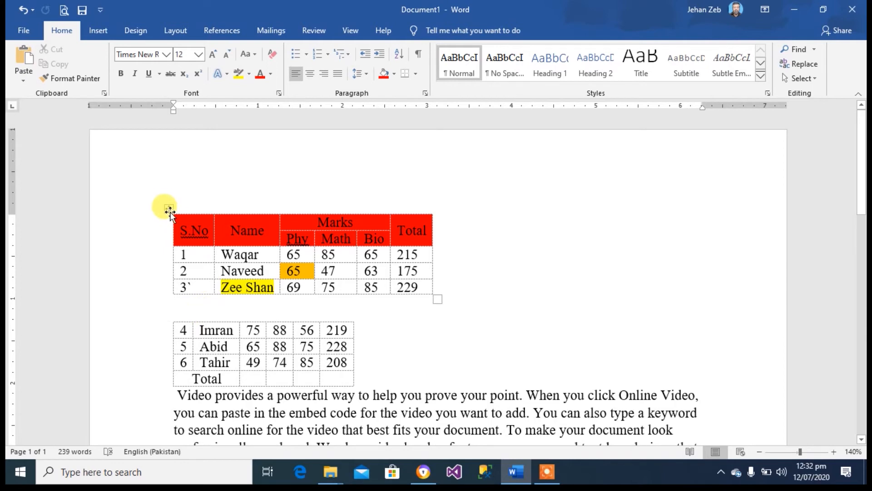
pyautogui.click(169, 210)
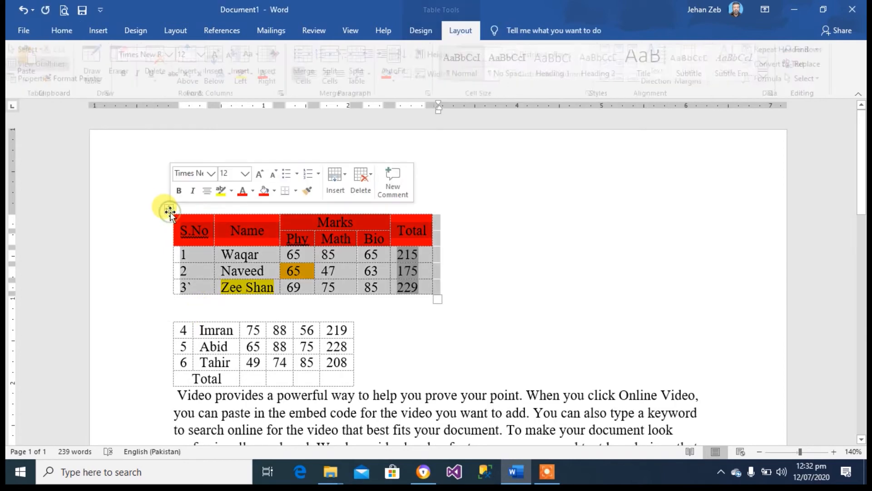
pyautogui.click(189, 336)
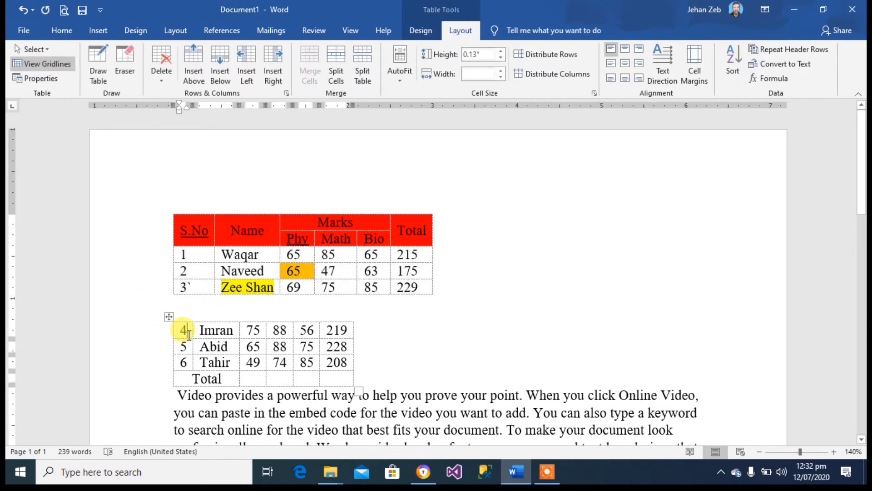
pyautogui.hotkey('ctrl', 'z')
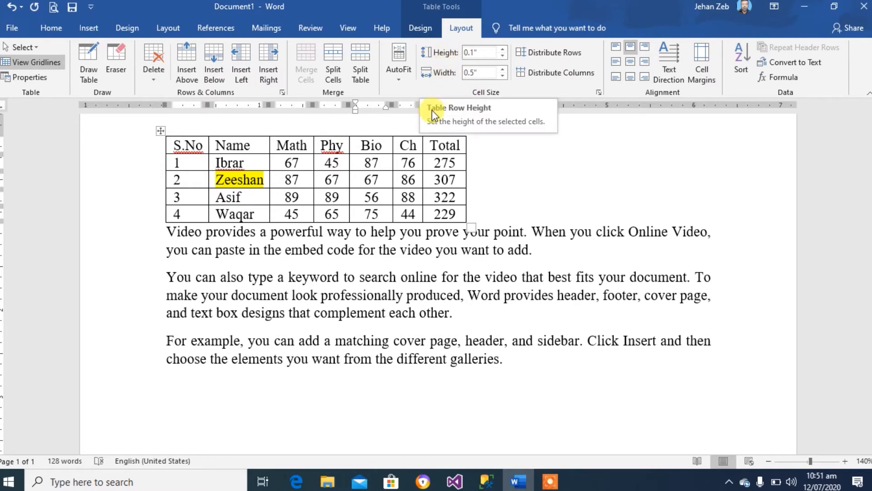
# - Increase the height of the S.No 1 row to 0.7"
pyautogui.click(503, 49)
pyautogui.click(503, 49)
pyautogui.click(503, 49)
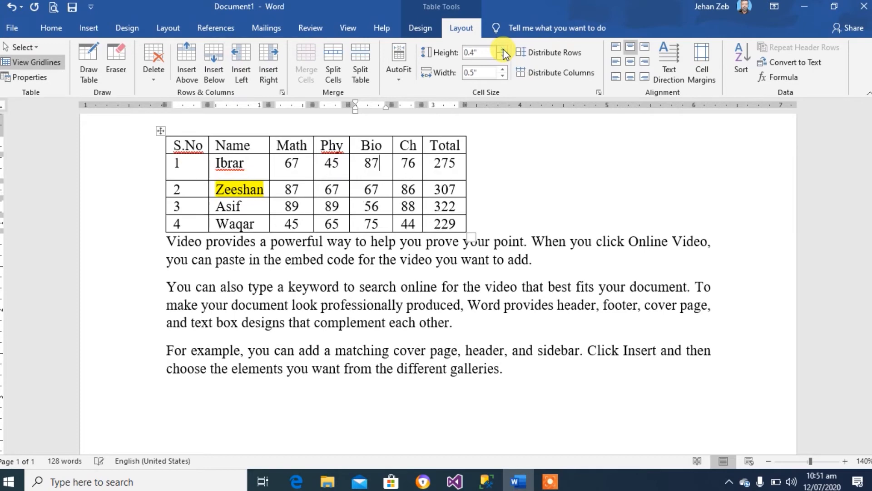
pyautogui.click(503, 49)
pyautogui.click(503, 49)
pyautogui.click(503, 50)
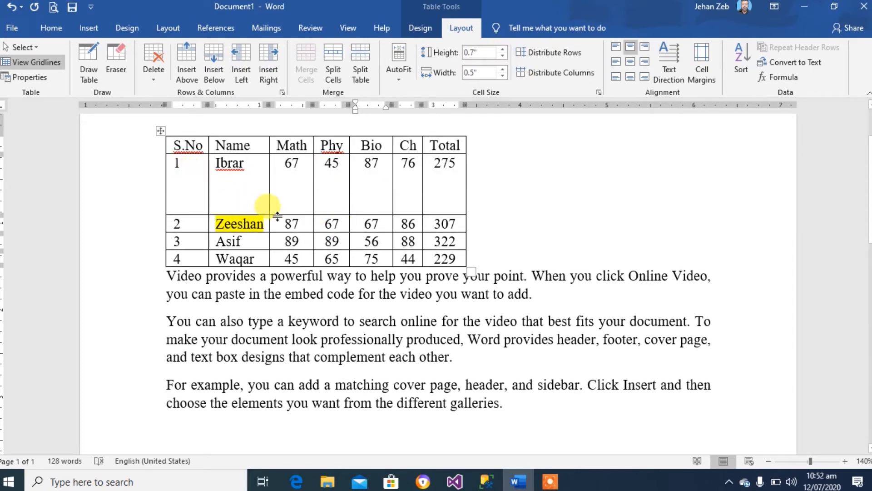
# - Raise the height of the S.No 3 row to 0.6" and reduce it to 0.3"
pyautogui.click(303, 242)
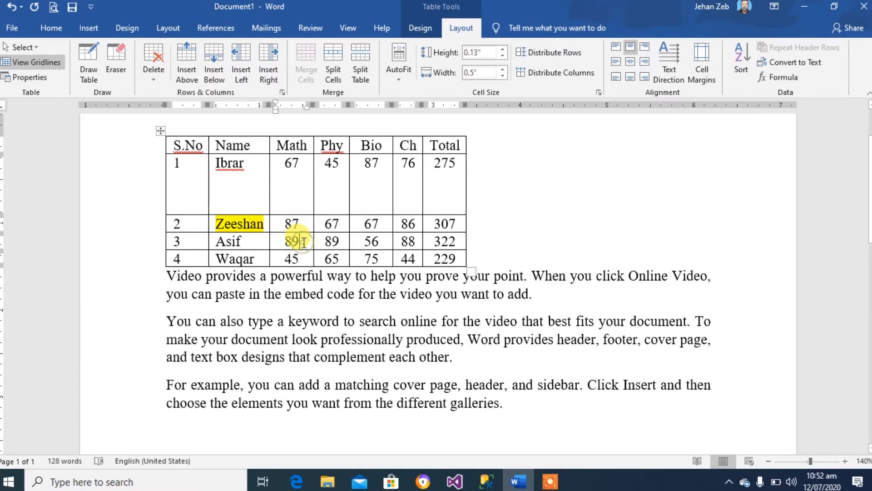
pyautogui.click(502, 50)
pyautogui.click(503, 50)
pyautogui.click(503, 50)
pyautogui.click(502, 50)
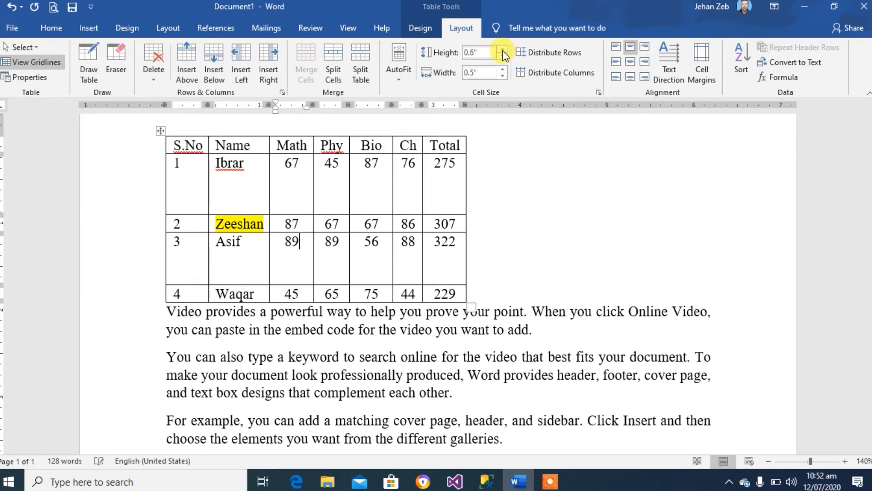
pyautogui.click(502, 57)
pyautogui.click(503, 57)
pyautogui.click(503, 57)
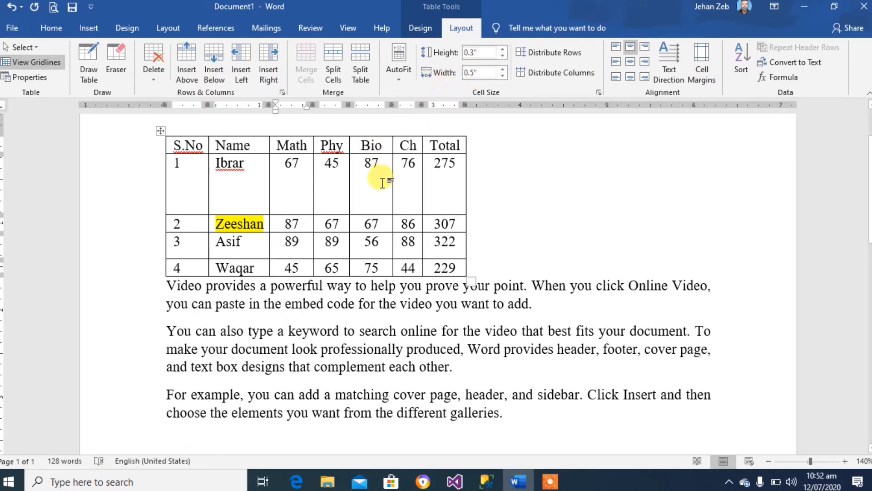
# - Increase the width of the Bio column to 1.2"
pyautogui.click(372, 165)
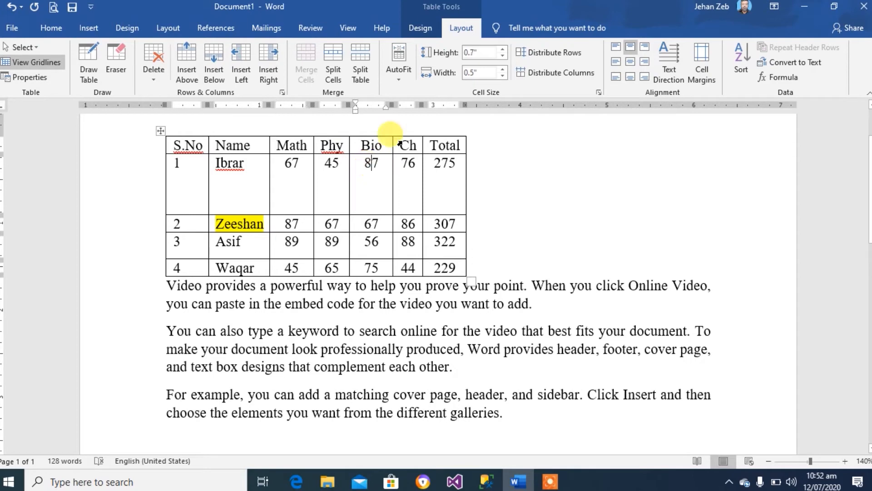
pyautogui.click(503, 69)
pyautogui.click(504, 69)
pyautogui.click(503, 69)
pyautogui.click(503, 69)
pyautogui.click(503, 69)
pyautogui.click(503, 69)
pyautogui.click(503, 69)
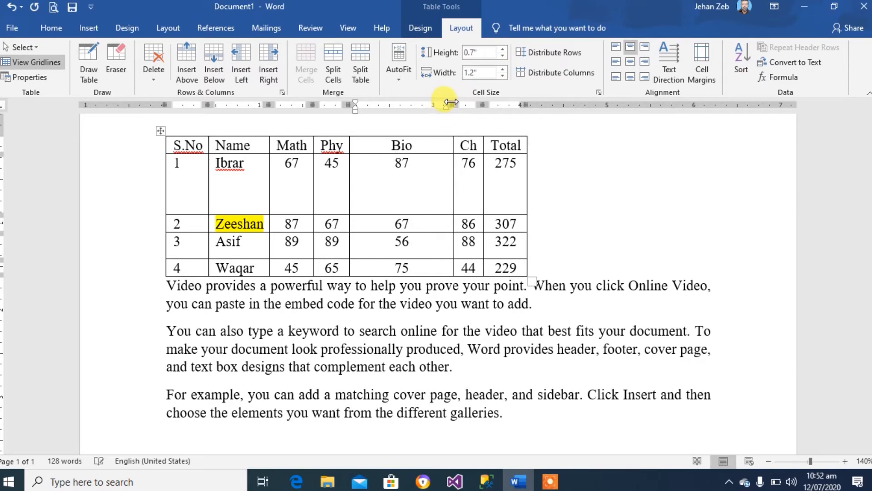
# - Adjust the Bio, Ch, S.No and Name column borders by hand, making the Bio column about 1.45" wide
pyautogui.moveTo(451, 102)
pyautogui.mouseDown()
pyautogui.moveTo(410, 101)
pyautogui.moveTo(475, 101)
pyautogui.mouseUp()
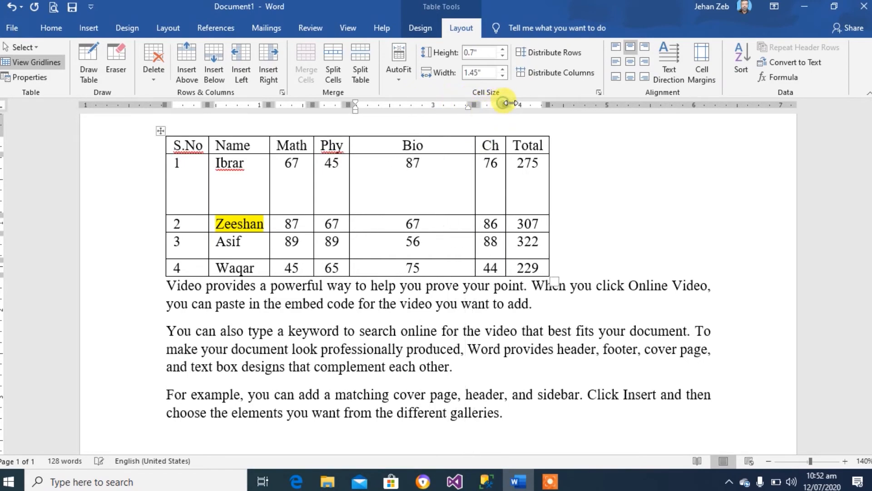
pyautogui.moveTo(508, 103); pyautogui.dragTo(541, 102)
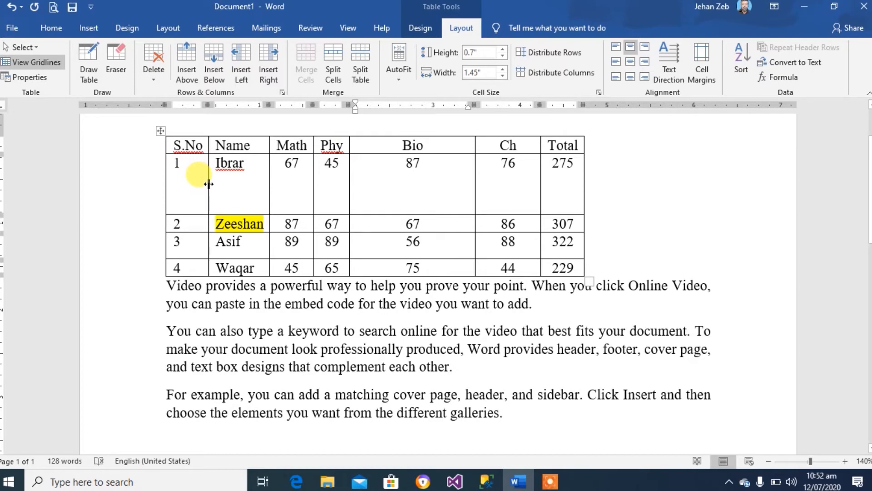
pyautogui.moveTo(208, 183); pyautogui.dragTo(236, 181)
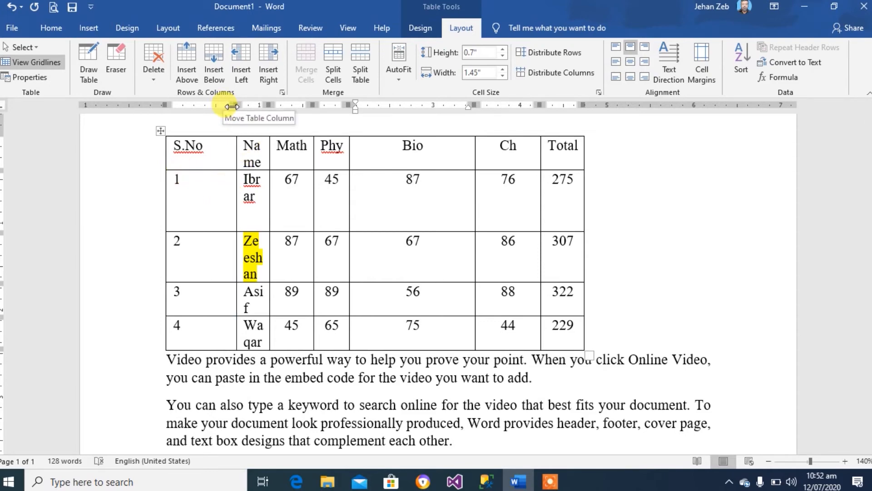
pyautogui.moveTo(231, 106)
pyautogui.mouseDown()
pyautogui.moveTo(251, 107)
pyautogui.moveTo(215, 109)
pyautogui.mouseUp()
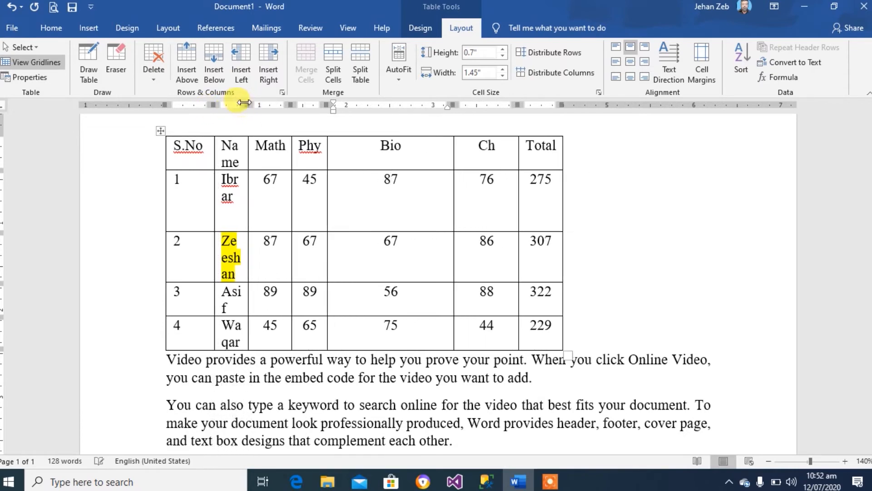
pyautogui.moveTo(244, 103); pyautogui.dragTo(269, 104)
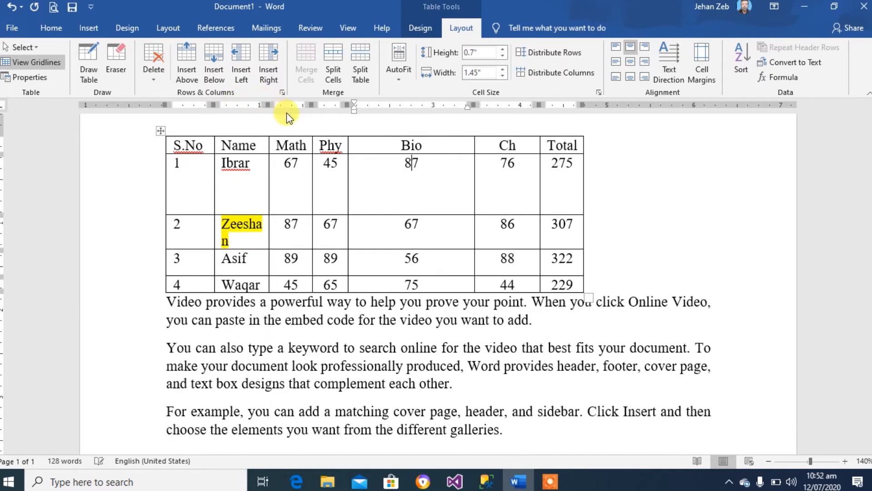
# - AutoFit the table's columns to their contents
pyautogui.click(412, 162)
pyautogui.click(400, 82)
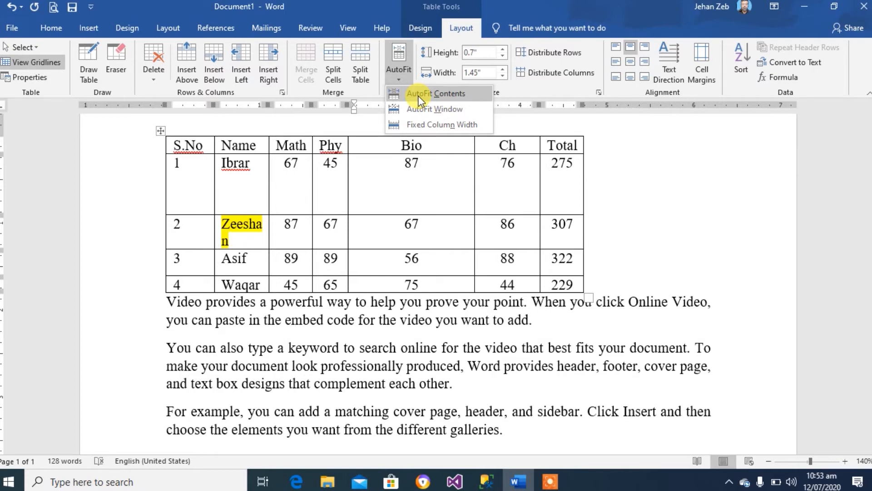
pyautogui.click(418, 96)
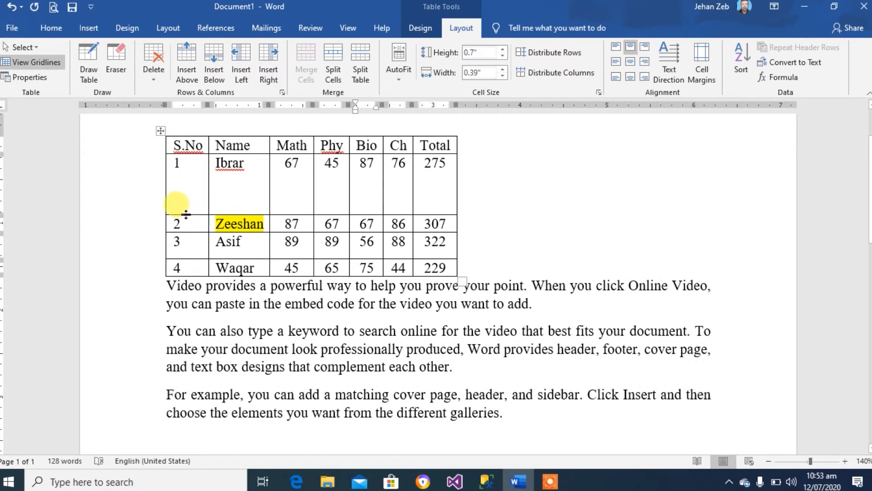
# - Widen the Name, Math, Phy and Ch columns by hand to uneven widths, making the Name column about 1.21" wide
pyautogui.click(169, 194)
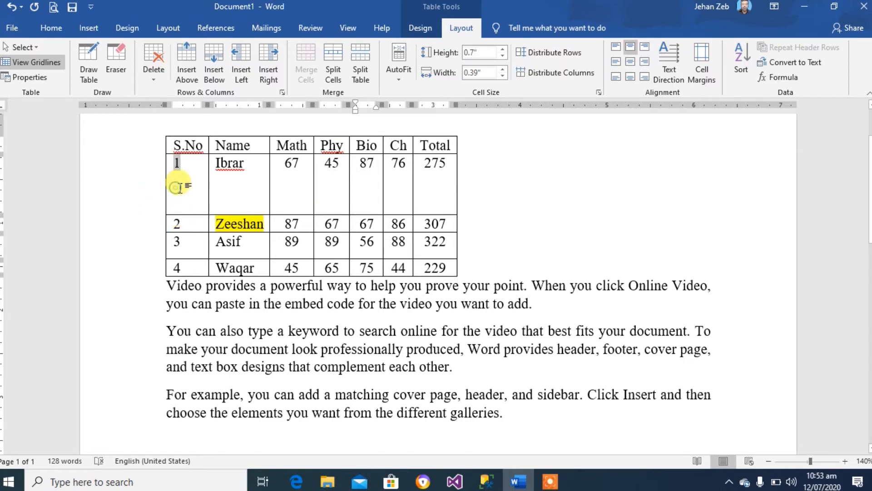
pyautogui.click(241, 184)
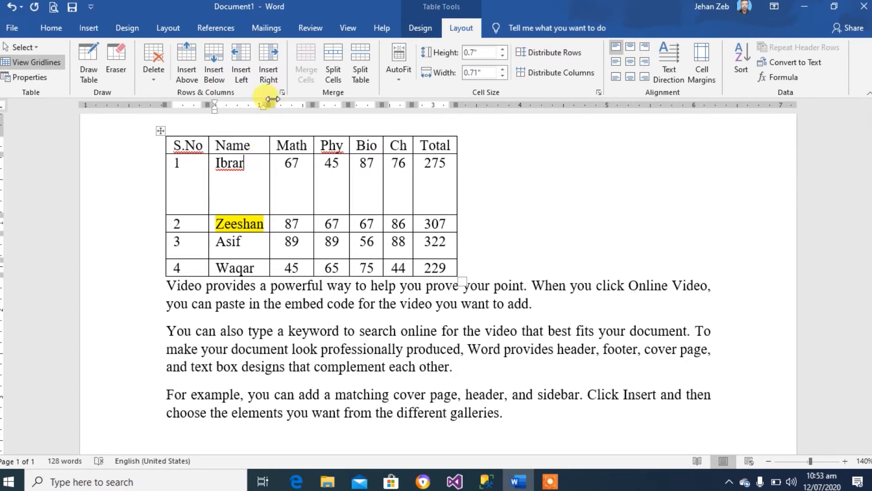
pyautogui.moveTo(274, 104); pyautogui.dragTo(488, 103)
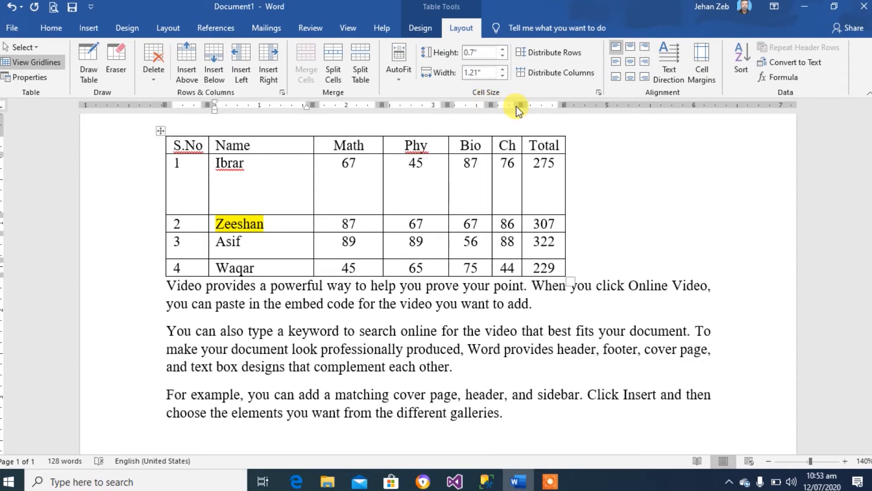
pyautogui.moveTo(521, 104); pyautogui.dragTo(552, 104)
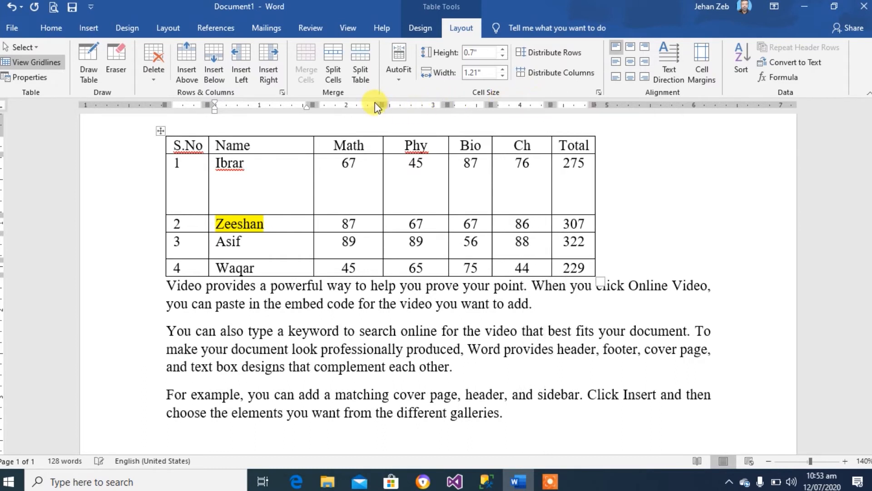
pyautogui.moveTo(377, 102); pyautogui.dragTo(438, 101)
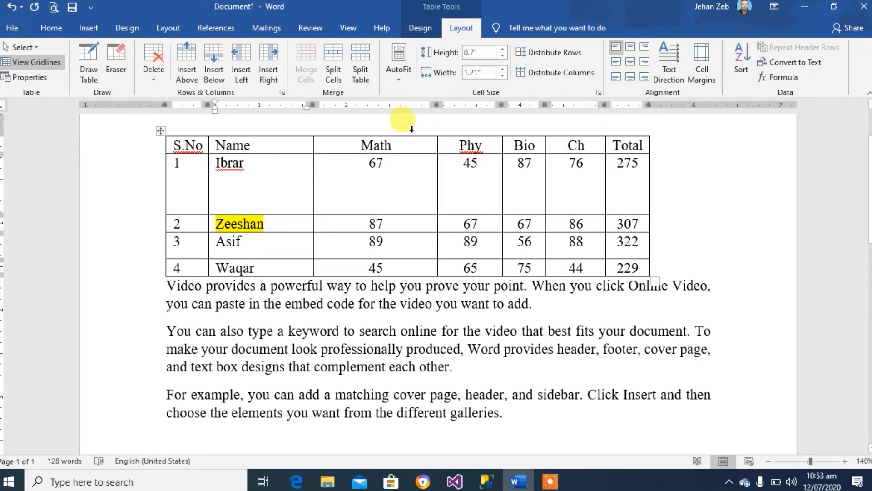
# - Distribute the Math, Phy, Bio and Ch columns evenly, and distribute rows S.No 1 to 4 evenly in height
pyautogui.moveTo(412, 129); pyautogui.dragTo(560, 132)
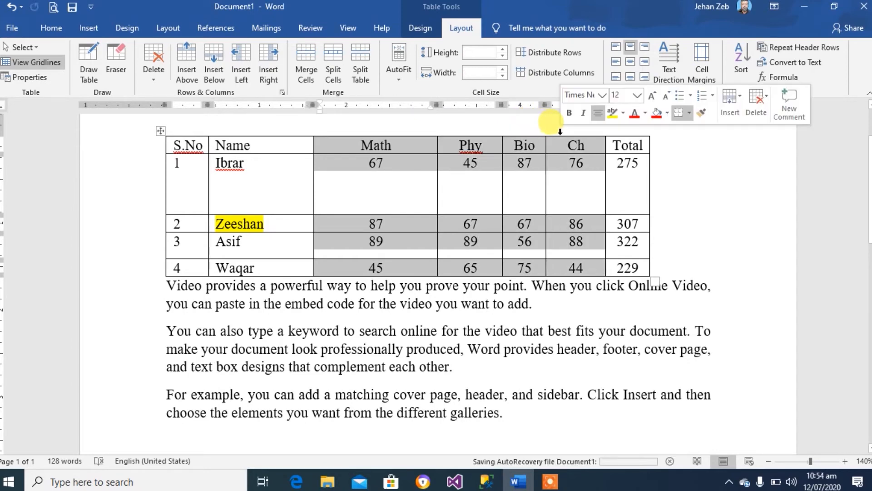
pyautogui.click(546, 75)
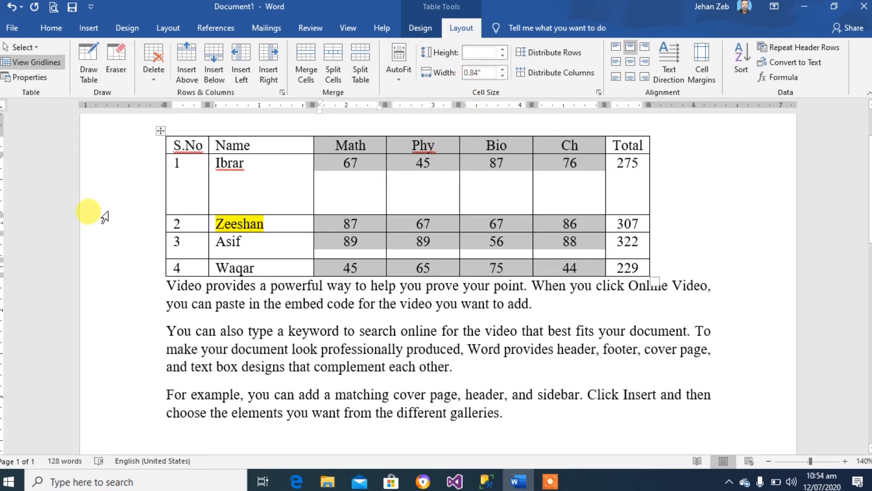
pyautogui.click(135, 189)
pyautogui.moveTo(135, 219); pyautogui.dragTo(137, 269)
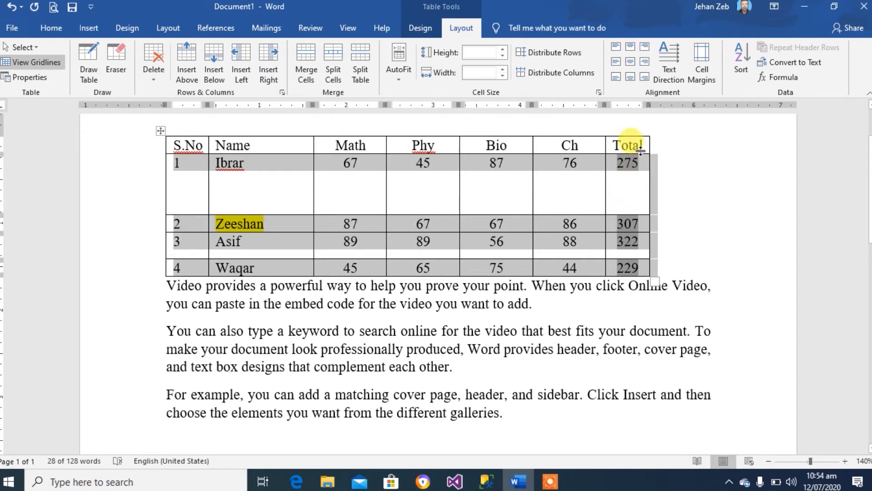
pyautogui.click(565, 57)
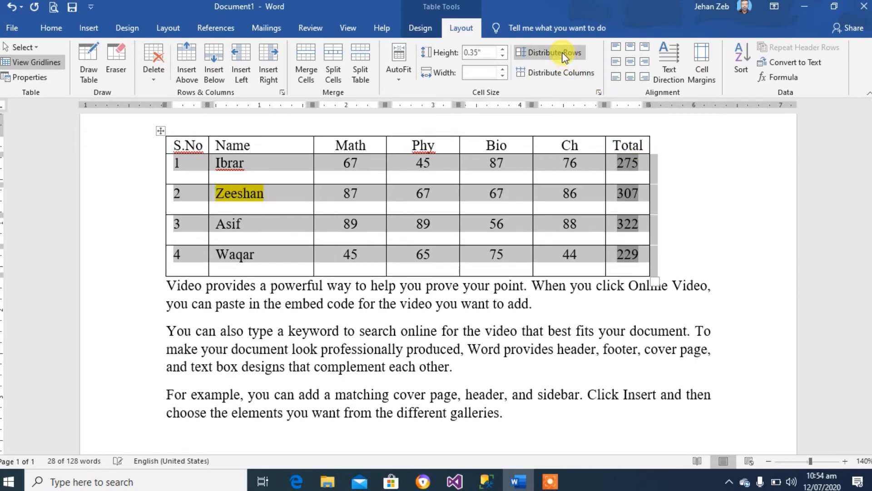
pyautogui.click(565, 56)
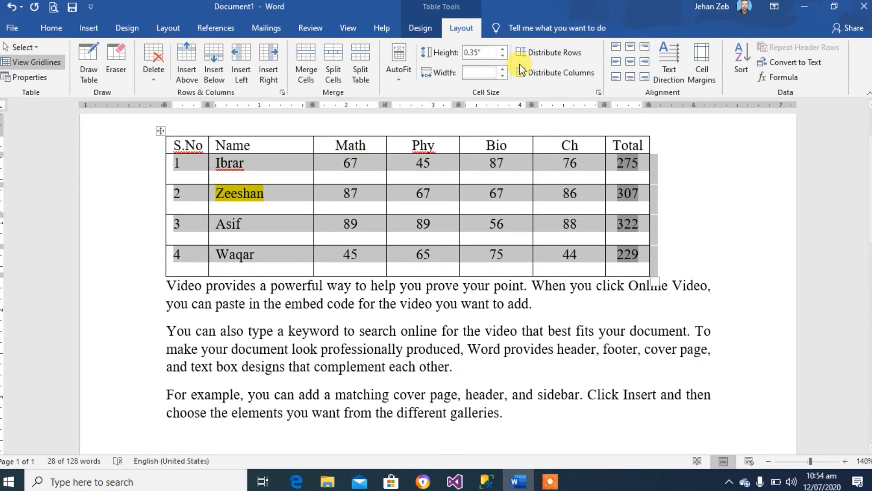
# - Increase the S.No 1 row's height to about 0.54" and apply all nine cell alignments to its Bio cell, ending with Align Bottom Right
pyautogui.click(362, 163)
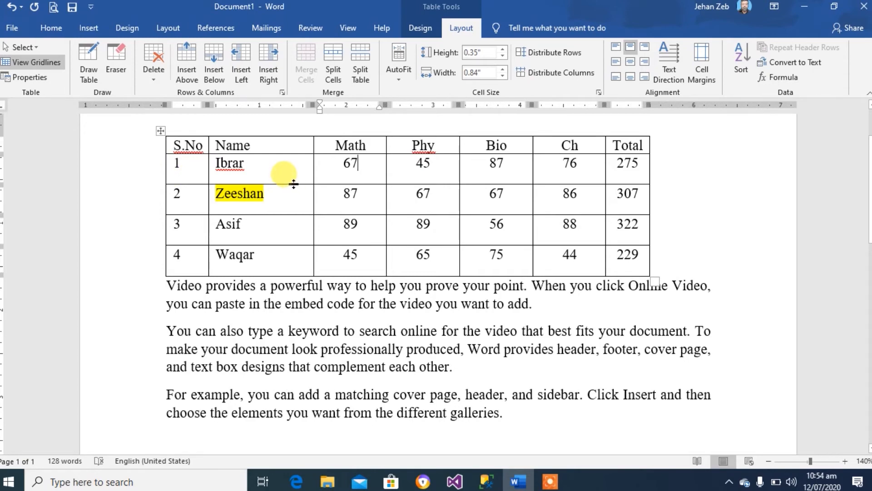
pyautogui.moveTo(293, 184); pyautogui.dragTo(295, 200)
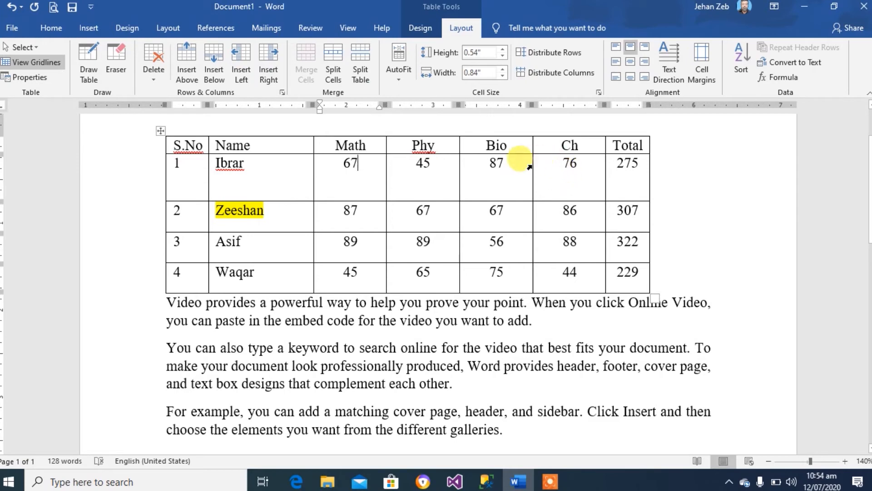
pyautogui.click(499, 162)
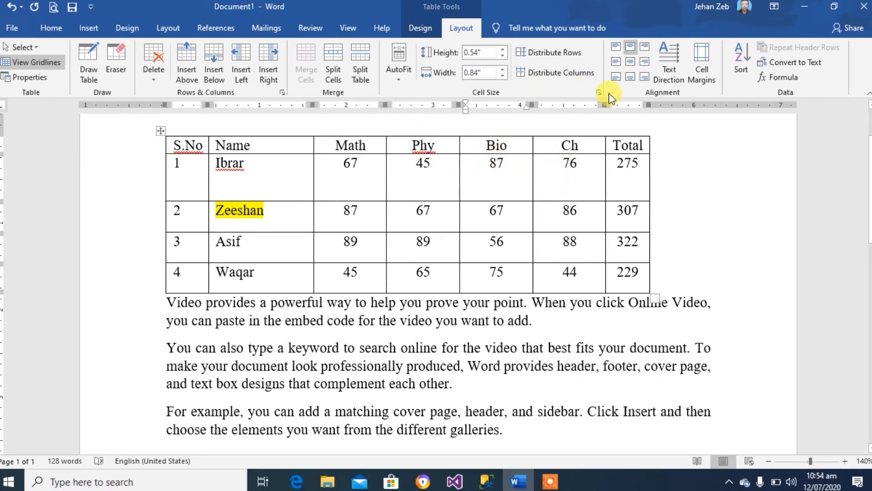
pyautogui.click(614, 46)
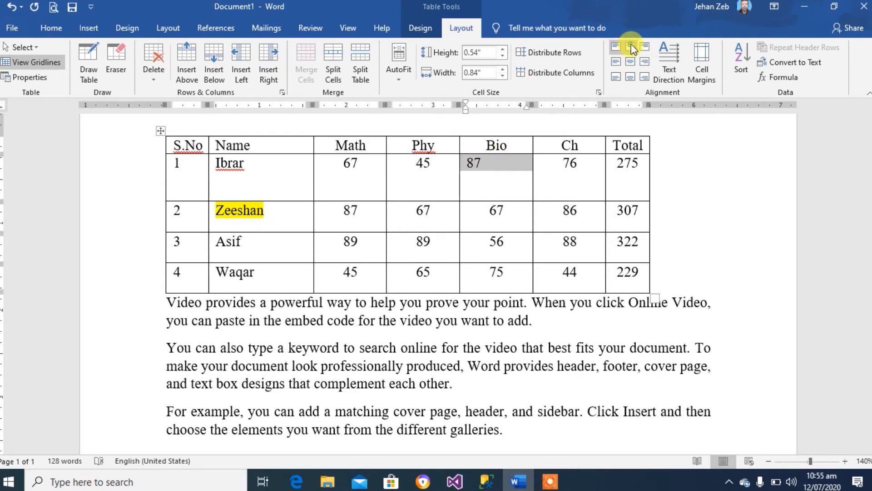
pyautogui.click(632, 47)
pyautogui.click(645, 47)
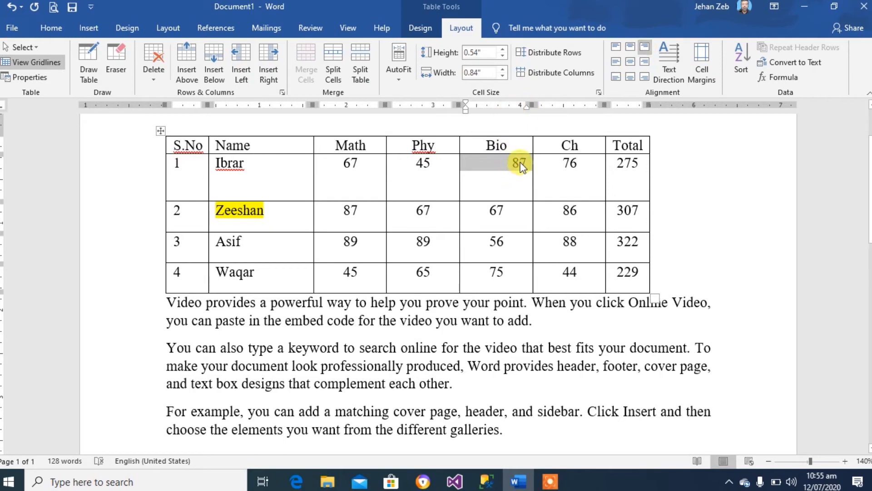
pyautogui.click(616, 63)
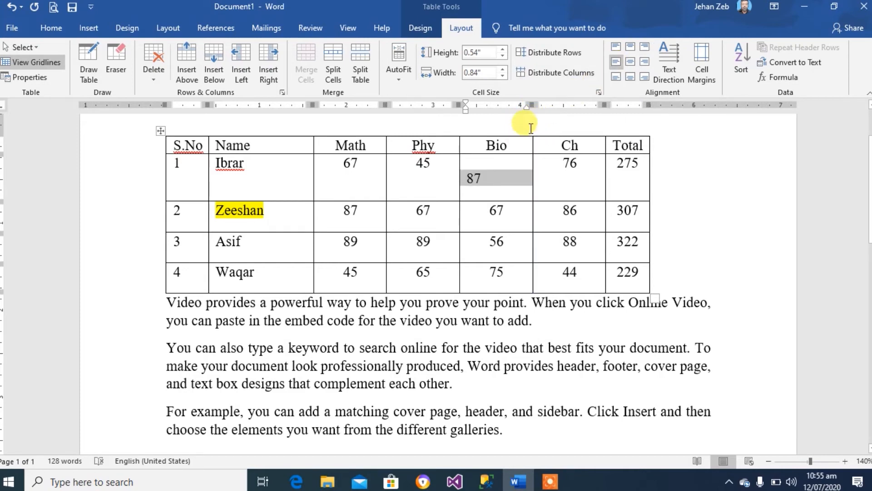
pyautogui.click(631, 62)
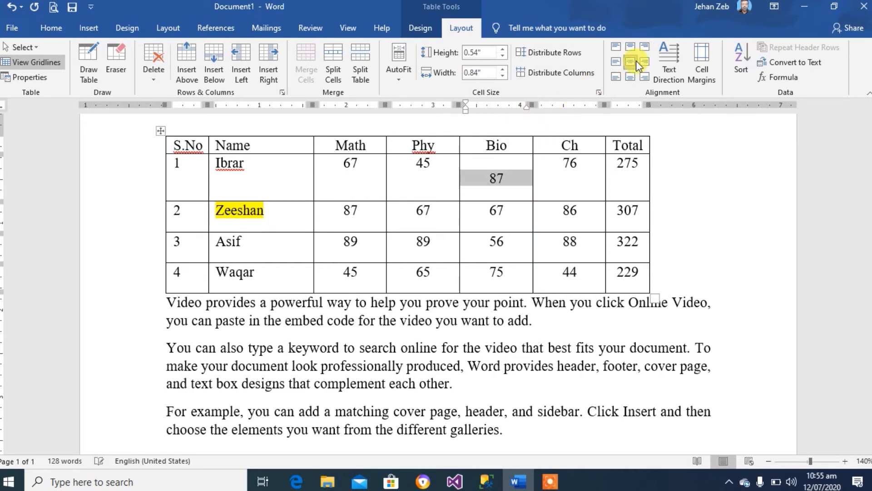
pyautogui.click(646, 61)
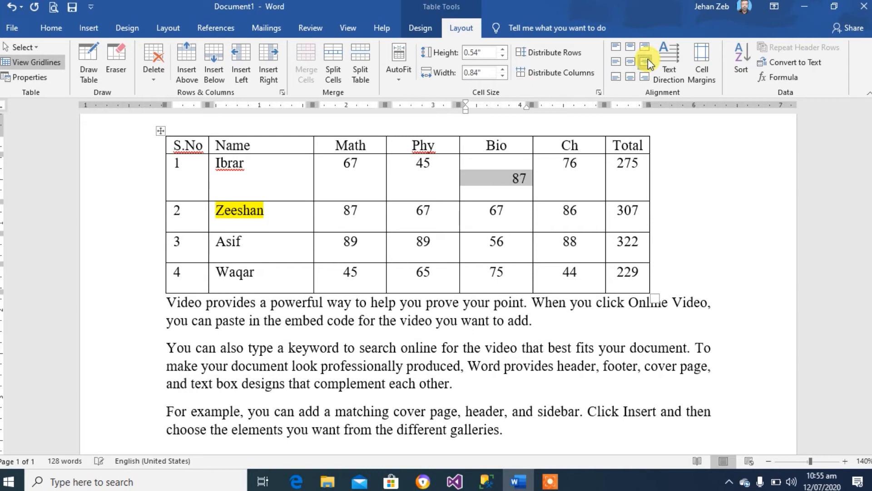
pyautogui.click(616, 77)
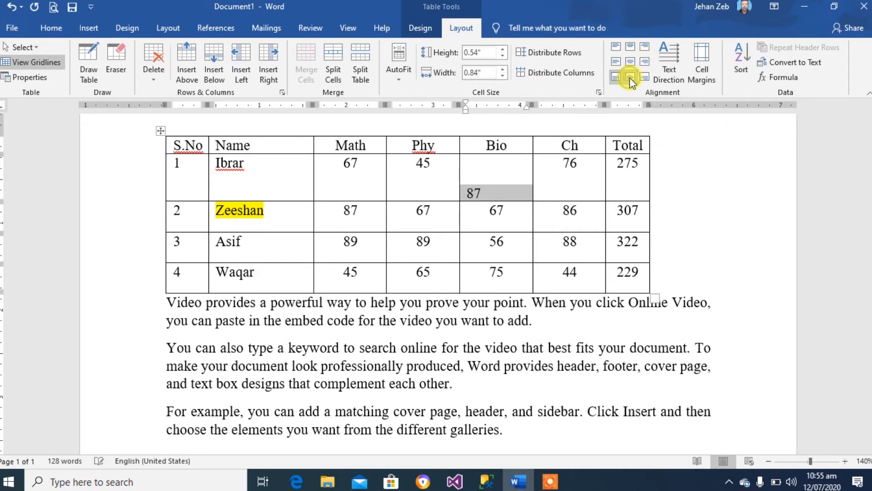
pyautogui.click(630, 77)
pyautogui.click(645, 77)
# - Cycle the text direction of the Bio cell in the S.No 1 row through the vertical orientations back to horizontal
pyautogui.click(674, 60)
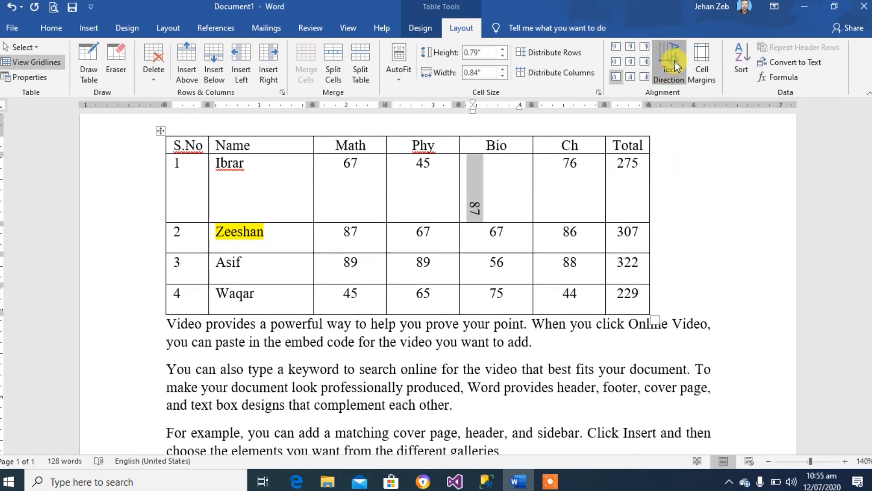
pyautogui.click(674, 61)
pyautogui.click(674, 61)
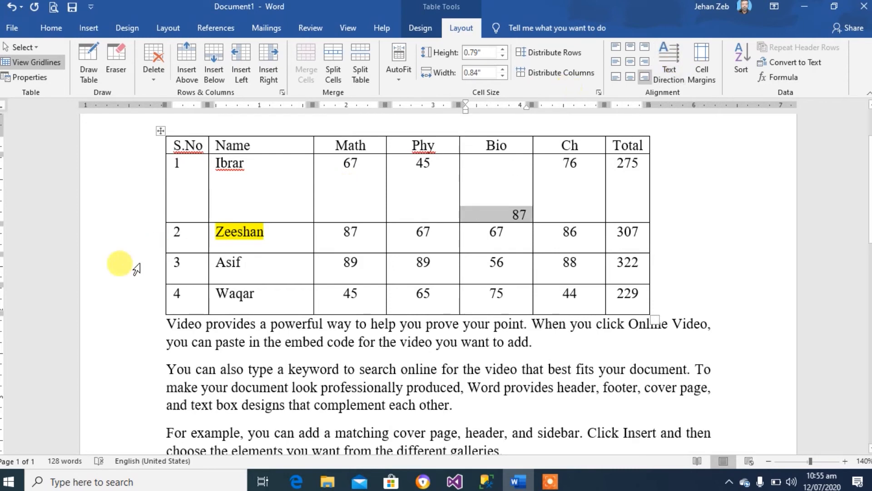
# - Cycle the text direction of the Name cell in the S.No 2 row, ending with text reading vertically downward
pyautogui.click(257, 231)
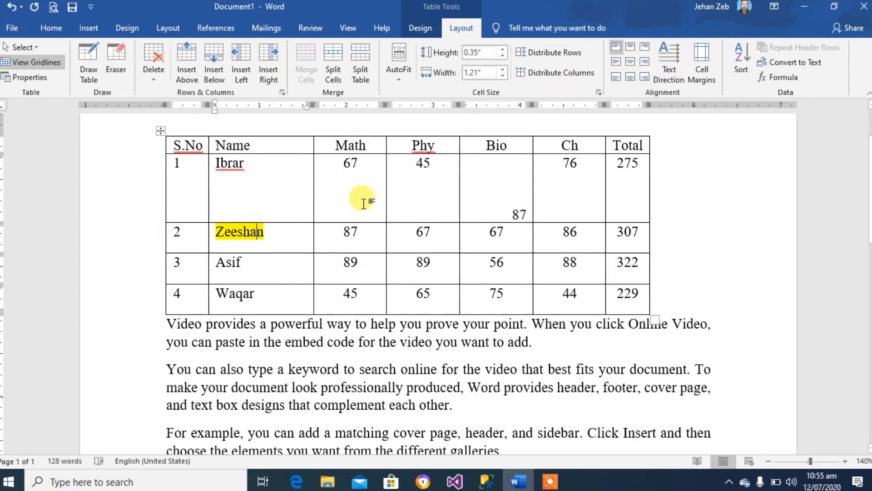
pyautogui.click(673, 51)
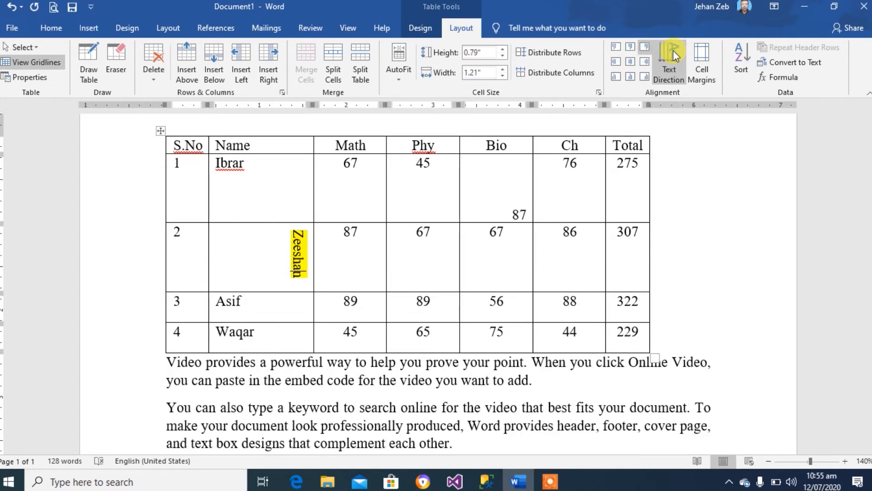
pyautogui.click(673, 50)
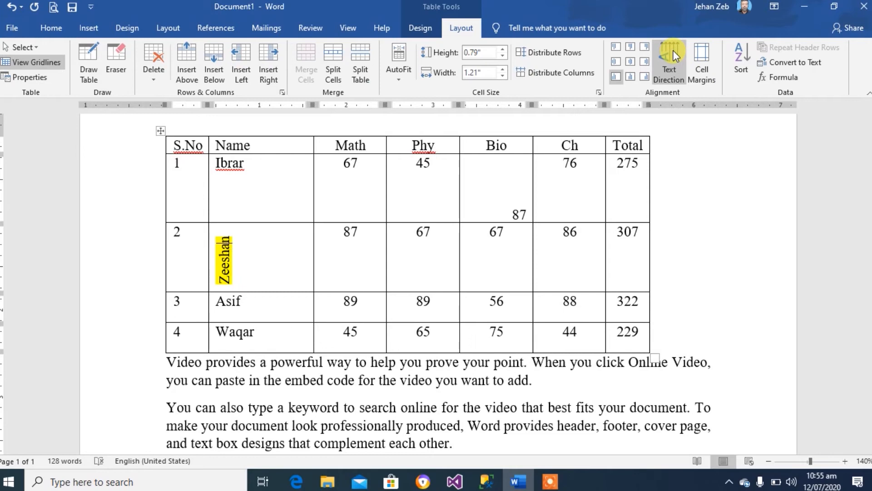
pyautogui.click(226, 237)
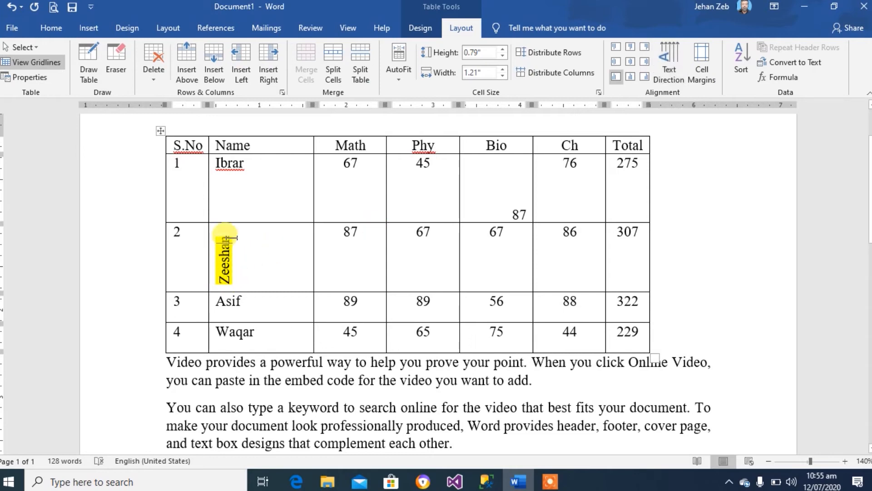
pyautogui.click(672, 53)
pyautogui.click(671, 53)
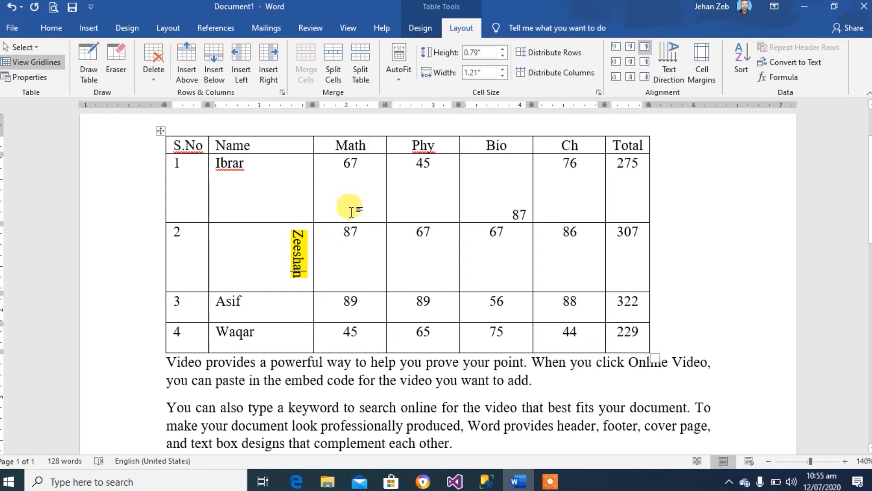
# - Insert a blank column to the left of the Phy column and merge all its cells into one
pyautogui.click(411, 124)
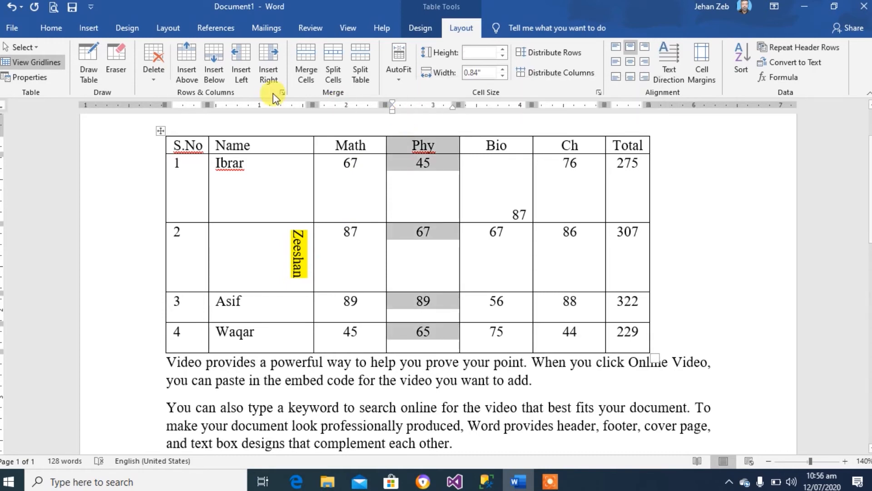
pyautogui.click(240, 58)
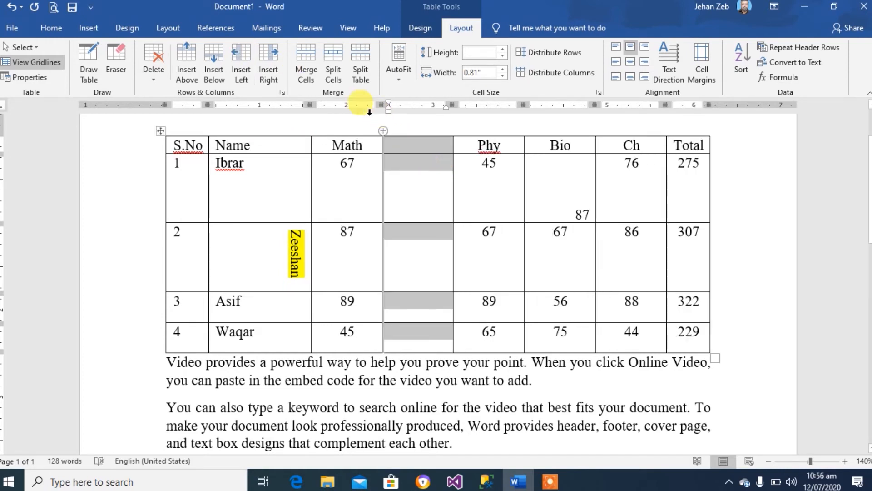
pyautogui.click(306, 56)
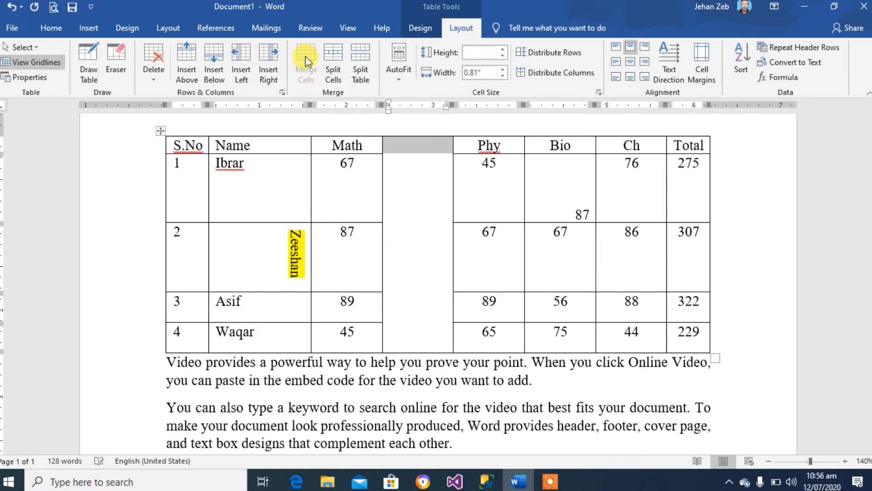
# - Enter "Sunday" in the merged cell between Math and Phy and rotate its text to read vertically upward
pyautogui.click(414, 173)
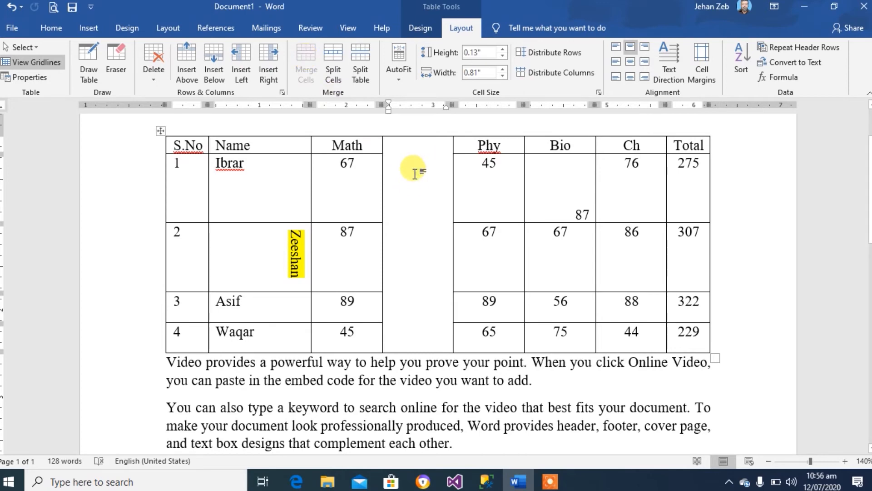
pyautogui.write('Sunday')
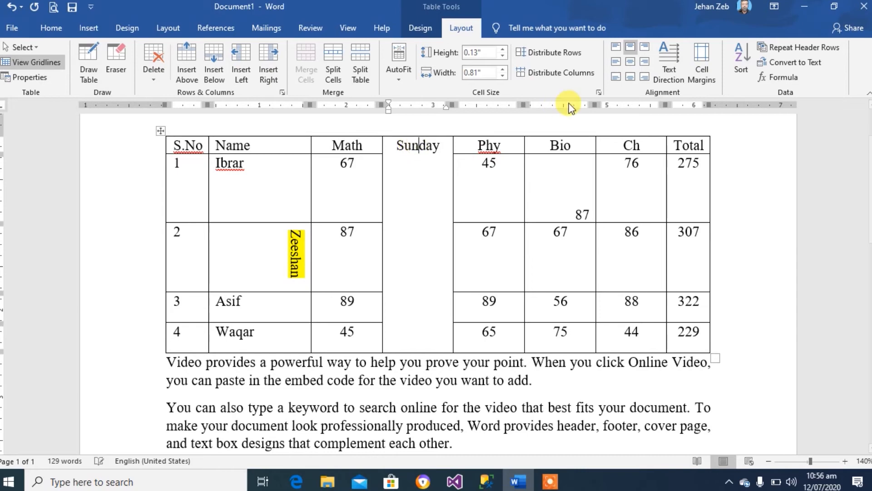
pyautogui.click(661, 60)
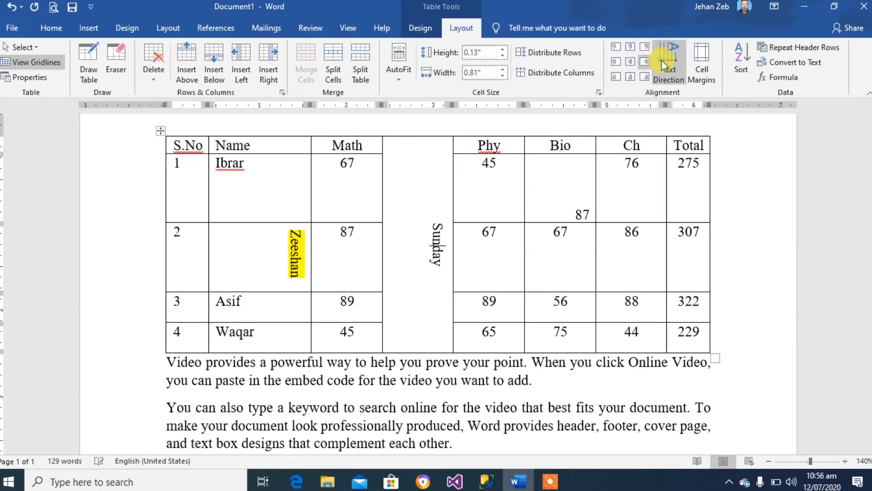
pyautogui.click(661, 60)
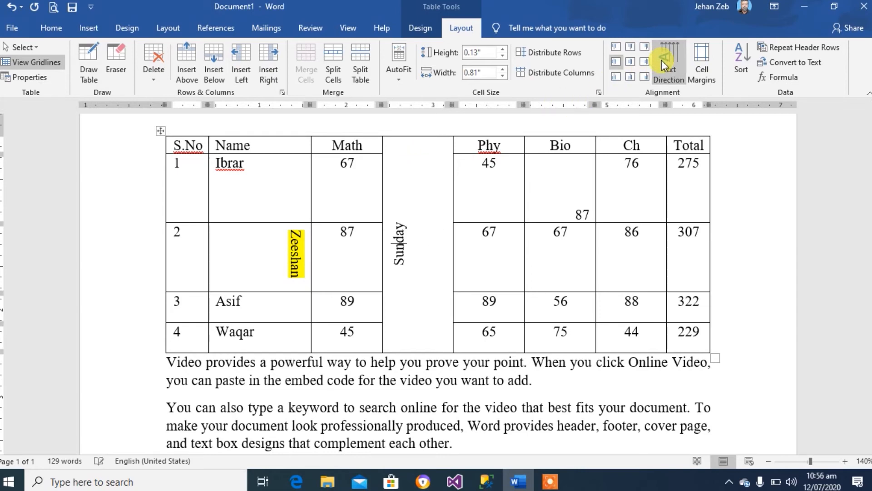
# - Apply Align Center to the merged Sunday cell and enlarge its text by several font-size increments
pyautogui.click(631, 63)
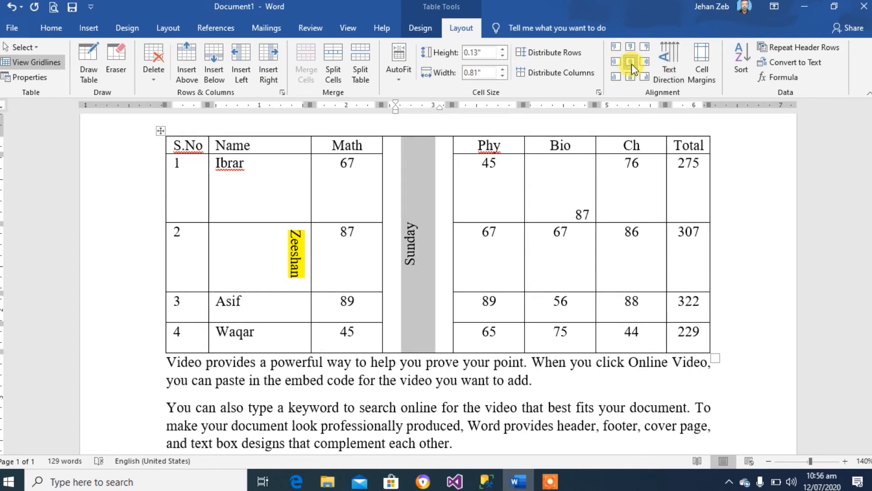
pyautogui.hotkey('ctrl', ']')
pyautogui.hotkey('ctrl', ']')
pyautogui.hotkey('ctrl', ']')
pyautogui.hotkey('ctrl', ']')
pyautogui.hotkey('ctrl', ']')
pyautogui.hotkey('ctrl', ']')
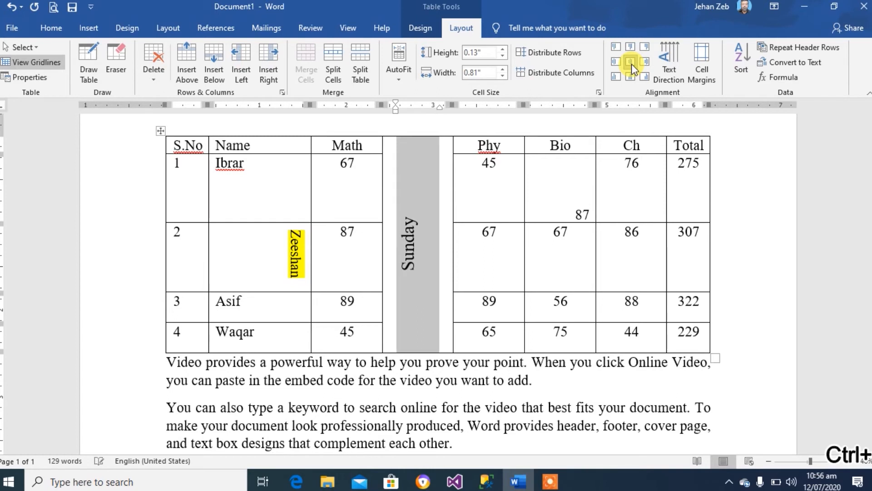
pyautogui.hotkey('ctrl', ']')
pyautogui.hotkey('ctrl', ']')
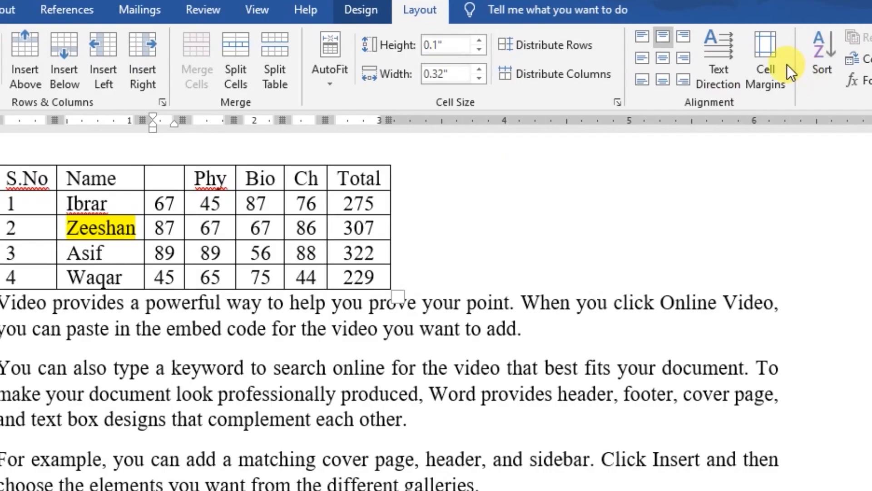
# - Set the table's default top cell margin to 0.04"
pyautogui.click(767, 51)
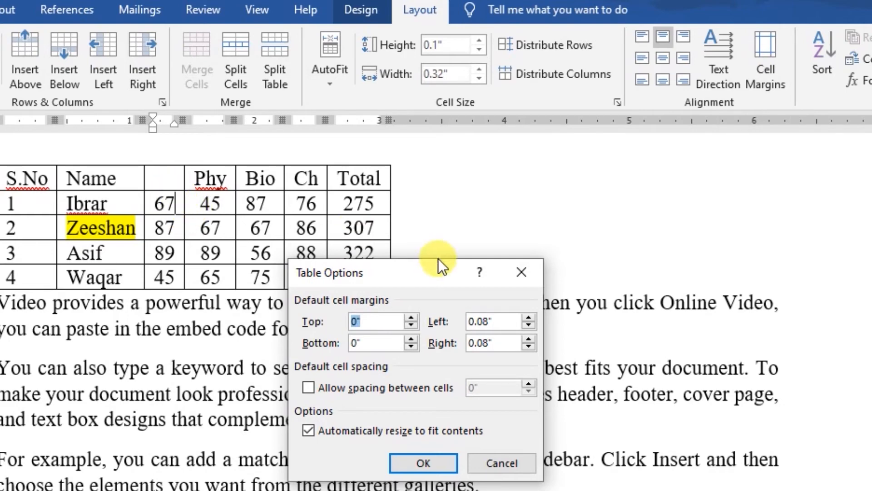
pyautogui.click(413, 315)
pyautogui.click(413, 316)
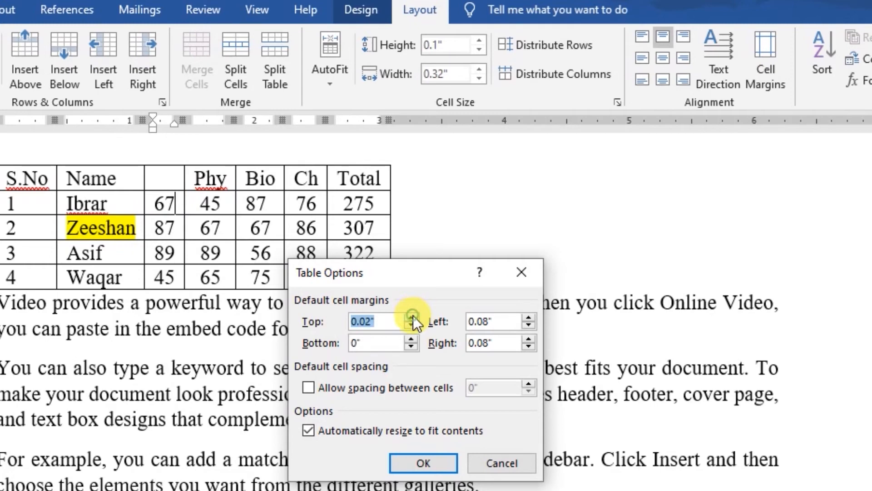
pyautogui.click(413, 316)
pyautogui.click(413, 315)
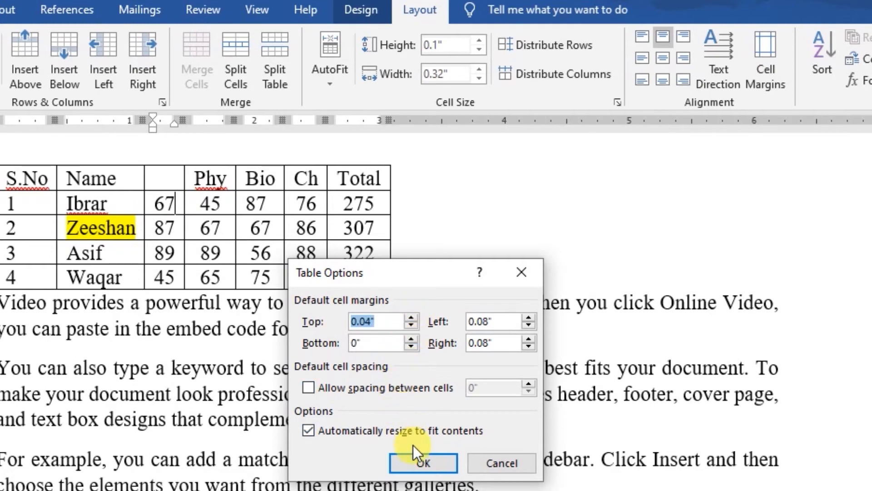
pyautogui.click(415, 464)
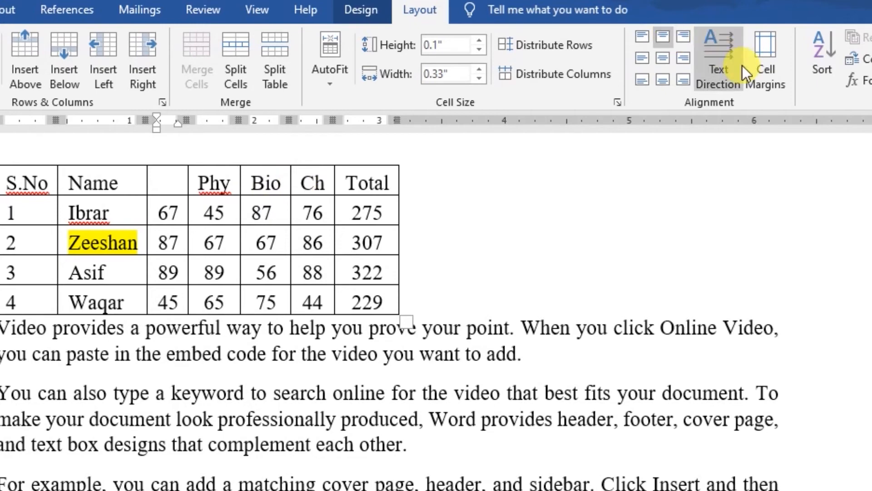
# - Reduce the table's default left and right cell margins to 0"
pyautogui.click(764, 68)
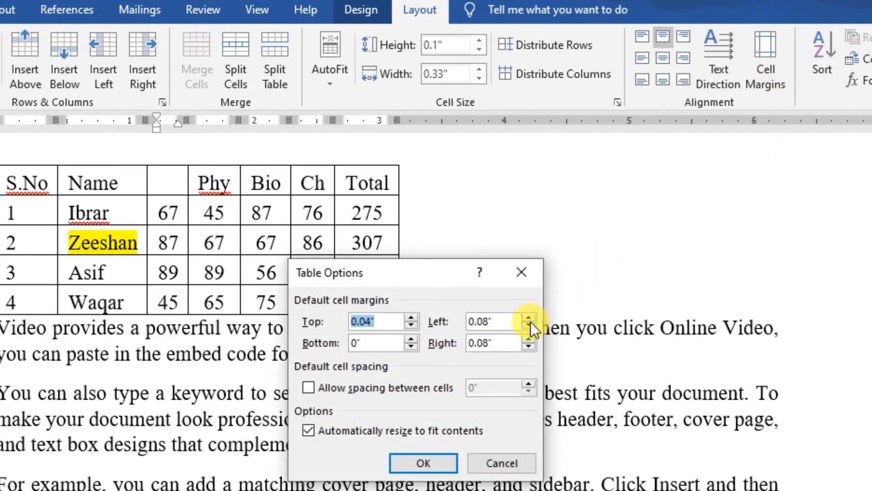
pyautogui.click(528, 325)
pyautogui.click(421, 462)
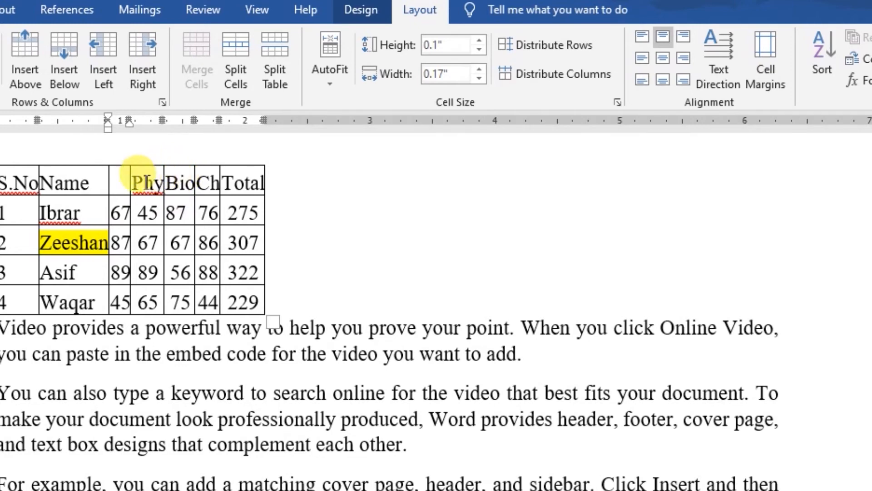
# - Set the table's default left and right cell margins to 0.04" each
pyautogui.click(185, 181)
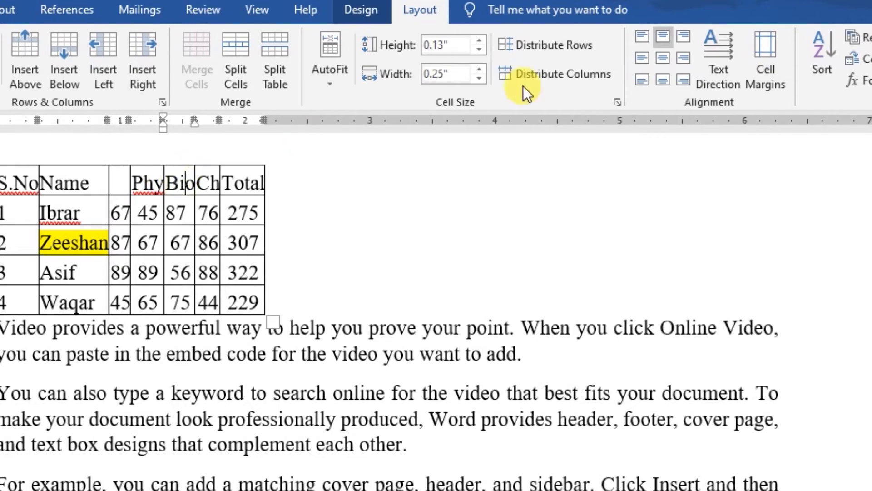
pyautogui.click(764, 43)
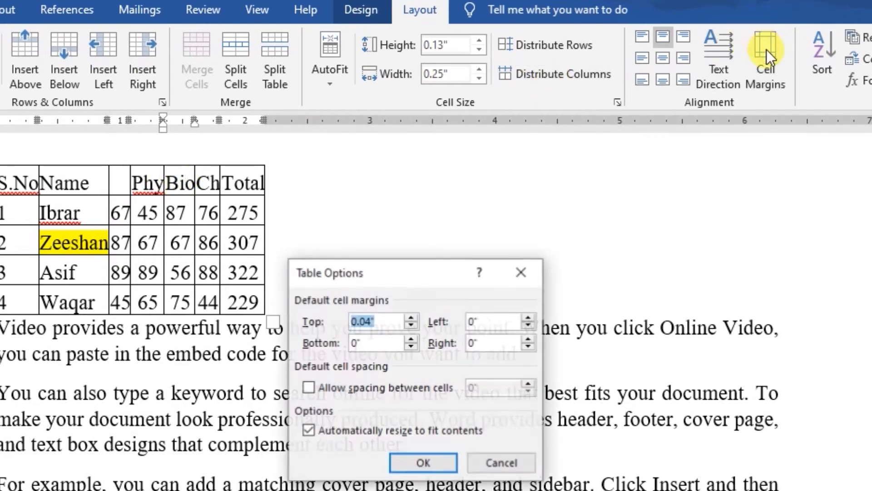
pyautogui.click(527, 318)
pyautogui.click(527, 318)
pyautogui.click(528, 319)
pyautogui.click(527, 318)
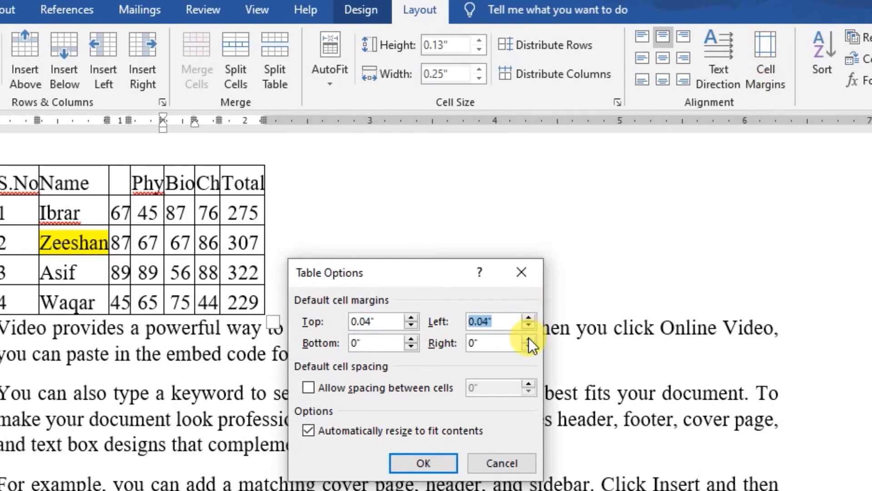
pyautogui.click(528, 339)
pyautogui.click(528, 339)
pyautogui.click(528, 339)
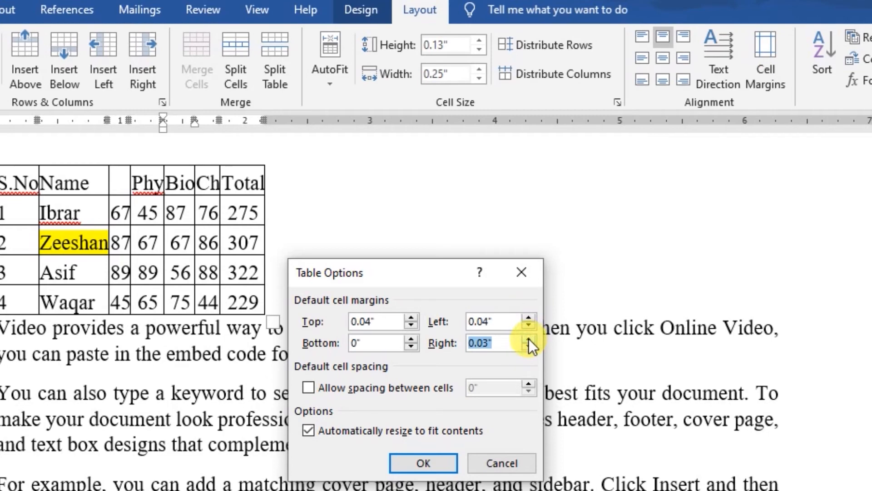
pyautogui.click(528, 339)
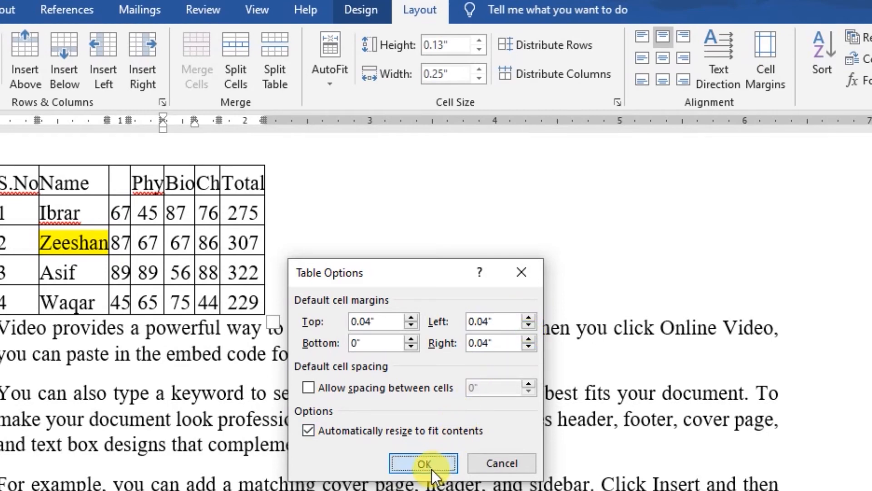
pyautogui.click(432, 468)
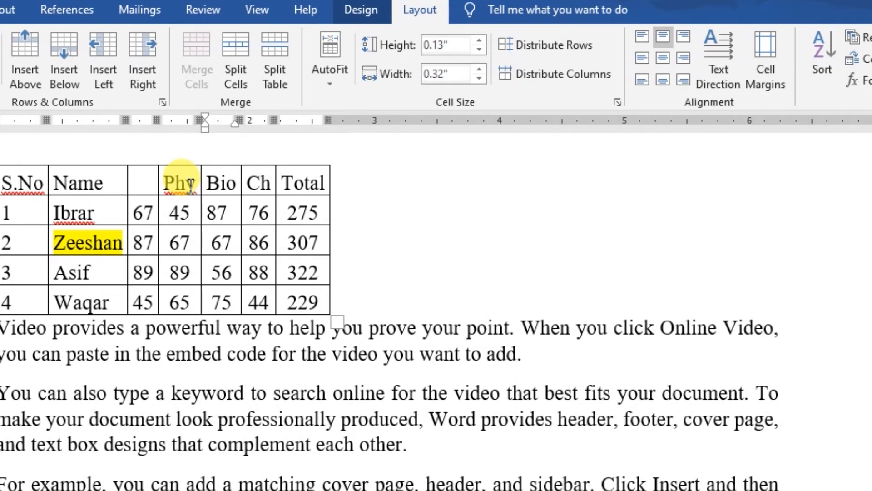
# - Enter "Math" as the heading in the empty header cell between Name and Phy
pyautogui.click(145, 184)
pyautogui.write('math')
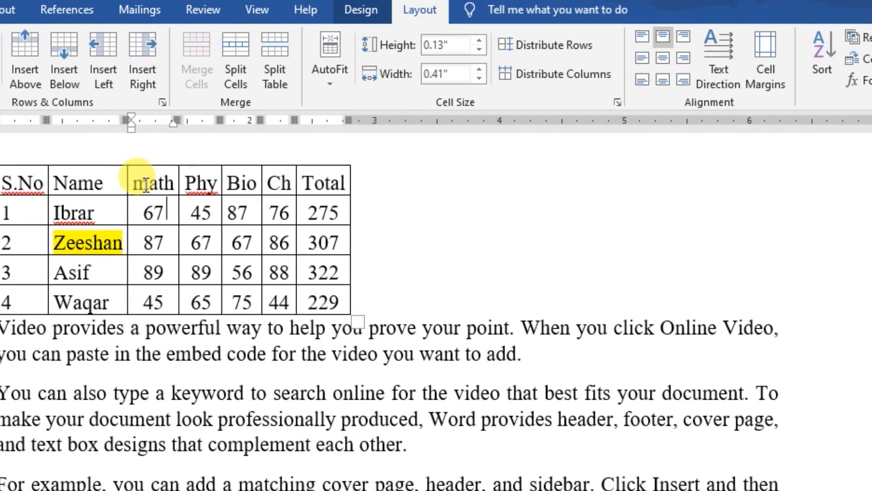
pyautogui.press('Down')
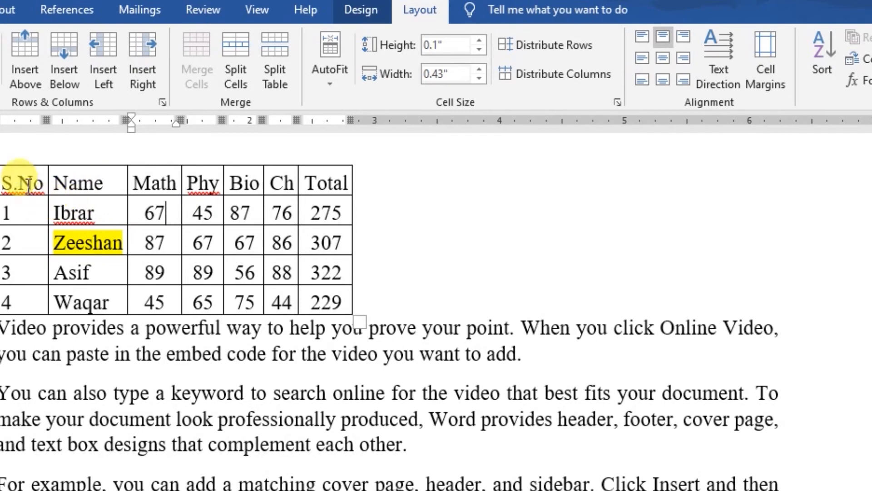
# - Open the Sort settings for the marks table and compare the sort column choices with and without a header row
pyautogui.click(109, 205)
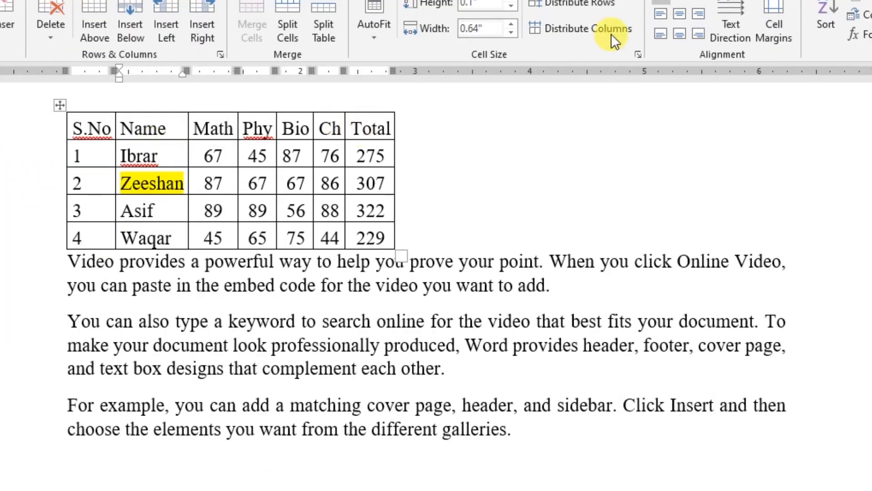
pyautogui.click(822, 10)
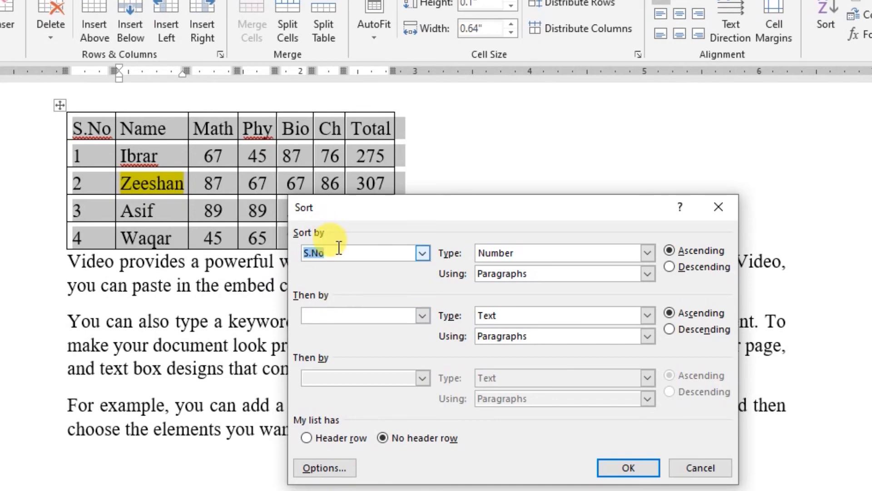
pyautogui.click(335, 438)
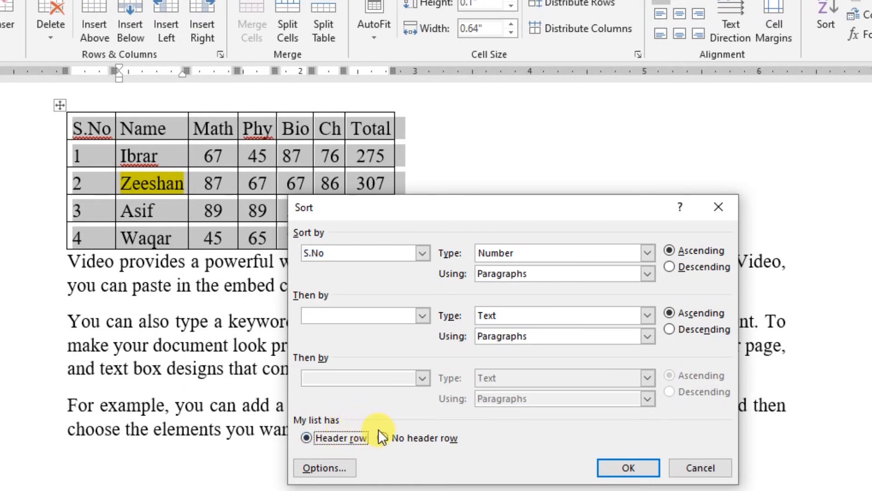
pyautogui.click(391, 437)
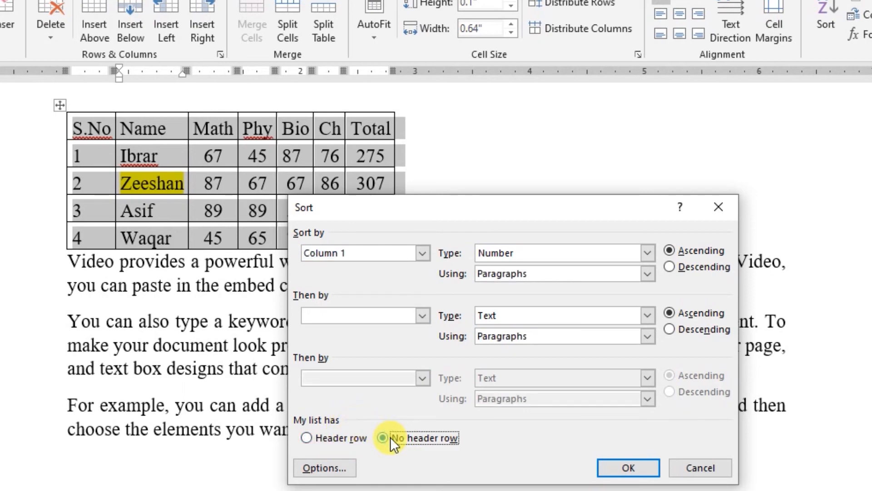
pyautogui.click(389, 253)
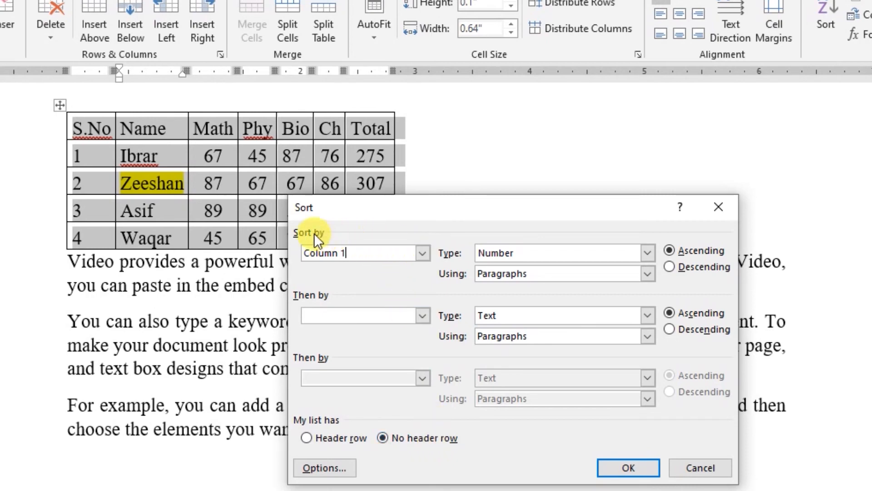
pyautogui.click(420, 253)
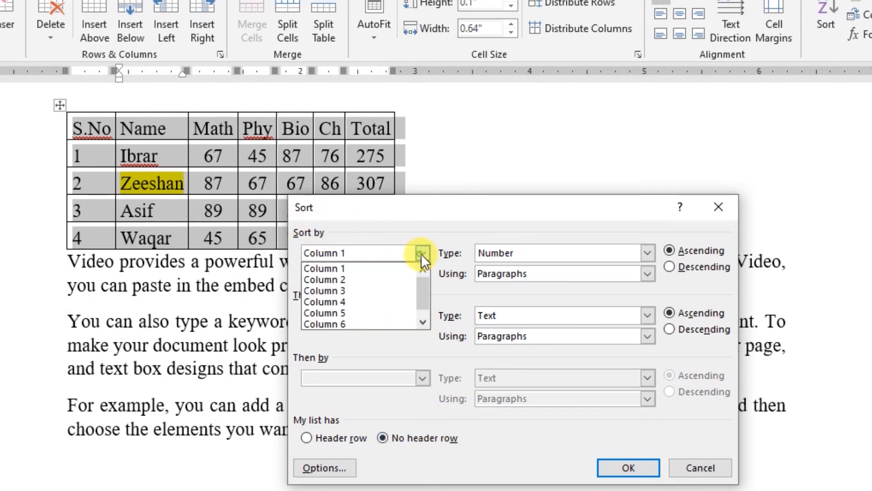
pyautogui.click(397, 222)
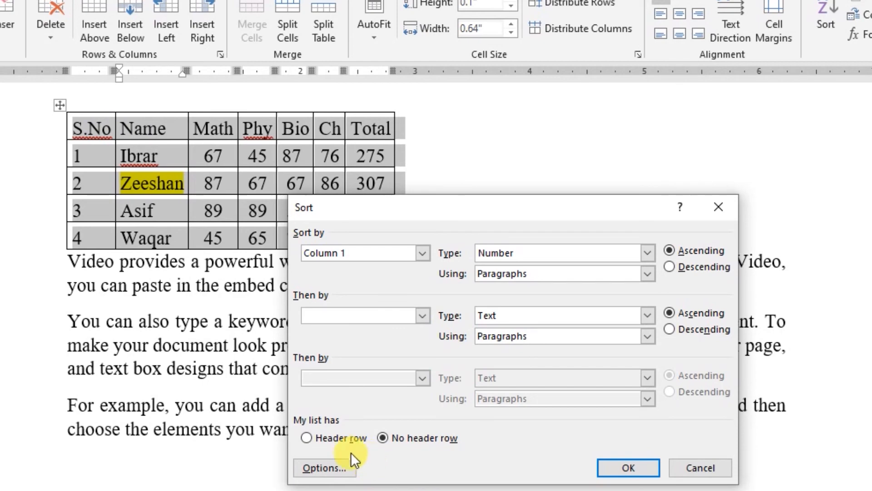
# - Sort the table by the Name column as text in ascending order, treating the first row as a header row
pyautogui.click(336, 439)
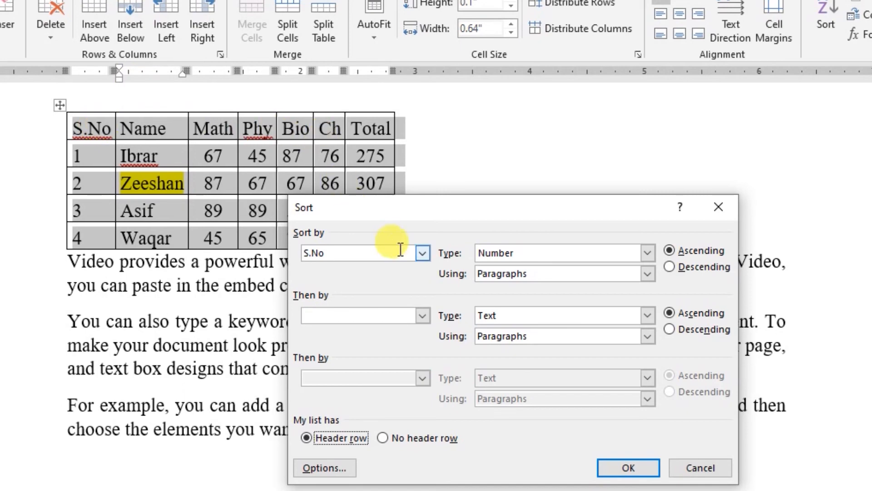
pyautogui.click(423, 253)
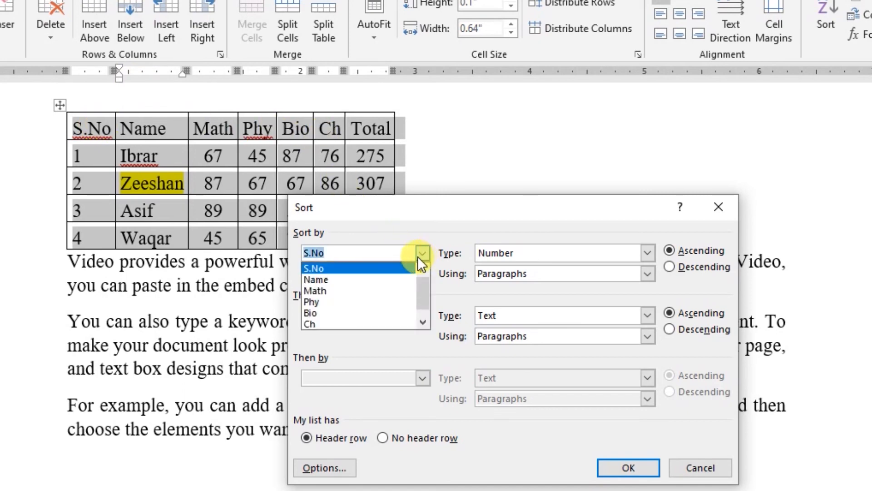
pyautogui.click(319, 280)
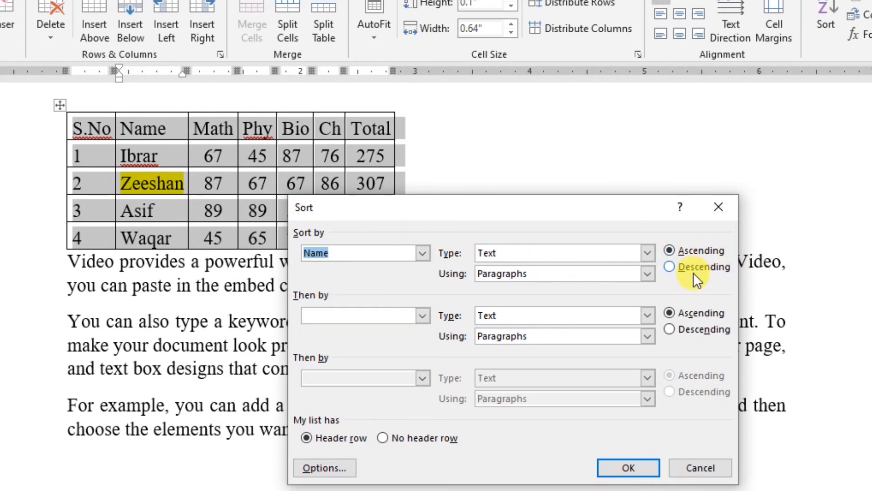
pyautogui.click(648, 253)
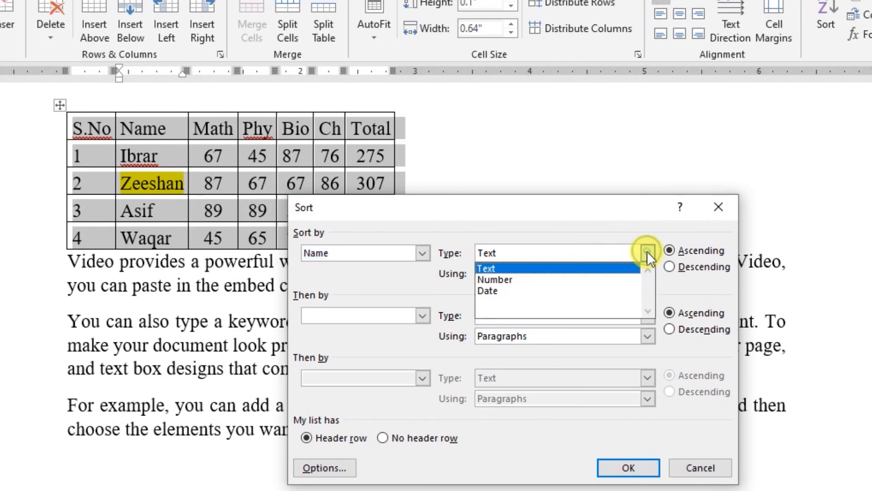
pyautogui.click(591, 268)
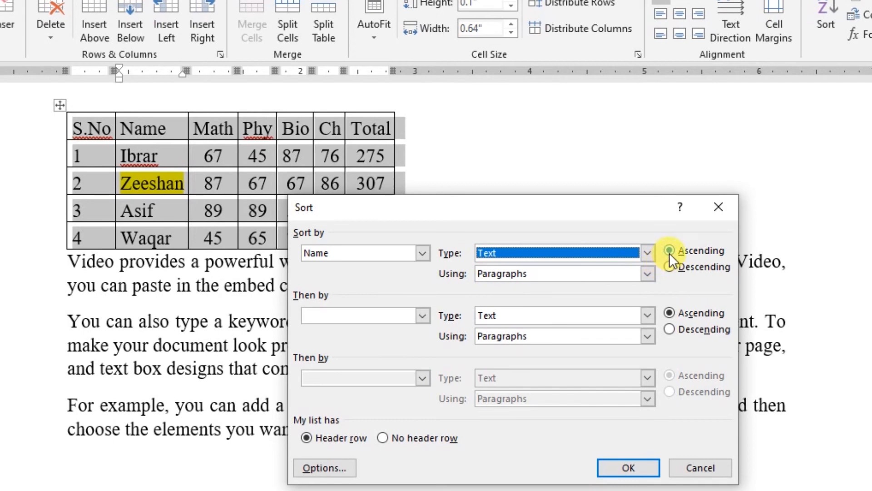
pyautogui.click(628, 467)
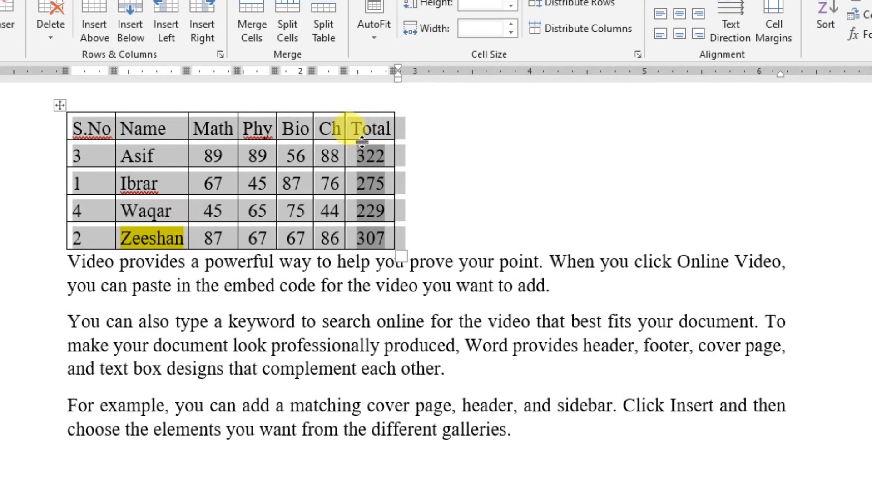
# - Sort the table by the Total column as numbers in descending order, treating the first row as a header row
pyautogui.doubleClick(356, 154)
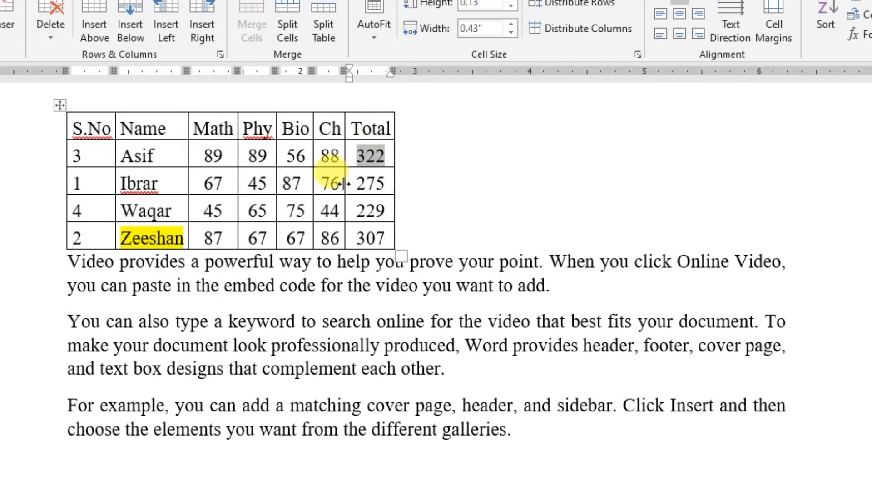
pyautogui.click(825, 6)
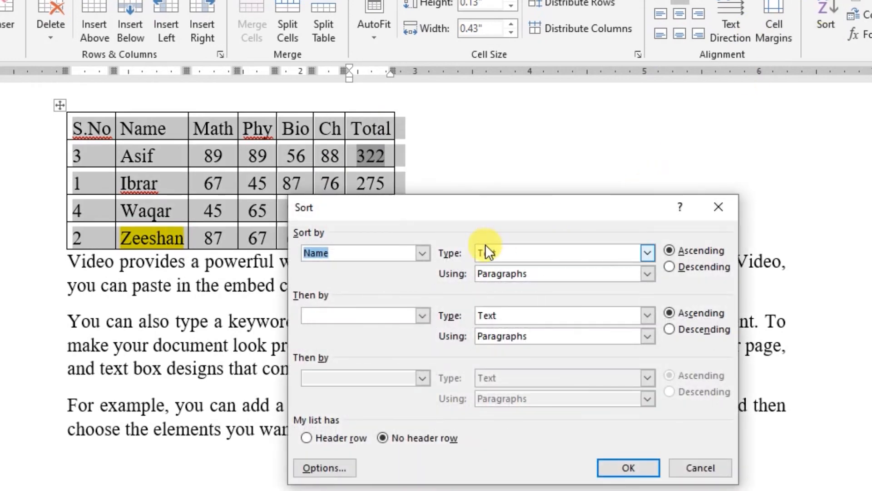
pyautogui.click(422, 253)
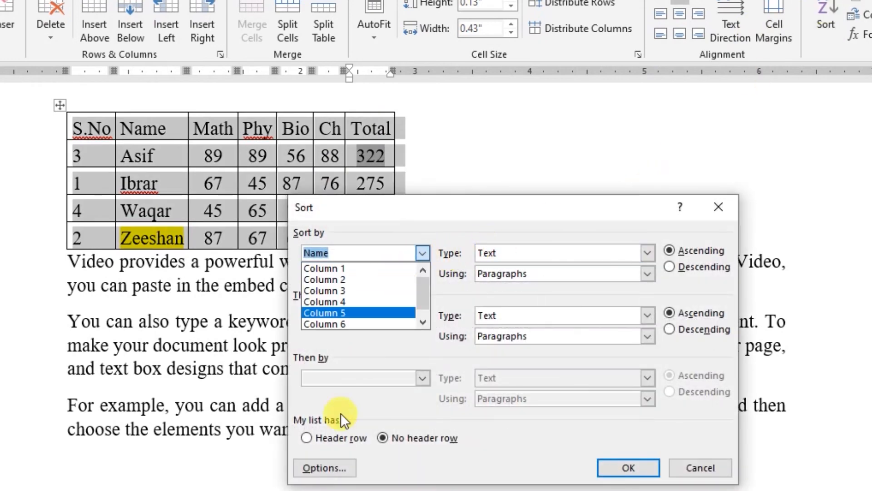
pyautogui.click(328, 440)
pyautogui.click(328, 441)
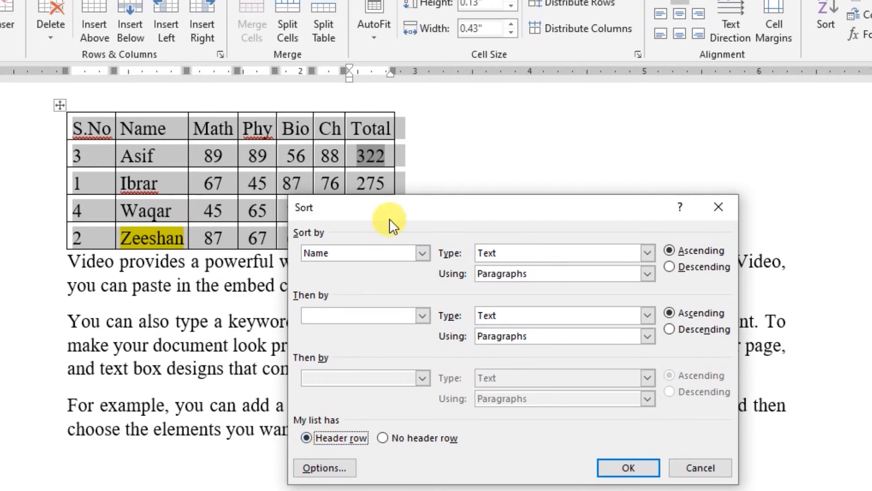
pyautogui.click(423, 253)
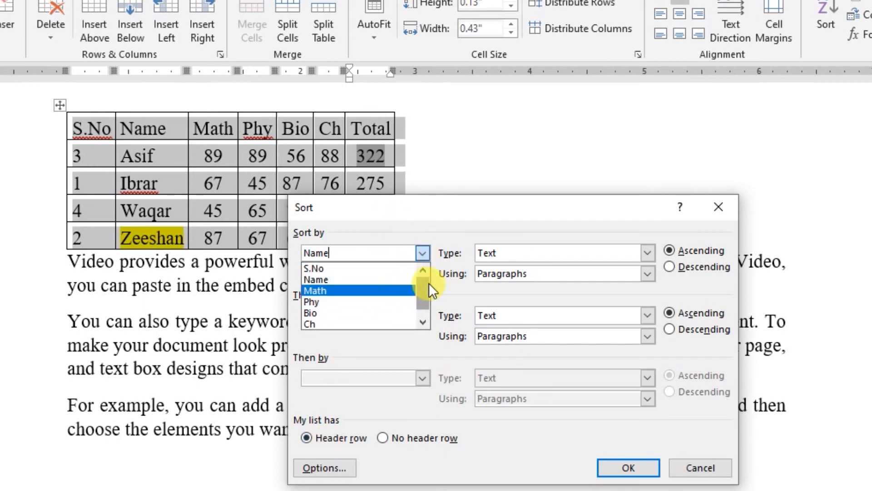
pyautogui.moveTo(424, 287); pyautogui.dragTo(423, 291)
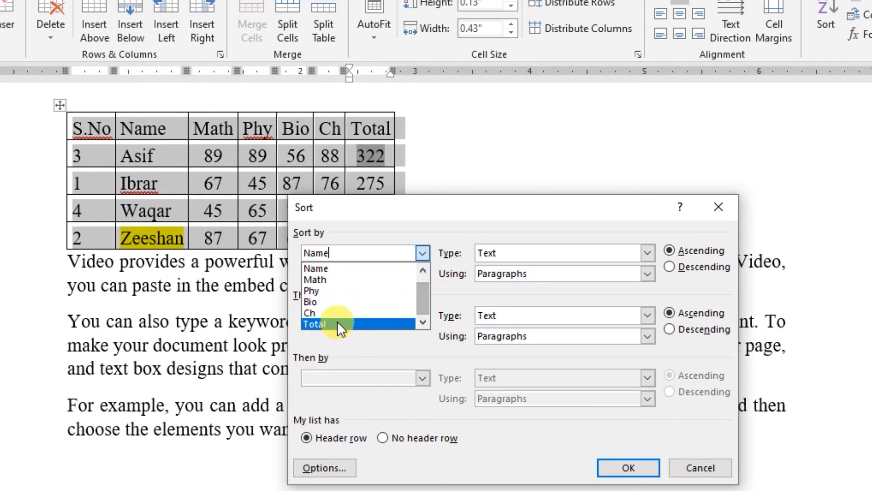
pyautogui.click(325, 323)
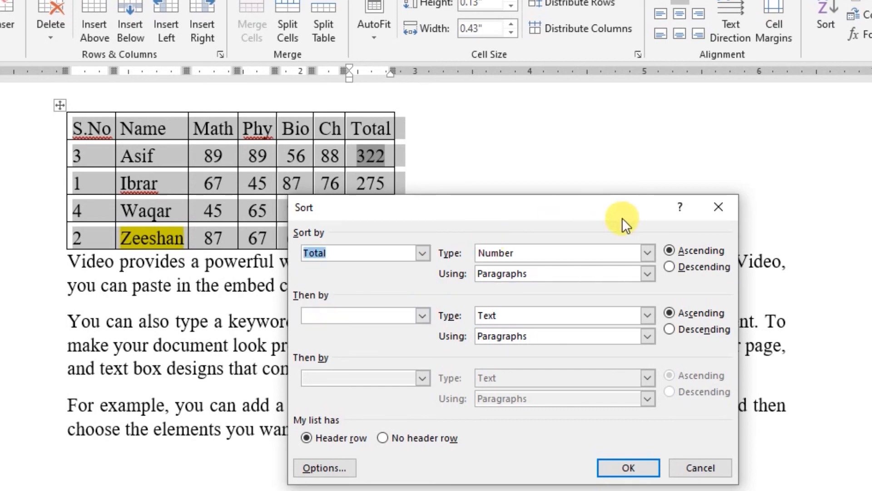
pyautogui.click(671, 266)
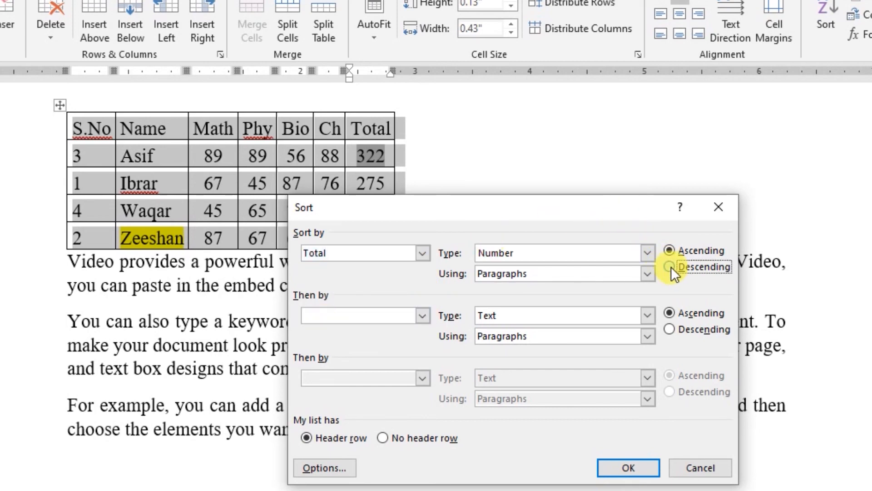
pyautogui.click(629, 467)
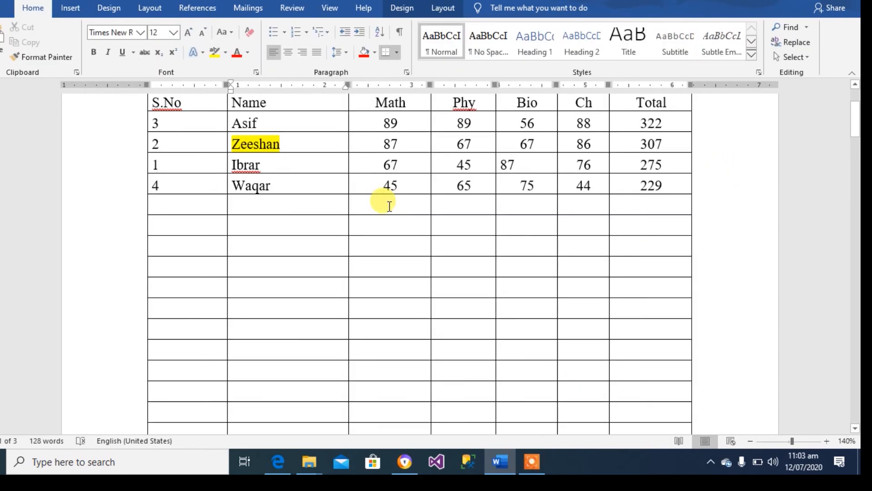
# - Look through the empty rows of the extended table from its first page onto the second
pyautogui.press('Down')
pyautogui.press('Down')
pyautogui.press('Down')
pyautogui.press('Down')
pyautogui.press('Down')
pyautogui.press('Down')
pyautogui.press('Down')
pyautogui.press('Down')
pyautogui.press('Down')
pyautogui.press('Down')
pyautogui.press('Down')
pyautogui.press('Down')
pyautogui.press('Down')
pyautogui.press('Down')
pyautogui.press('Down')
pyautogui.press('Down')
pyautogui.press('Down')
pyautogui.press('Down')
pyautogui.press('Down')
pyautogui.press('Down')
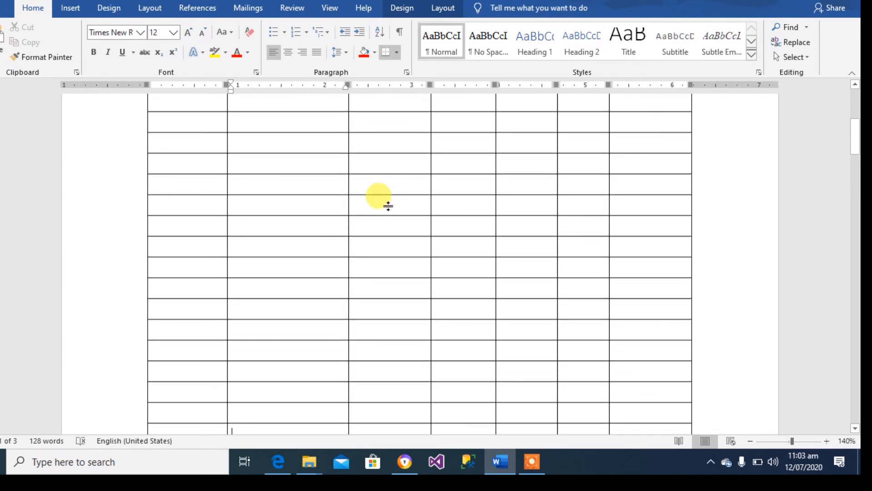
pyautogui.press('Down')
pyautogui.press('Down')
pyautogui.press('Down')
pyautogui.press('Down')
pyautogui.press('Down')
pyautogui.press('Down')
pyautogui.press('Down')
pyautogui.press('Down')
pyautogui.press('Down')
pyautogui.press('Down')
pyautogui.press('Down')
pyautogui.press('Down')
pyautogui.press('Down')
pyautogui.press('Down')
pyautogui.press('Down')
pyautogui.press('Down')
pyautogui.press('Down')
pyautogui.press('Down')
pyautogui.press('Down')
pyautogui.press('Down')
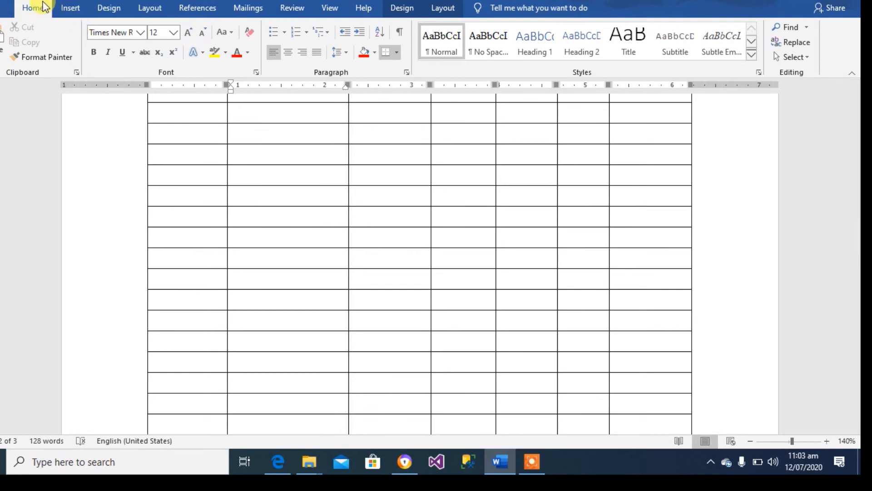
# - Check in the print preview whether the table's headings appear on each page, then return to the document
pyautogui.hotkey('ctrl', 'p')
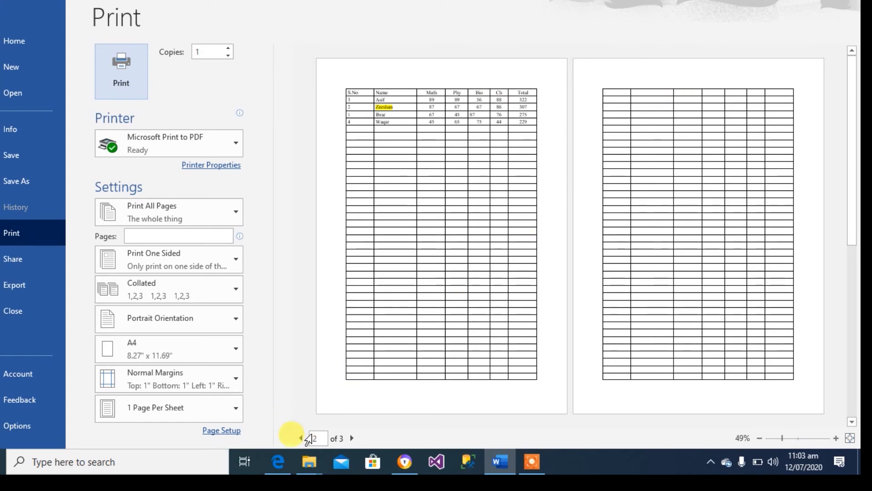
pyautogui.click(353, 437)
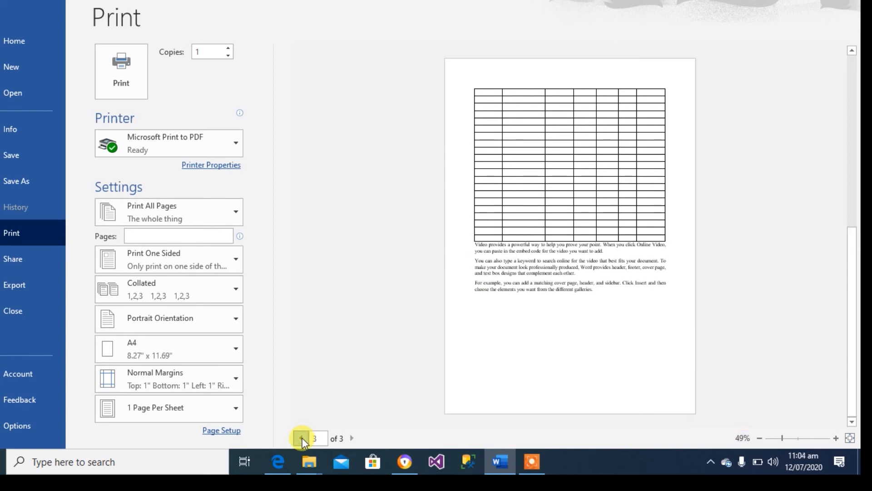
pyautogui.click(302, 438)
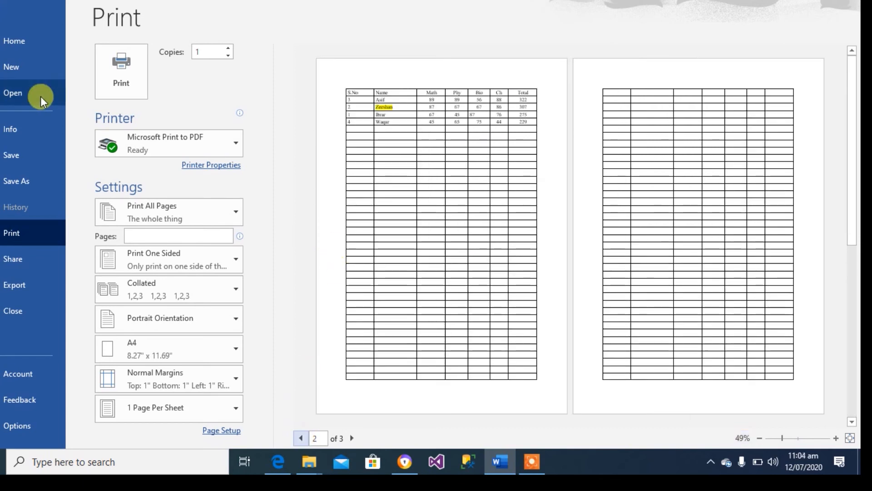
pyautogui.click(4, 10)
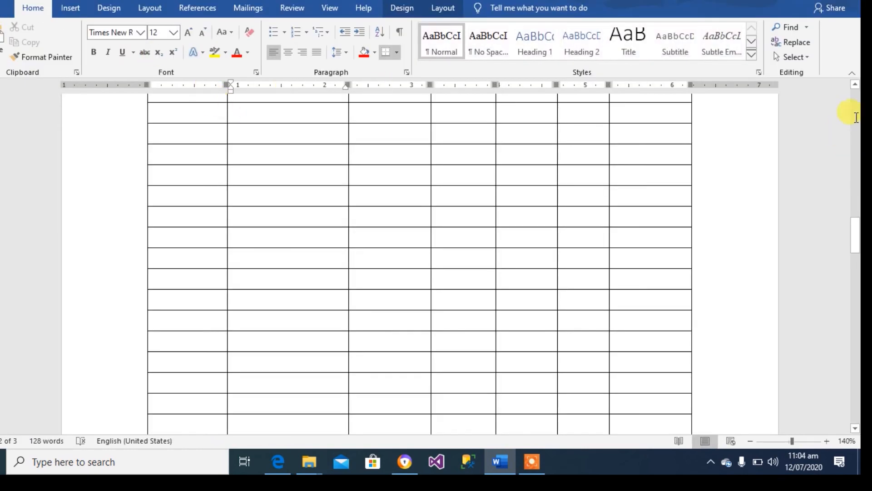
# - Turn on Repeat Header Rows for the table's heading row and check the pages in the print preview
pyautogui.click(856, 114)
pyautogui.click(856, 115)
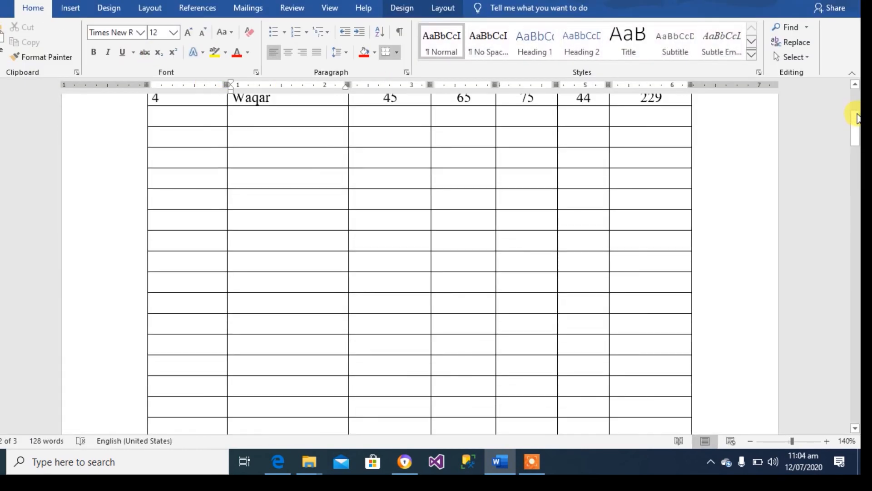
pyautogui.moveTo(857, 118); pyautogui.dragTo(856, 98)
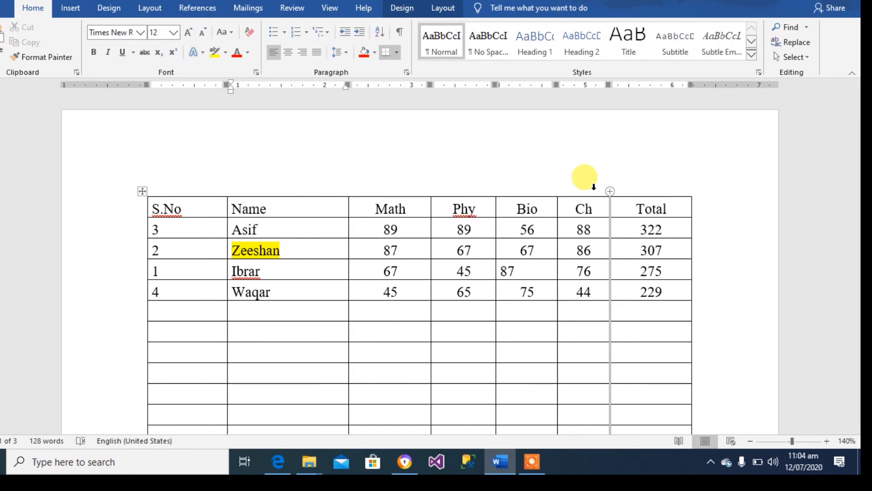
pyautogui.click(510, 206)
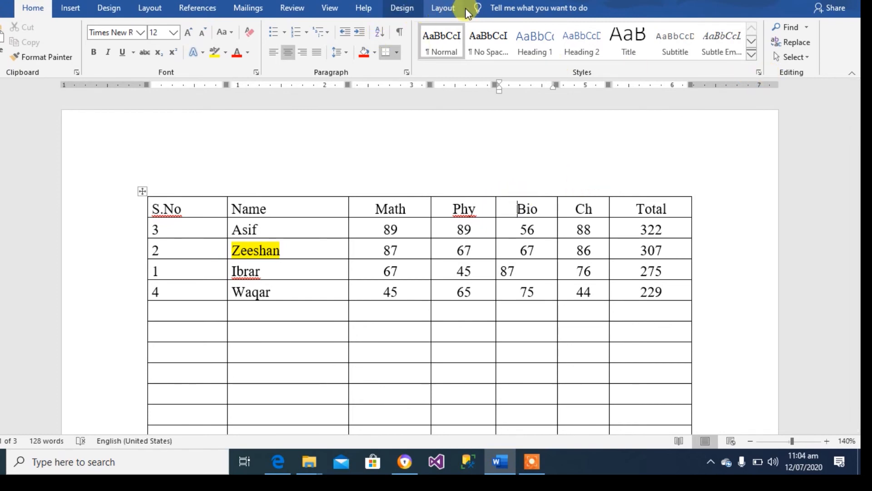
pyautogui.click(448, 10)
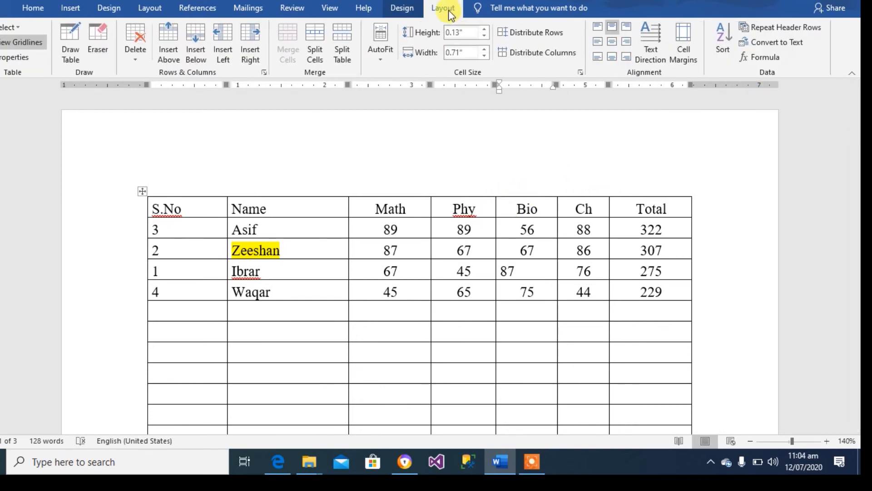
pyautogui.click(779, 29)
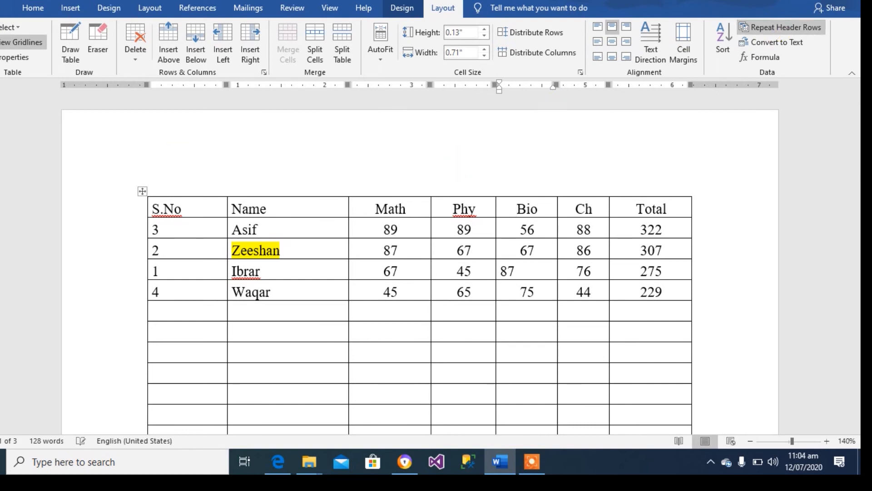
pyautogui.hotkey('ctrl', 'p')
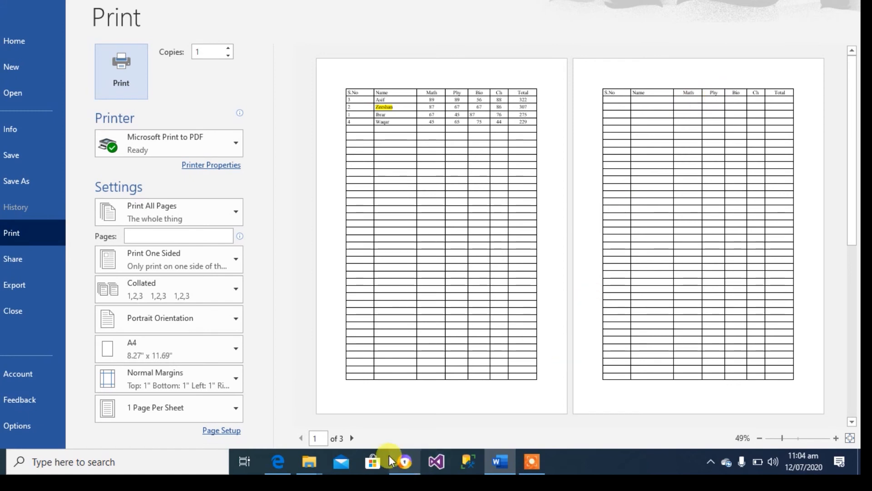
pyautogui.click(352, 438)
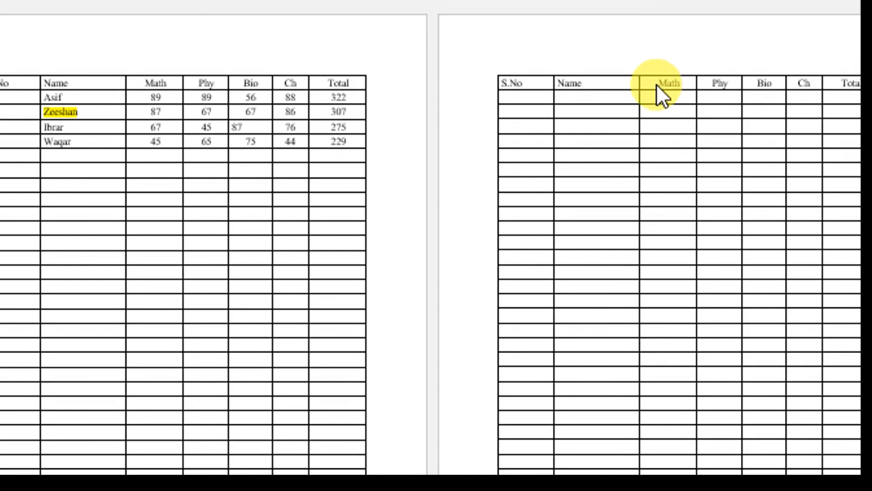
# - Check in the print preview whether the heading row repeats on the table's second and third pages
pyautogui.scroll(-5, 281, 454)
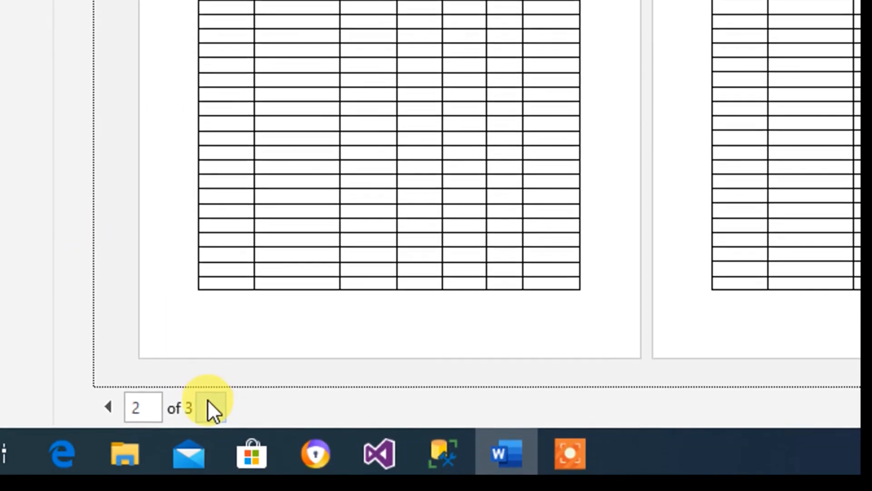
pyautogui.click(211, 408)
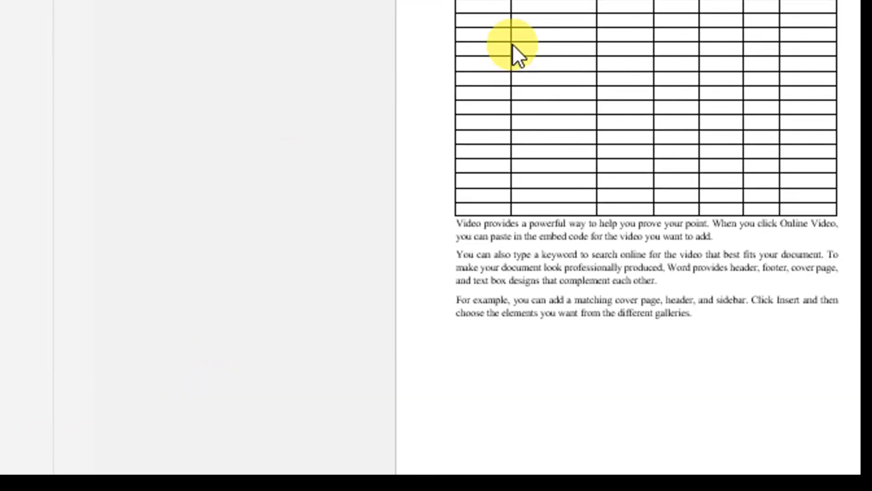
pyautogui.scroll(5, 541, 46)
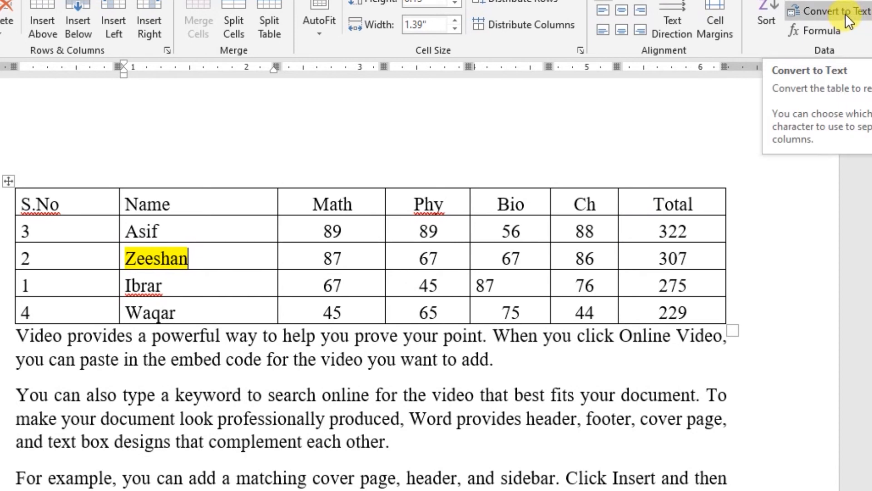
# - Convert the table to text with tabs as the separator, and undo the conversion
pyautogui.click(354, 232)
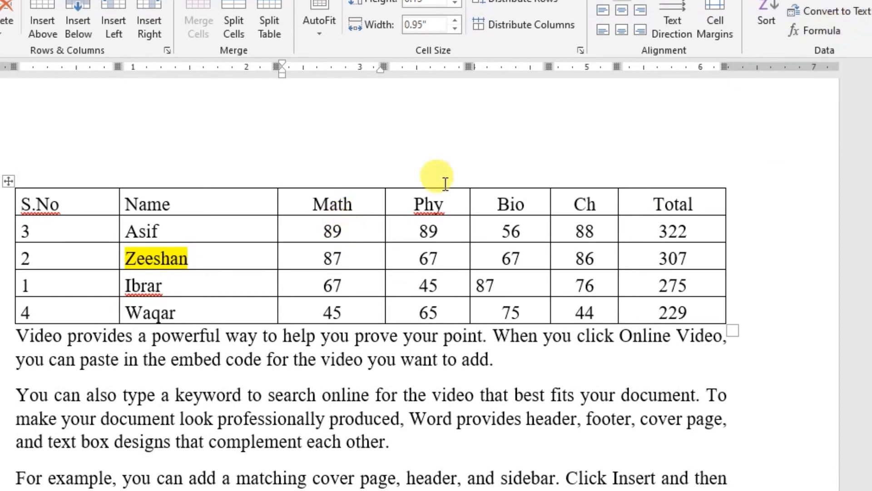
pyautogui.click(849, 12)
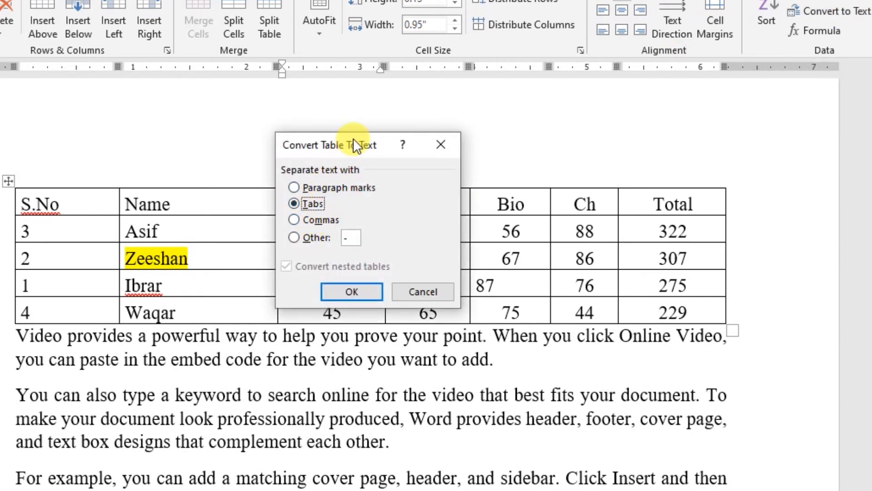
pyautogui.moveTo(353, 138); pyautogui.dragTo(494, 166)
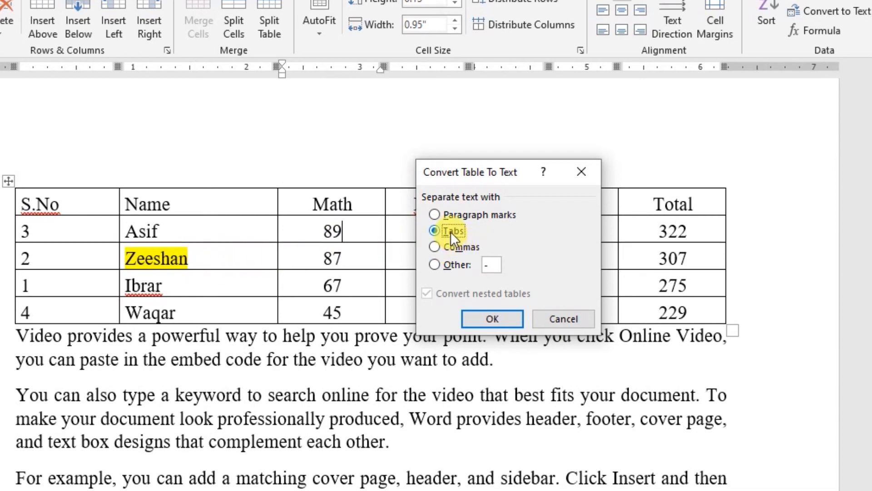
pyautogui.click(497, 318)
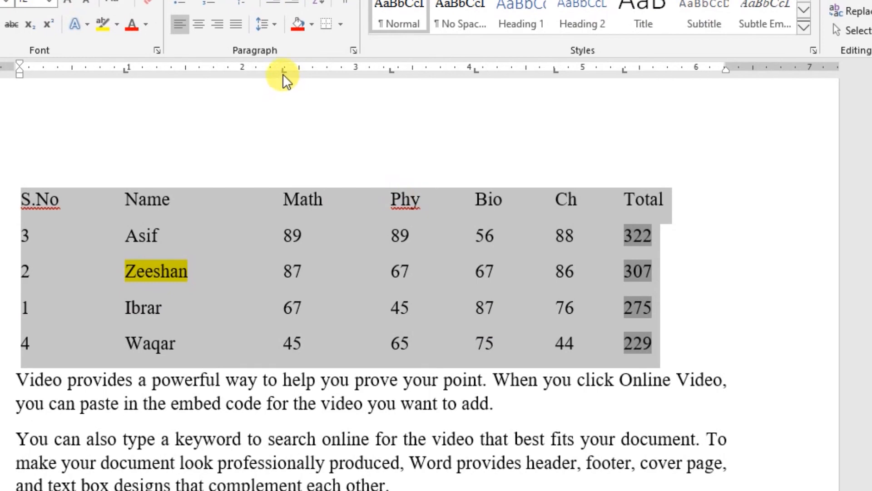
pyautogui.click(339, 225)
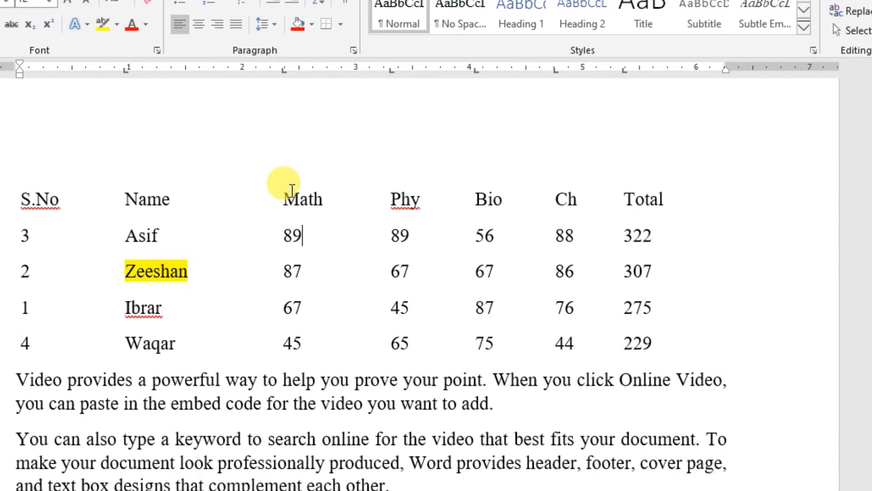
pyautogui.hotkey('ctrl', 'z')
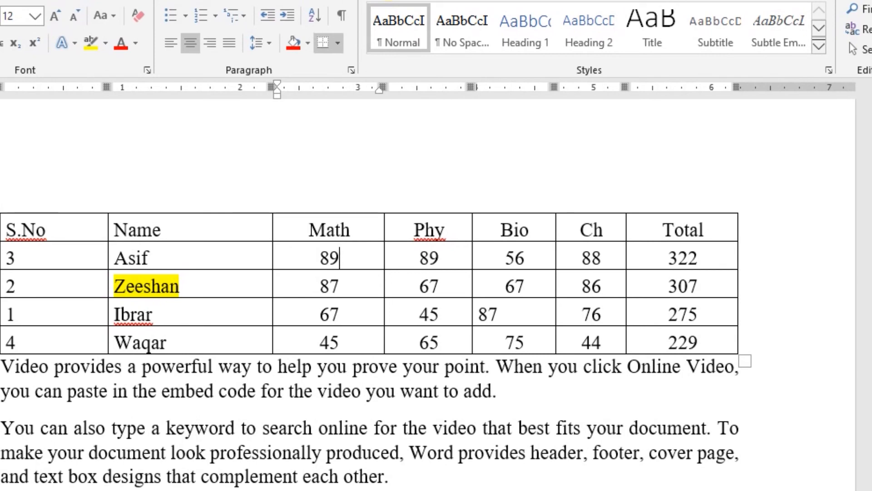
# - Clear the values of all four data rows in the Total column
pyautogui.hotkey('alt', 'j')
pyautogui.press('l')
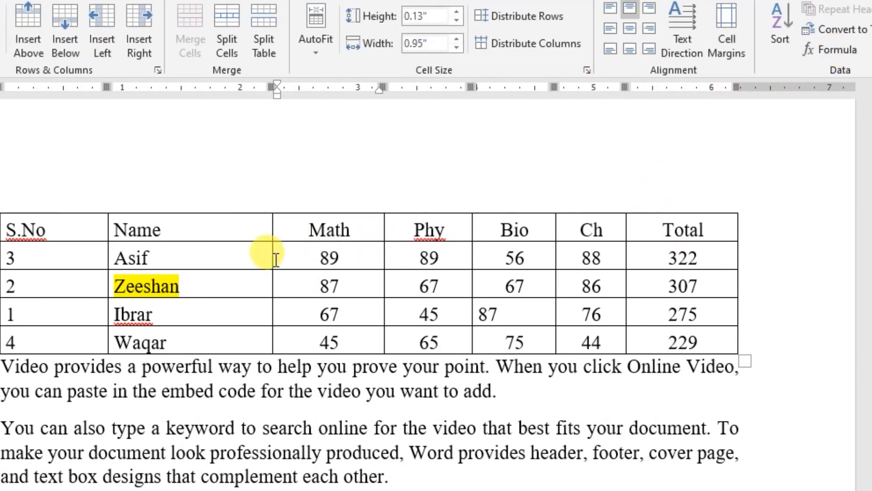
pyautogui.click(669, 257)
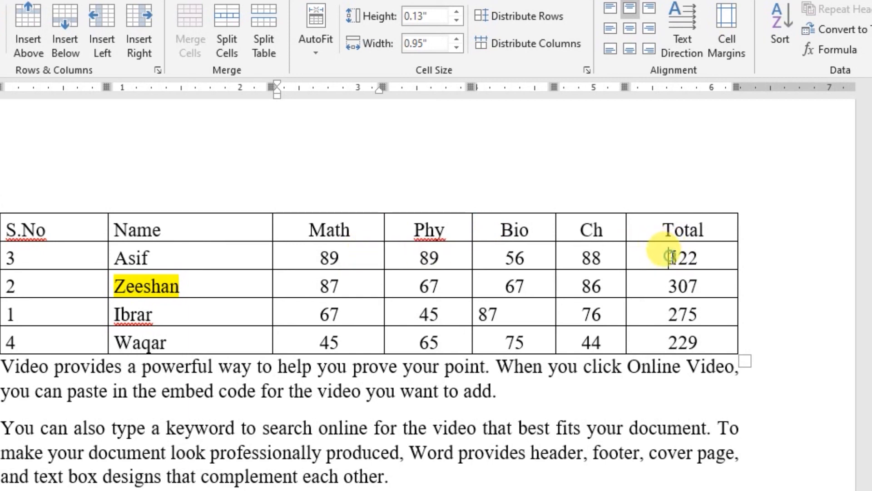
pyautogui.moveTo(669, 256); pyautogui.dragTo(719, 345)
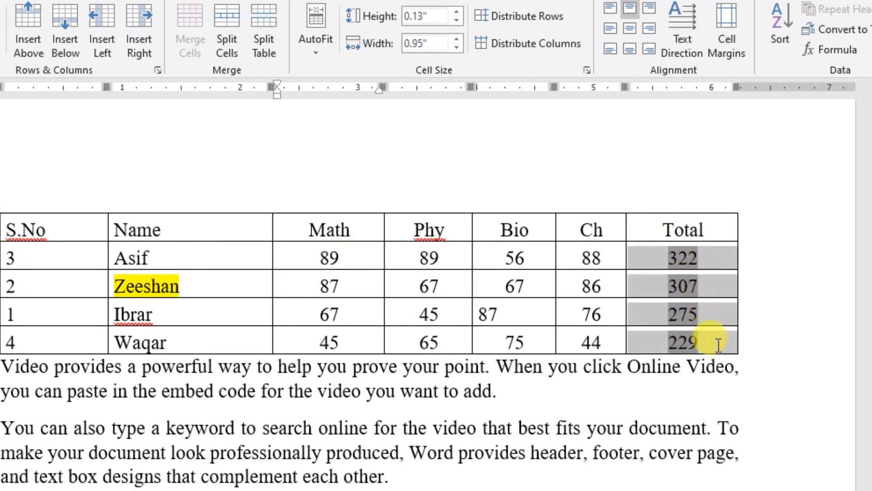
pyautogui.press('Delete')
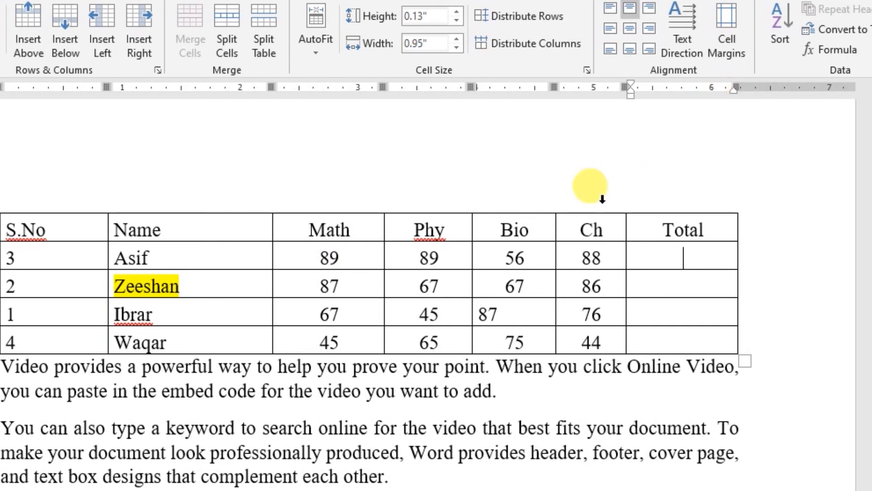
# - Insert the formula =SUM(LEFT) in the Total cell of the first data row
pyautogui.click(821, 46)
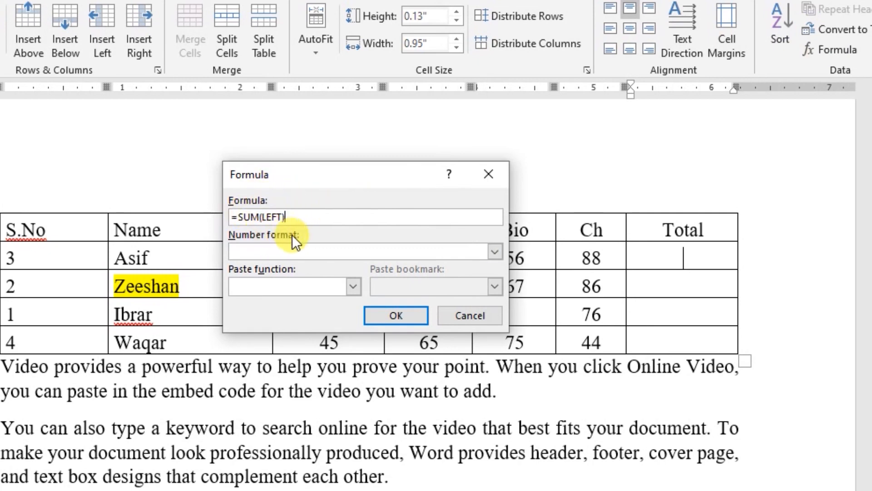
pyautogui.click(353, 288)
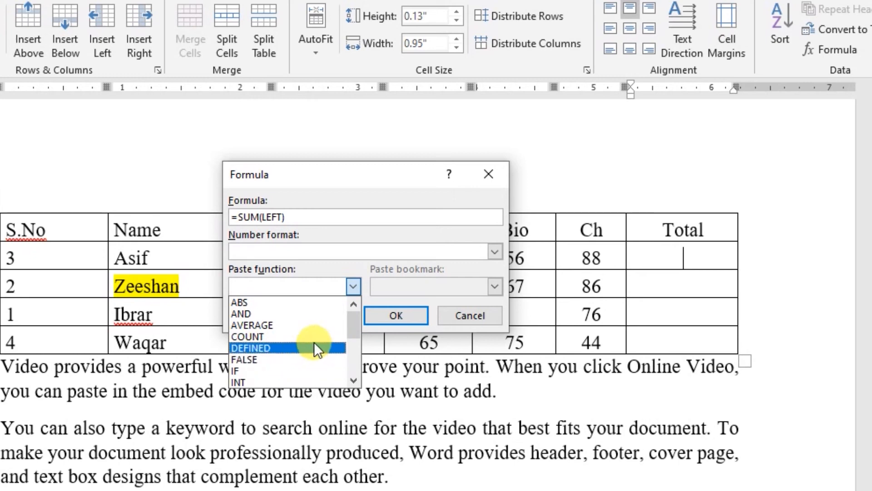
pyautogui.moveTo(353, 320)
pyautogui.mouseDown()
pyautogui.moveTo(353, 354)
pyautogui.moveTo(350, 306)
pyautogui.mouseUp()
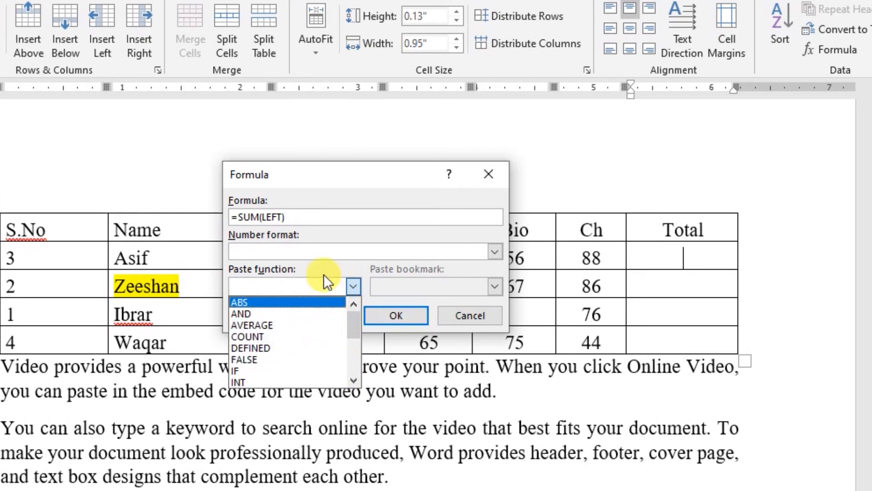
pyautogui.click(360, 199)
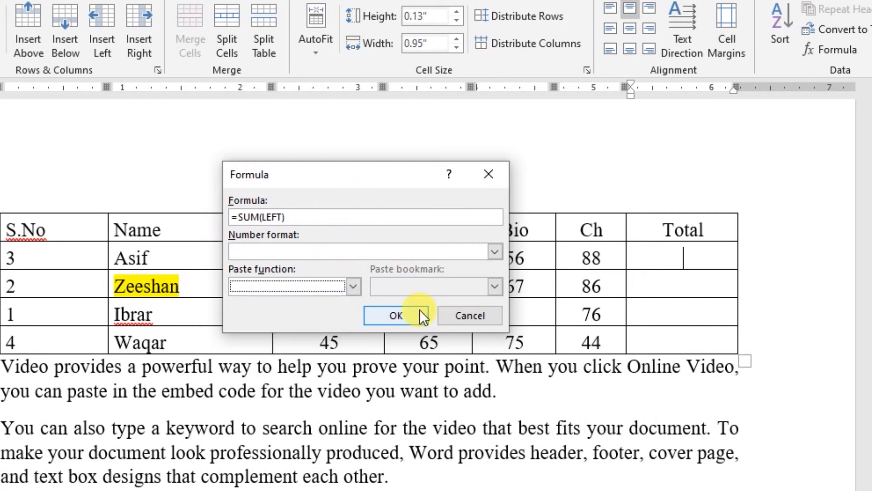
pyautogui.click(405, 314)
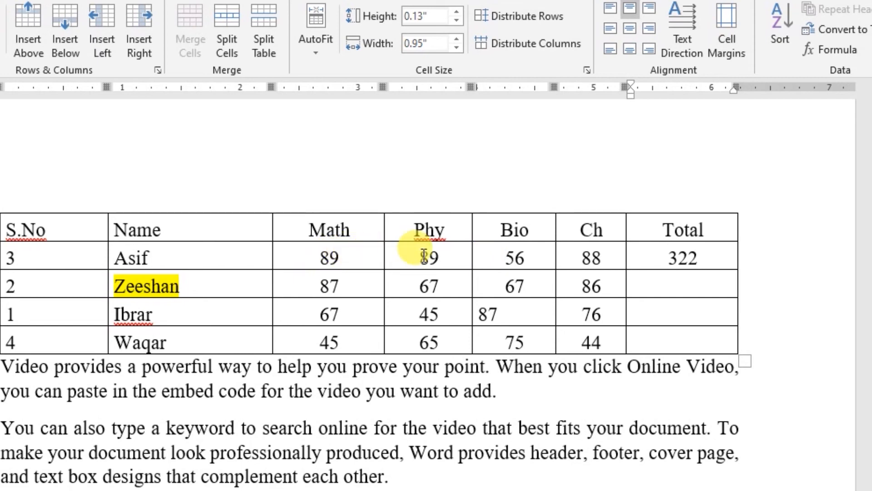
# - Fill the Total cells of the second and third data rows with 307 and 275
pyautogui.click(690, 287)
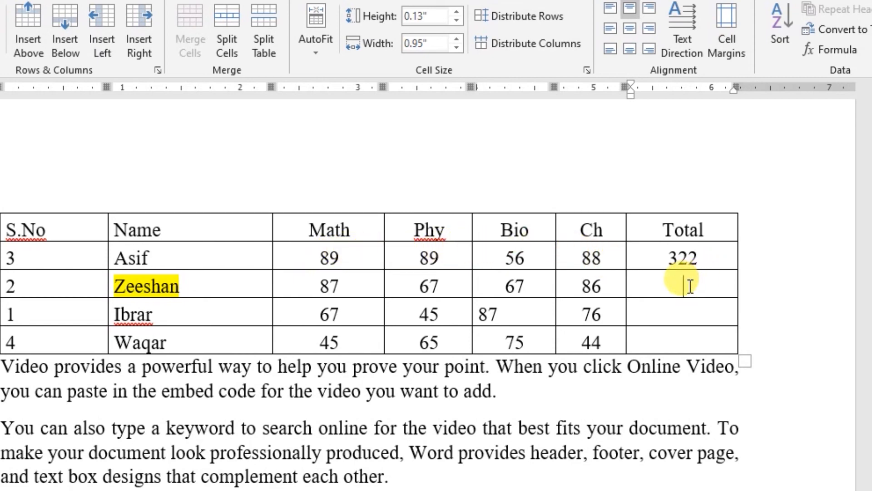
pyautogui.write('307')
pyautogui.press('Down')
pyautogui.write('275')
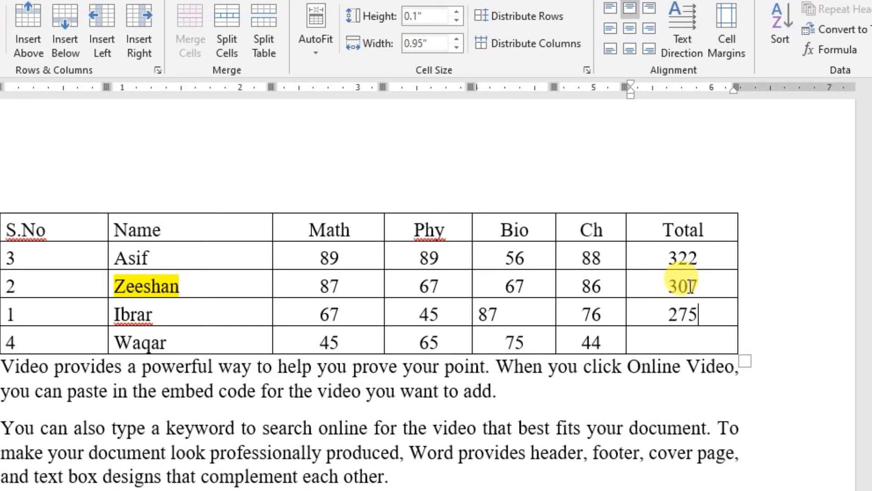
# - Insert the formula =MAX(left) in the last row's Total cell, replacing the suggested formula with the MAX function
pyautogui.press('Down')
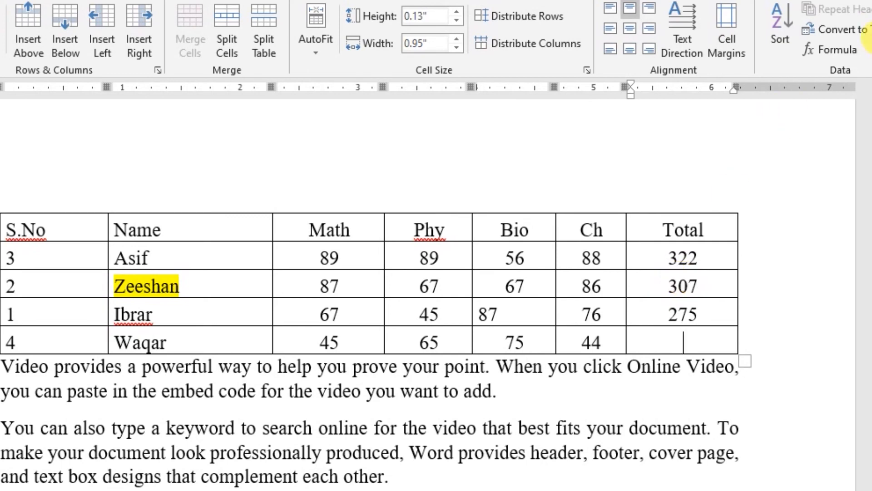
pyautogui.click(848, 50)
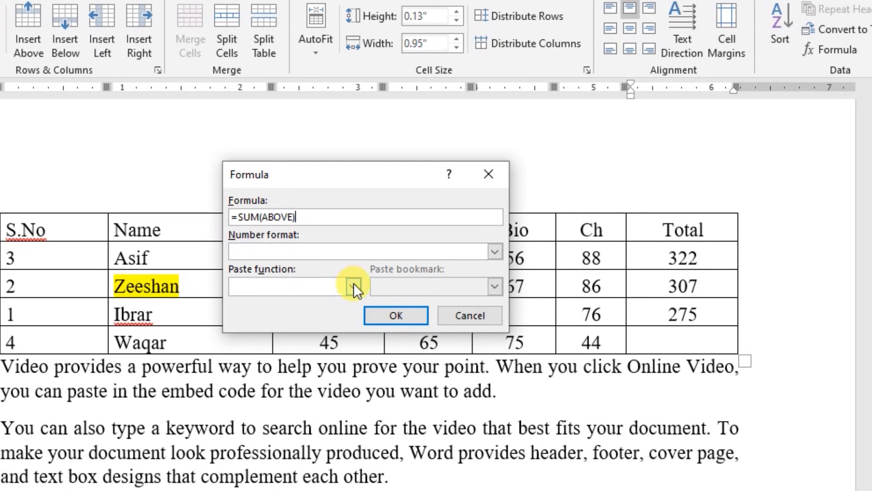
pyautogui.press('BackSpace')
pyautogui.press('BackSpace')
pyautogui.press('BackSpace')
pyautogui.press('BackSpace')
pyautogui.press('BackSpace')
pyautogui.press('BackSpace')
pyautogui.press('BackSpace')
pyautogui.press('BackSpace')
pyautogui.press('BackSpace')
pyautogui.press('BackSpace')
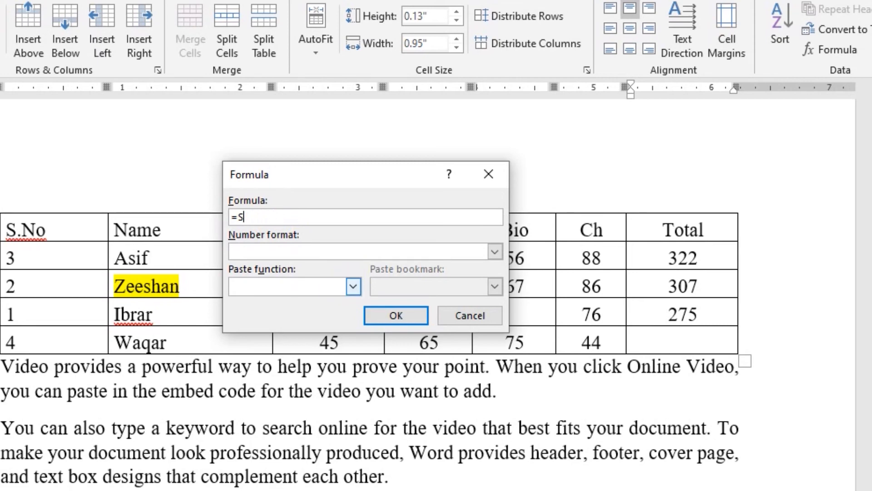
pyautogui.click(354, 286)
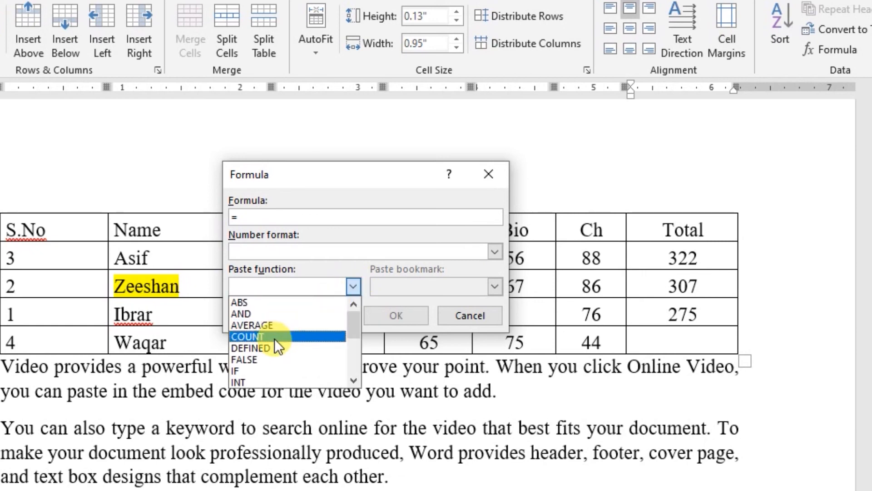
pyautogui.press('Down')
pyautogui.press('Down')
pyautogui.press('Down')
pyautogui.press('Down')
pyautogui.press('Down')
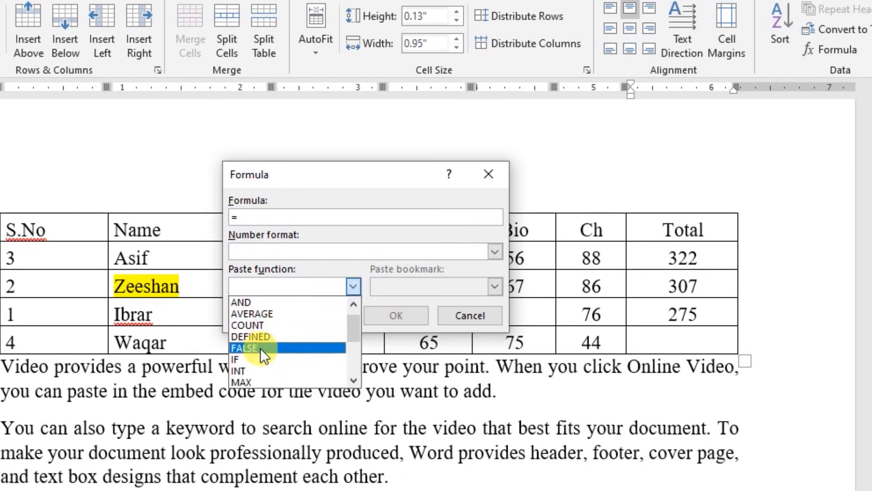
pyautogui.click(246, 382)
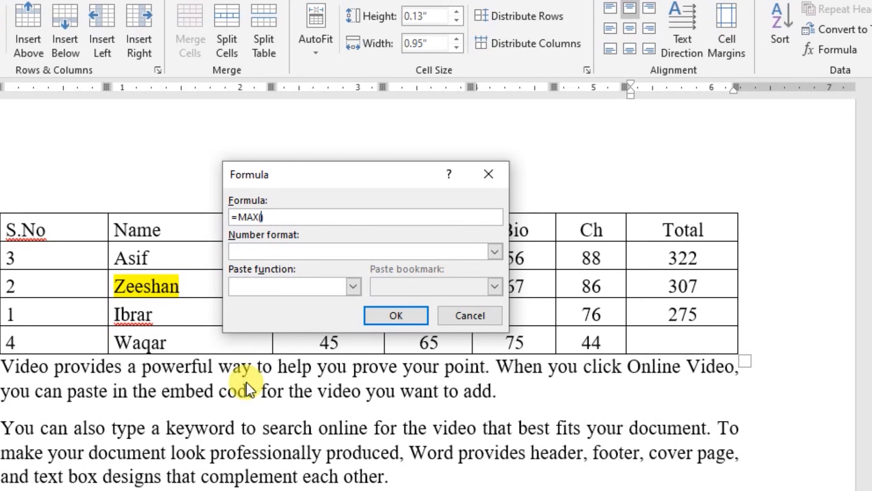
pyautogui.write('left')
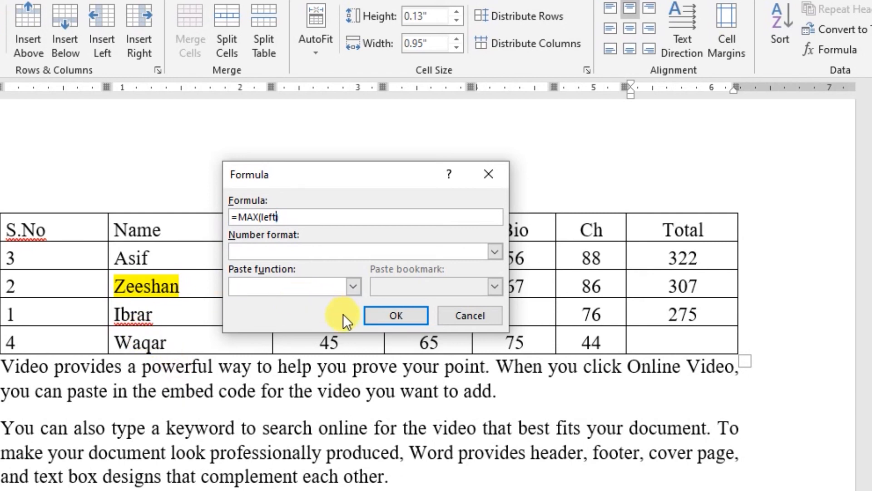
pyautogui.click(392, 311)
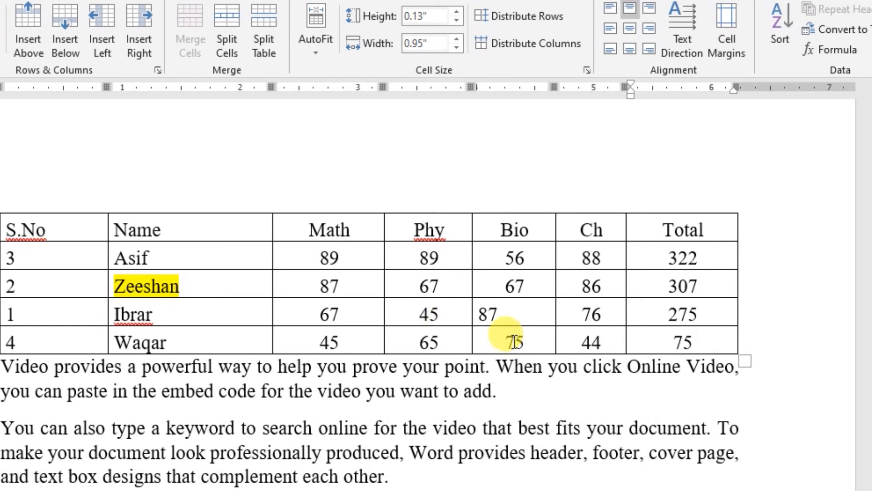
# - Change the Math mark in the last row of the table to 80
pyautogui.rightClick(323, 339)
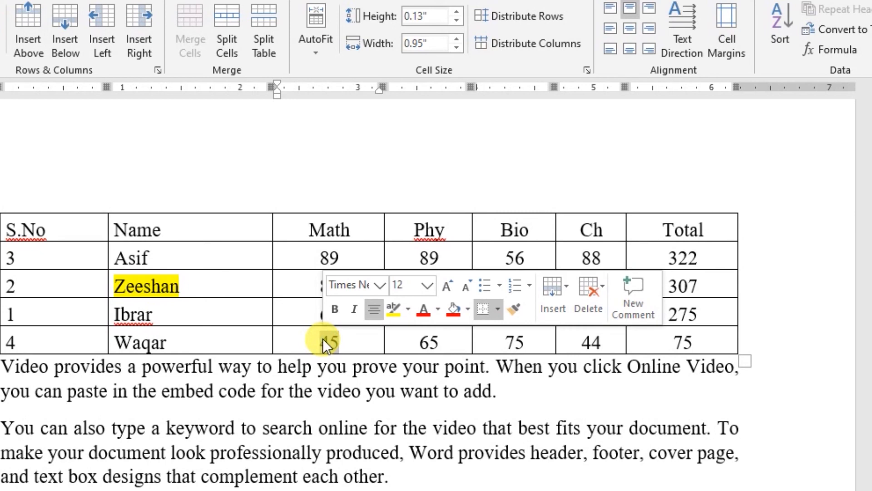
pyautogui.write('80')
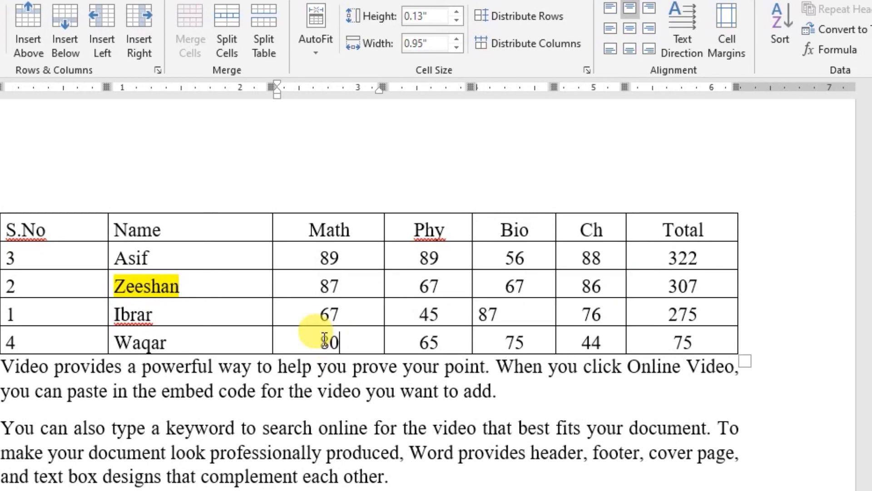
pyautogui.press('Right')
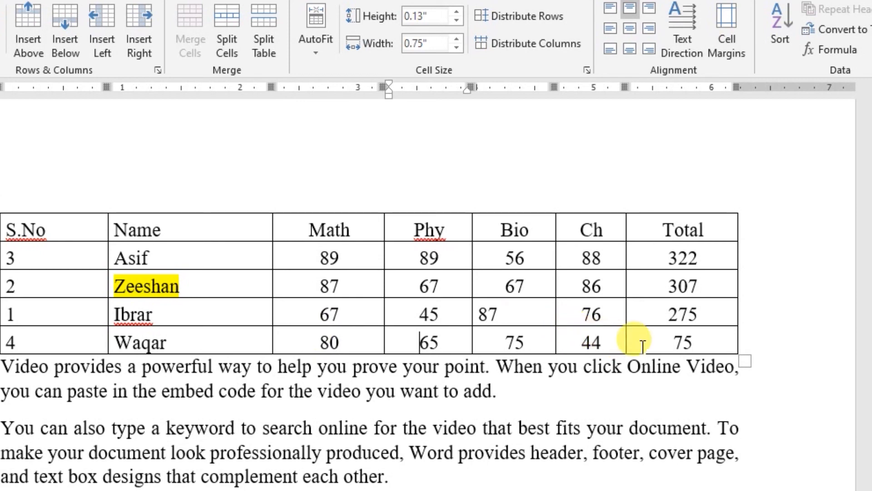
# - Change the Bio mark in the second data row to 43
pyautogui.click(508, 281)
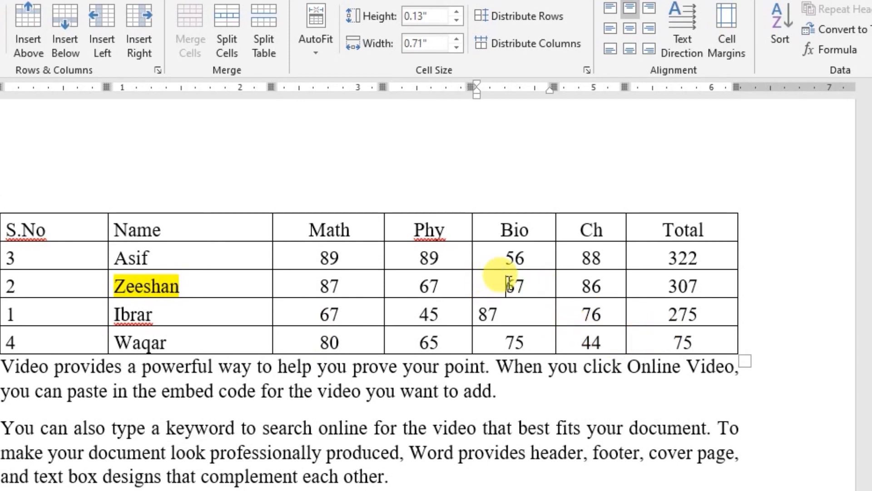
pyautogui.press('Delete')
pyautogui.press('Delete')
pyautogui.write('e')
pyautogui.press('BackSpace')
pyautogui.write('43')
pyautogui.press('Down')
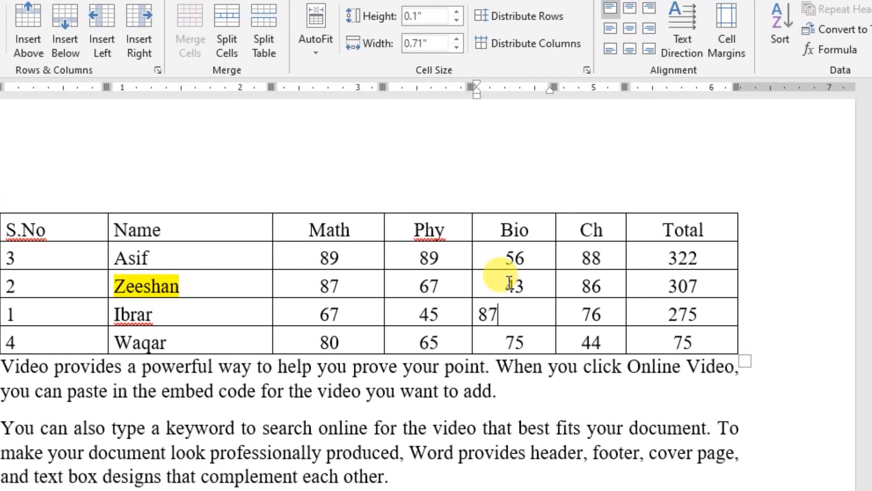
# - Change the Bio mark in the first data row to 34
pyautogui.press('Up')
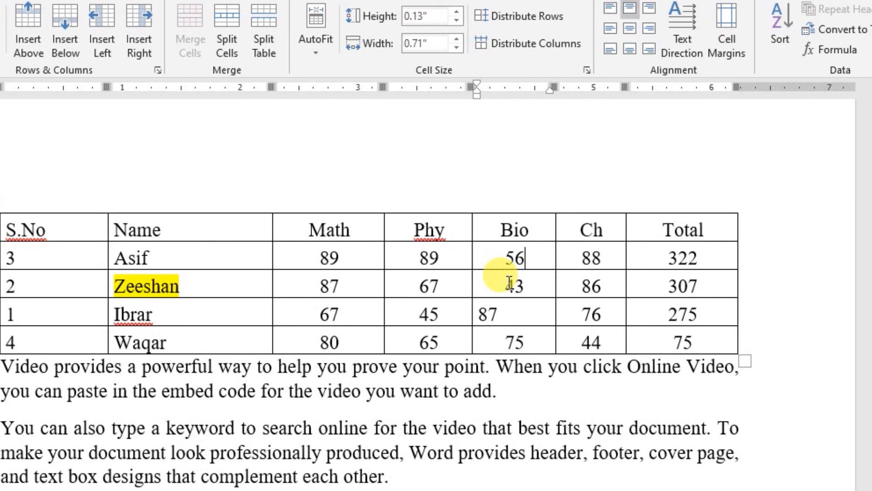
pyautogui.press('BackSpace')
pyautogui.press('BackSpace')
pyautogui.write('34')
# - Update the formula fields in the Total cells of the first and last data rows
pyautogui.doubleClick(690, 260)
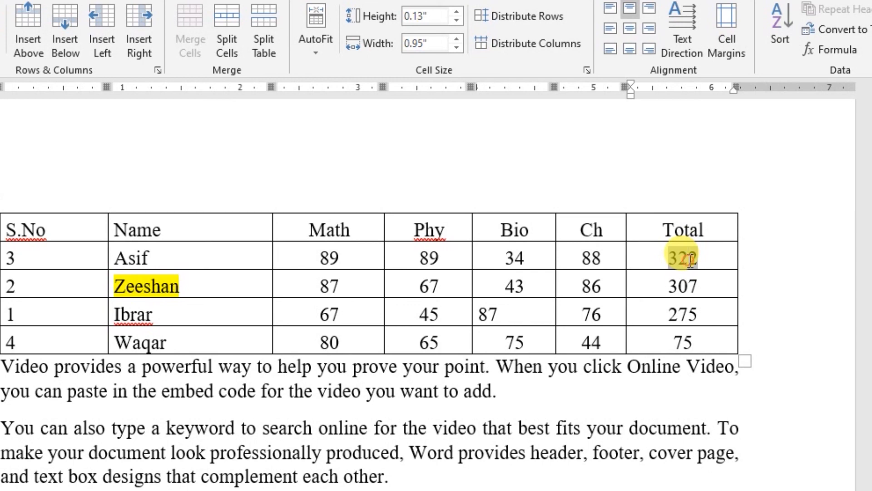
pyautogui.rightClick(689, 260)
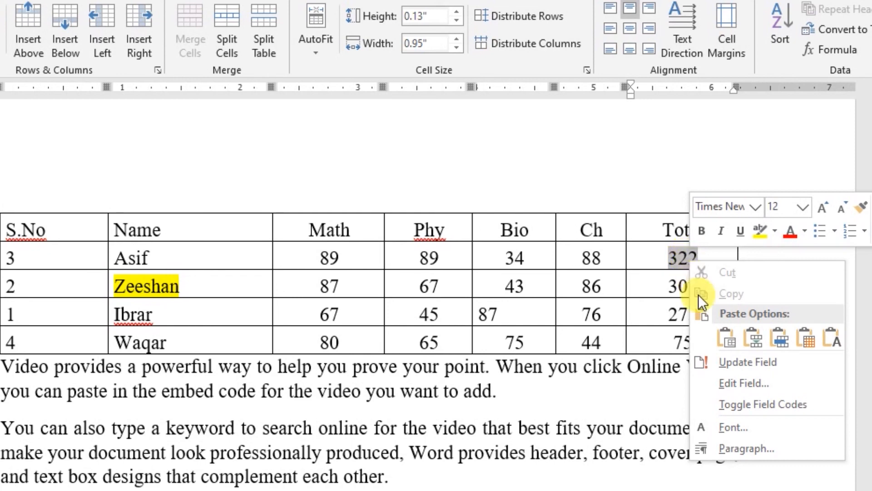
pyautogui.click(722, 361)
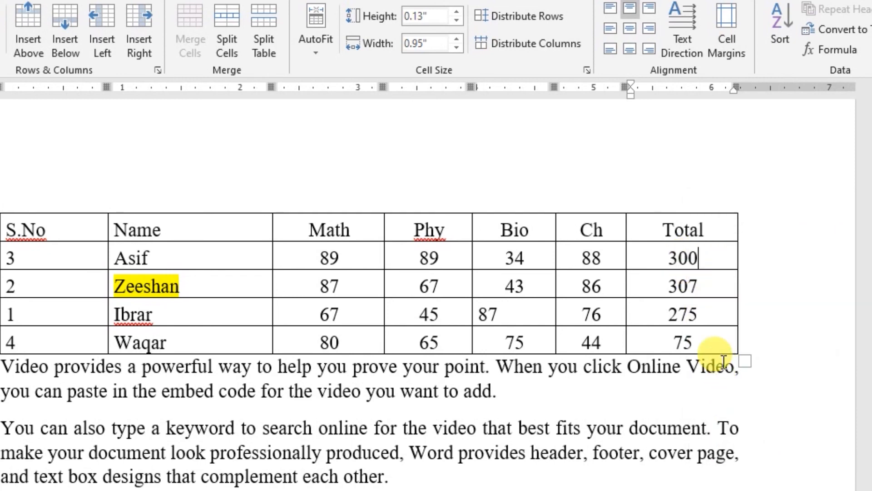
pyautogui.rightClick(687, 343)
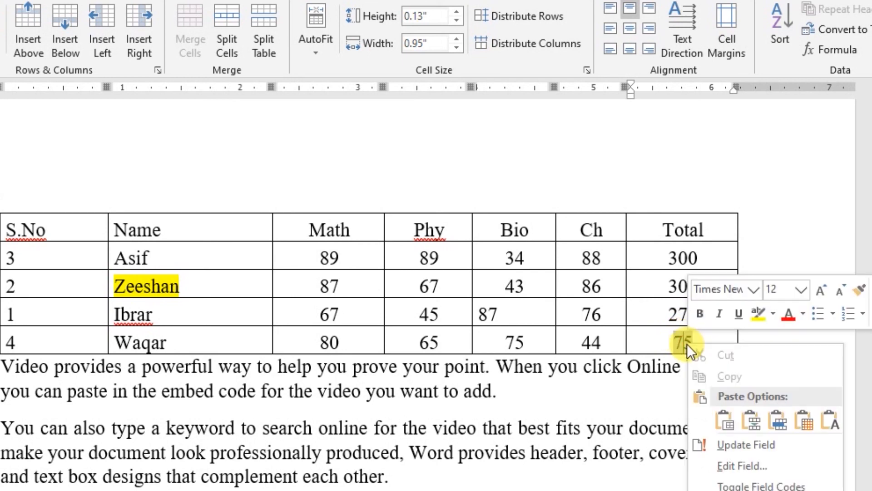
pyautogui.click(729, 449)
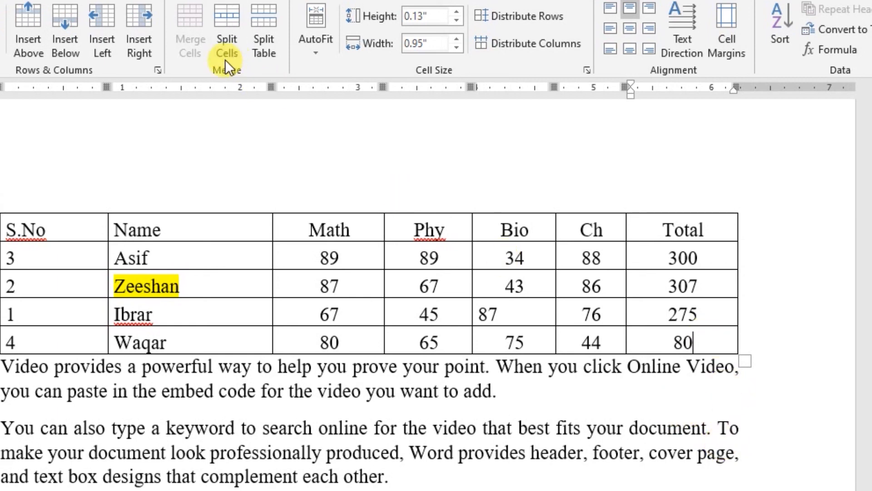
# - Add a row at the end of the table and insert the formula =SUM(ABOVE) in its Math cell
pyautogui.press('Tab')
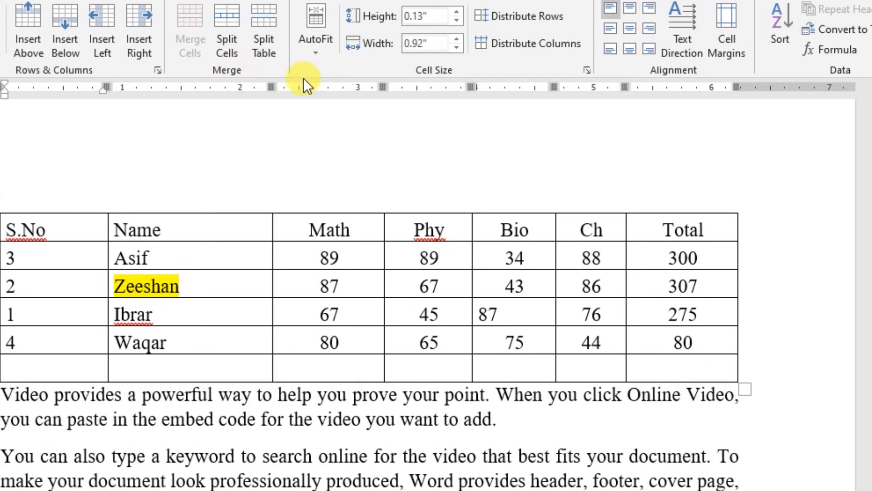
pyautogui.click(329, 367)
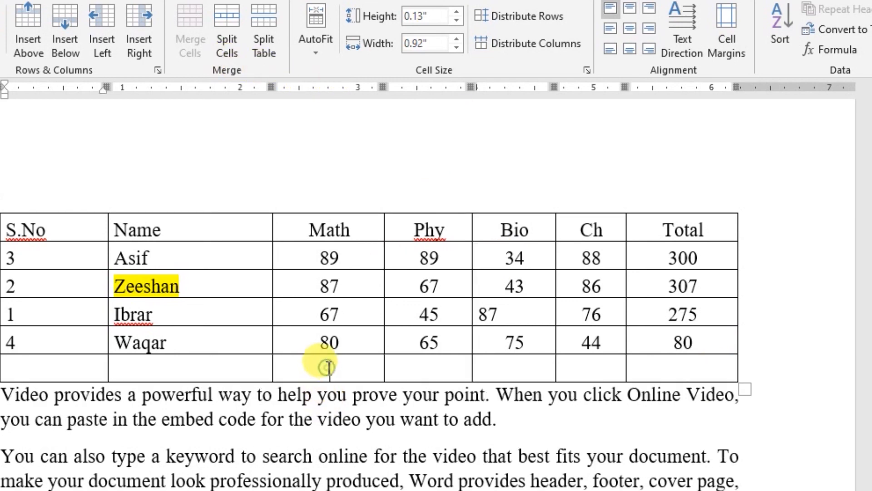
pyautogui.click(337, 233)
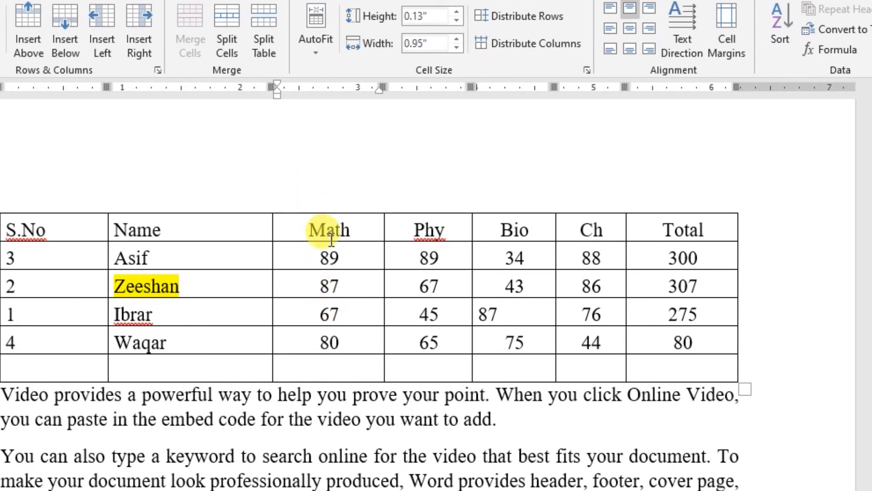
pyautogui.click(821, 51)
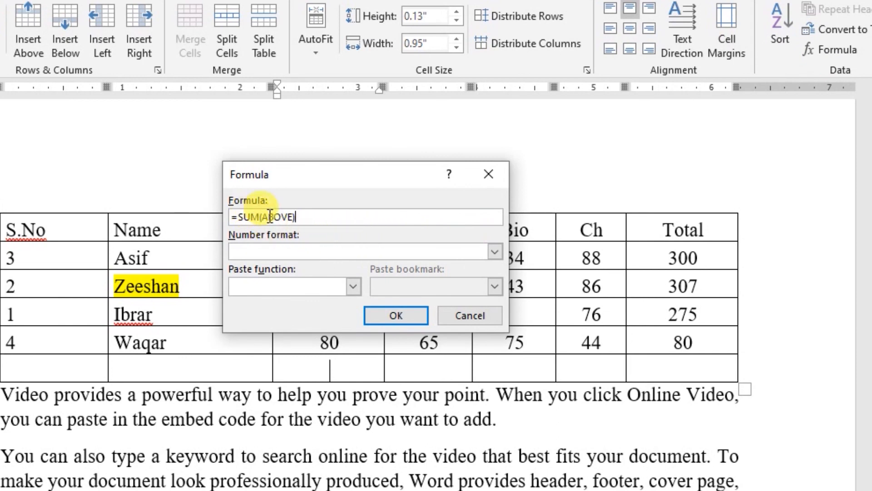
pyautogui.click(405, 319)
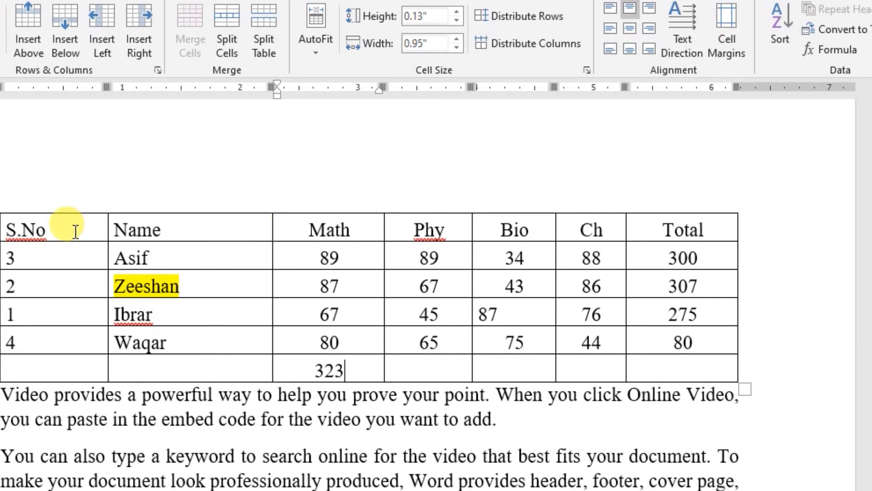
# - Clear the contents of all table rows below the header row
pyautogui.moveTo(2, 257); pyautogui.dragTo(2, 370)
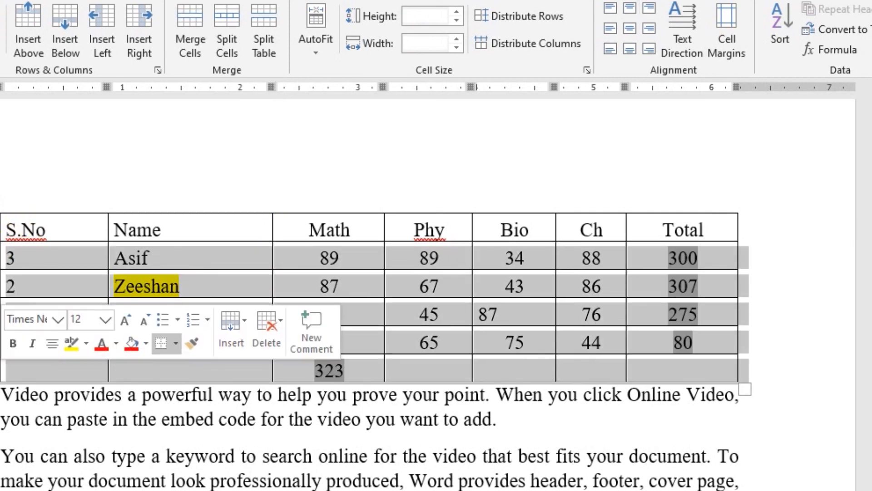
pyautogui.press('Delete')
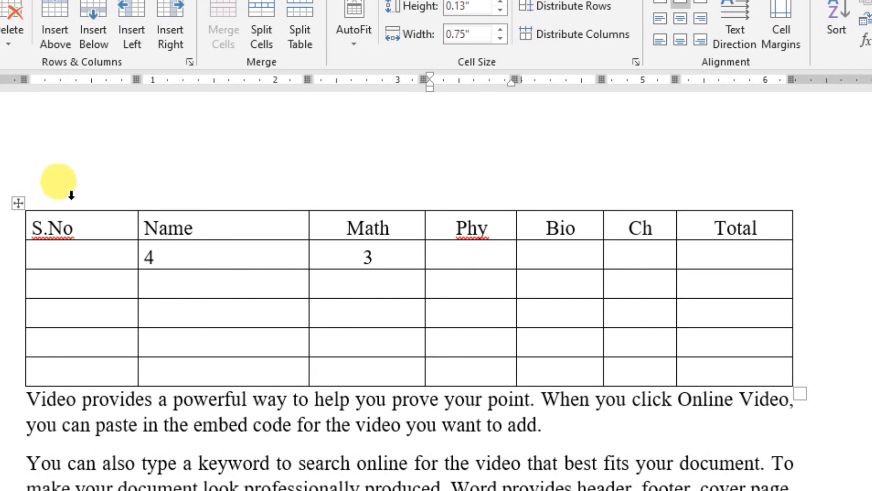
pyautogui.click(72, 228)
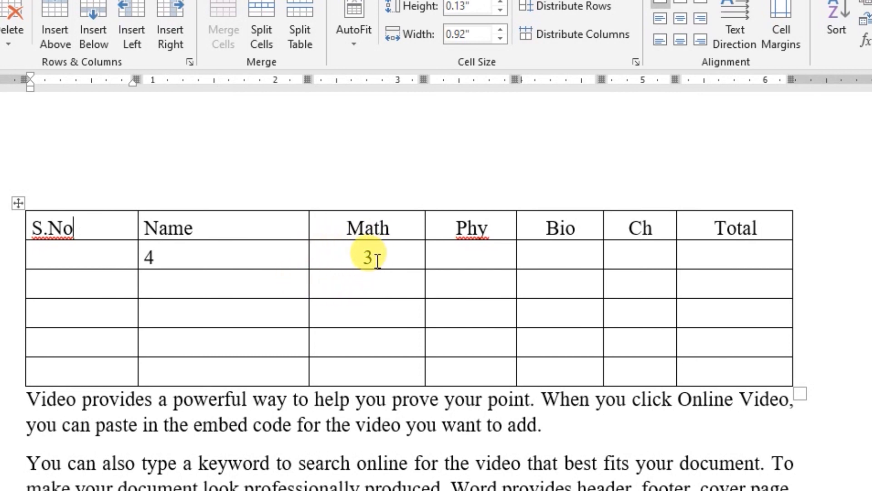
# - Replace the Math value in the first data row with the cell reference C2
pyautogui.moveTo(376, 259); pyautogui.dragTo(348, 260)
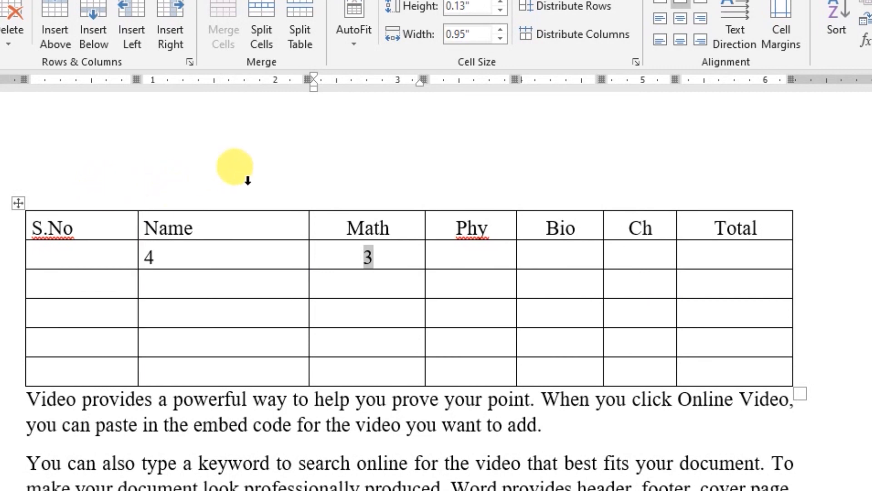
pyautogui.click(376, 258)
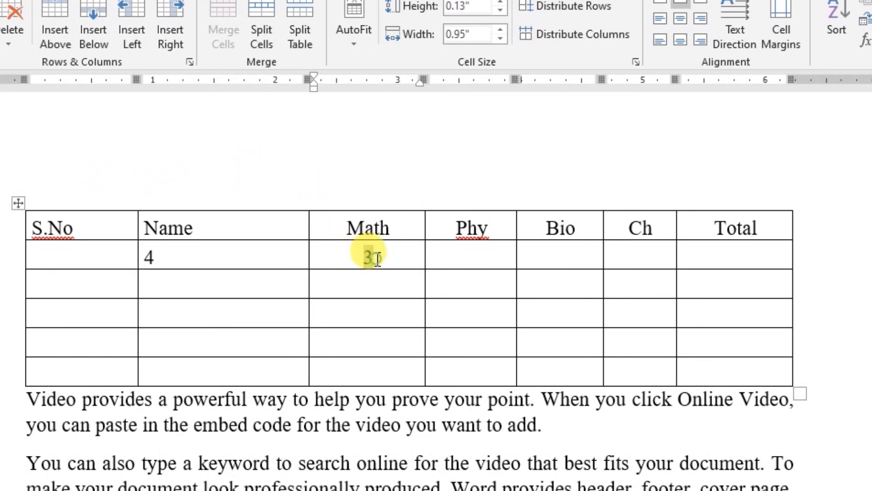
pyautogui.press('BackSpace')
pyautogui.write('C')
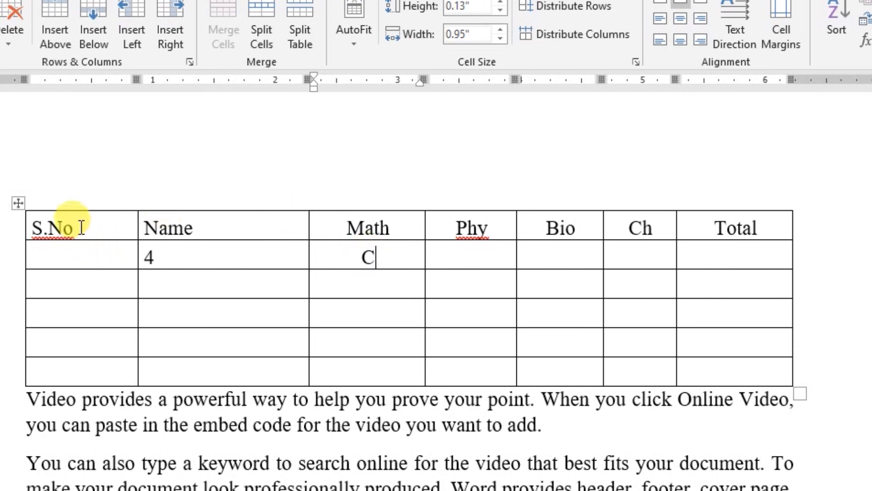
pyautogui.write('2')
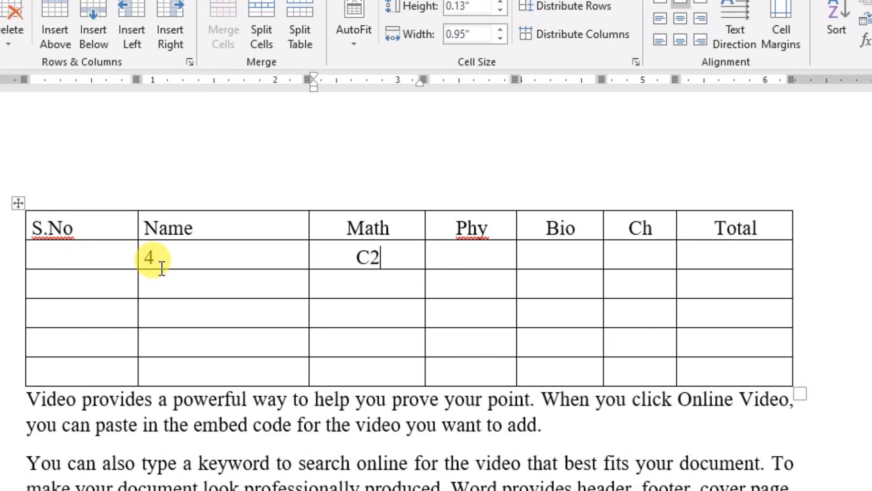
# - Set the first data row's Math cell to 8 in place of the cell reference
pyautogui.press('BackSpace')
pyautogui.press('BackSpace')
pyautogui.write('8')
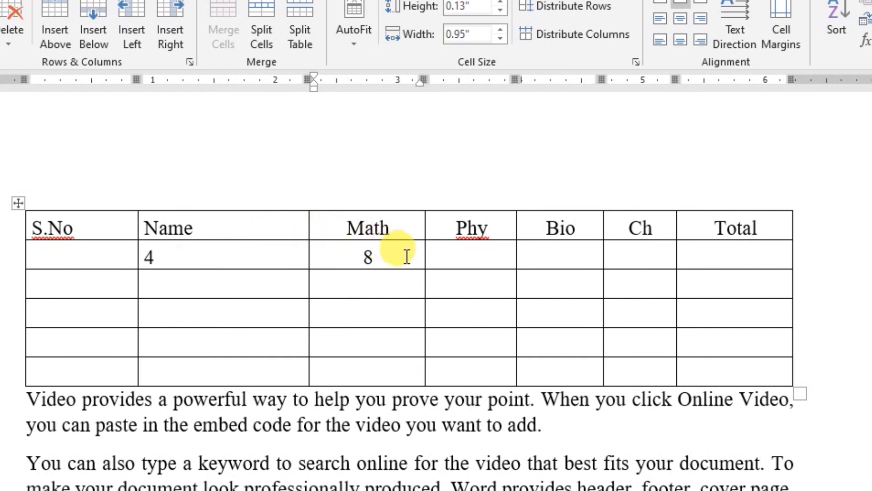
# - Insert the formula =b2+c2 in the first data row's Phy cell, replacing the suggested SUM formula
pyautogui.click(456, 254)
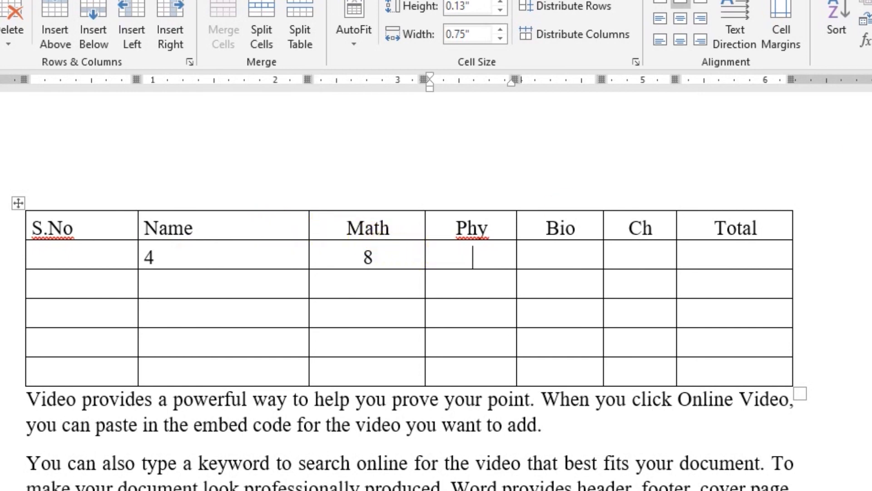
pyautogui.click(866, 40)
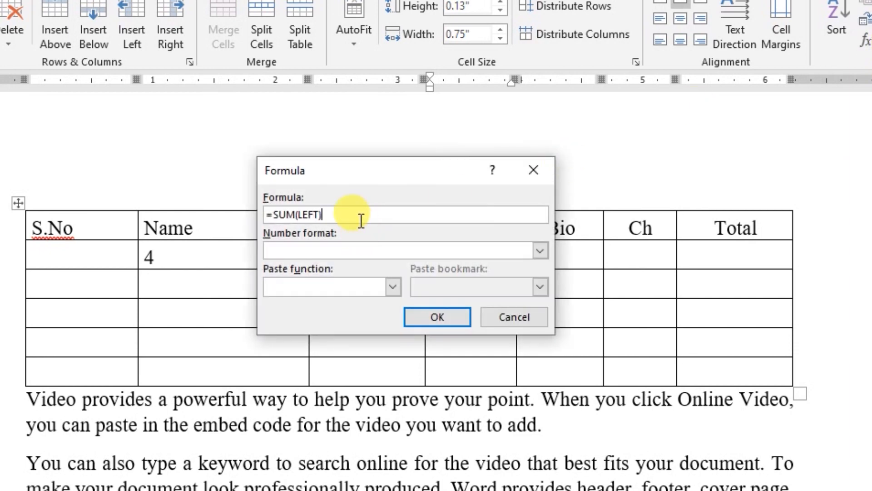
pyautogui.moveTo(374, 160); pyautogui.dragTo(533, 252)
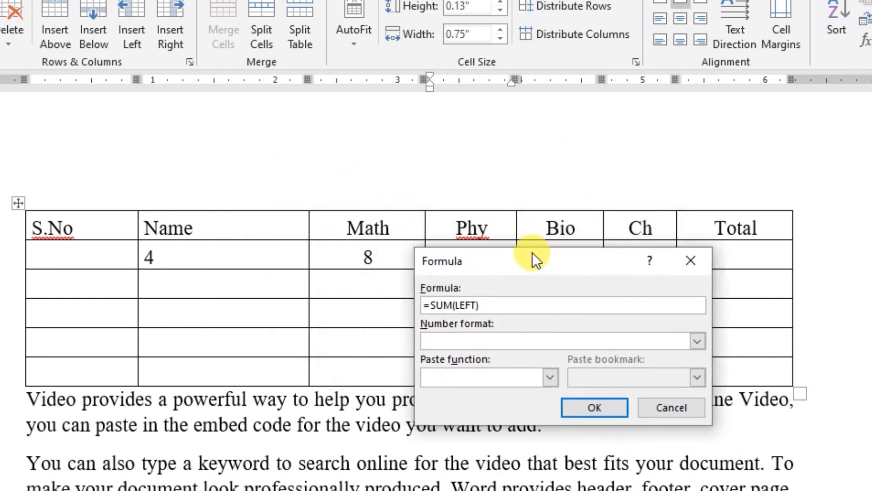
pyautogui.press('BackSpace')
pyautogui.press('BackSpace')
pyautogui.press('BackSpace')
pyautogui.press('BackSpace')
pyautogui.press('BackSpace')
pyautogui.press('BackSpace')
pyautogui.press('BackSpace')
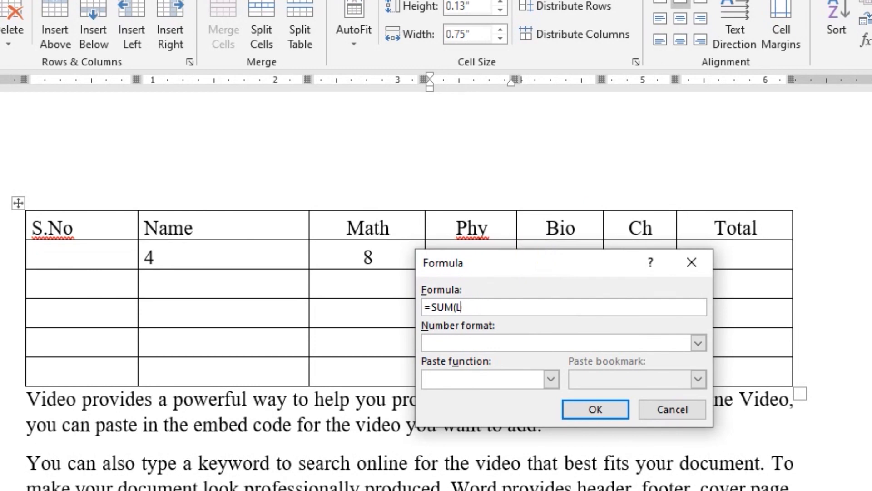
pyautogui.press('BackSpace')
pyautogui.press('BackSpace')
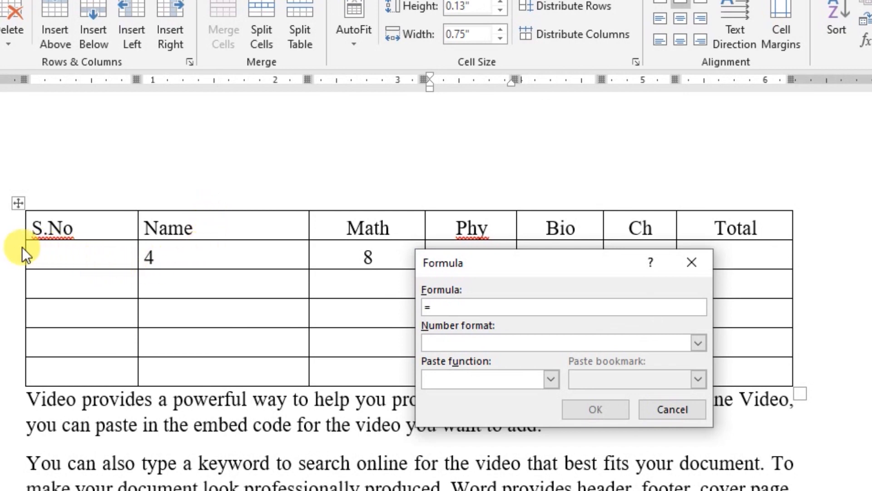
pyautogui.write('b2')
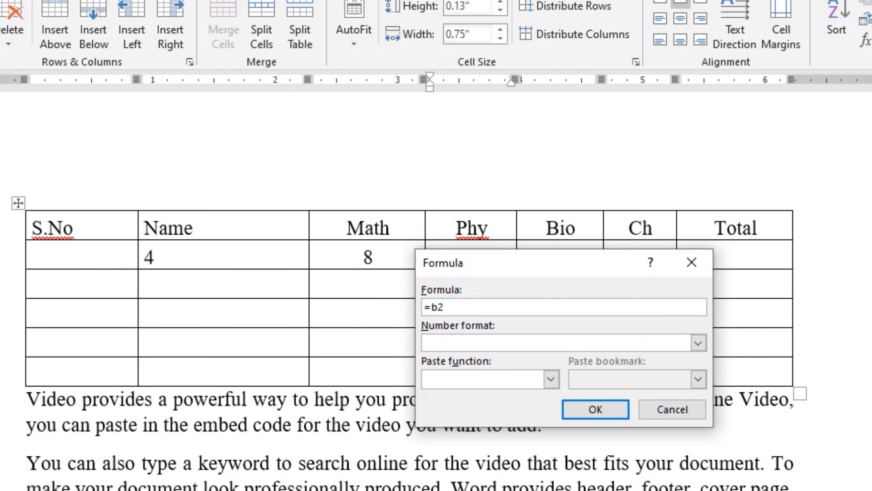
pyautogui.write('+c2')
pyautogui.click(592, 410)
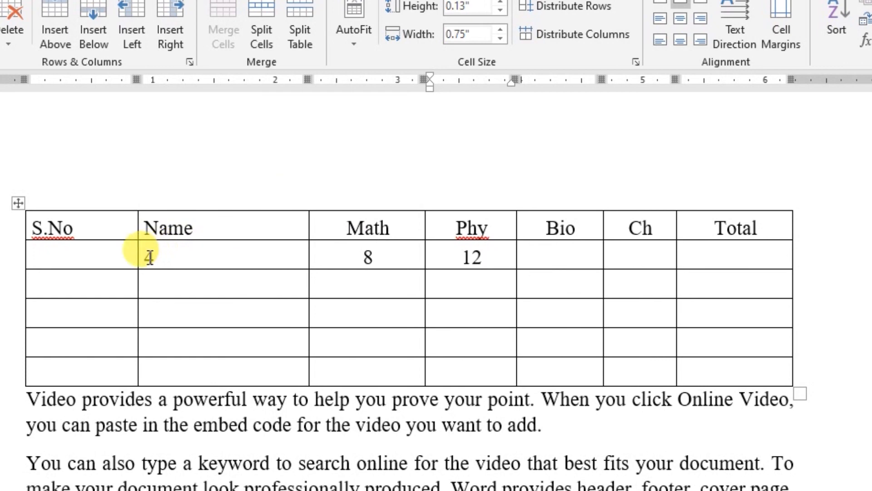
# - Change the first data row's Name cell to 40 and update the formula field in its Phy cell
pyautogui.click(163, 257)
pyautogui.write('0')
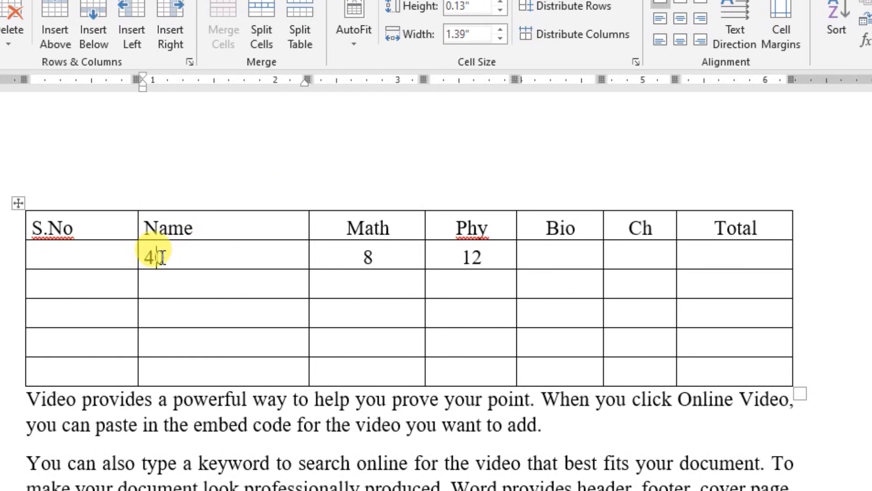
pyautogui.rightClick(476, 265)
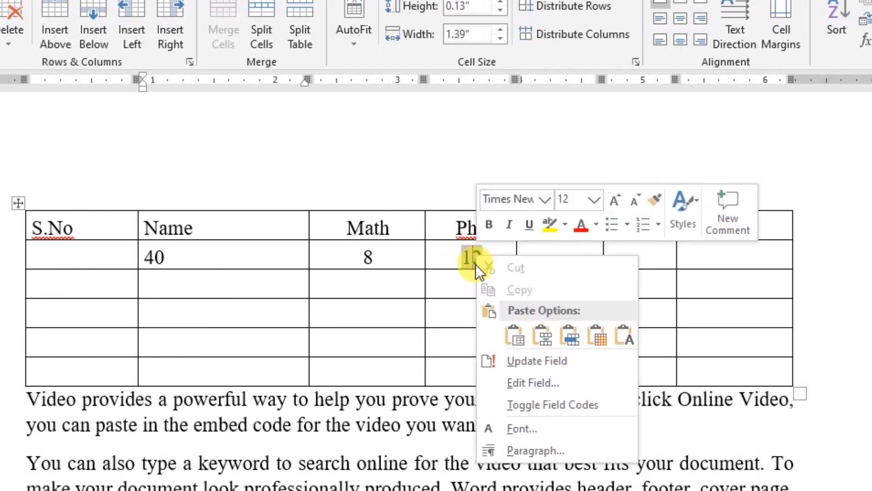
pyautogui.click(519, 362)
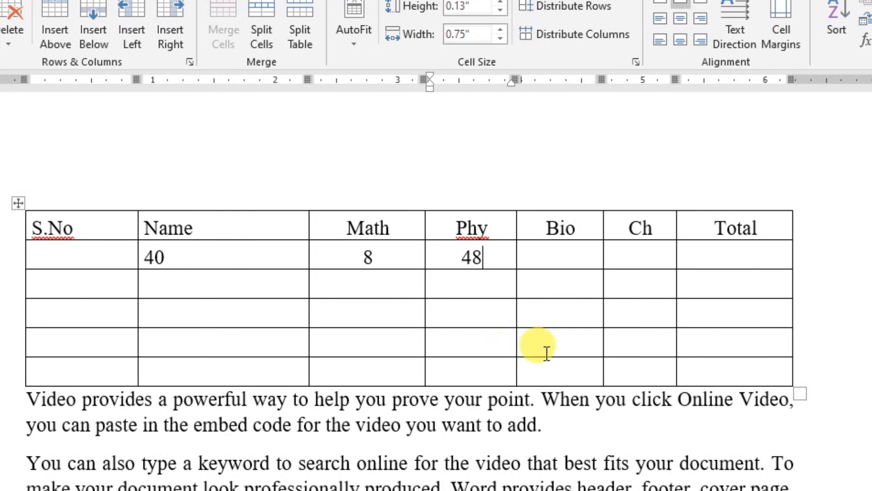
# - Replace the formula in the first data row's Phy cell with =(b2+c2)/2
pyautogui.hotkey('shift', 'Home')
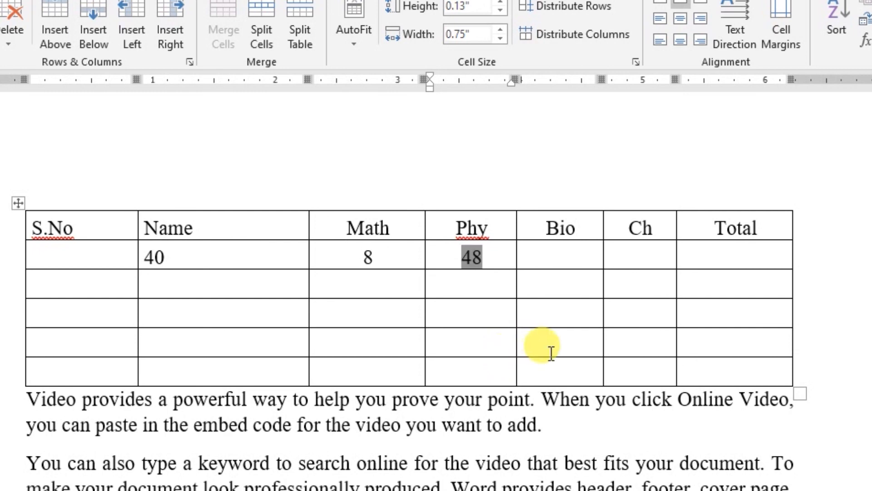
pyautogui.press('BackSpace')
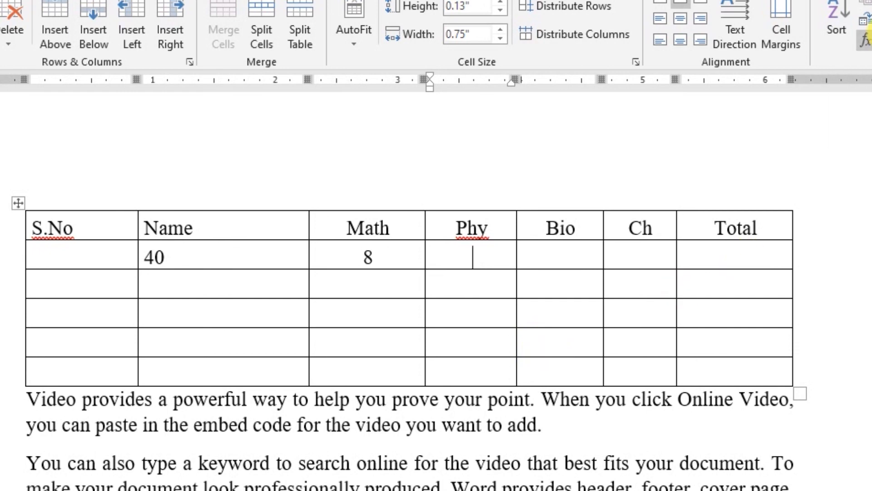
pyautogui.click(864, 40)
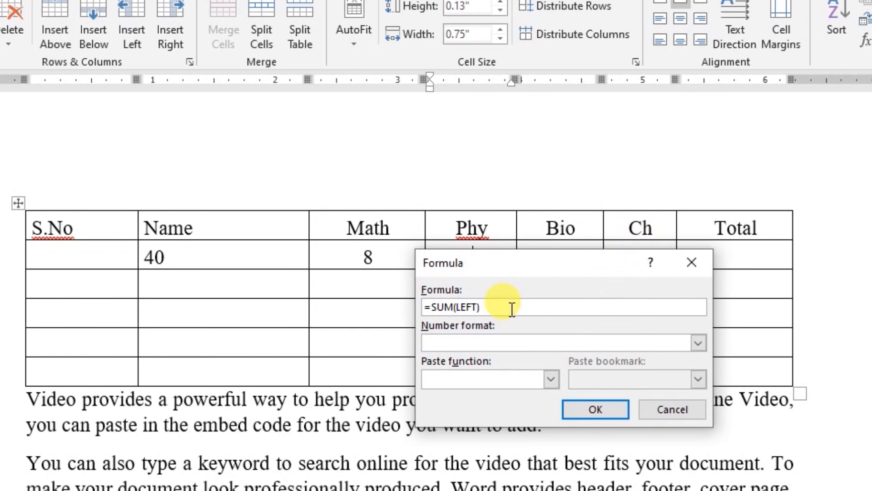
pyautogui.press('BackSpace')
pyautogui.press('BackSpace')
pyautogui.press('BackSpace')
pyautogui.press('BackSpace')
pyautogui.press('BackSpace')
pyautogui.press('BackSpace')
pyautogui.press('BackSpace')
pyautogui.press('BackSpace')
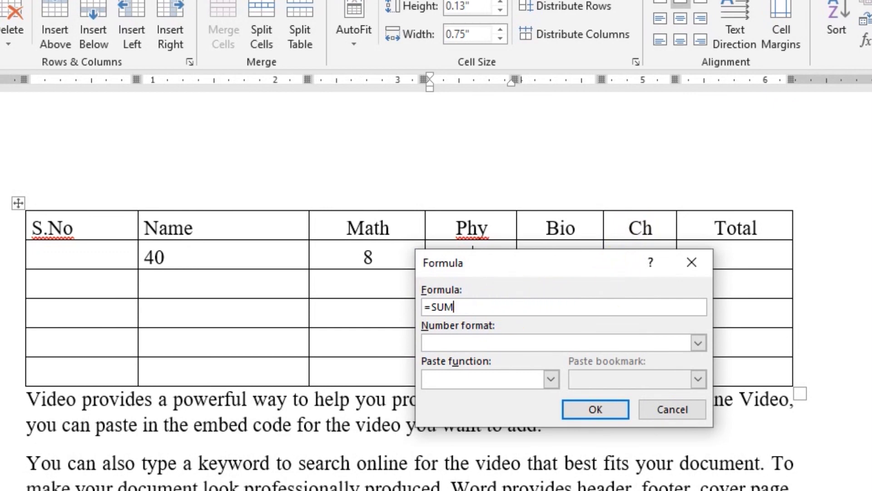
pyautogui.press('BackSpace')
pyautogui.write('b')
pyautogui.press('BackSpace')
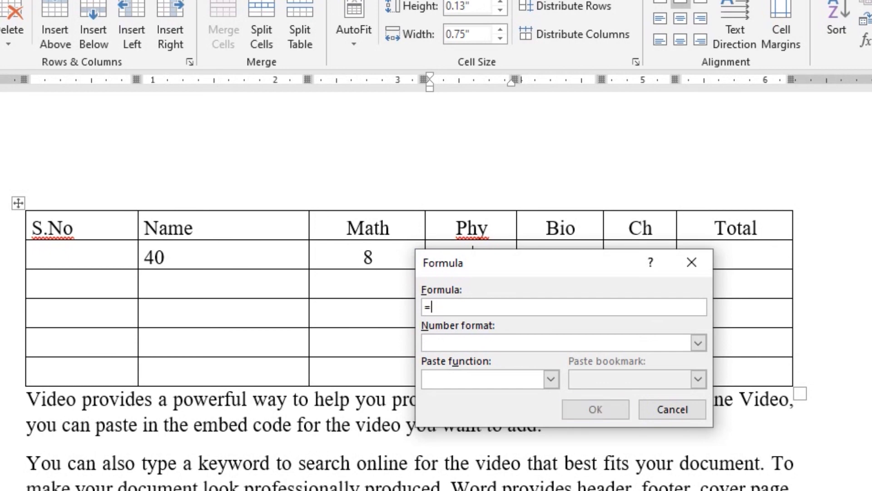
pyautogui.write('(b2')
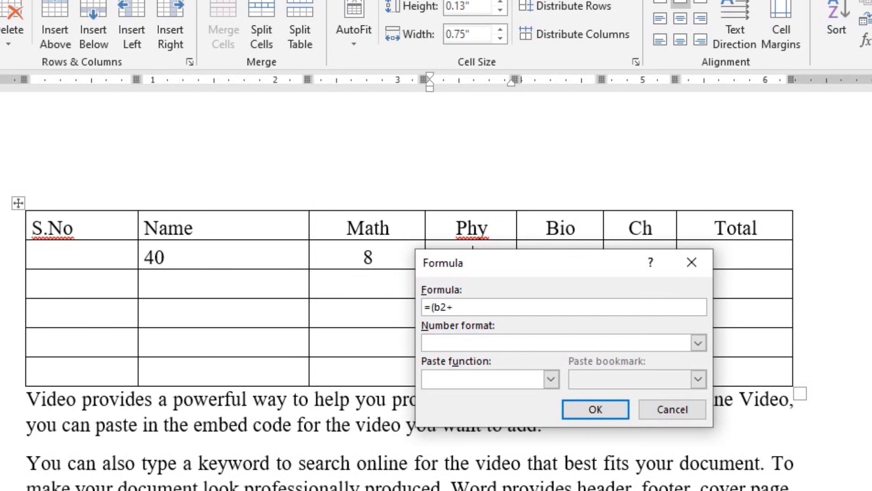
pyautogui.write('+c2)/2')
pyautogui.press('Return')
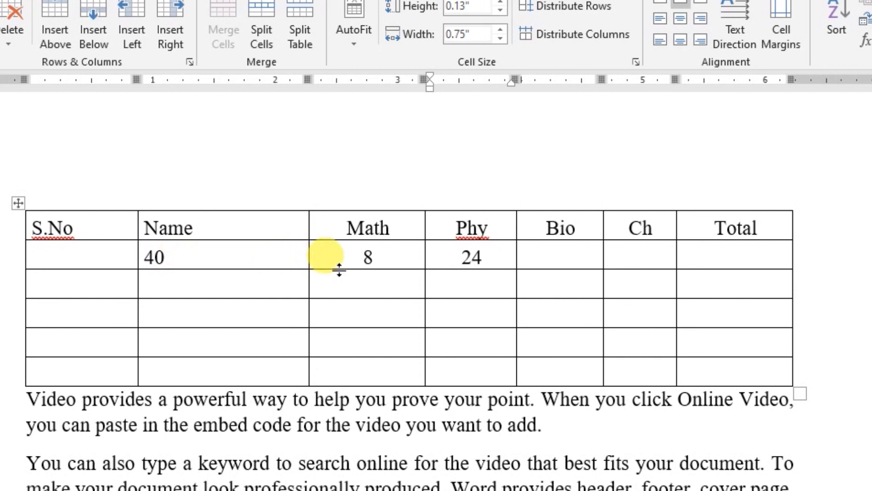
# - Change the first data row's Math cell to 80 and update the formula field in its Phy cell
pyautogui.click(384, 256)
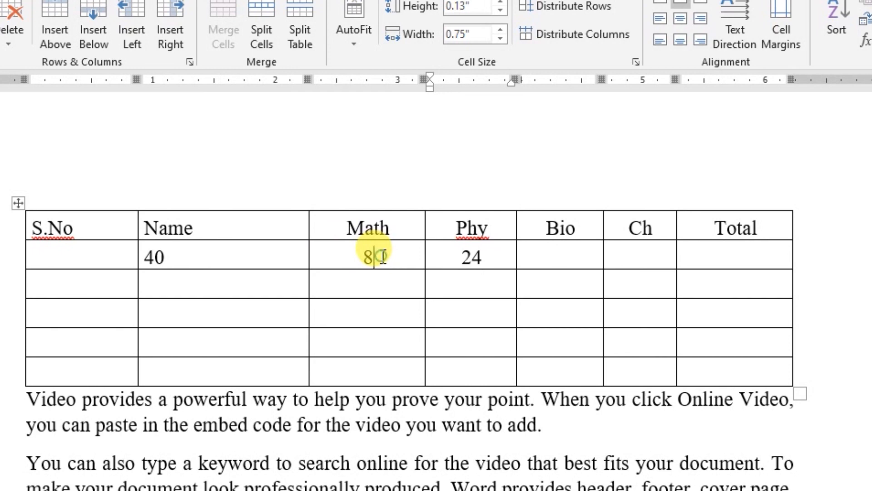
pyautogui.write('0')
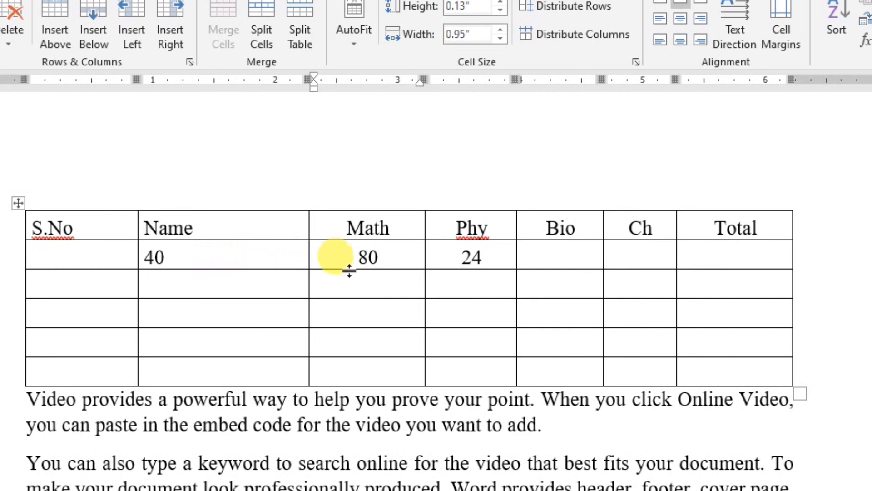
pyautogui.rightClick(474, 257)
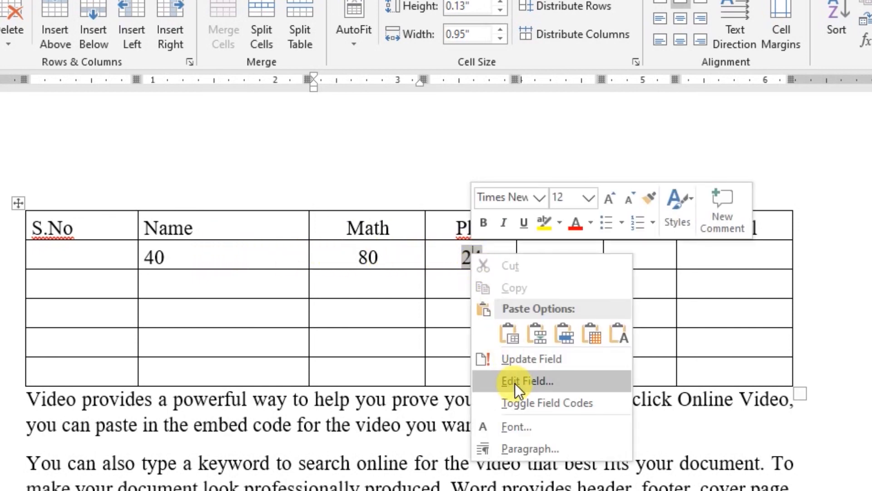
pyautogui.click(515, 383)
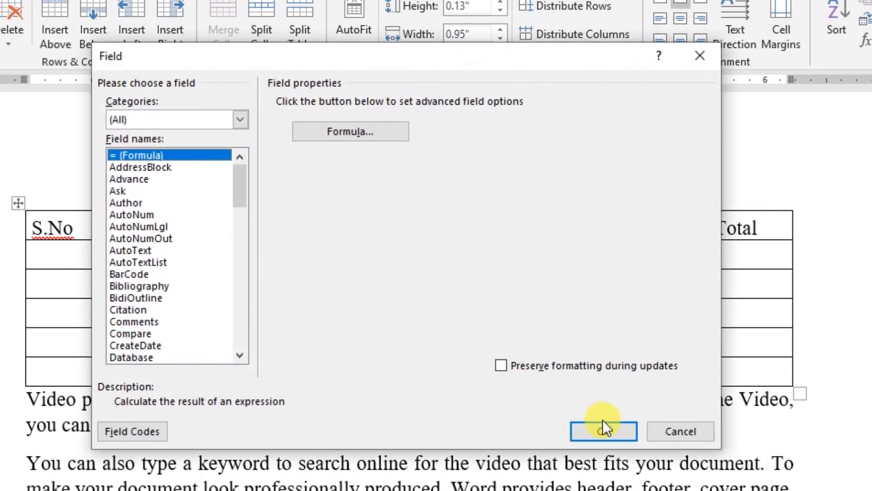
pyautogui.click(669, 434)
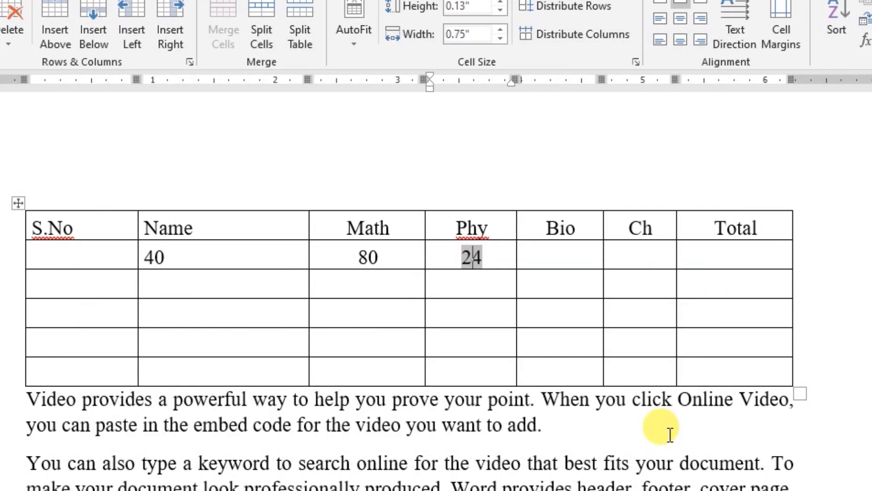
pyautogui.rightClick(475, 251)
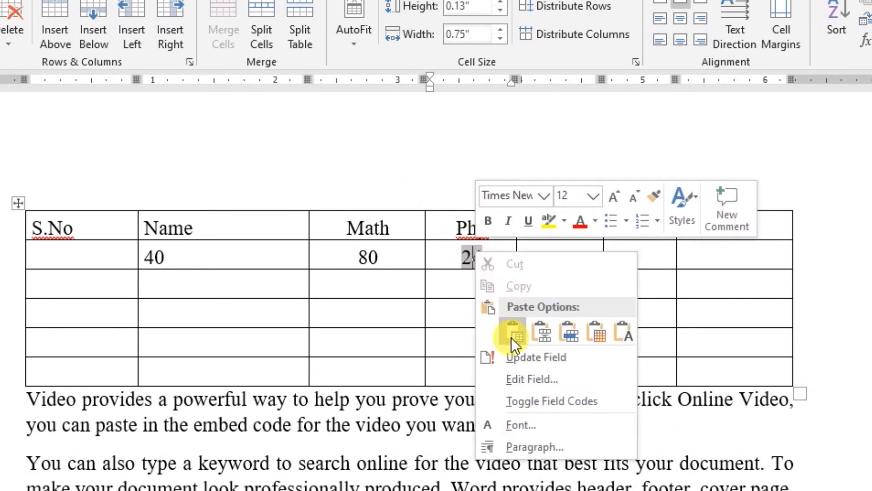
pyautogui.click(525, 356)
pyautogui.write('60')
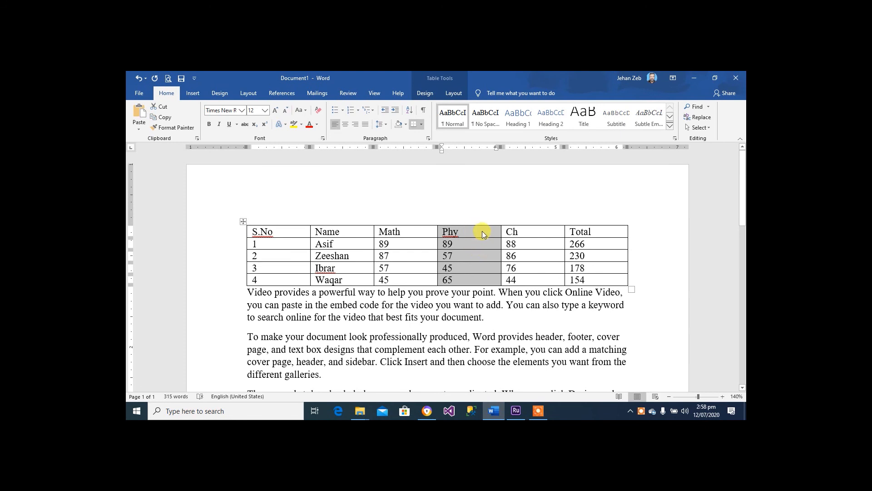
# - Open the row and column insertion options for the selected Phy column in the marks table
pyautogui.rightClick(481, 233)
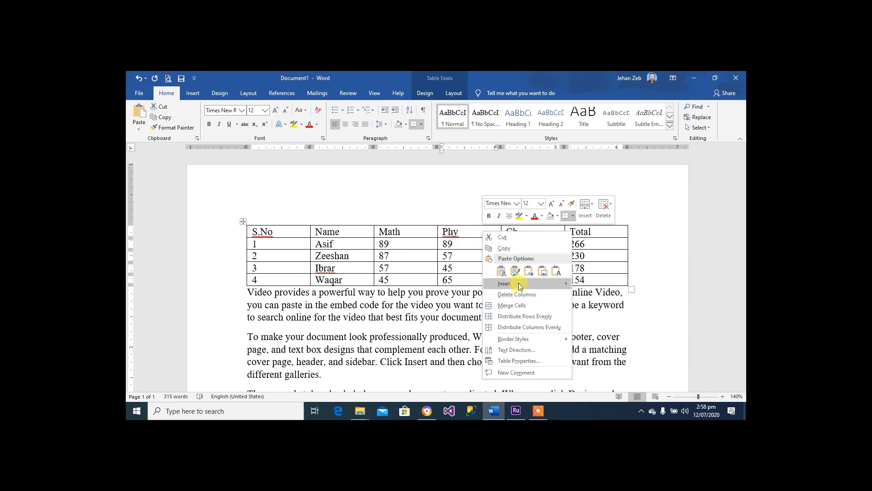
pyautogui.moveTo(518, 284)
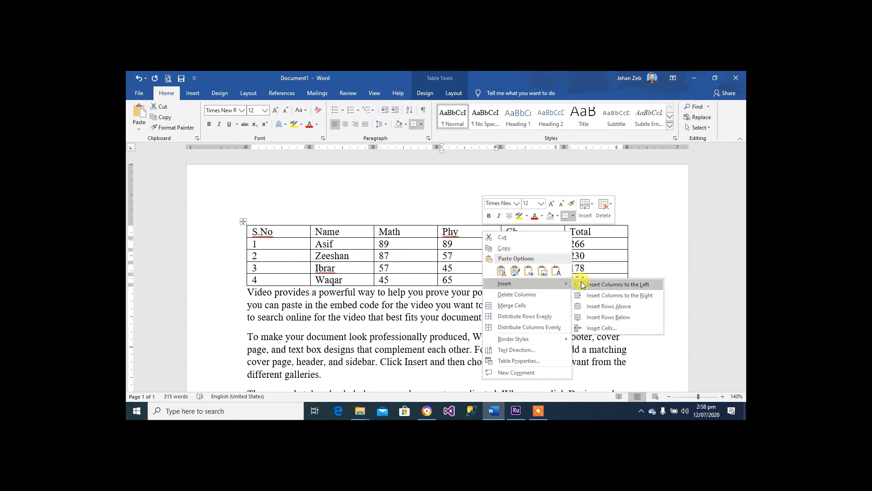